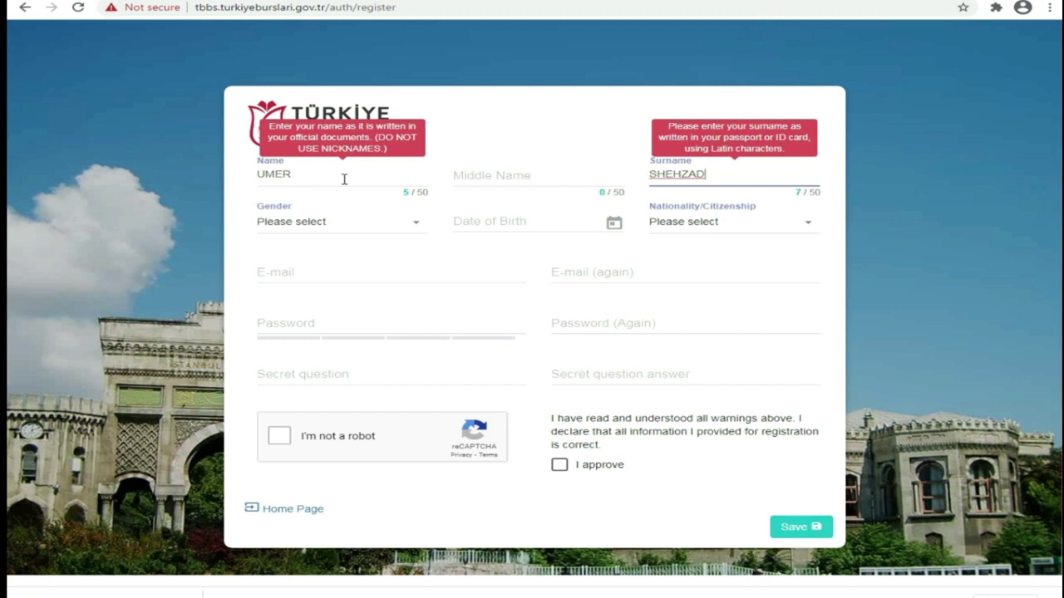
click(331, 224)
click(291, 311)
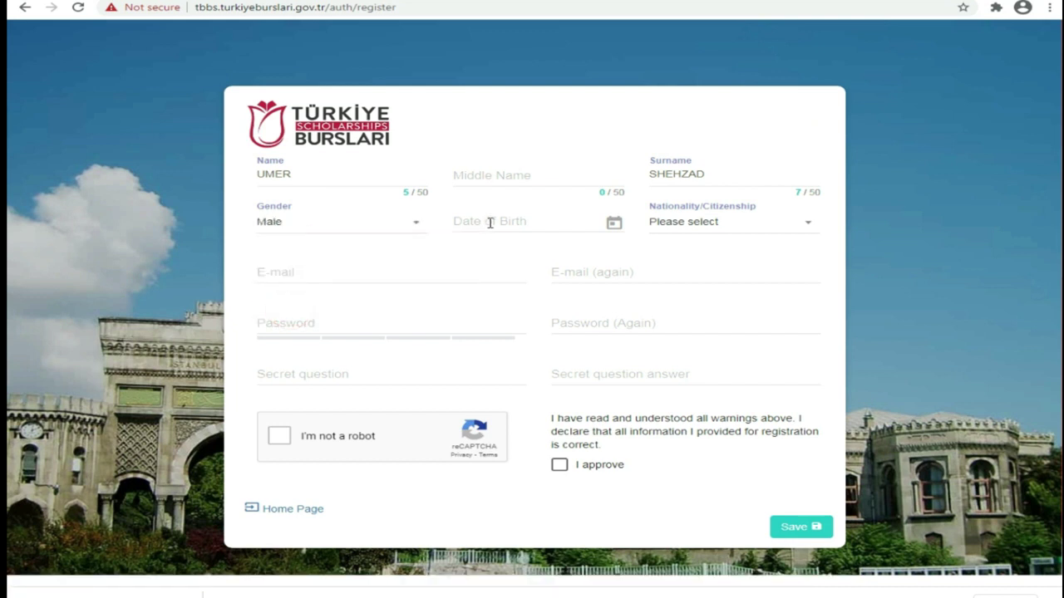
click(613, 224)
click(532, 223)
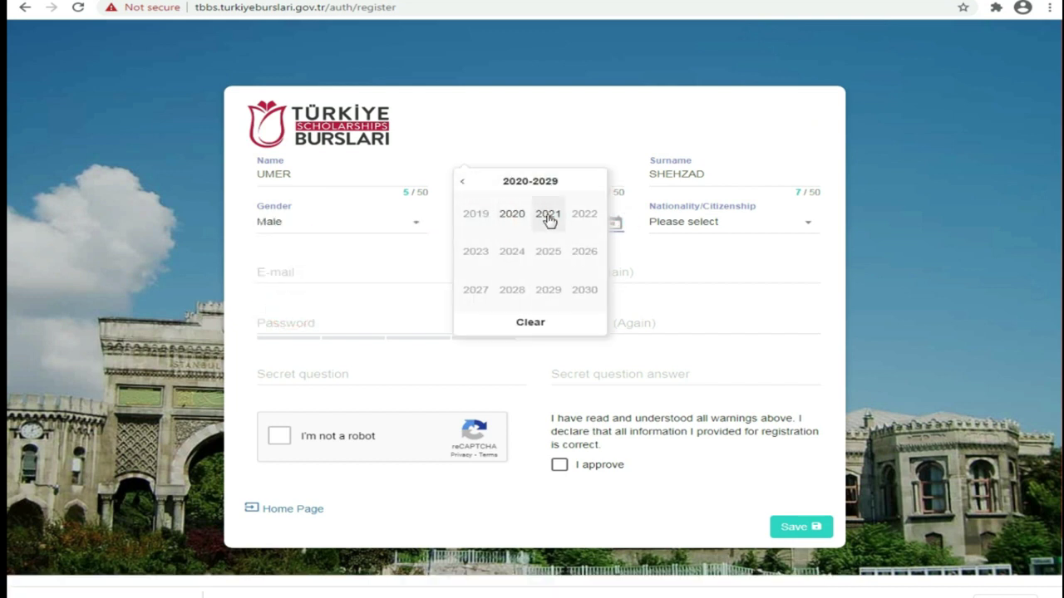
click(462, 182)
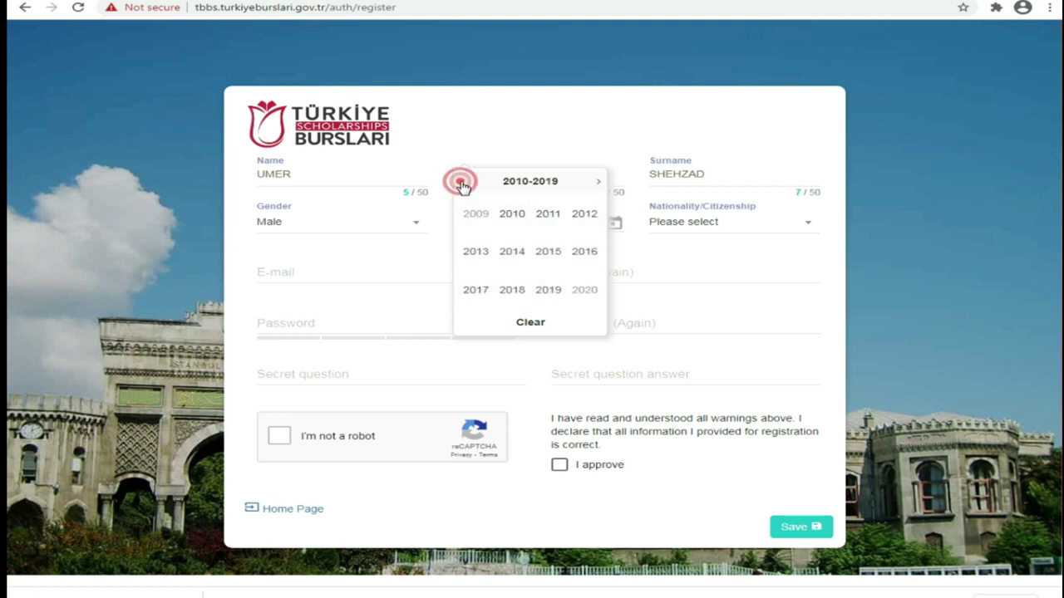
click(462, 182)
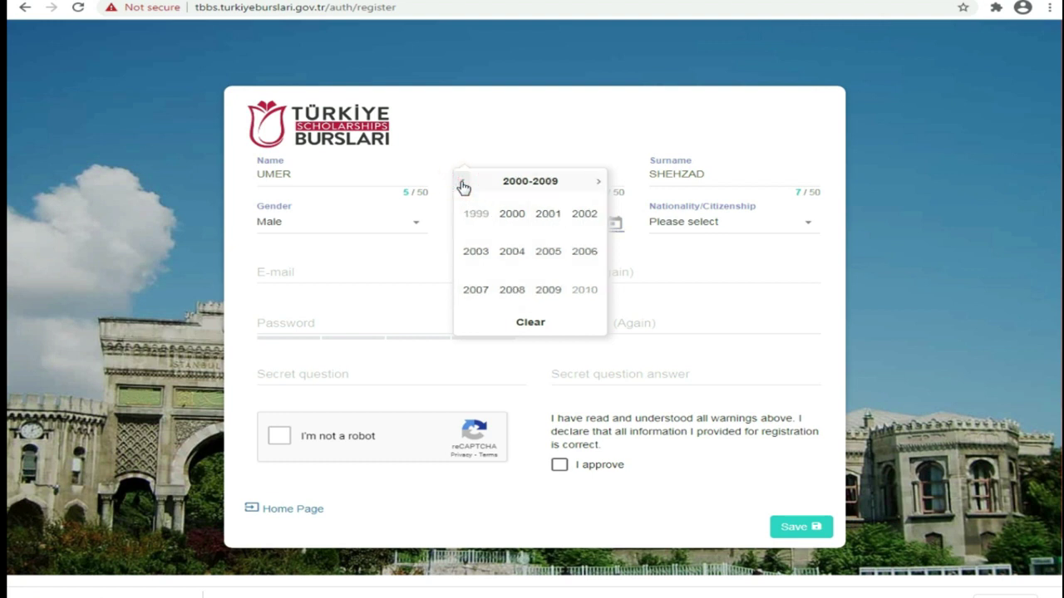
click(462, 182)
click(584, 251)
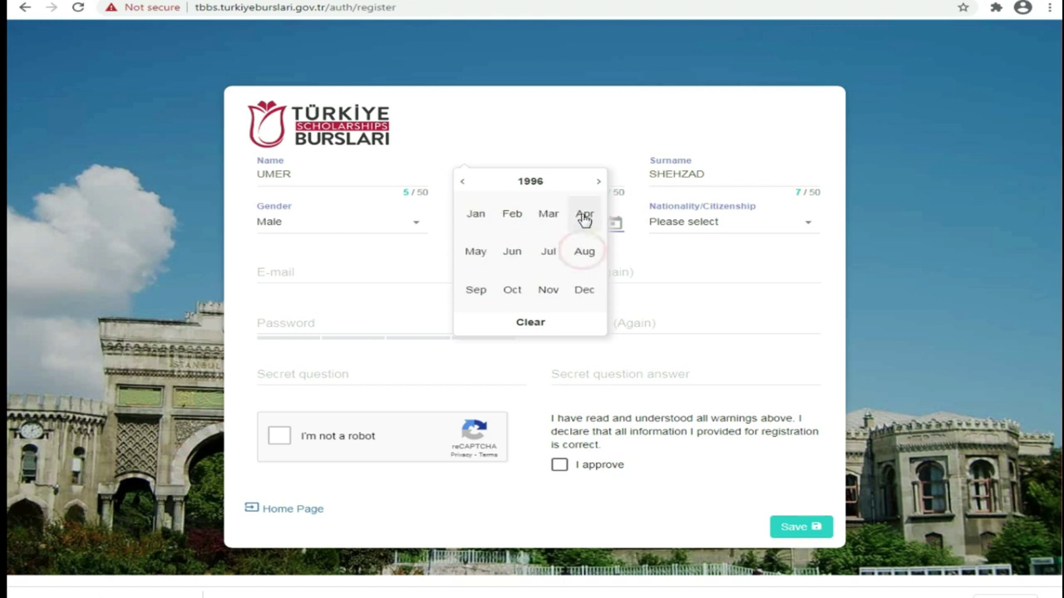
click(512, 252)
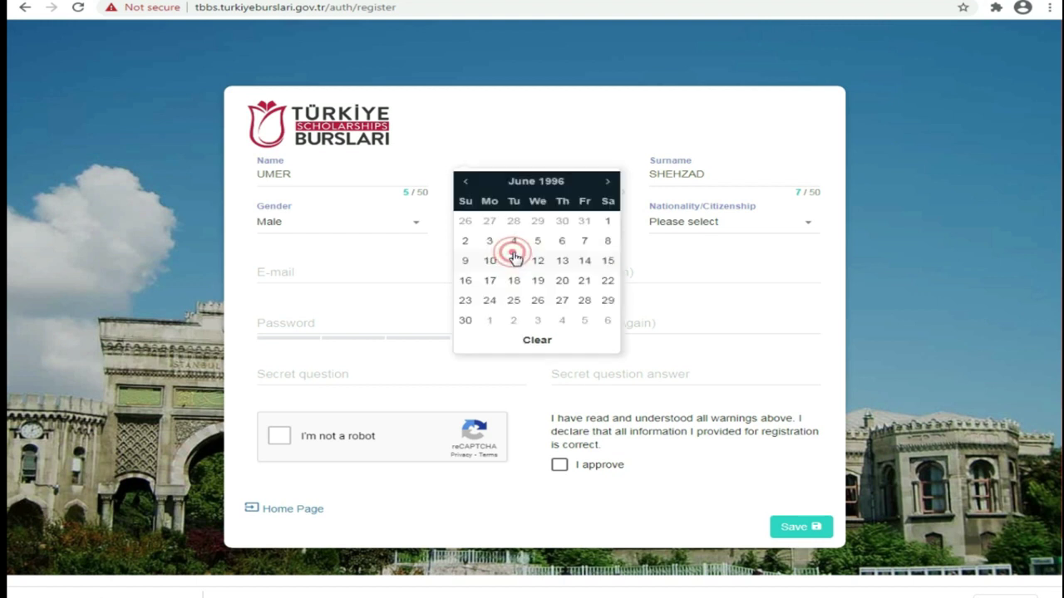
click(514, 300)
Step: Search 'paki' and select Pakistan as the nationality
click(751, 227)
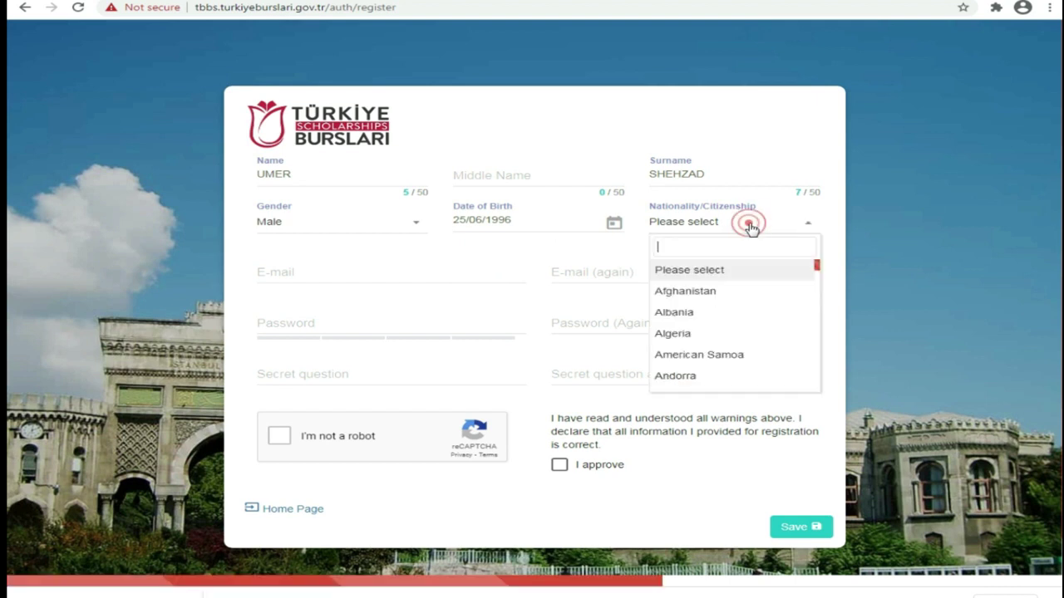
text(p)
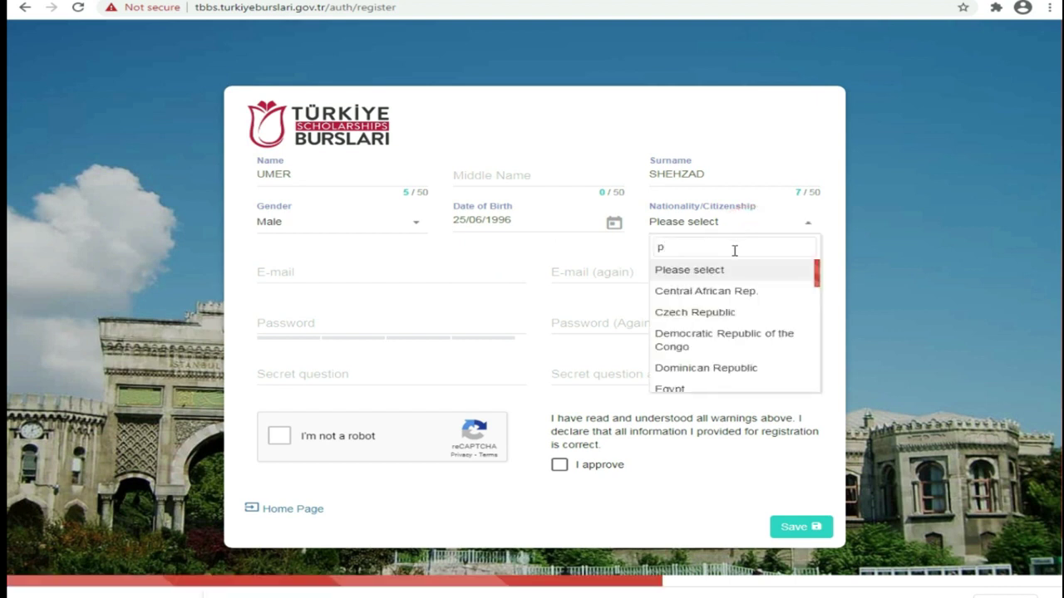
text(aki)
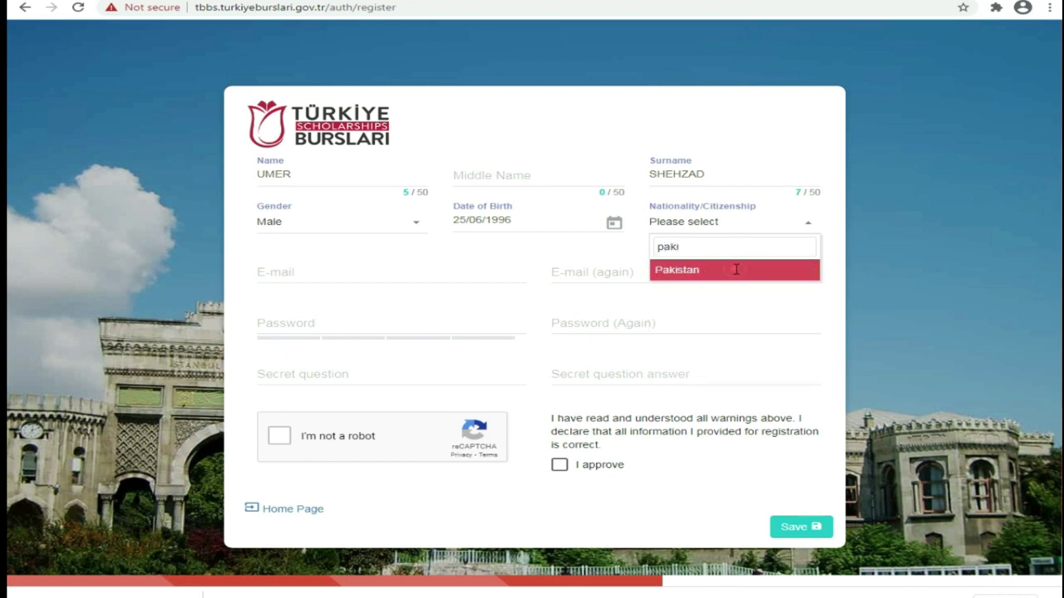
click(735, 269)
Step: Enter the applicant's e-mail address in both the E-mail and E-mail (again) fields
click(336, 277)
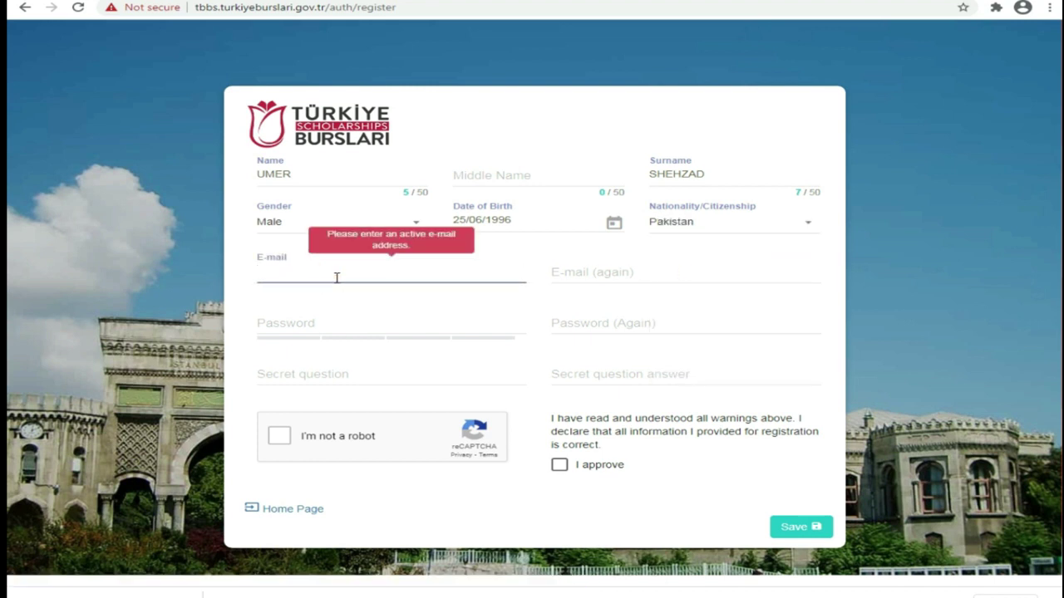
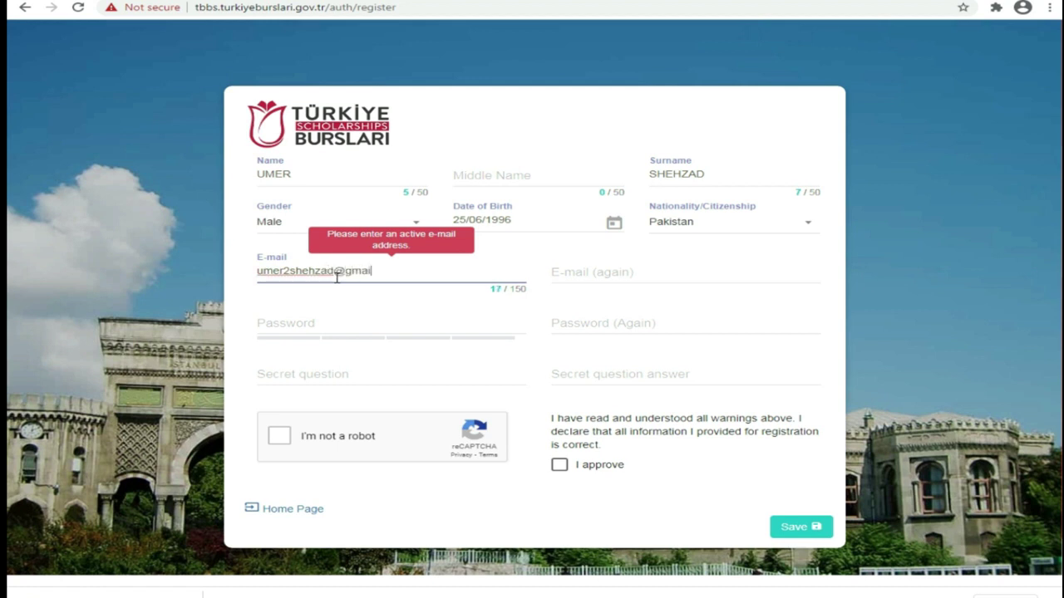
key(Tab)
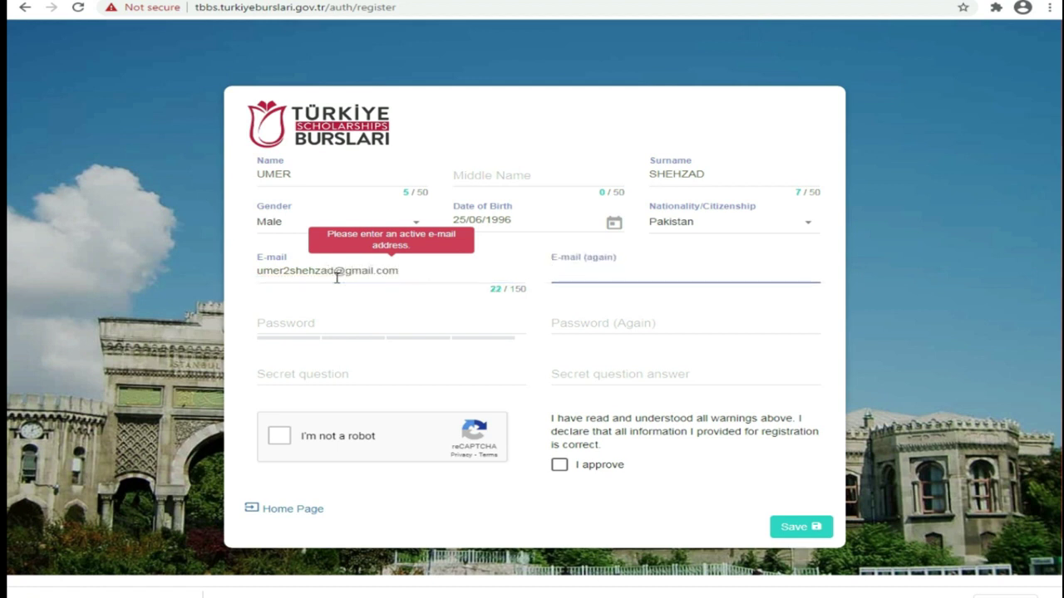
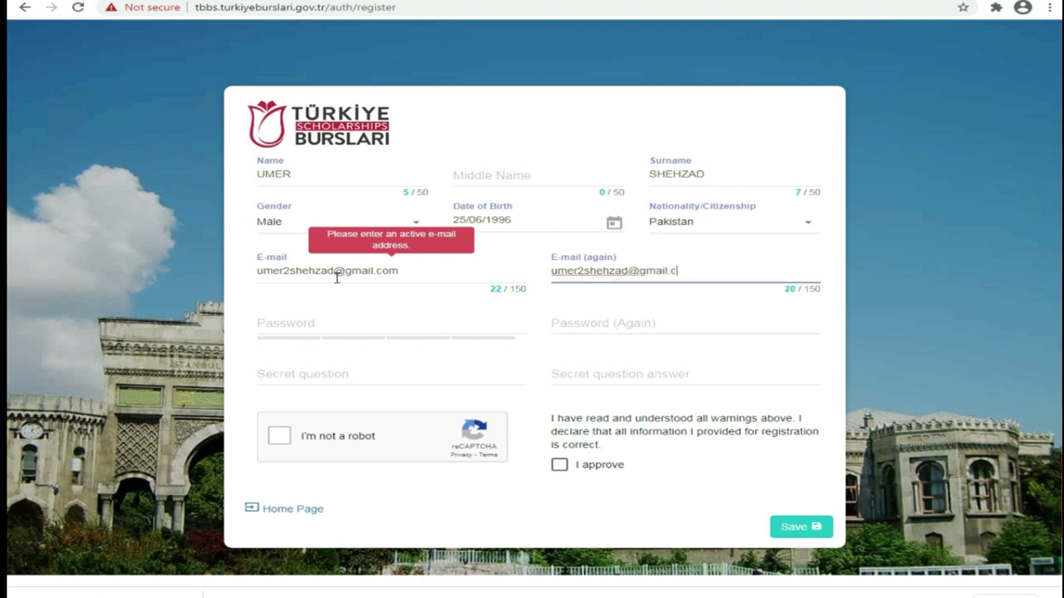
Step: Enter the account password in Password and Password (Again)
click(309, 319)
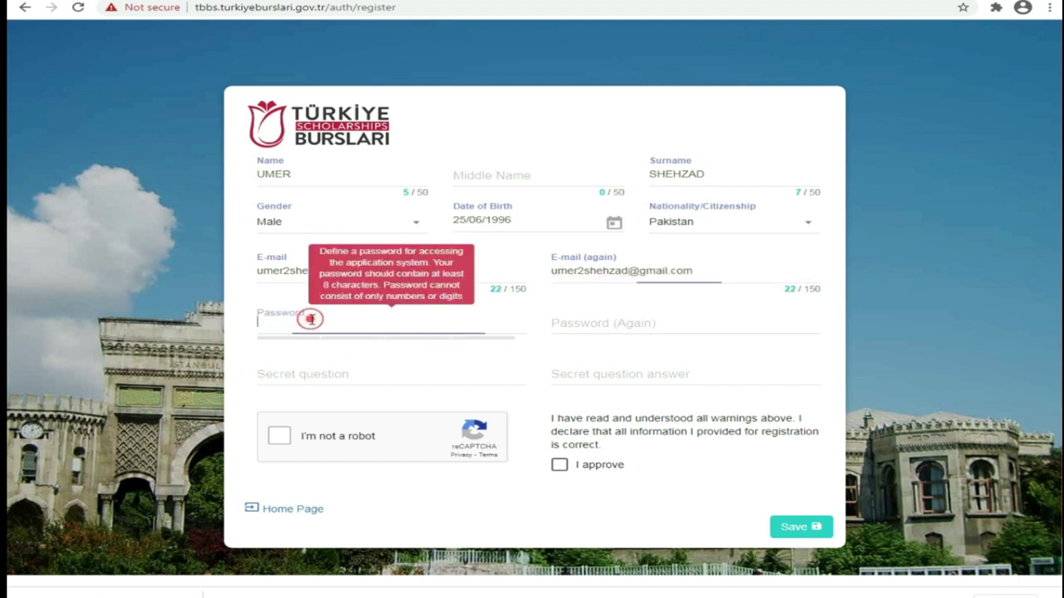
text(••)
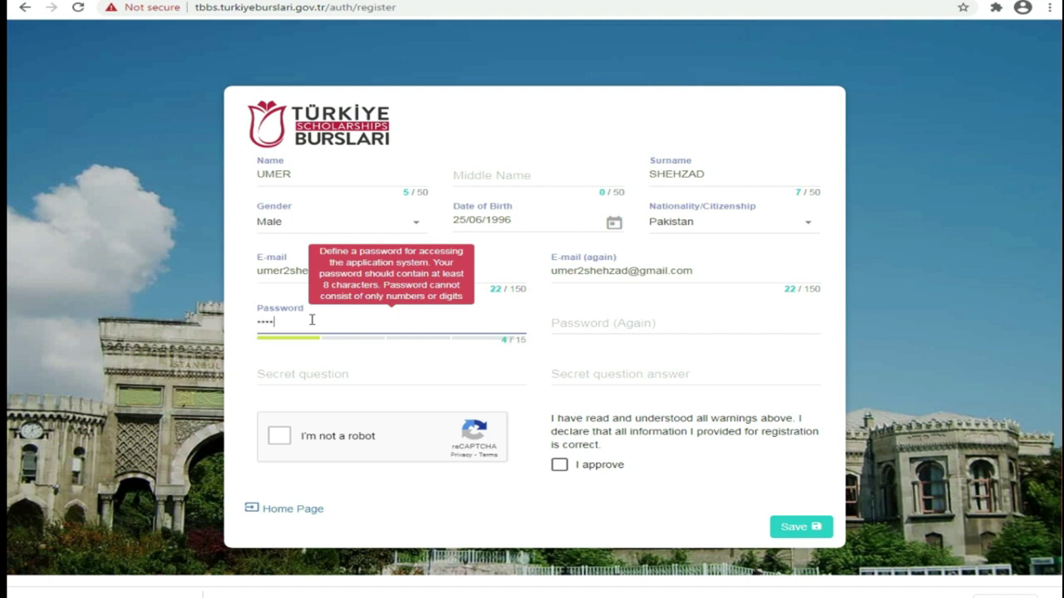
text(•••••)
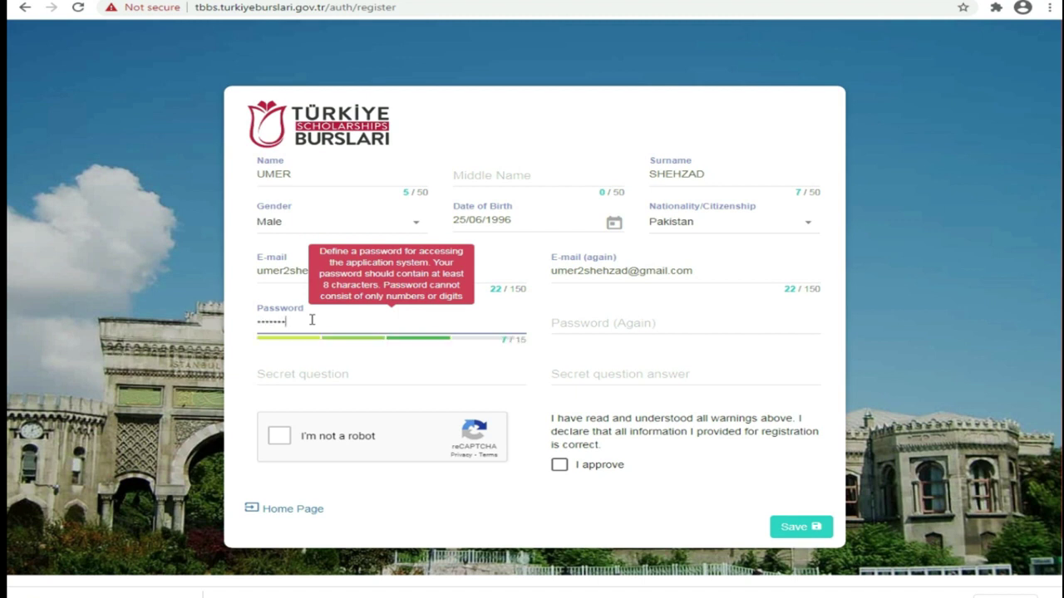
text(••••)
click(615, 323)
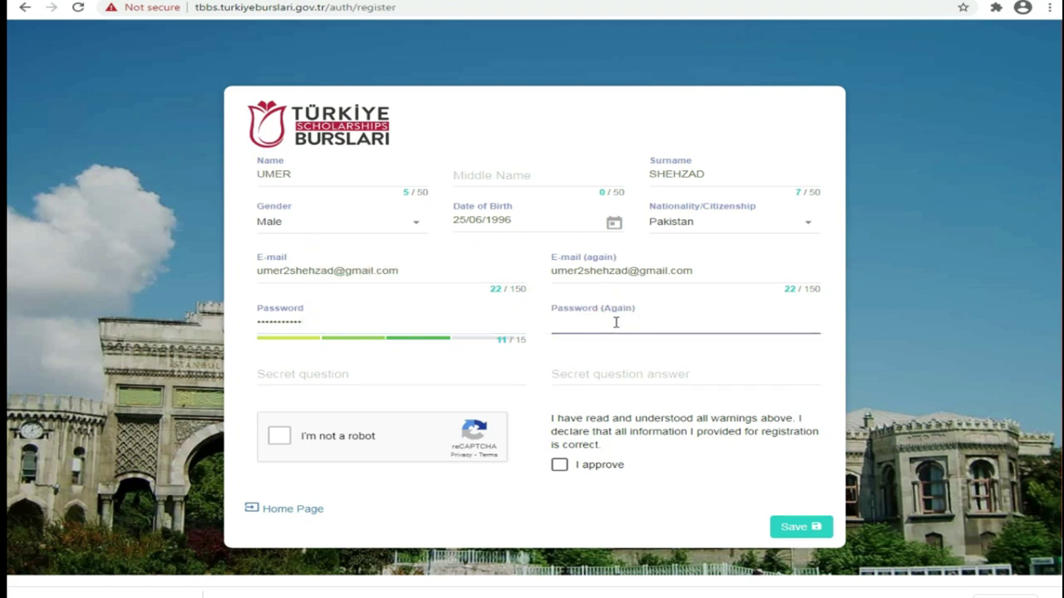
text(•)
Step: Type the secret question, correcting 'faverit' to 'favorite' from the spelling suggestions
click(309, 369)
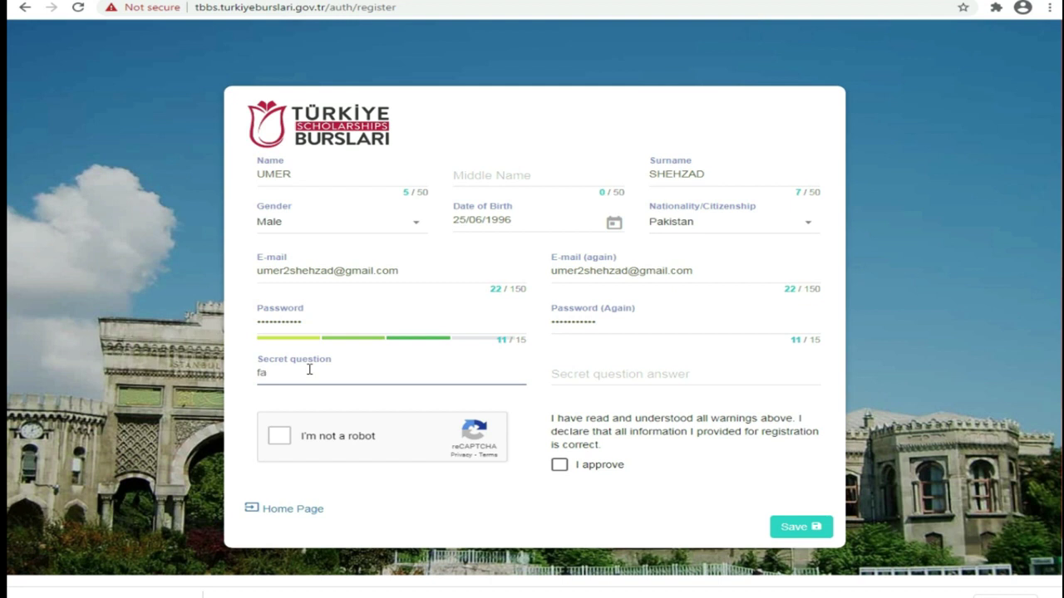
text(faverit)
right_click(271, 372)
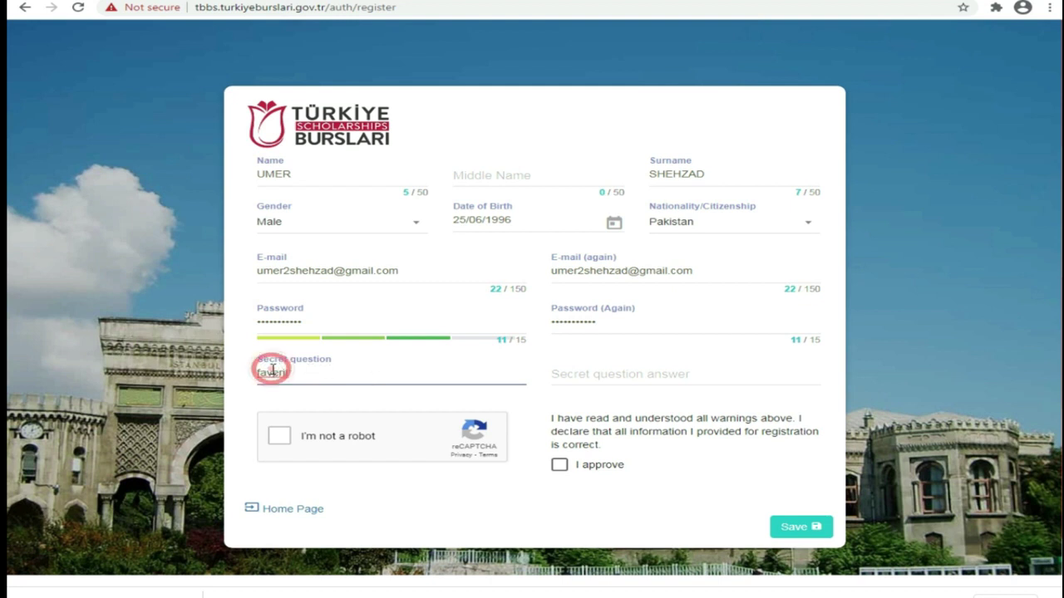
click(316, 384)
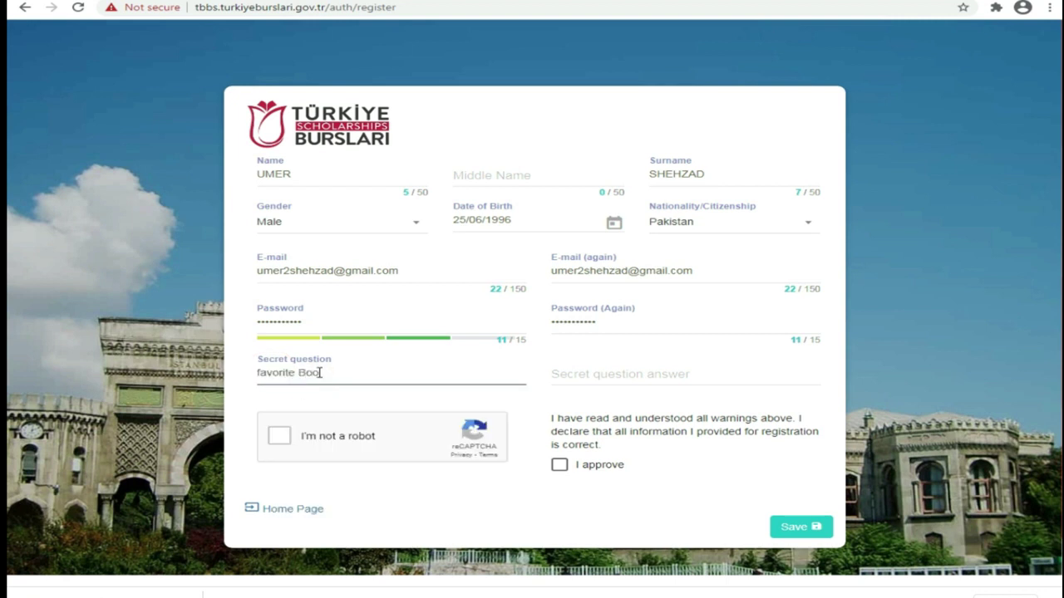
key(Tab)
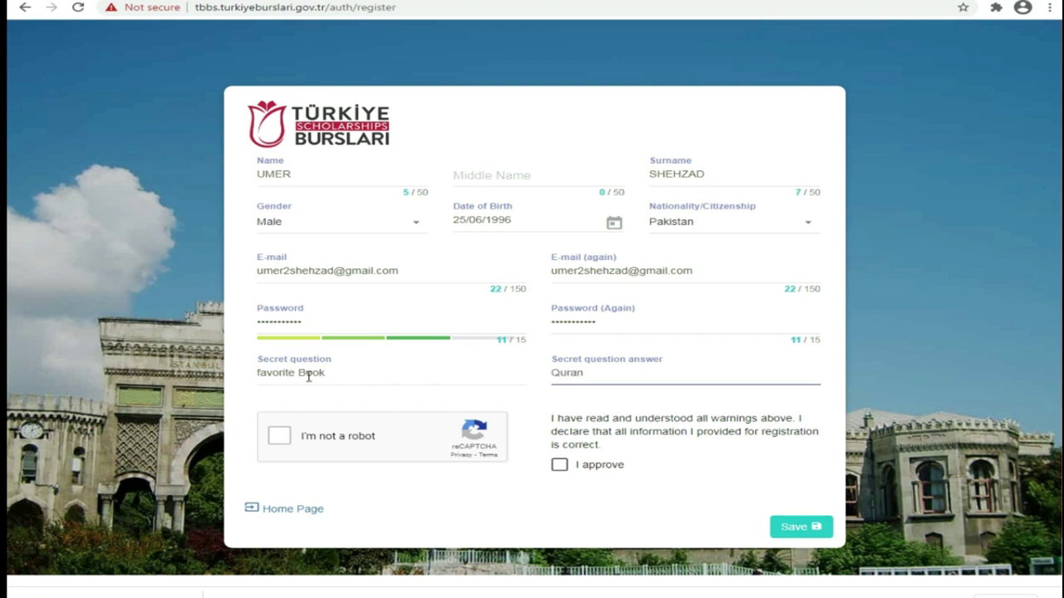
Step: Tick I'm not a robot and the I approve declaration, then save the registration
click(281, 434)
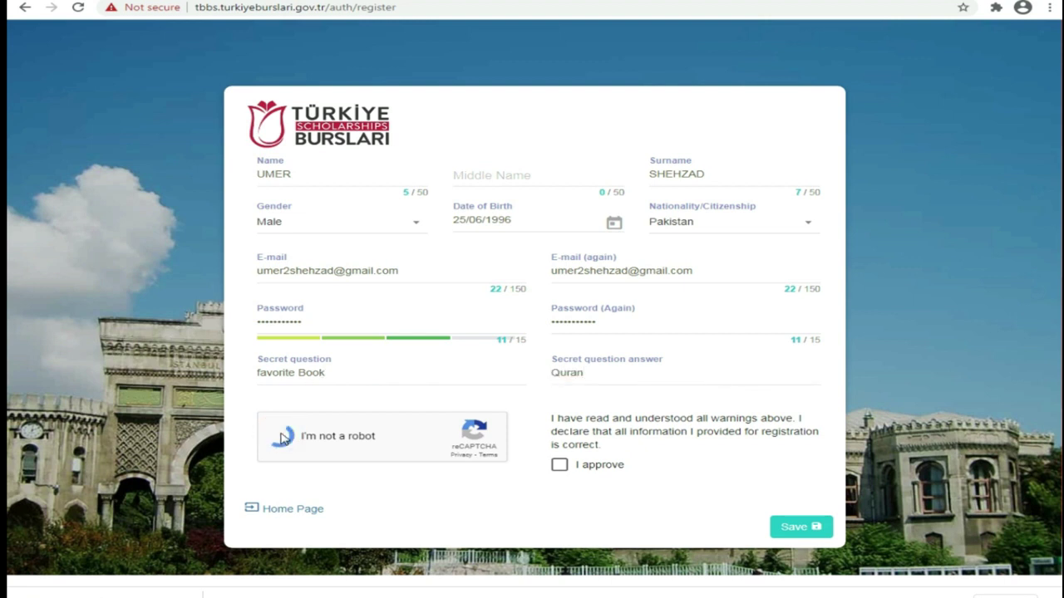
click(560, 471)
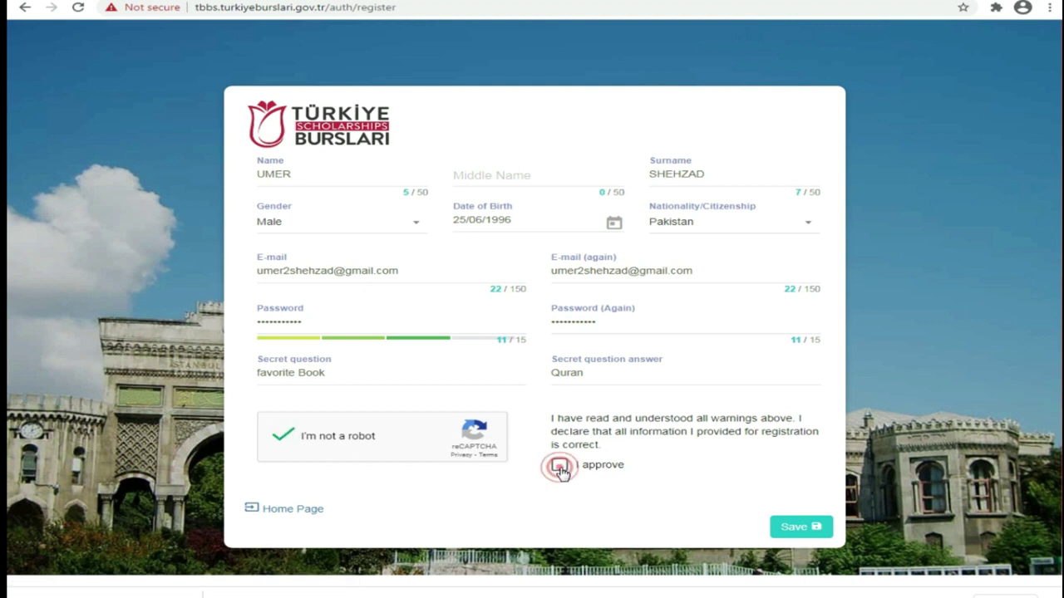
click(800, 531)
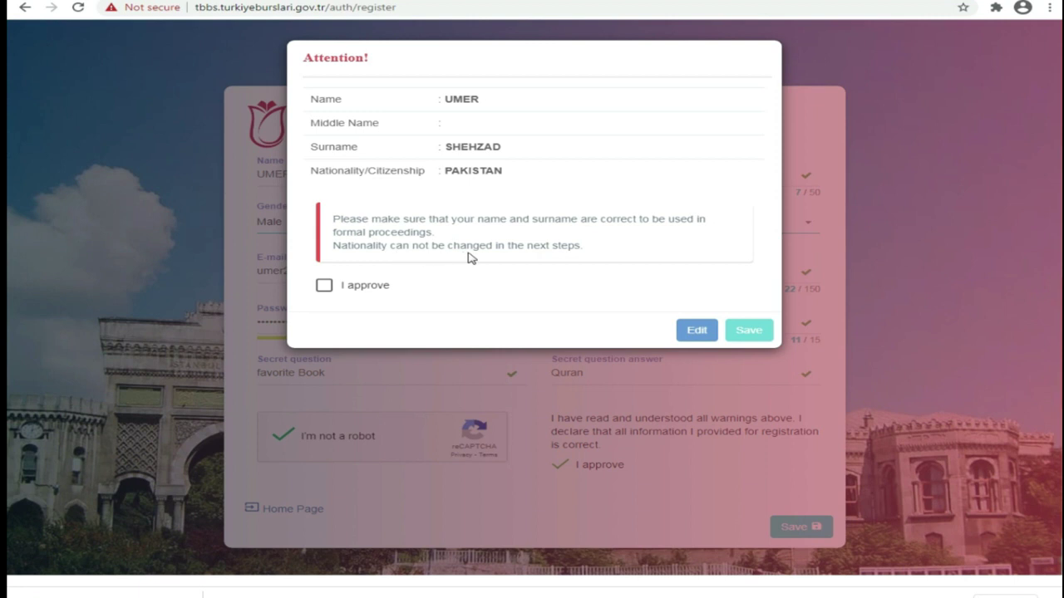
Step: Approve the shown name and nationality in the Attention! dialog and save
click(325, 286)
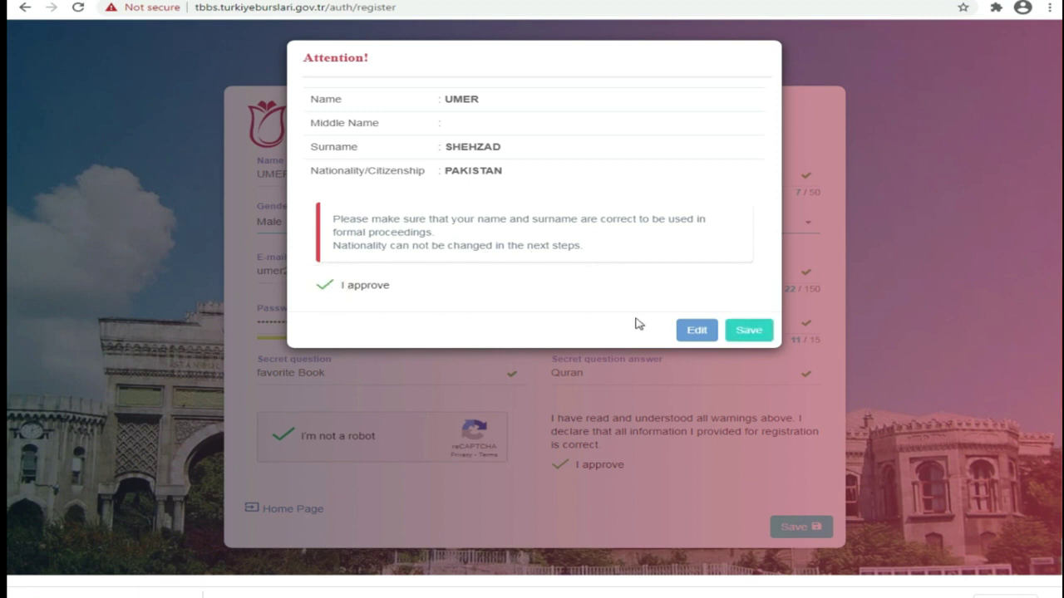
click(747, 333)
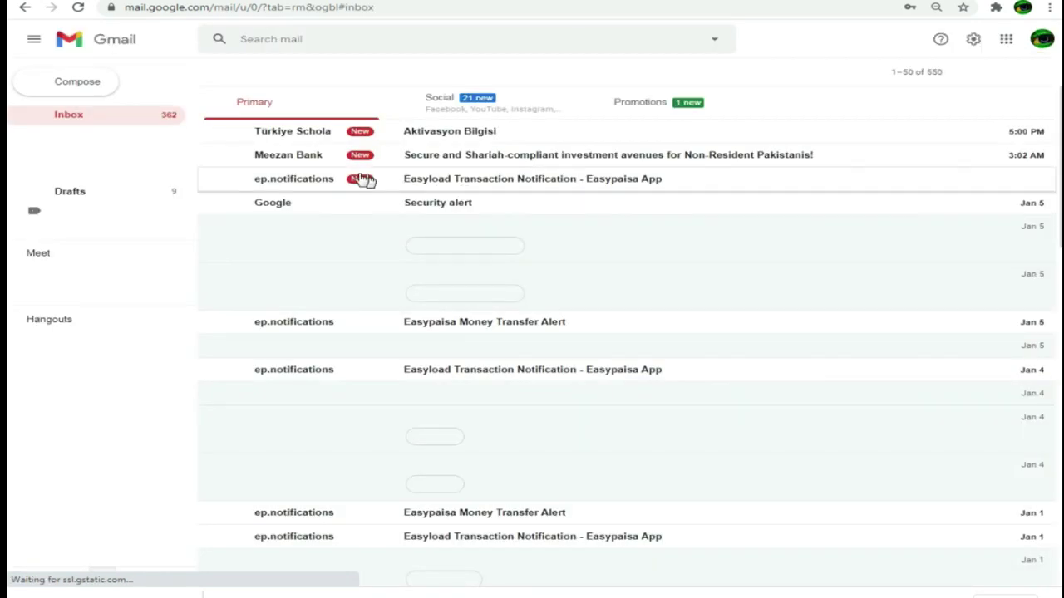
Step: Open the Türkiye Scholarships activation e-mail and follow its ConfirmUserAccount link
click(459, 135)
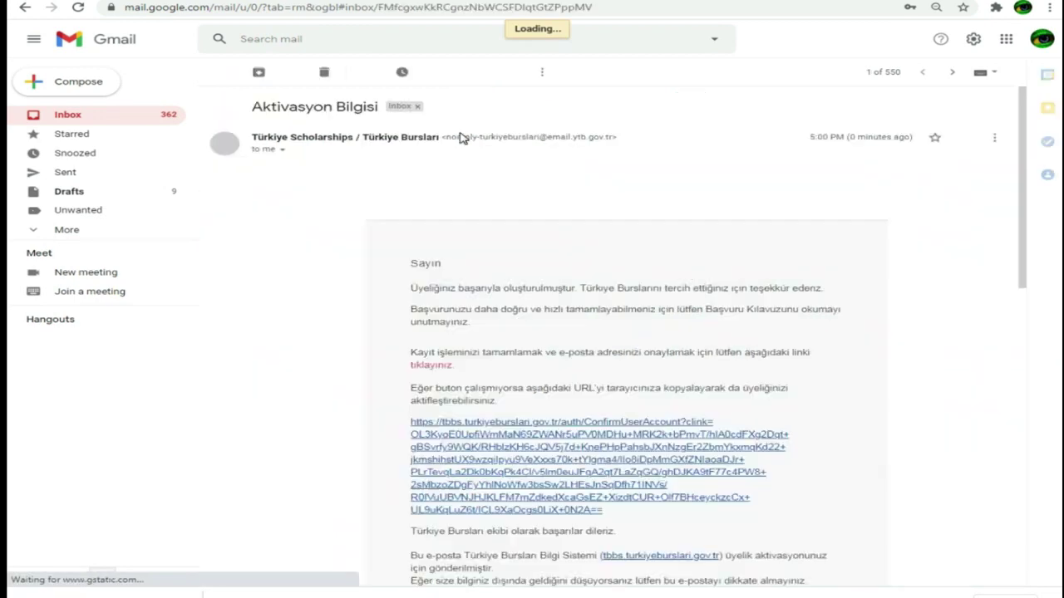
scroll(469, 261, down, 2)
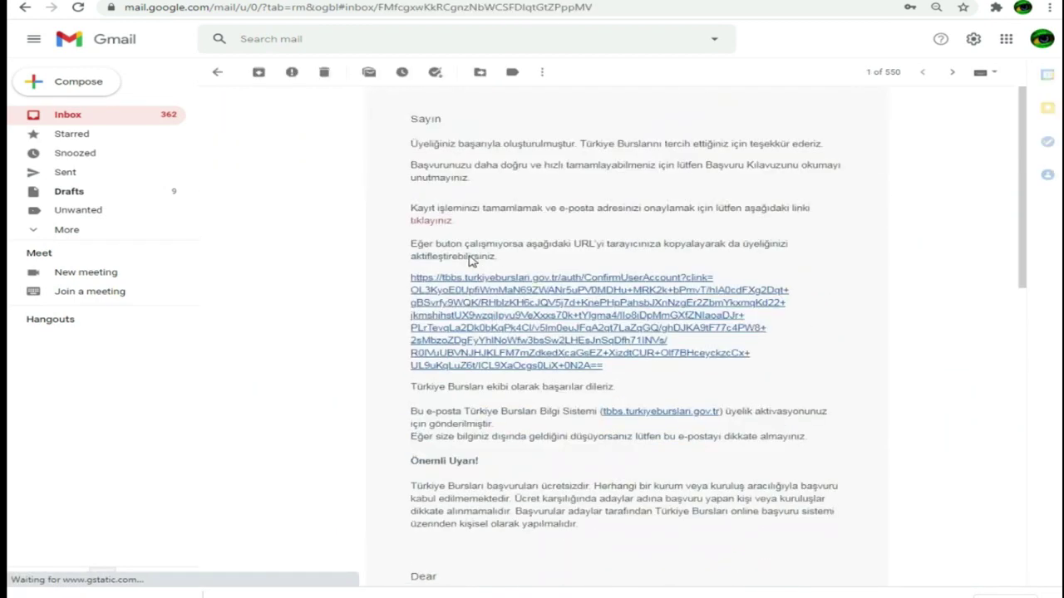
scroll(471, 261, down, 2)
scroll(471, 261, down, 4)
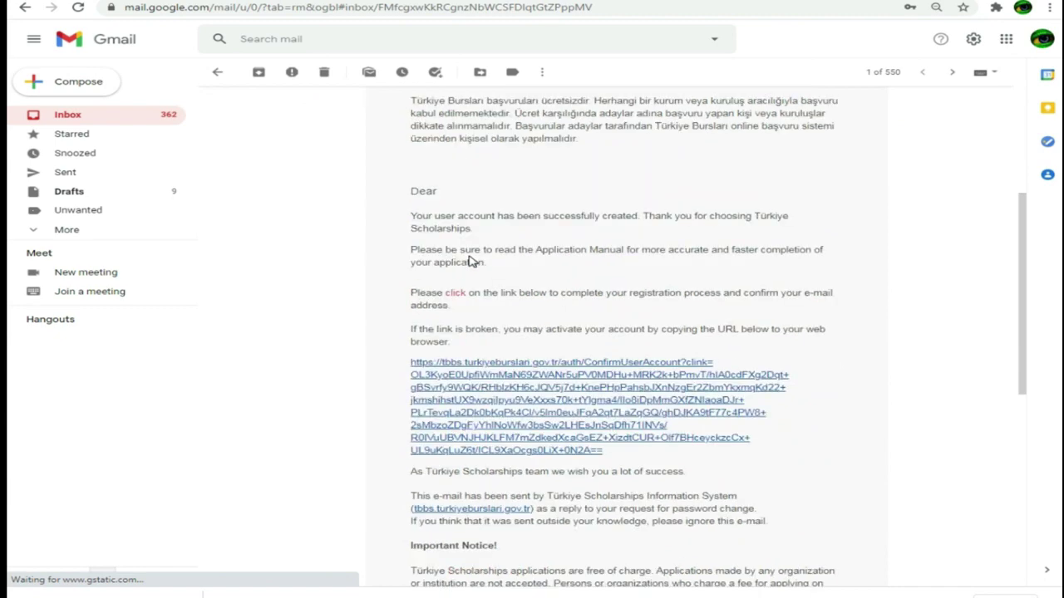
scroll(470, 261, up, 5)
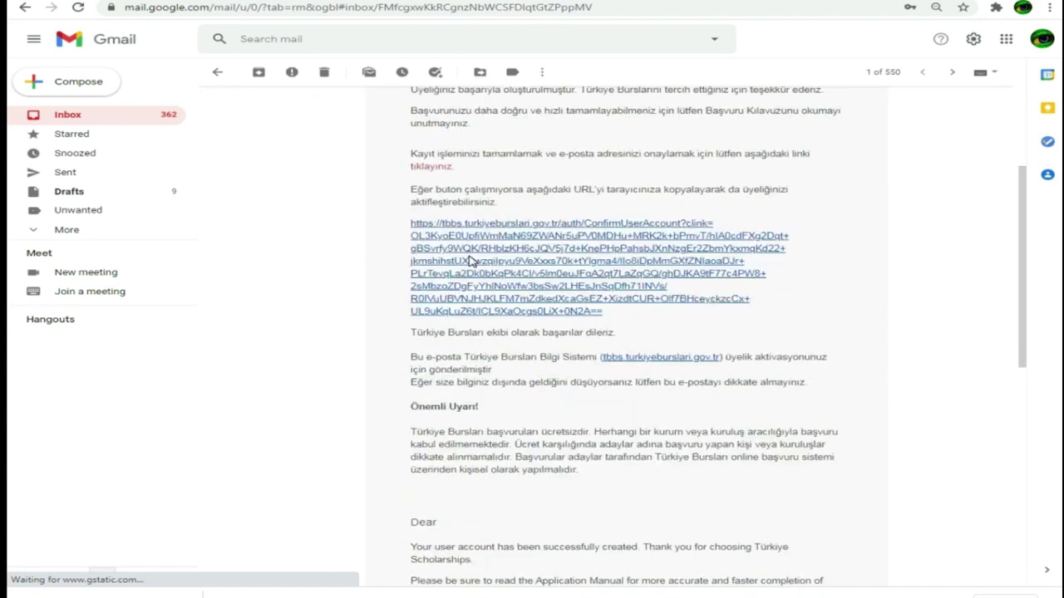
scroll(471, 261, down, 4)
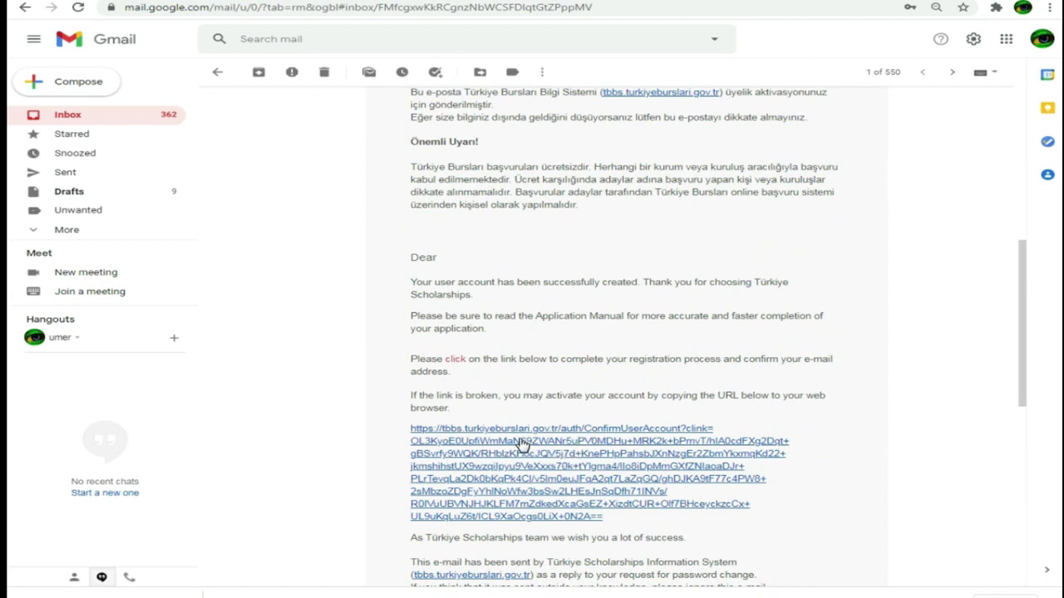
scroll(519, 441, down, 2)
click(528, 346)
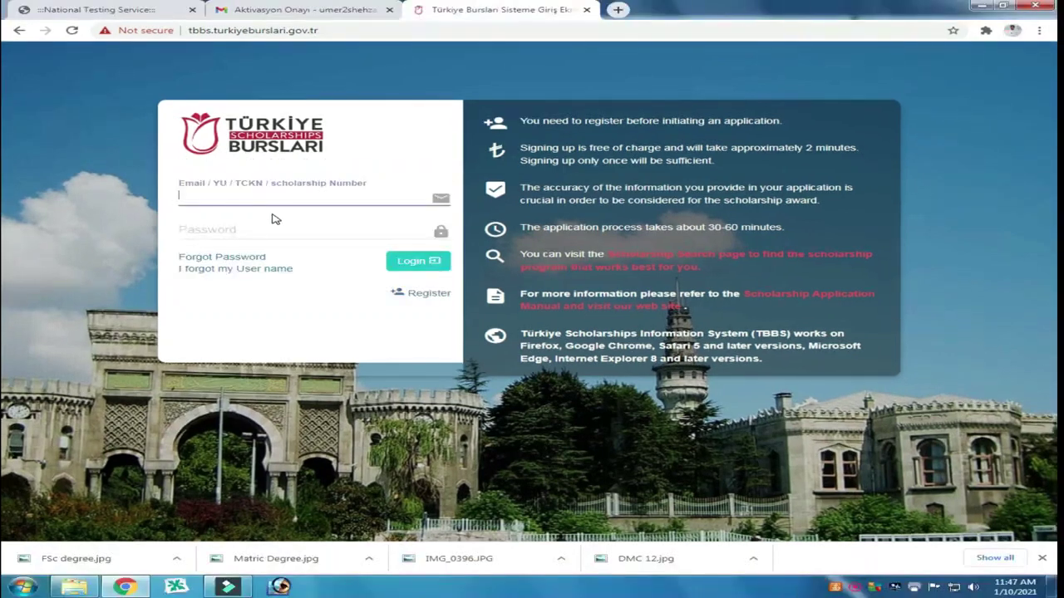
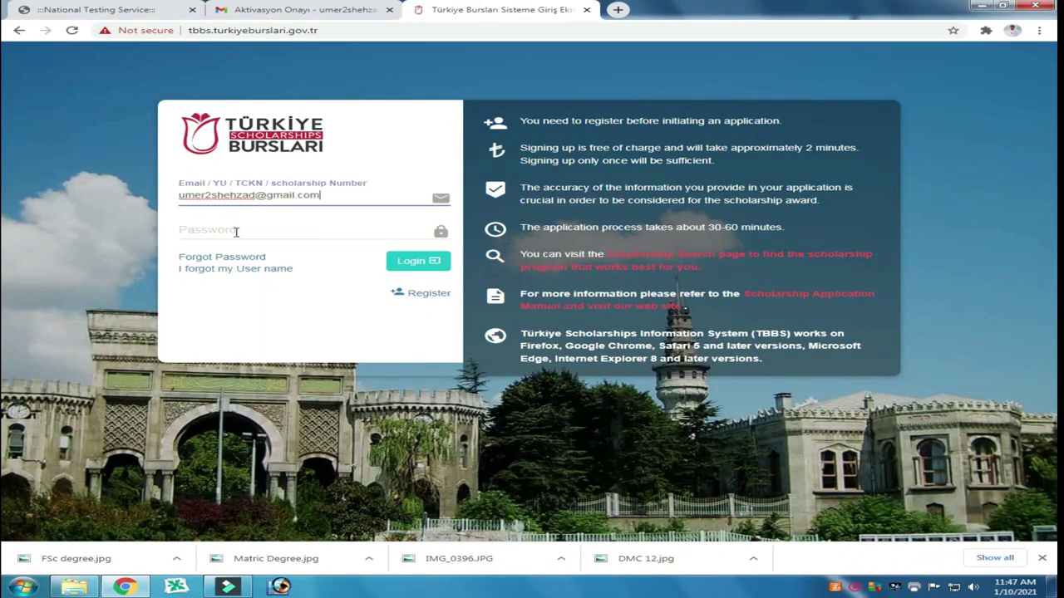
Step: Log in to the portal with the registered e-mail and account password
click(236, 232)
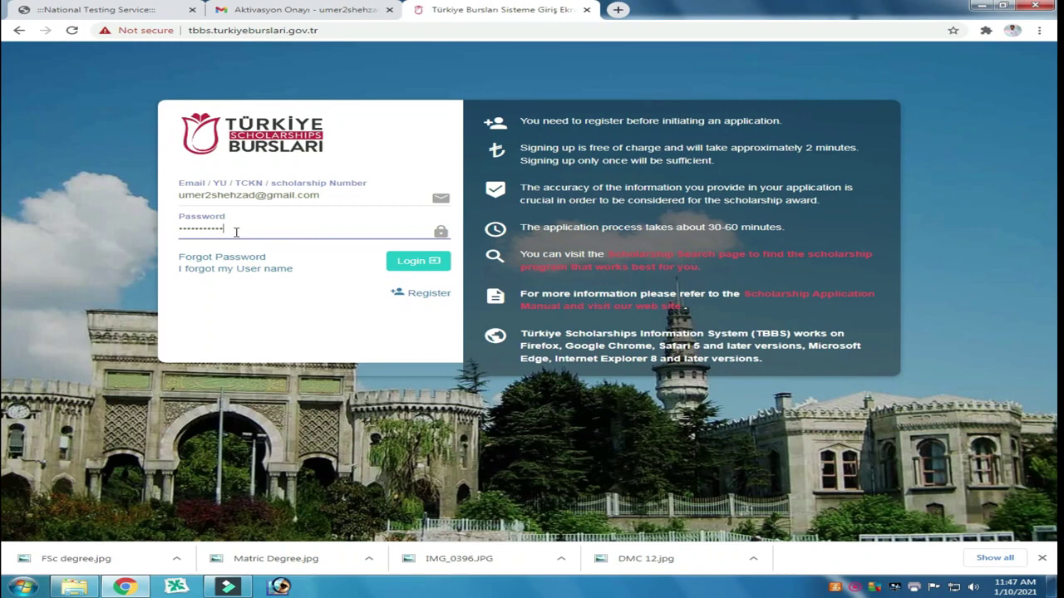
click(413, 263)
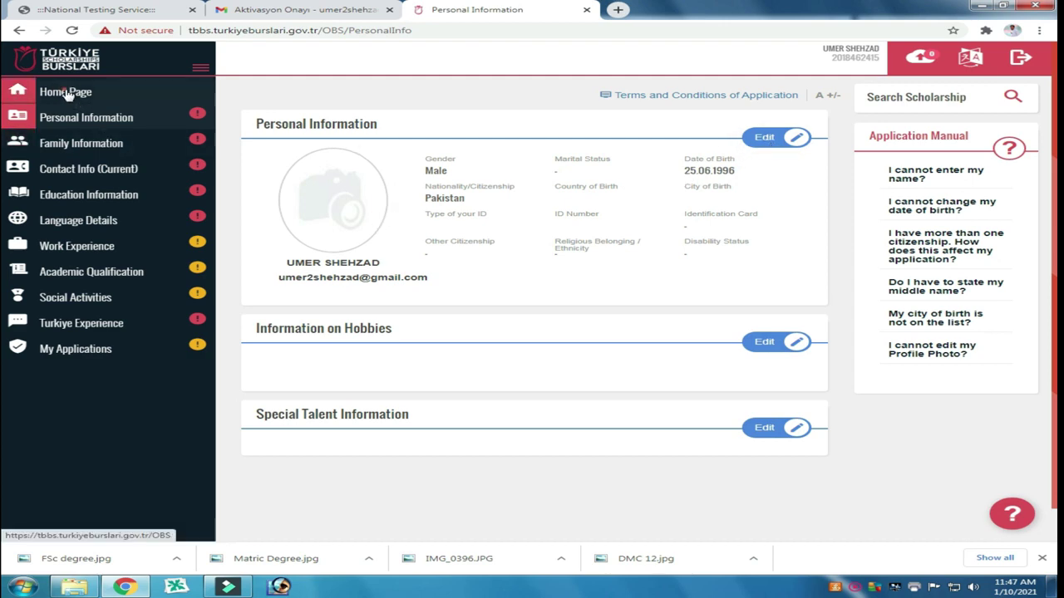
click(67, 93)
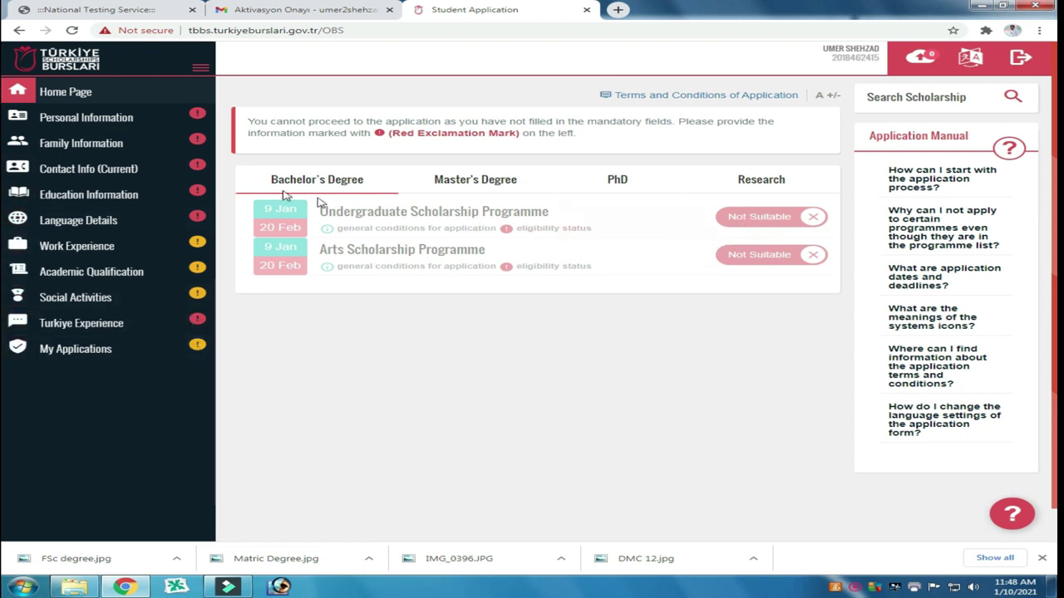
click(64, 119)
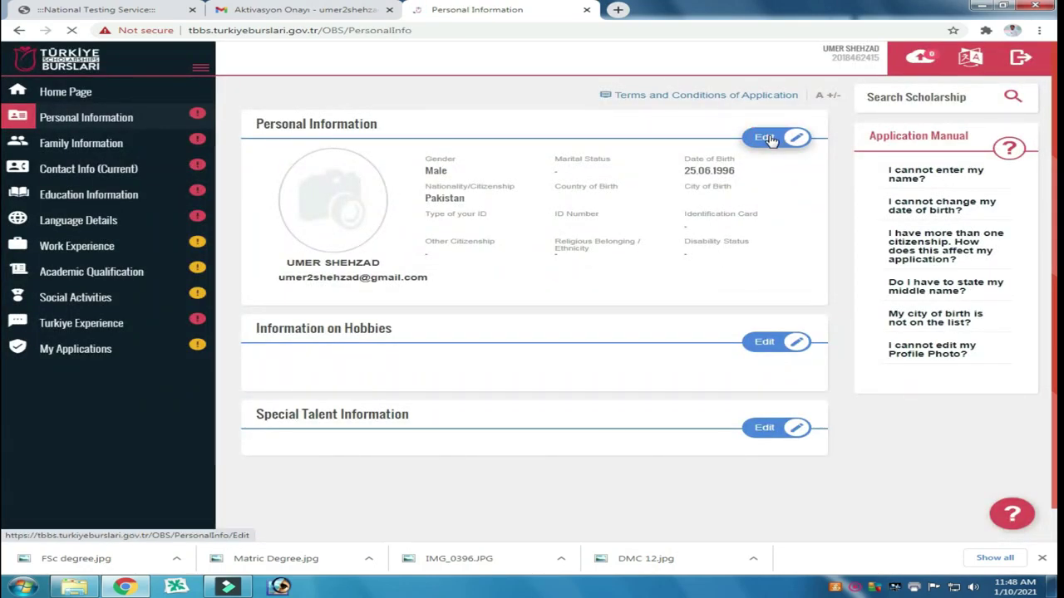
Step: Edit personal information: marital status Single, born in Mansehra, Pakistan
click(769, 140)
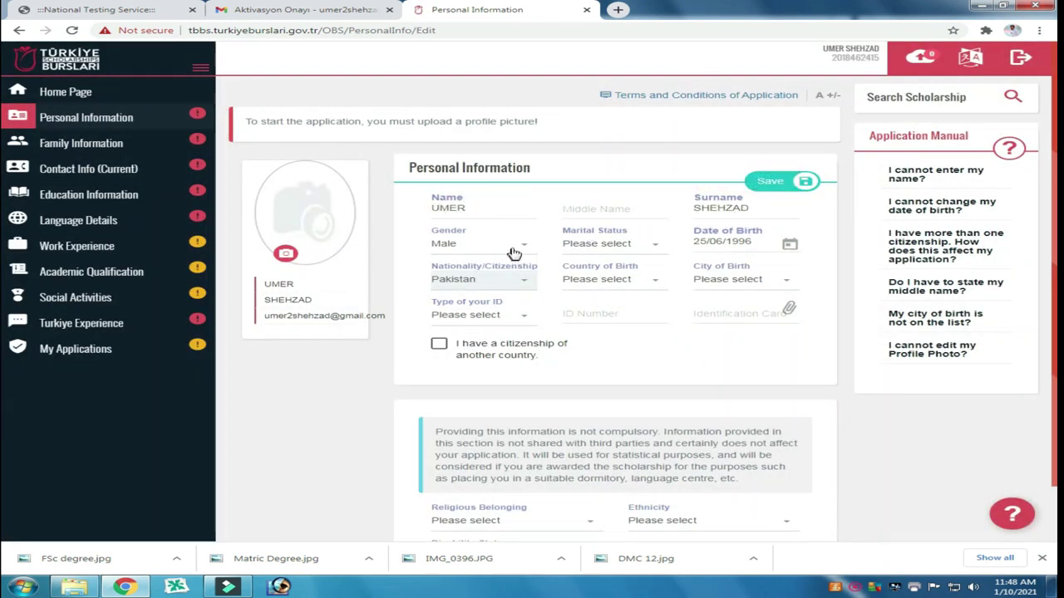
click(627, 244)
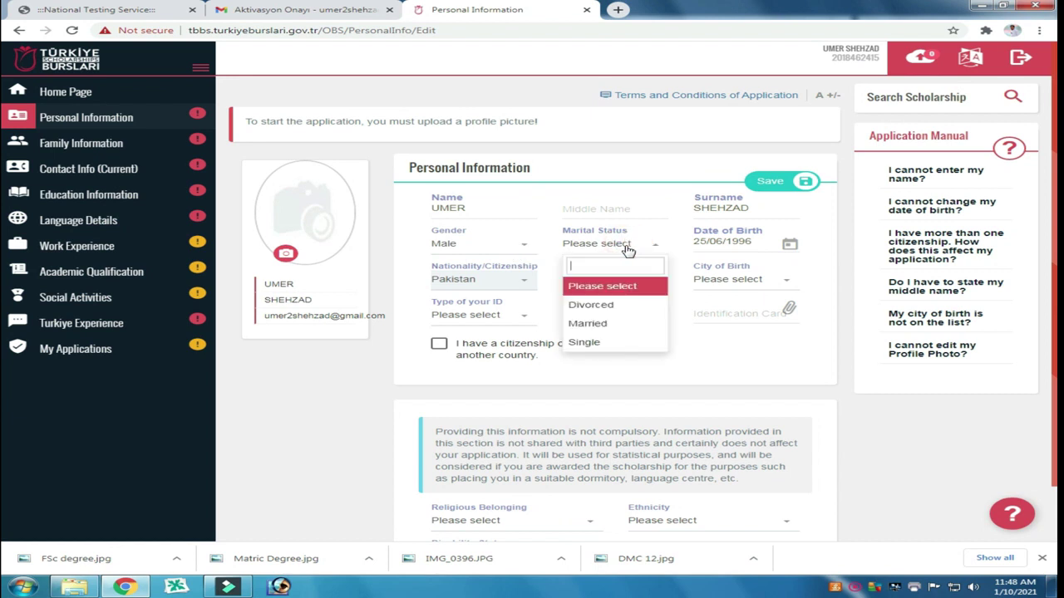
click(600, 341)
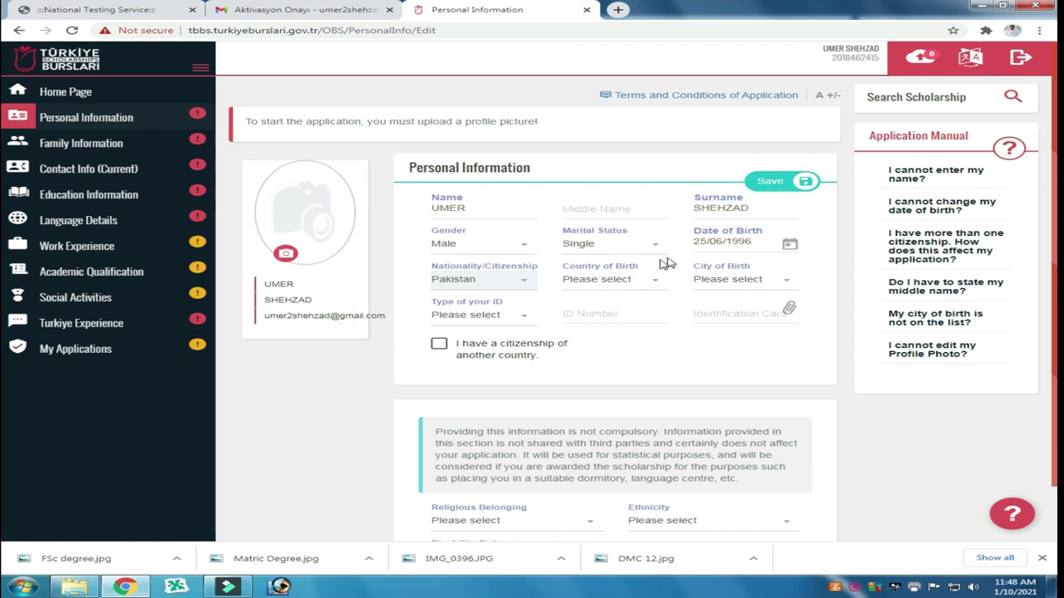
click(474, 284)
click(615, 283)
text(paki)
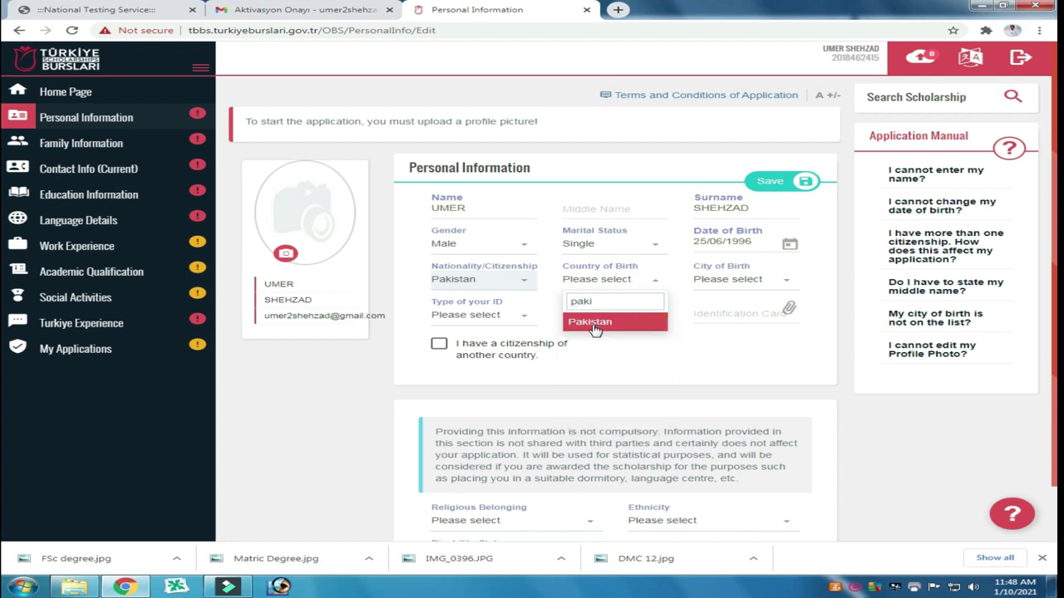
click(595, 330)
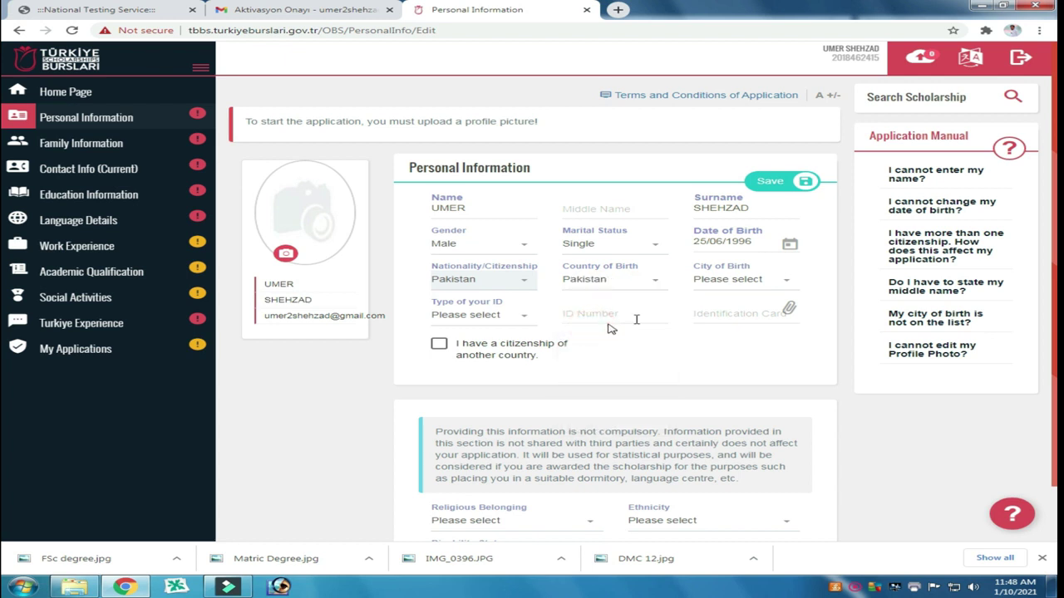
click(773, 282)
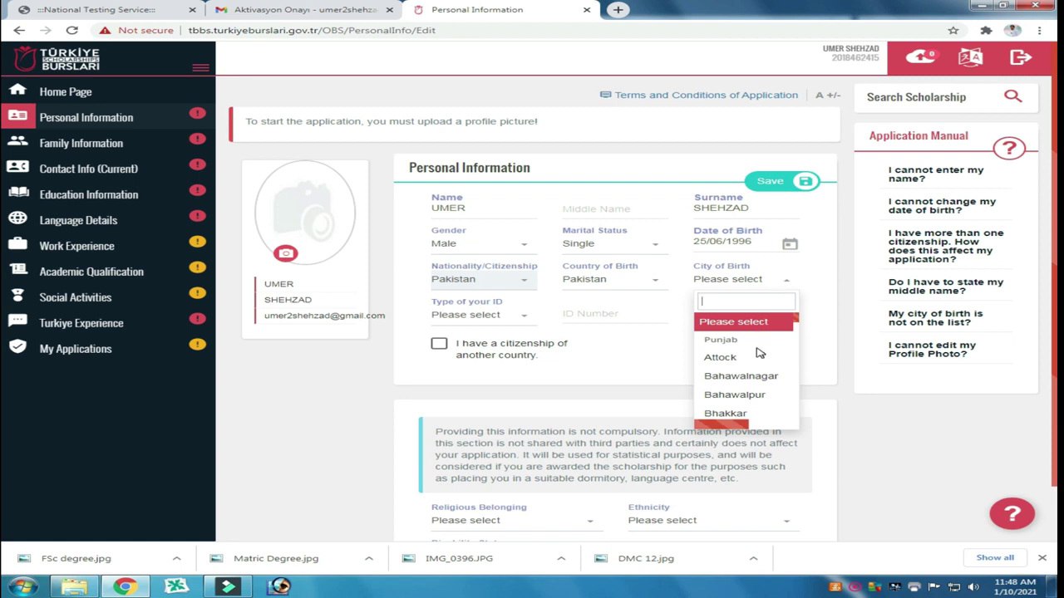
text(Ma)
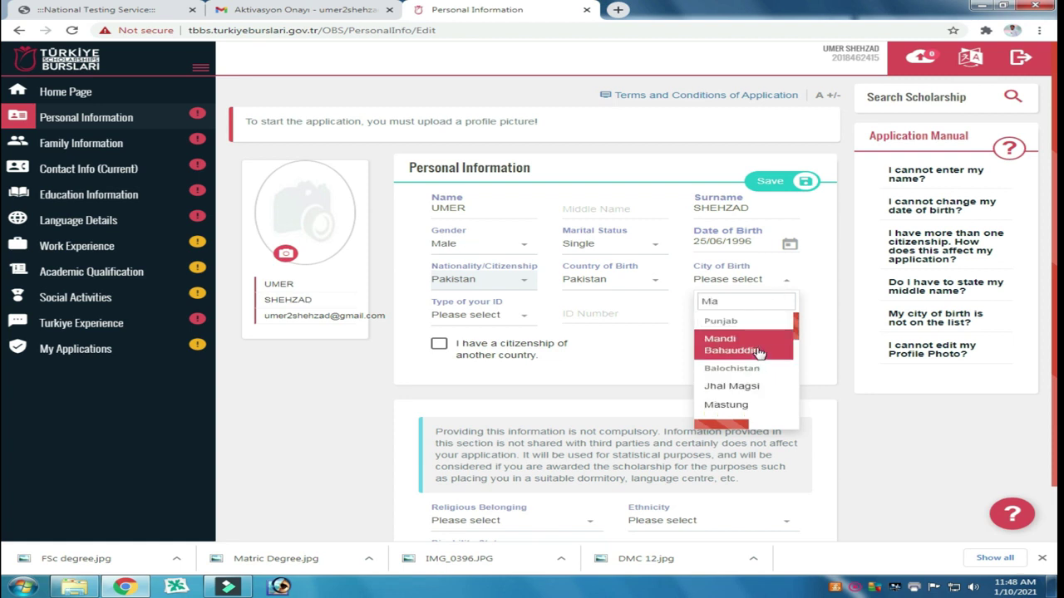
text(nse)
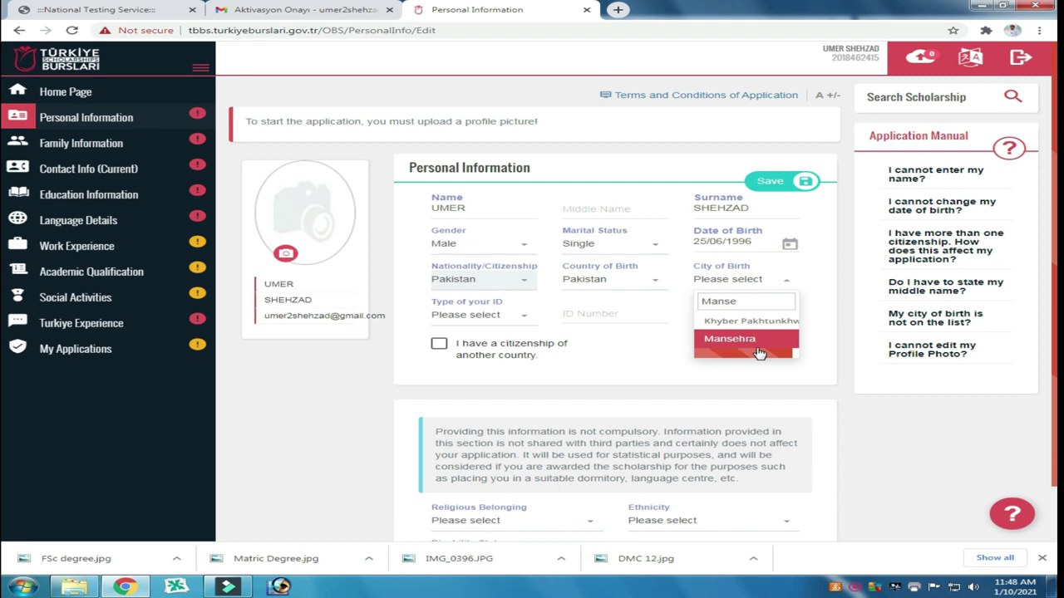
click(745, 344)
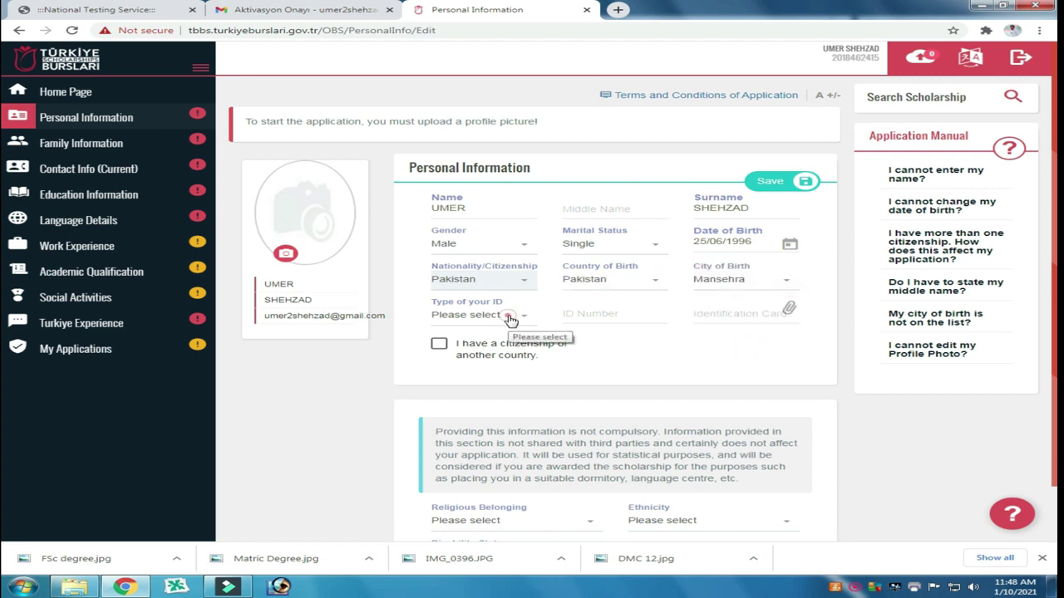
Step: Set ID type to citizenship number, enter the ID number, and start the ID card upload
click(511, 320)
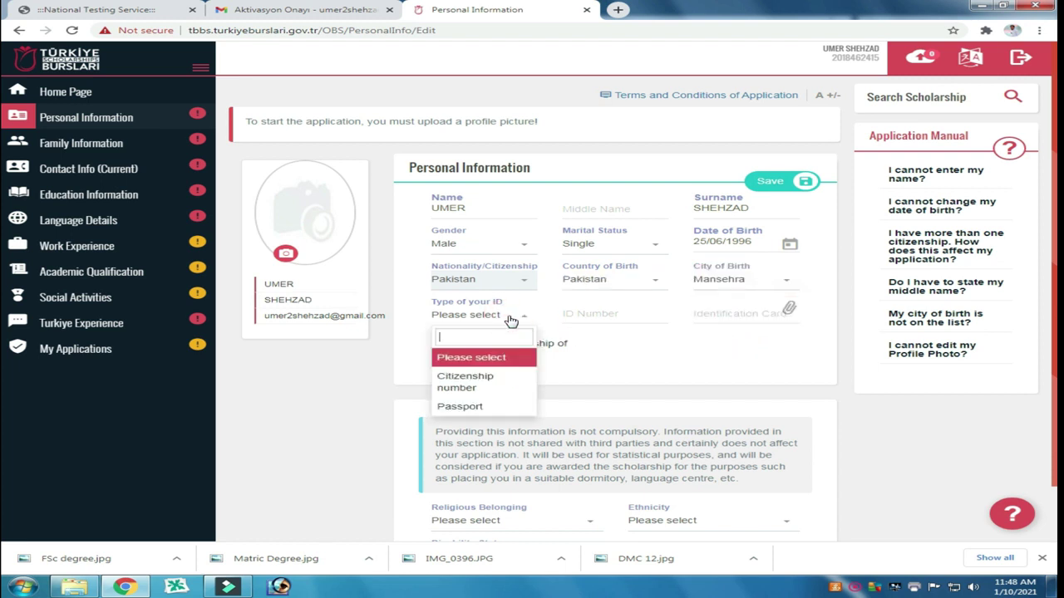
click(486, 382)
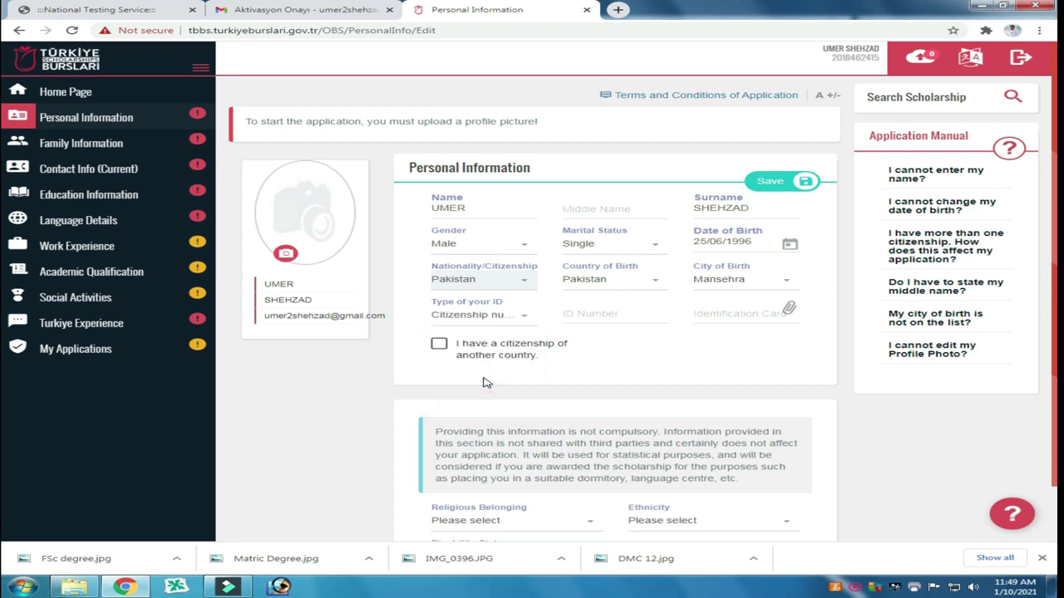
click(602, 316)
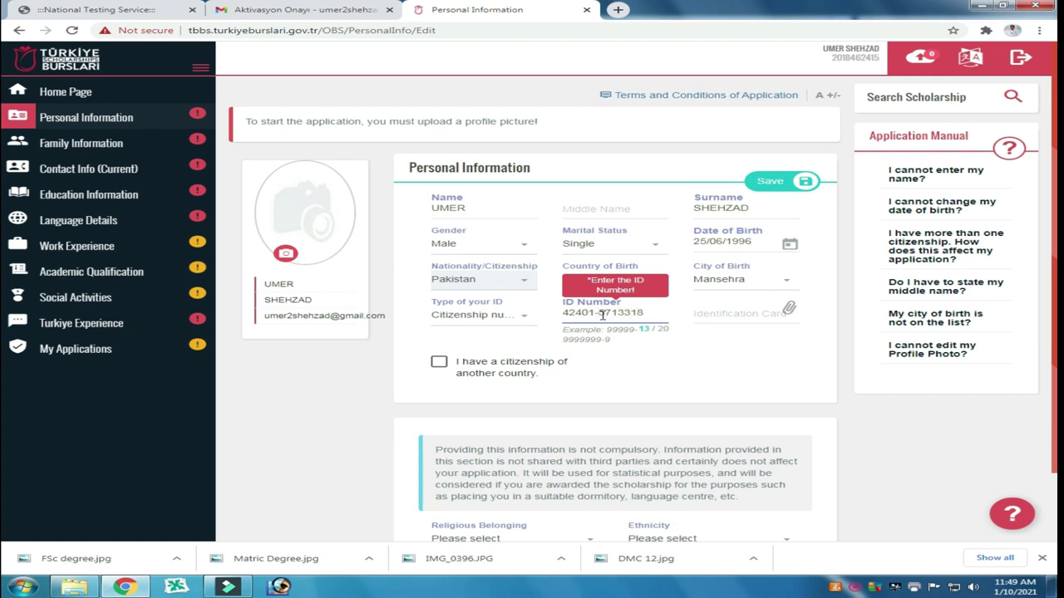
click(736, 319)
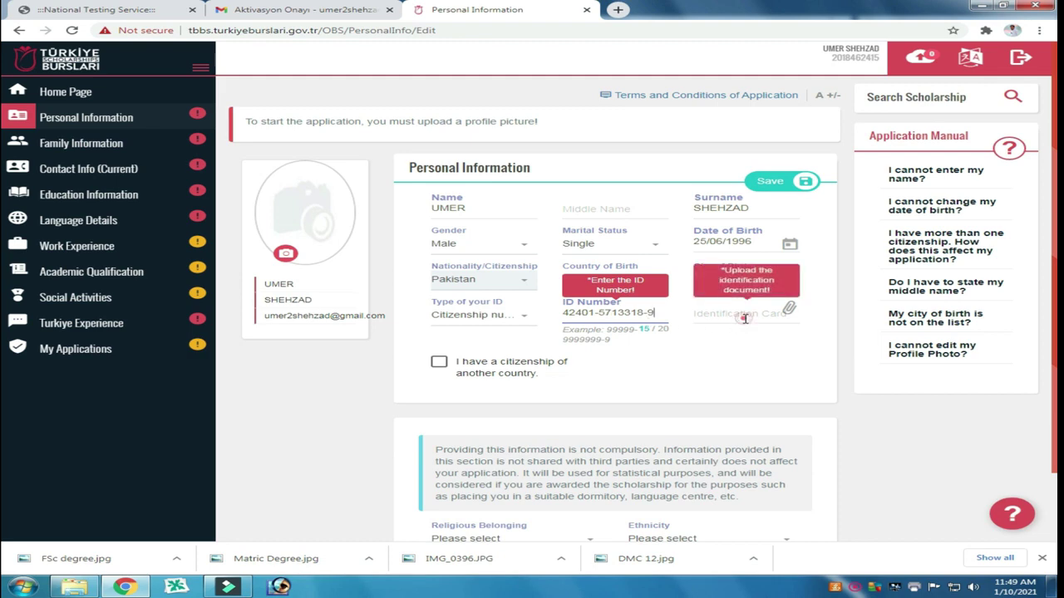
click(788, 310)
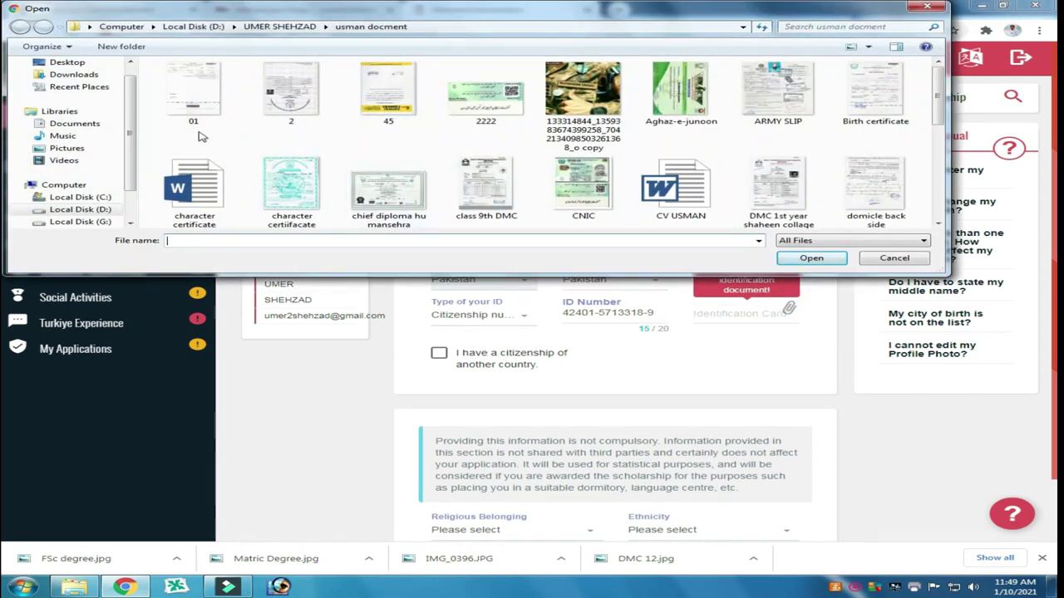
Step: Upload CNIC.jpg from Desktop > New folder (2) as the identification document
click(66, 63)
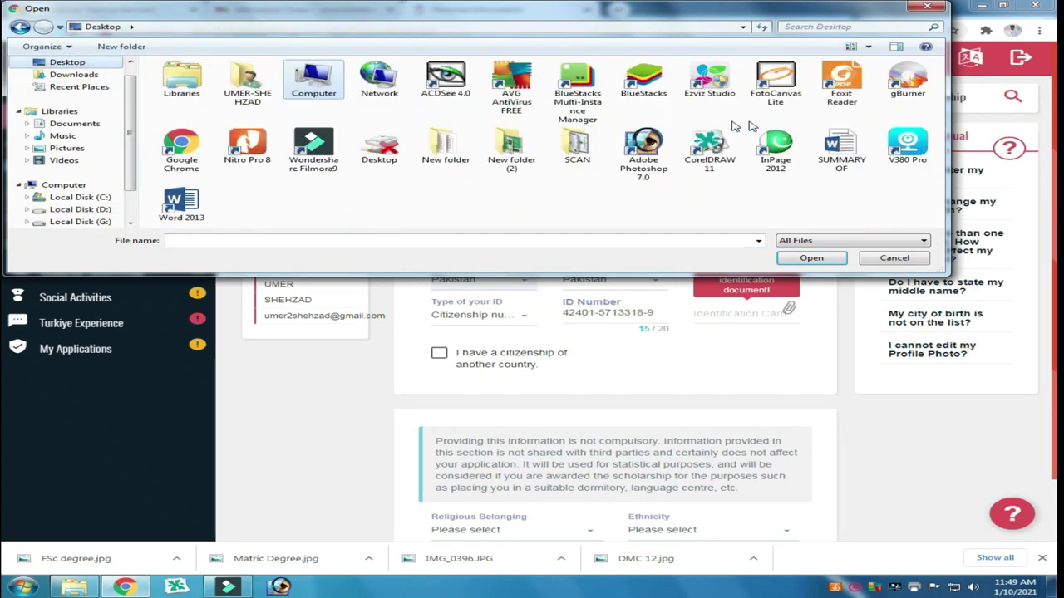
double_click(504, 148)
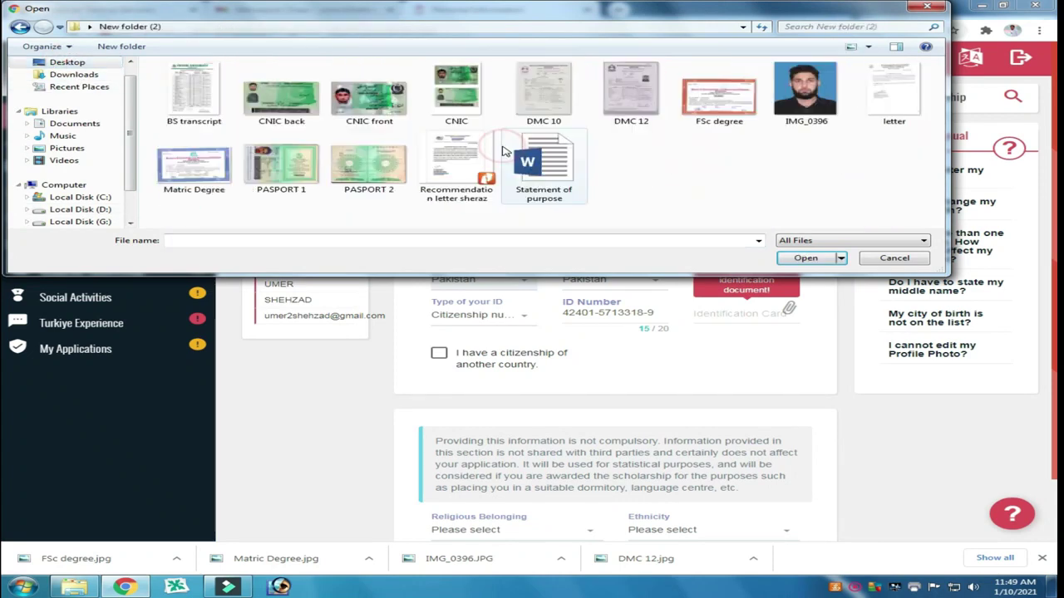
click(369, 108)
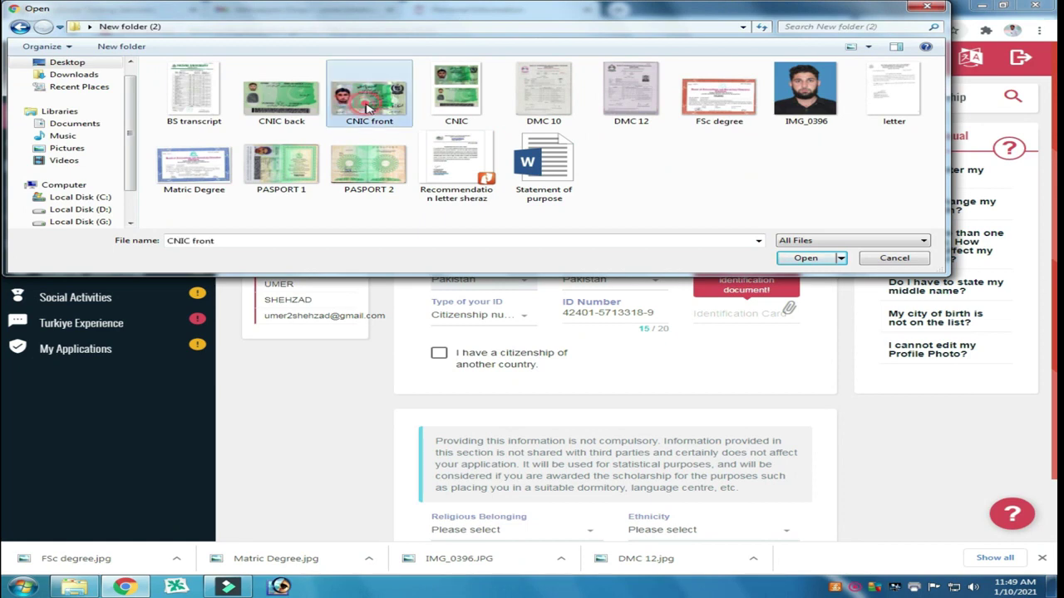
key(Right)
click(803, 260)
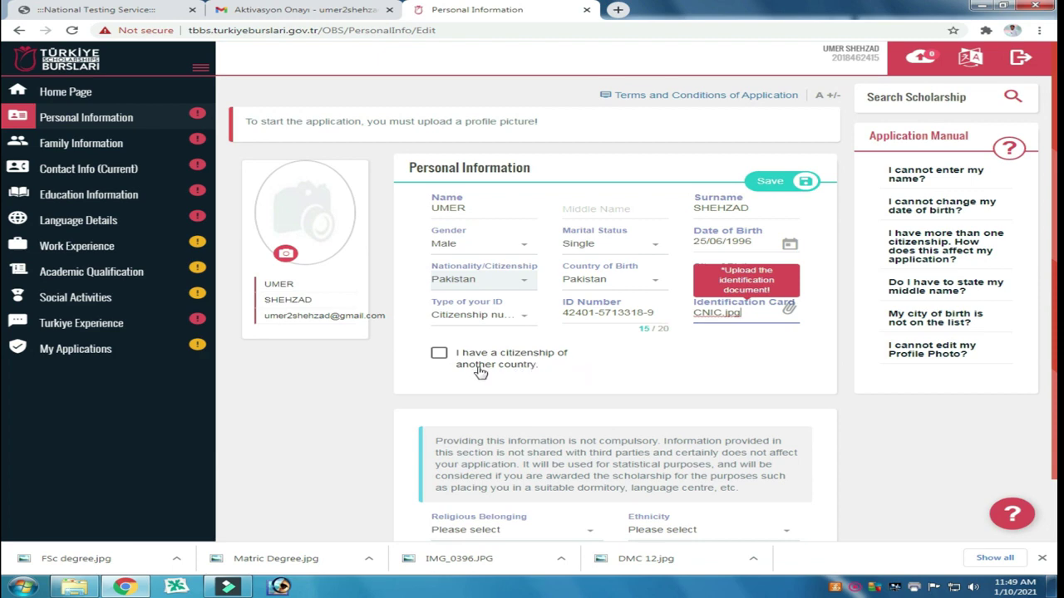
click(687, 364)
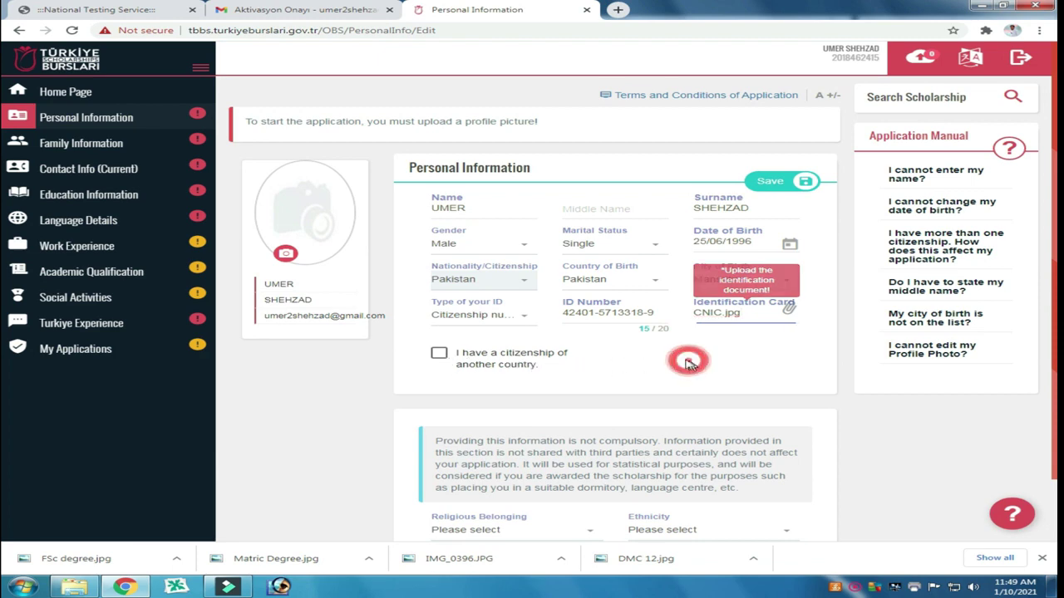
scroll(623, 339, down, 1)
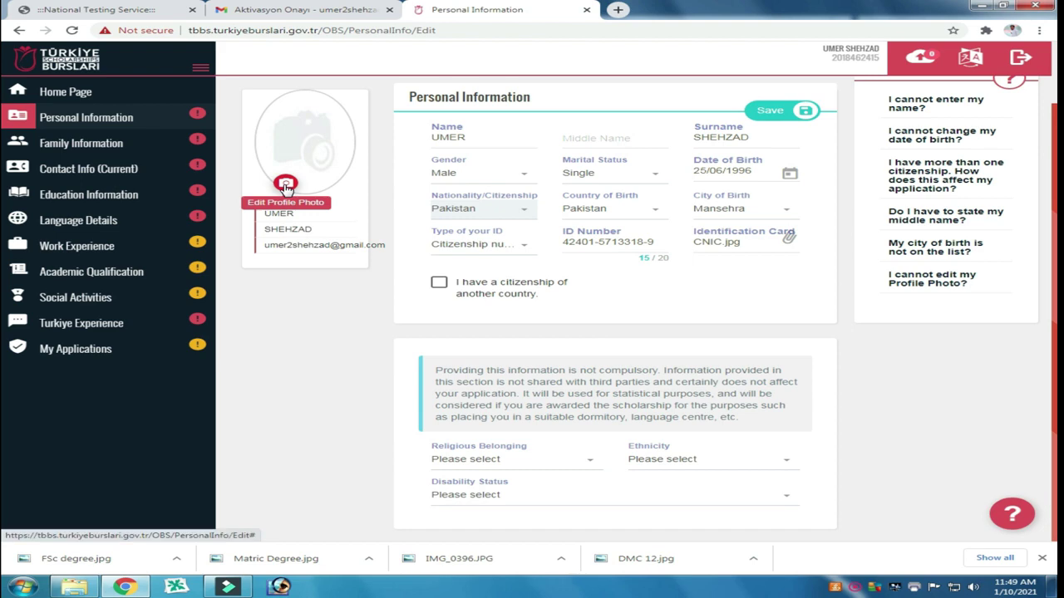
Step: Load IMG_0396.JPG as the profile photo and centre the crop on the face
click(285, 184)
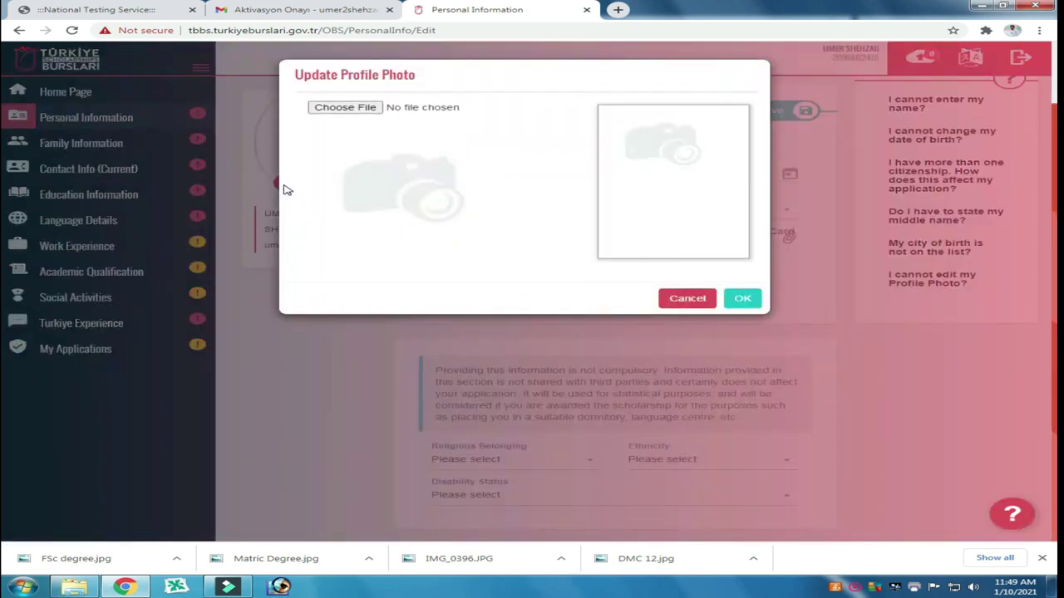
click(345, 109)
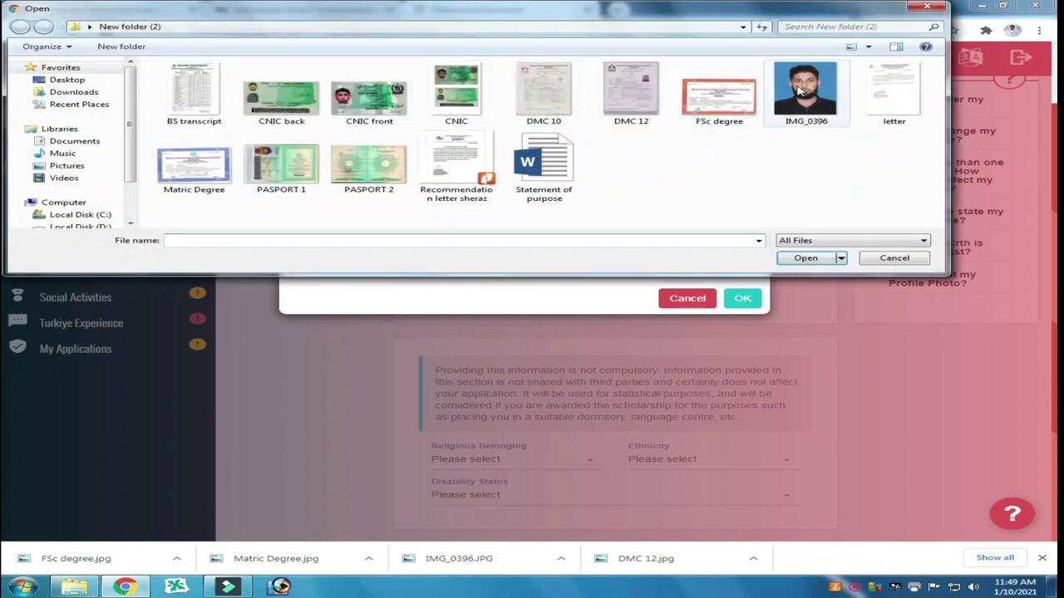
click(806, 92)
click(806, 258)
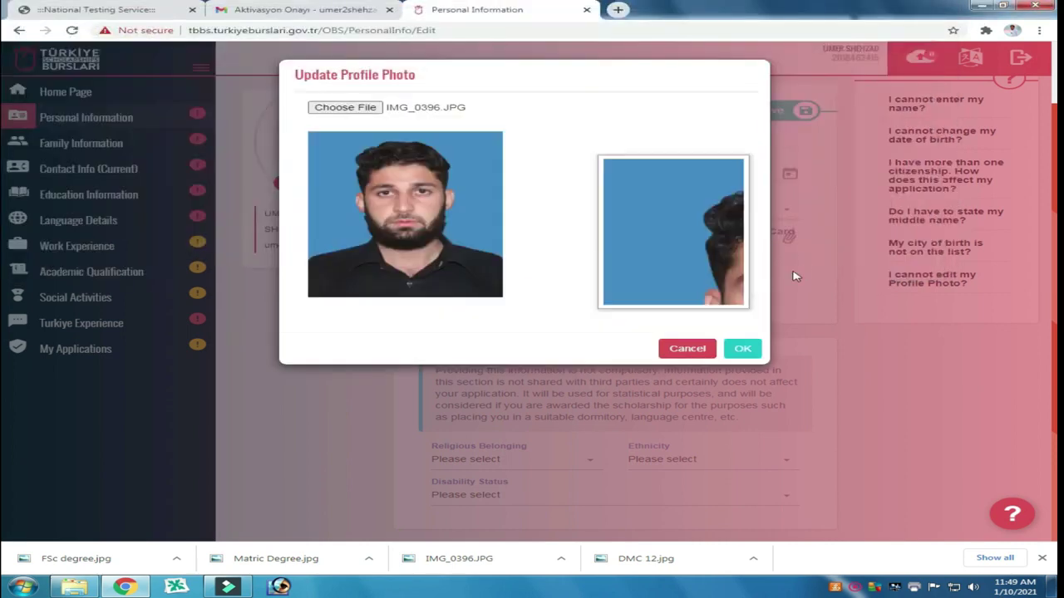
drag(424, 232, 443, 232)
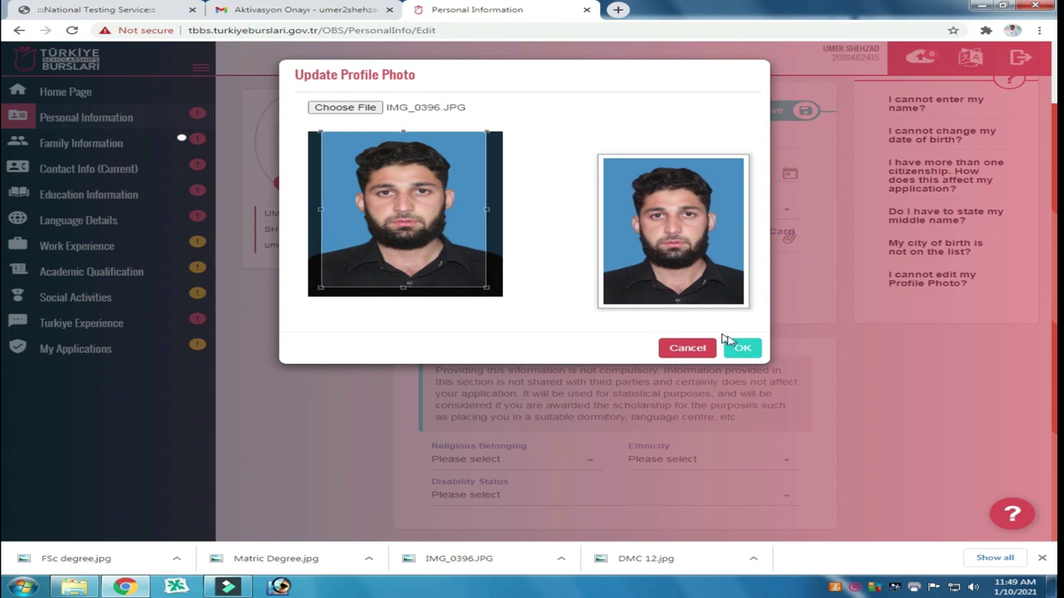
click(748, 349)
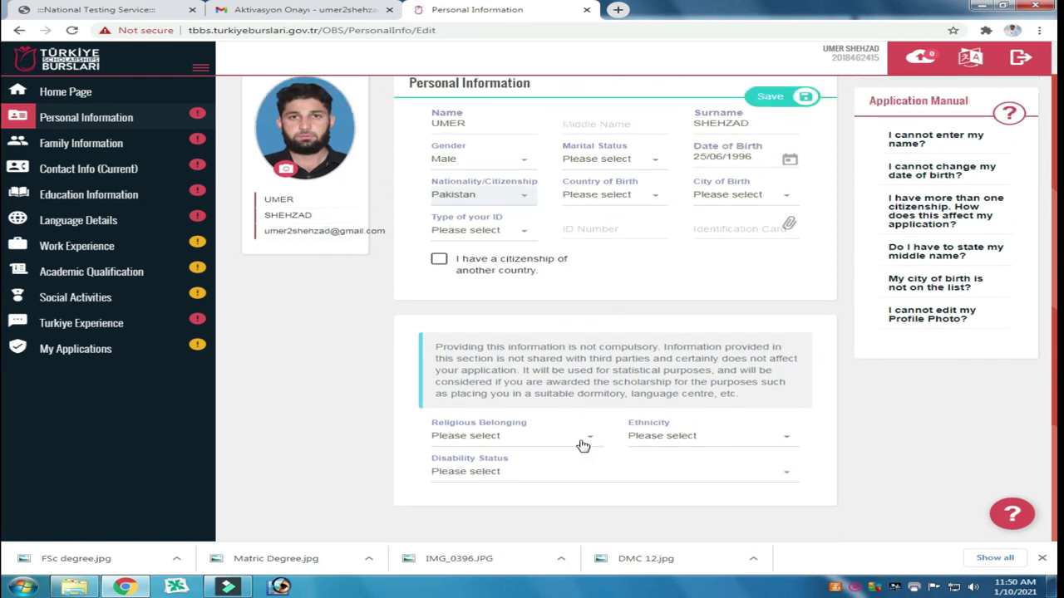
Step: Set Religious Belonging to Islam, Ethnicity to Turks, and Disability Status to no disability
click(581, 440)
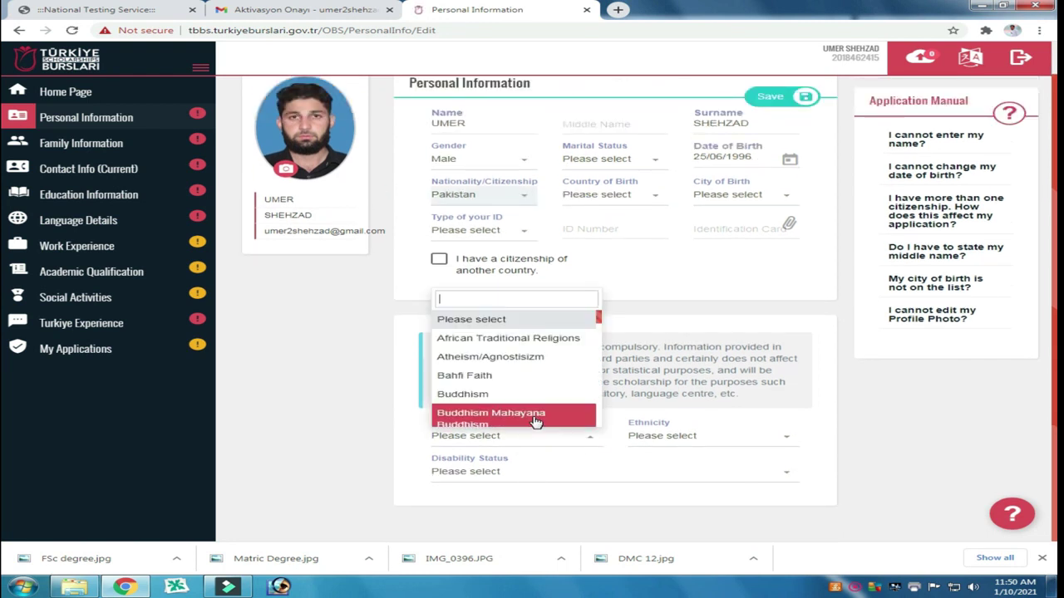
scroll(536, 423, down, 1)
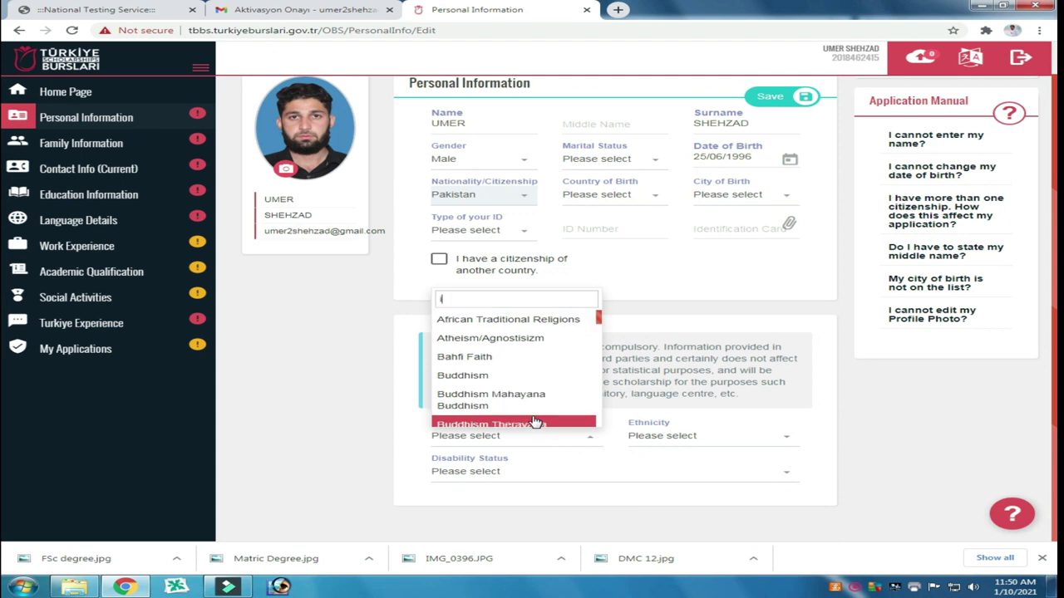
text(isl)
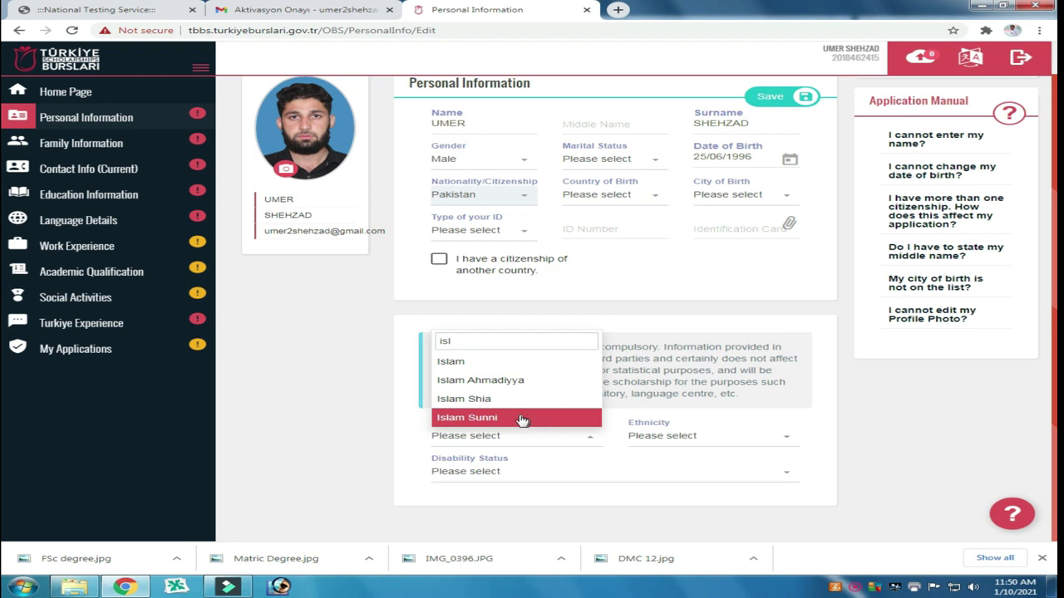
click(476, 364)
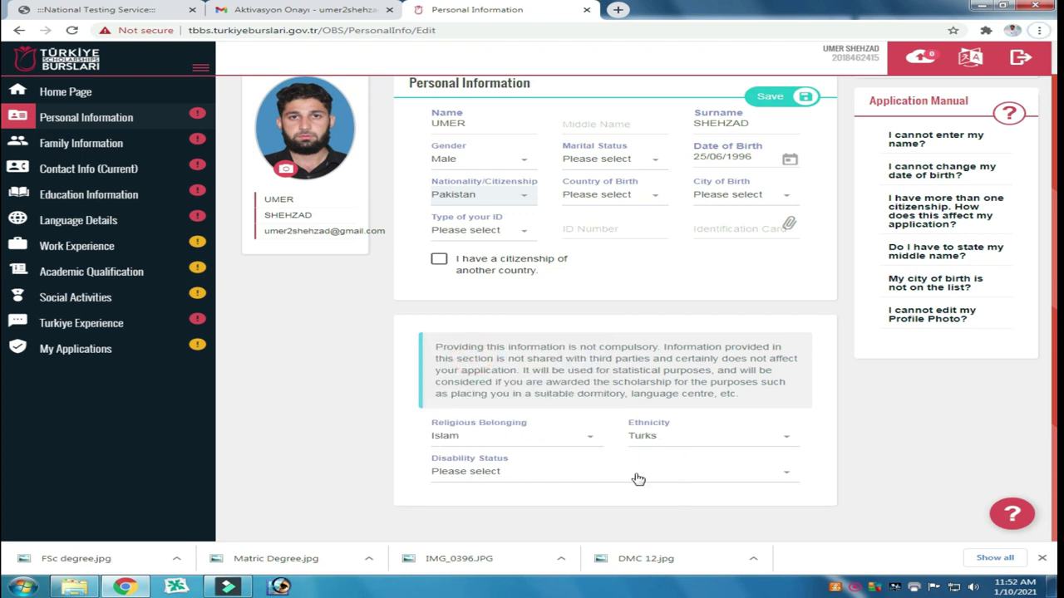
click(693, 437)
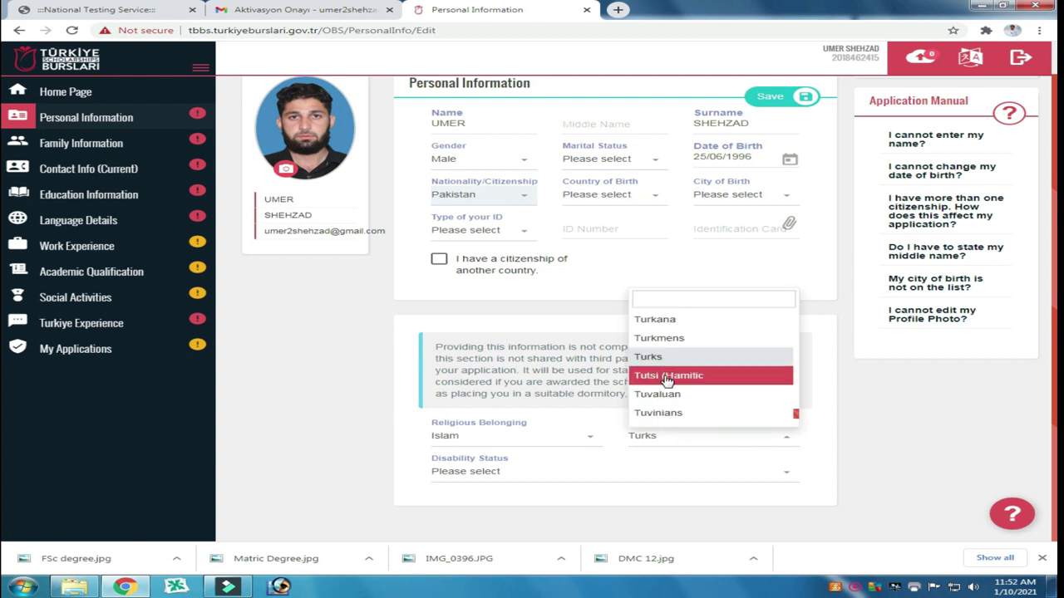
click(658, 357)
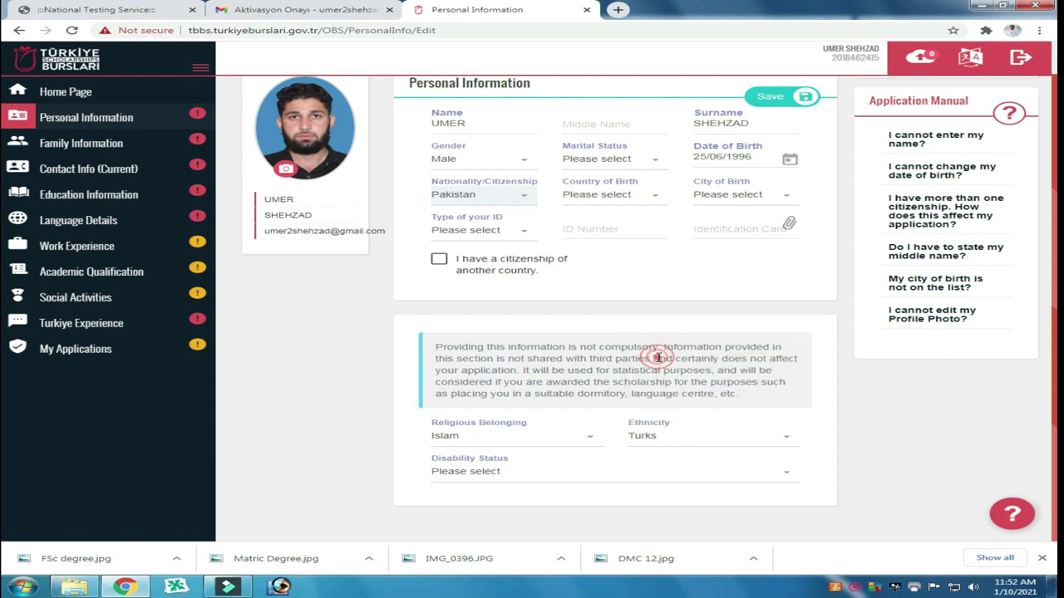
click(514, 475)
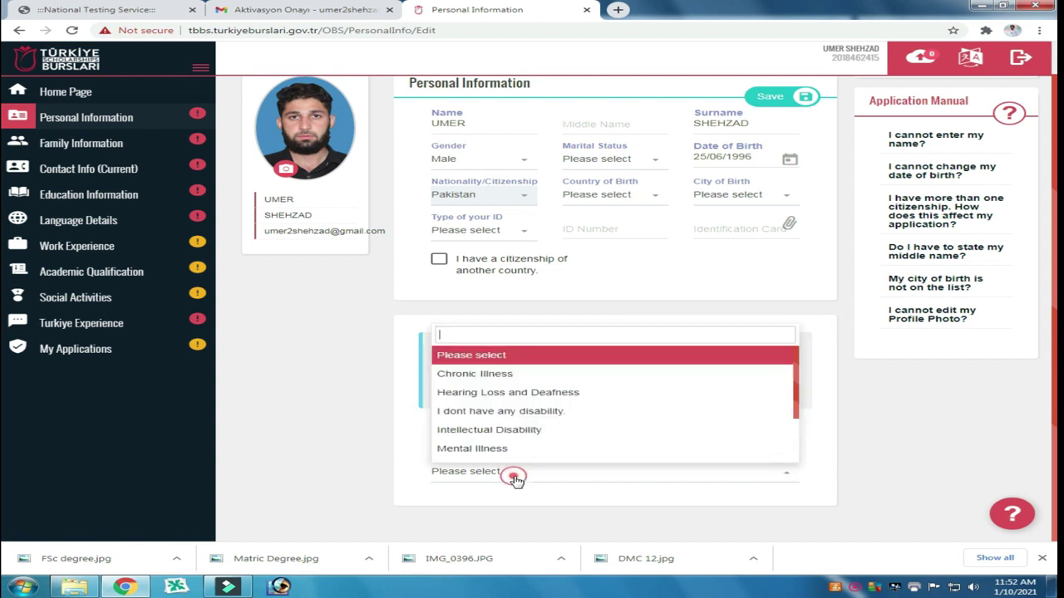
click(506, 414)
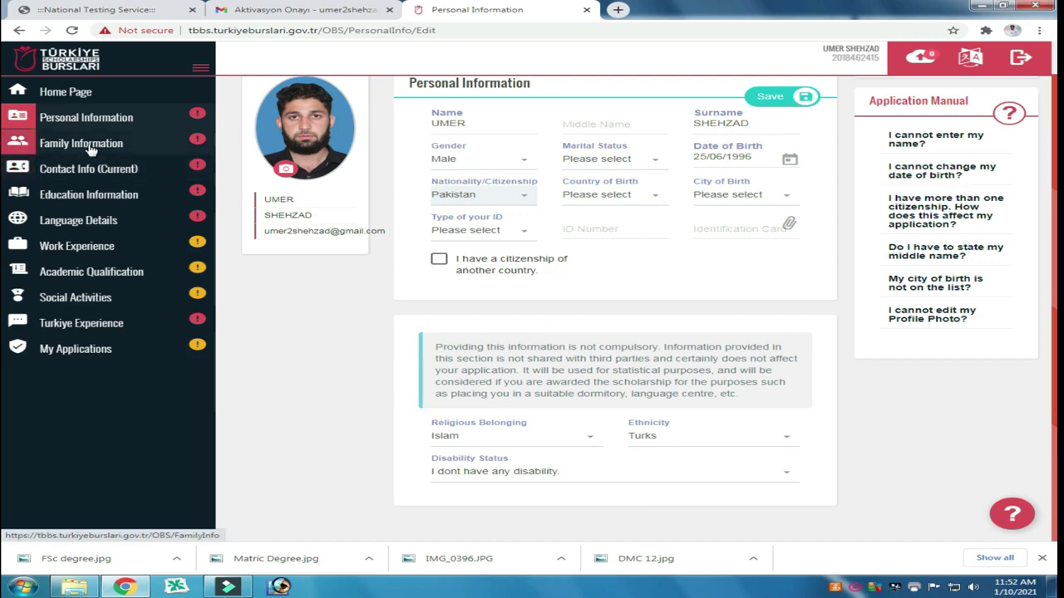
Step: Save the Personal Information form and open the Information on Hobbies card for editing
click(770, 99)
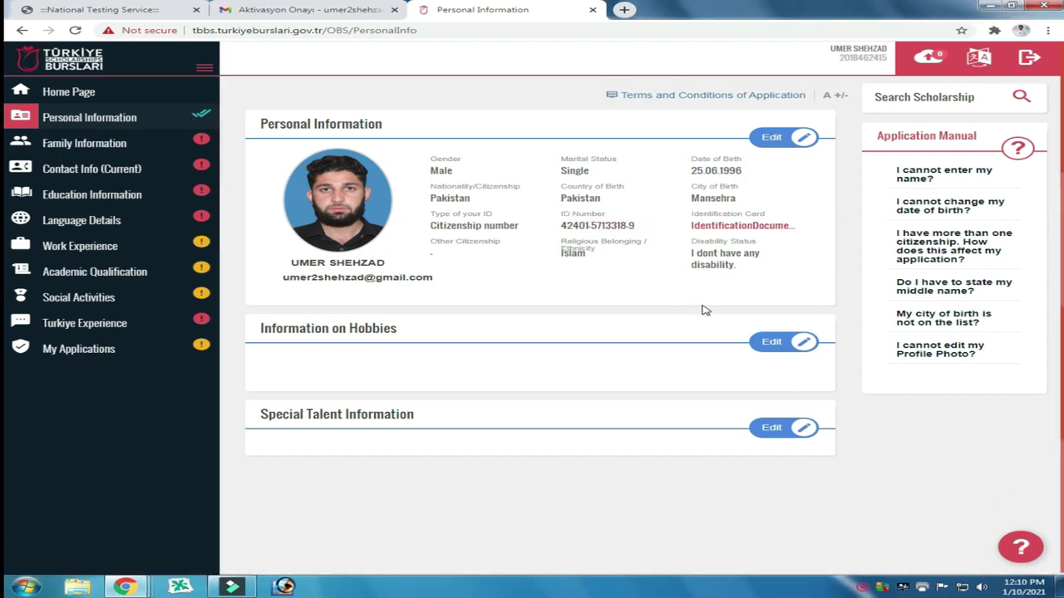
click(772, 344)
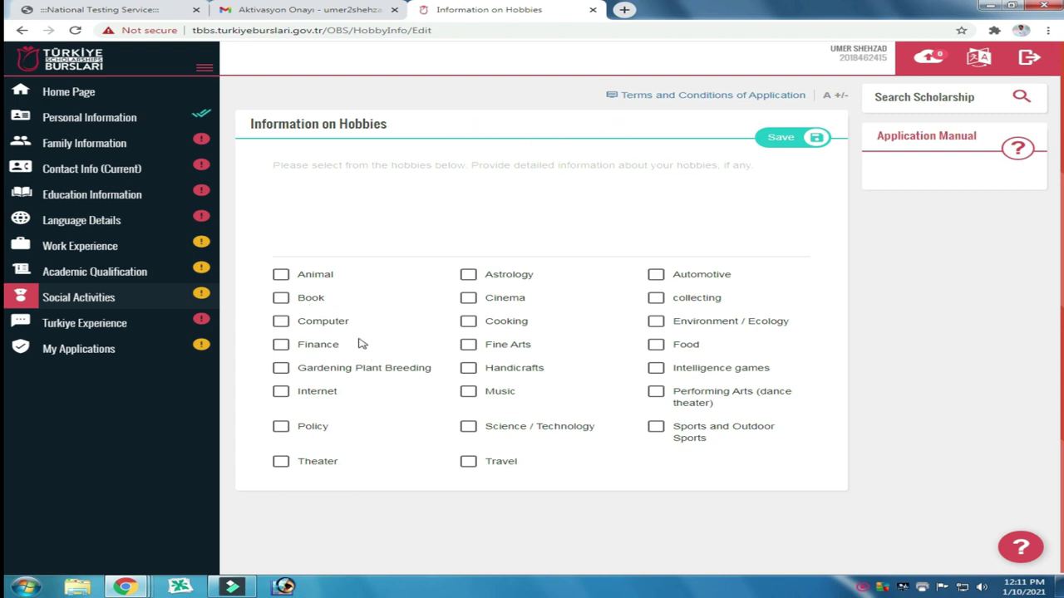
Step: Tick Computer as a hobby and describe it as MS Office, Adobe Illustrator, Software Installation
click(281, 321)
click(318, 166)
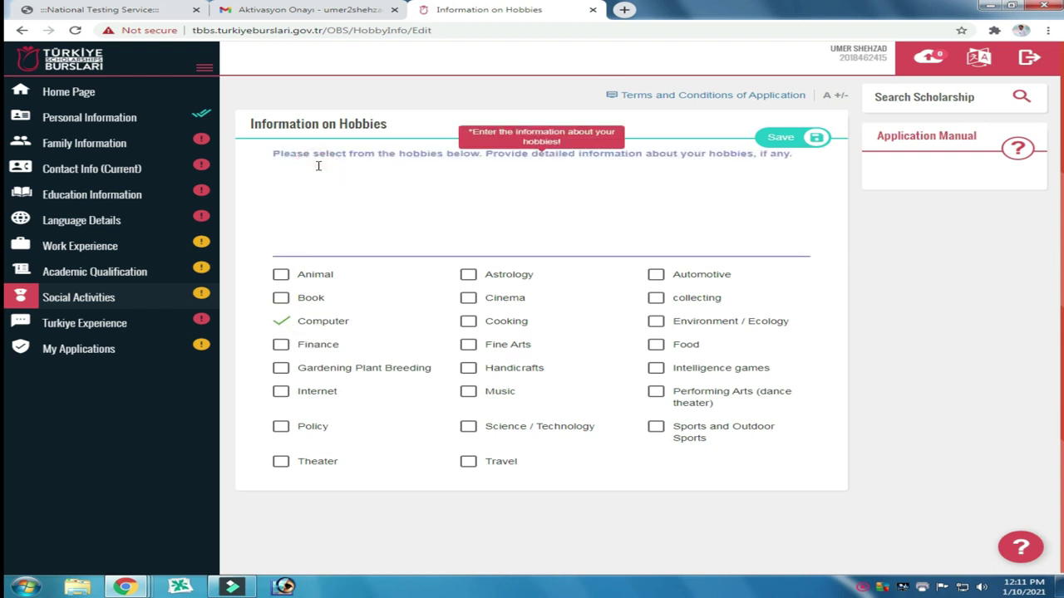
text(MS)
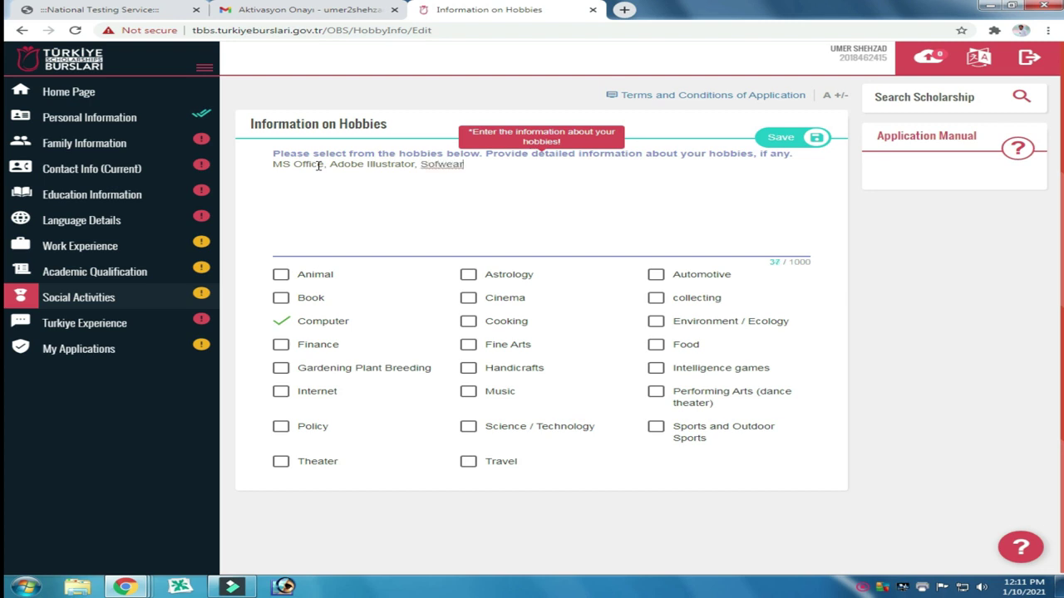
text(e)
right_click(433, 166)
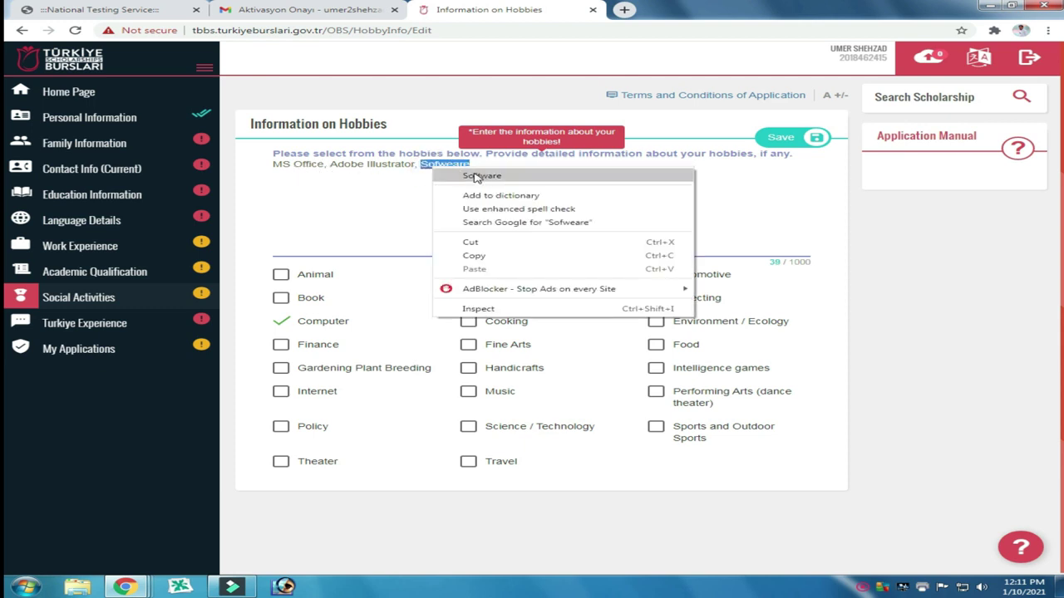
click(481, 174)
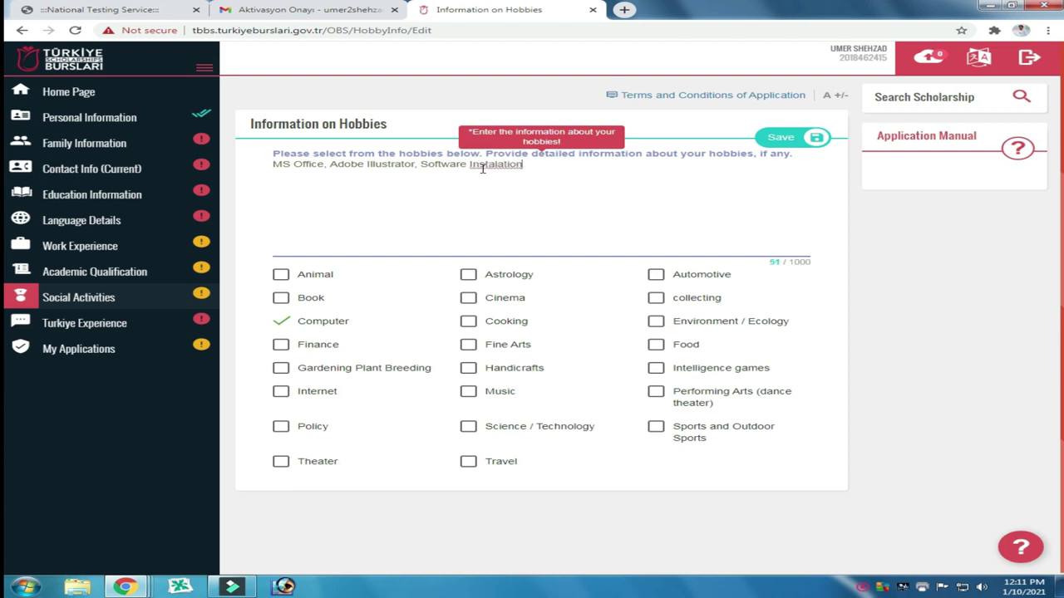
click(379, 400)
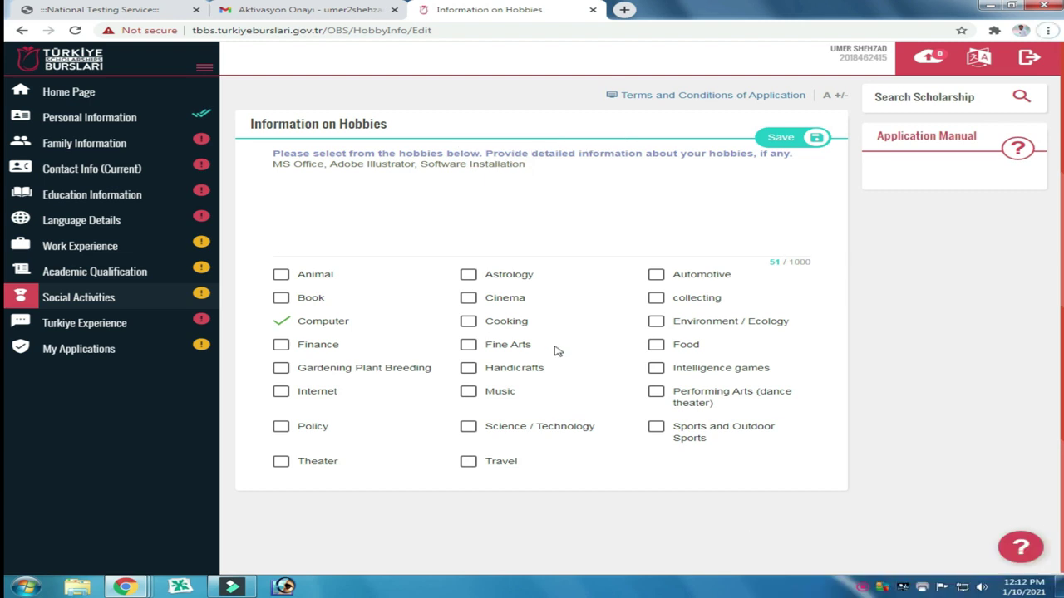
Step: Tick Internet, add 'internet Browsing' to the hobby description, and save the hobbies
click(282, 395)
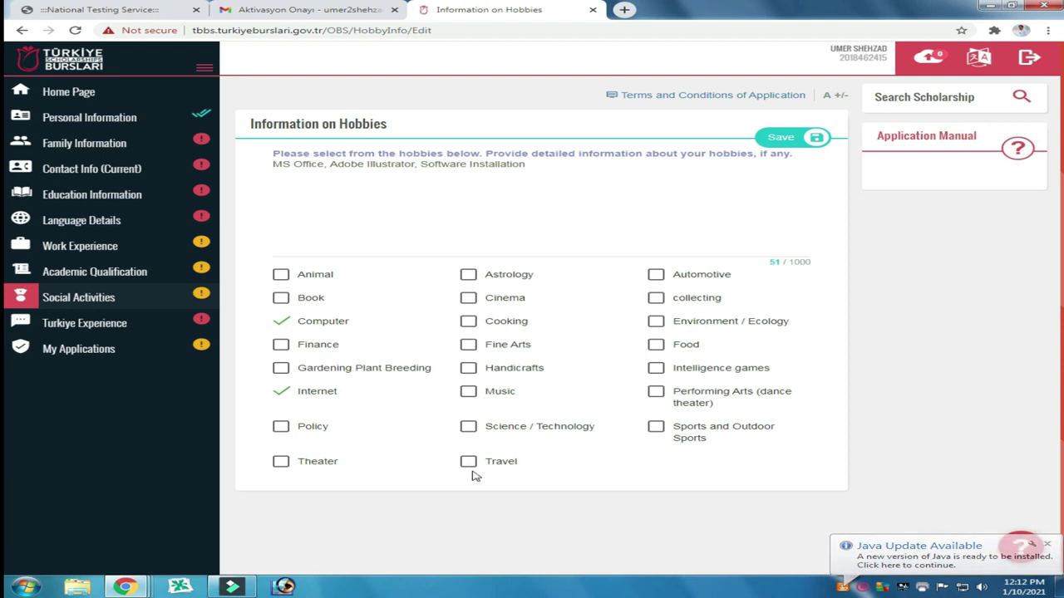
click(546, 171)
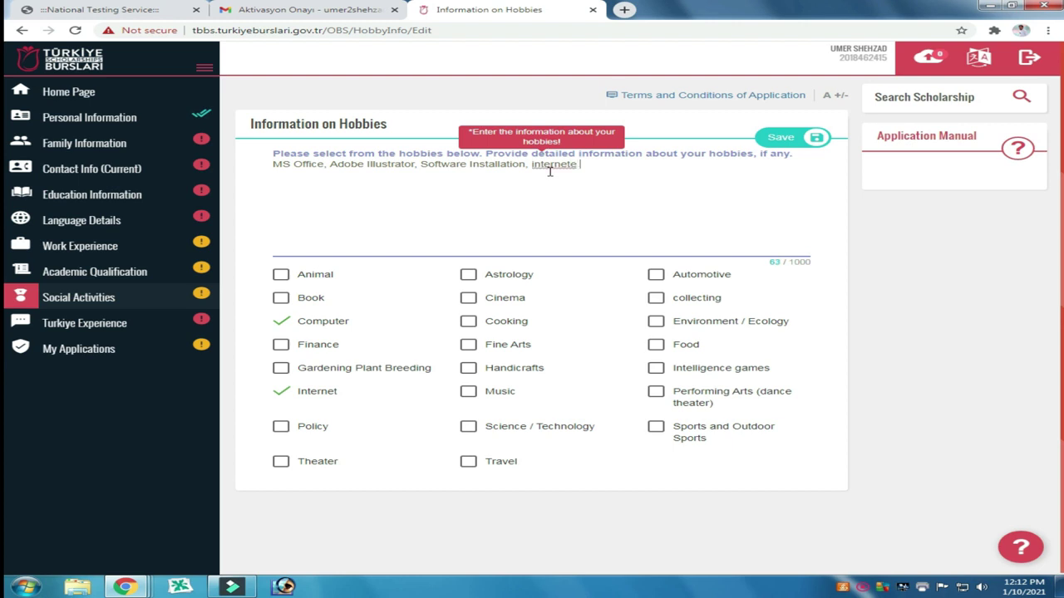
text(Browswi)
right_click(552, 171)
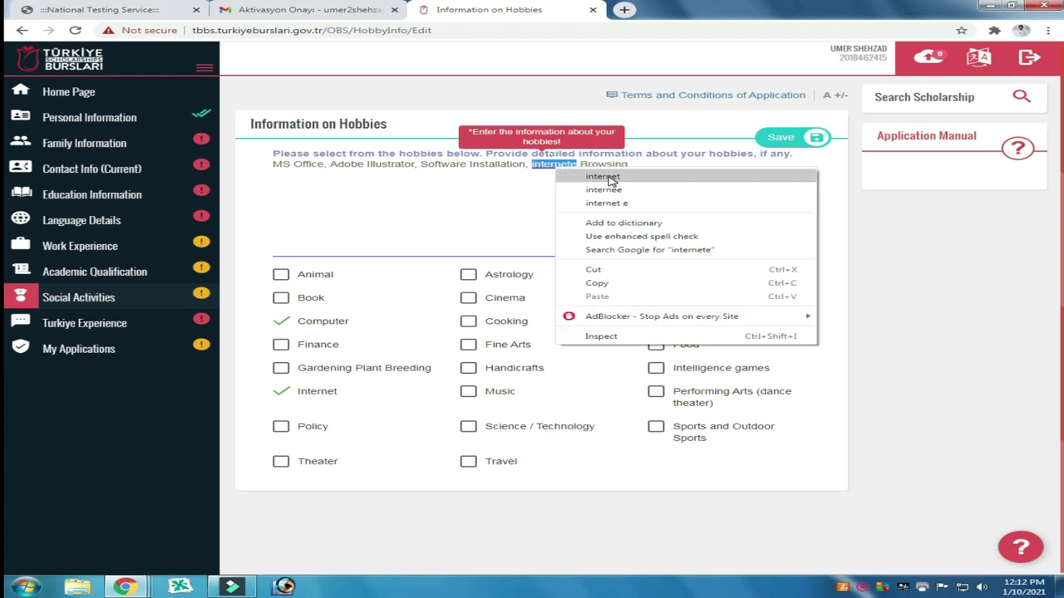
click(608, 177)
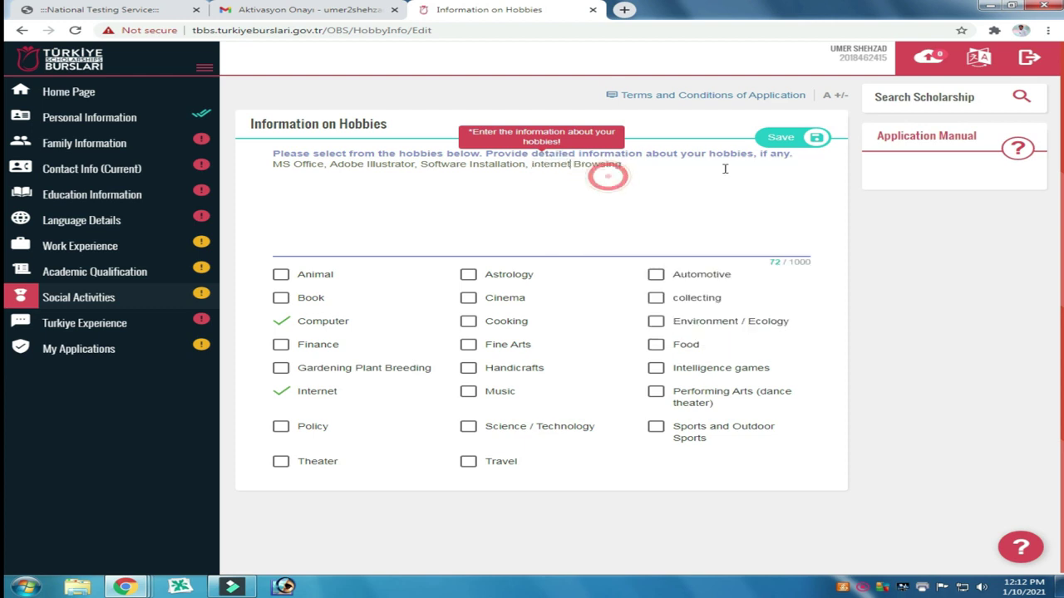
click(781, 141)
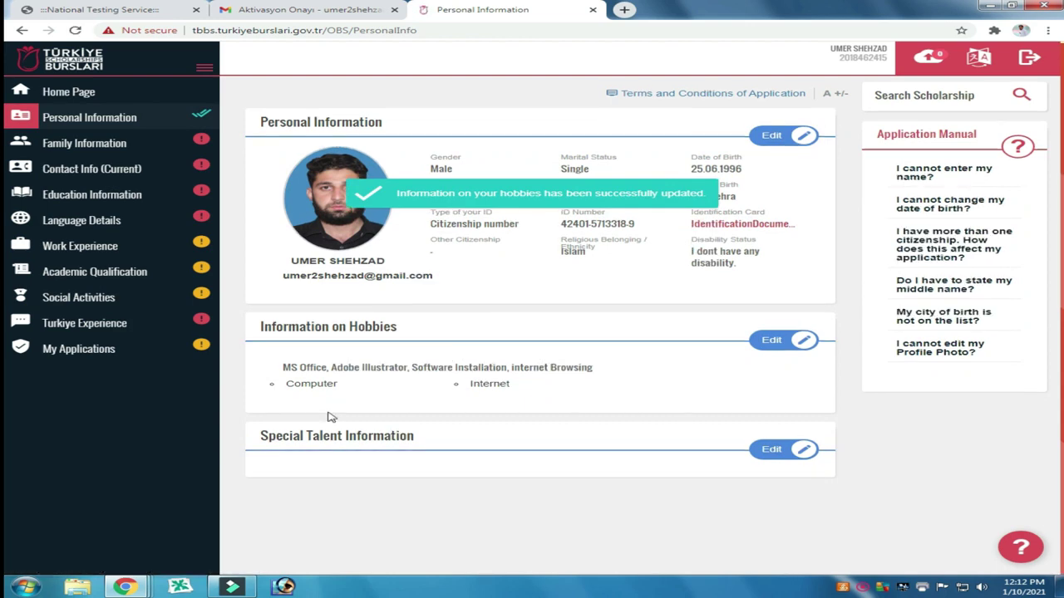
Step: Open the Special Talent Information card for editing to reveal the Art, Music and Sport options
click(770, 449)
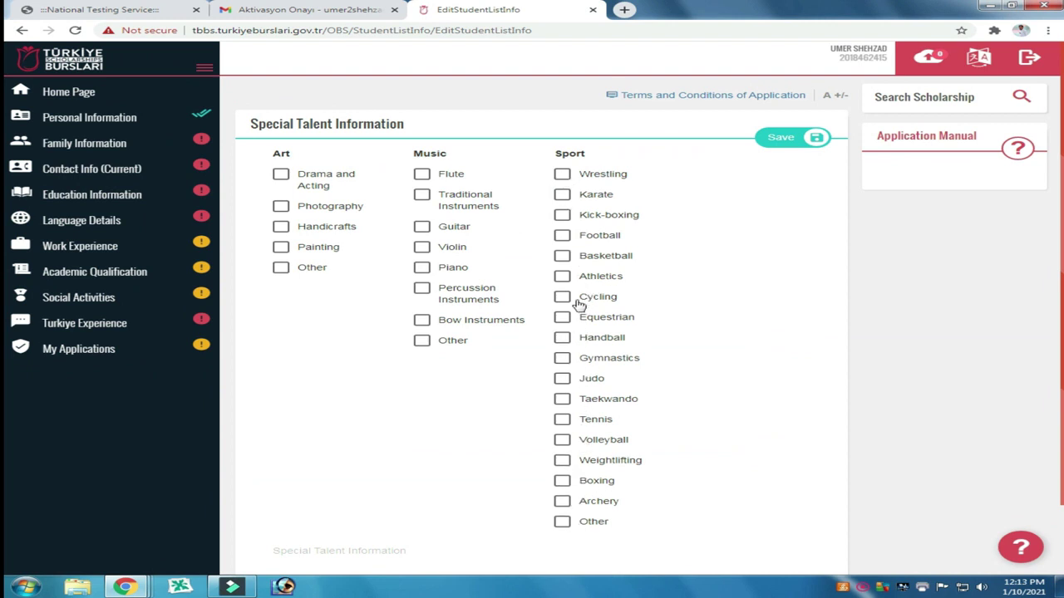
Step: Tick Football under Sport, enter 'Player' as the special ability, and save
click(563, 236)
scroll(415, 366, down, 1)
click(381, 480)
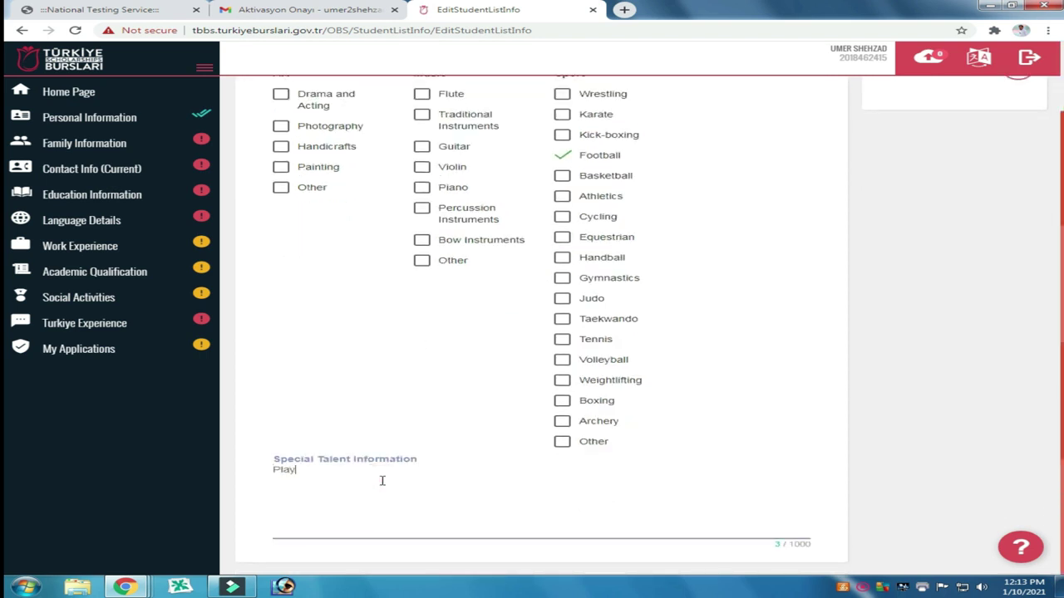
scroll(527, 485, up, 1)
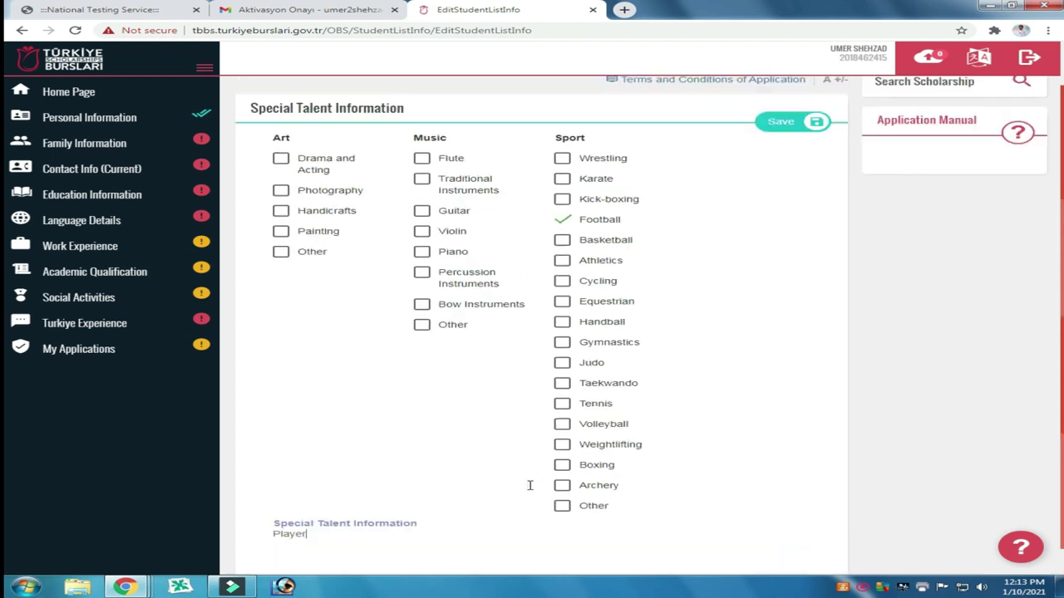
click(781, 140)
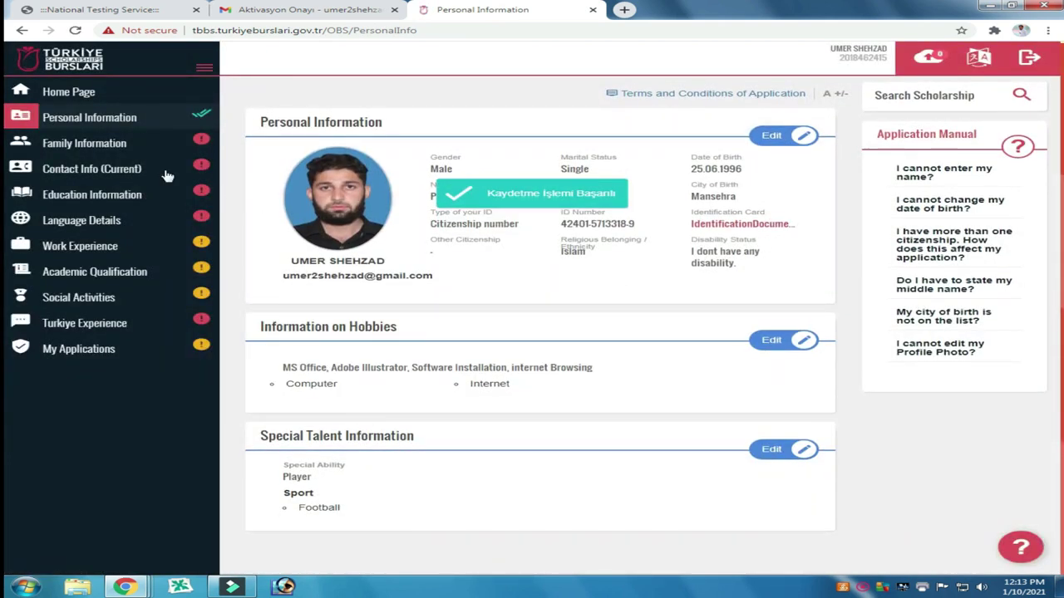
Step: In Family Information, enter the mother's and father's names and the number of siblings
click(112, 148)
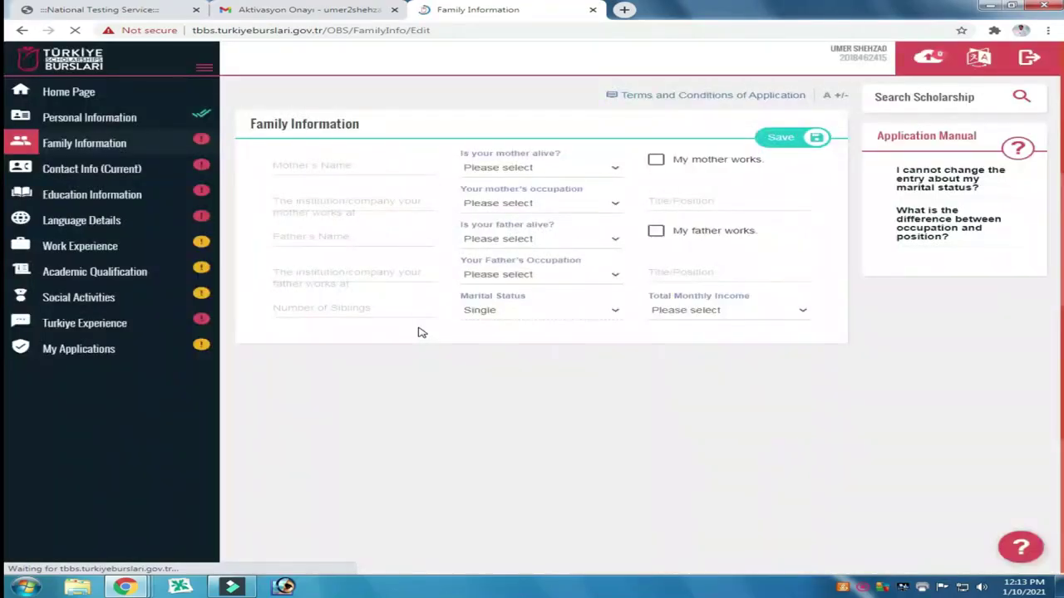
click(346, 168)
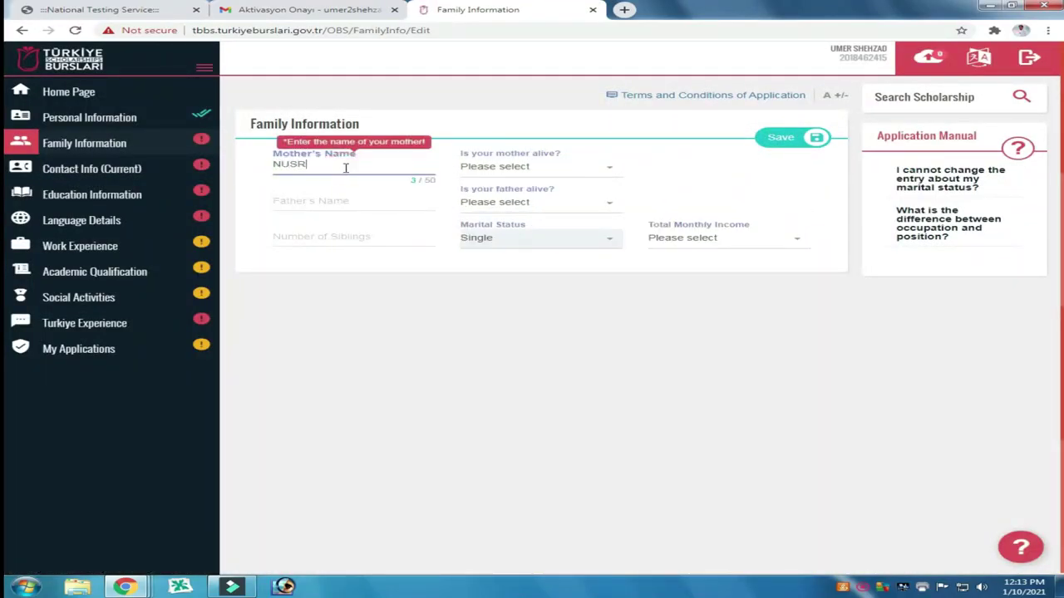
text(NUSRAAAAAAAAT)
click(346, 166)
click(382, 204)
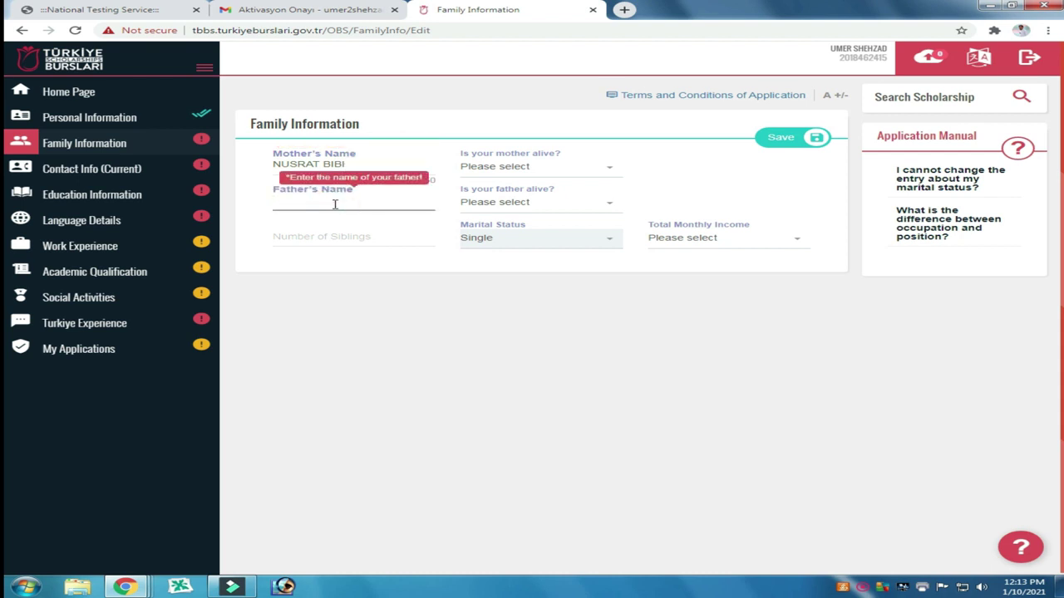
click(327, 239)
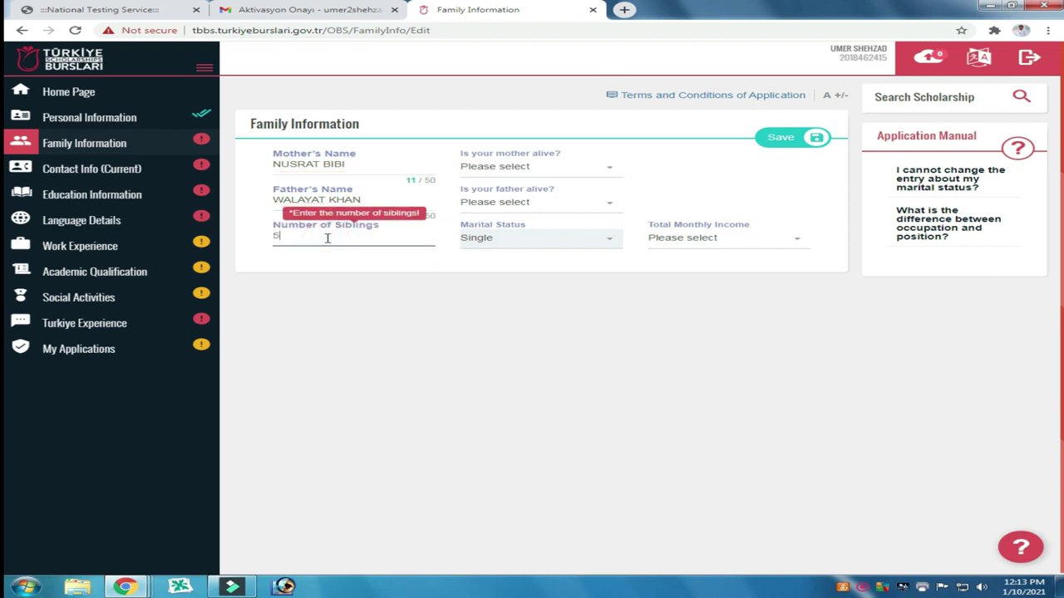
Step: Mark the mother as not alive and the father as alive
click(554, 176)
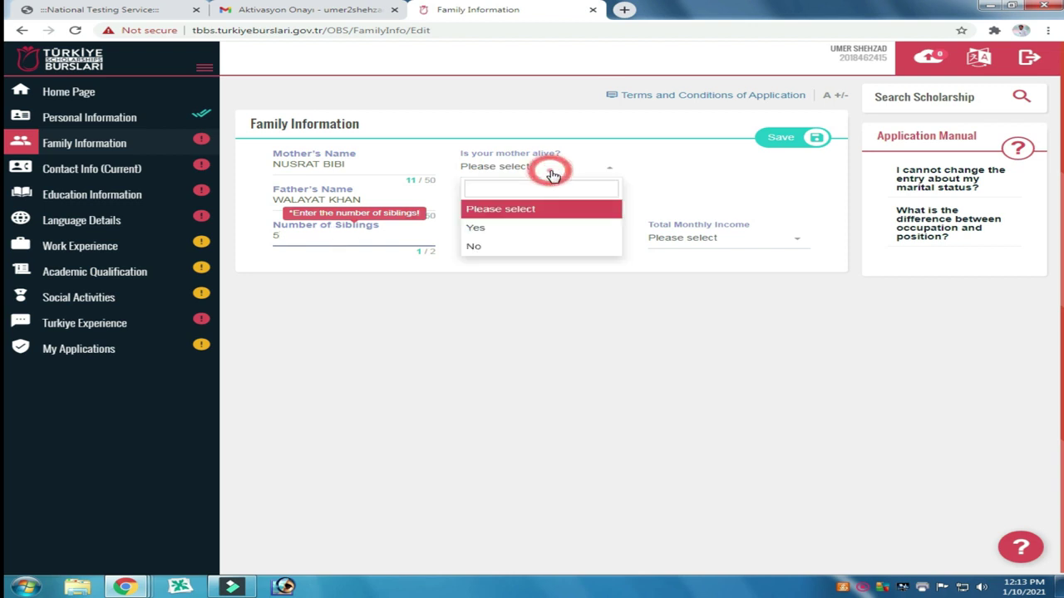
click(508, 227)
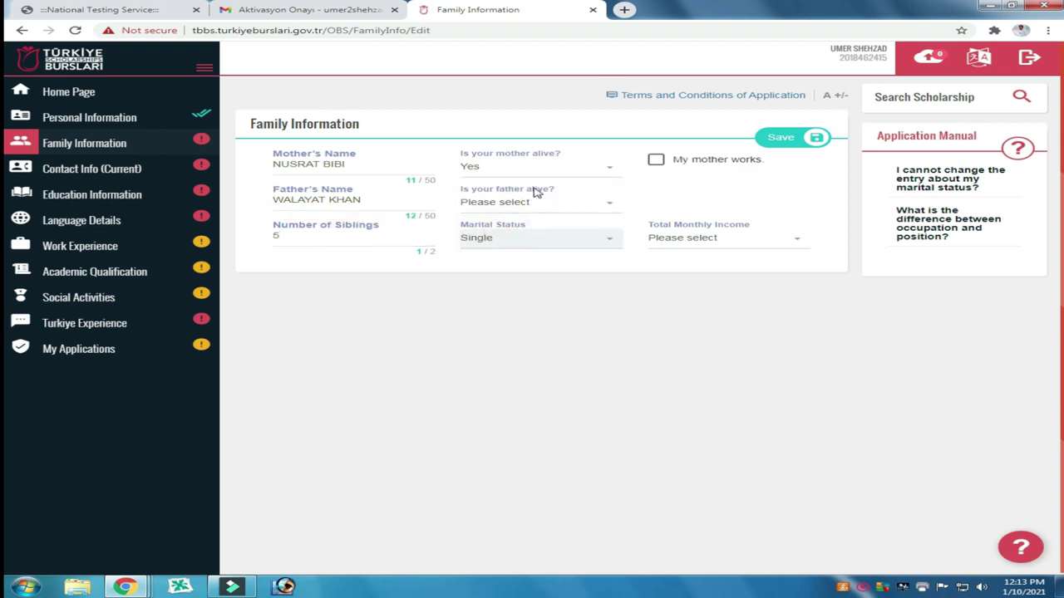
click(541, 174)
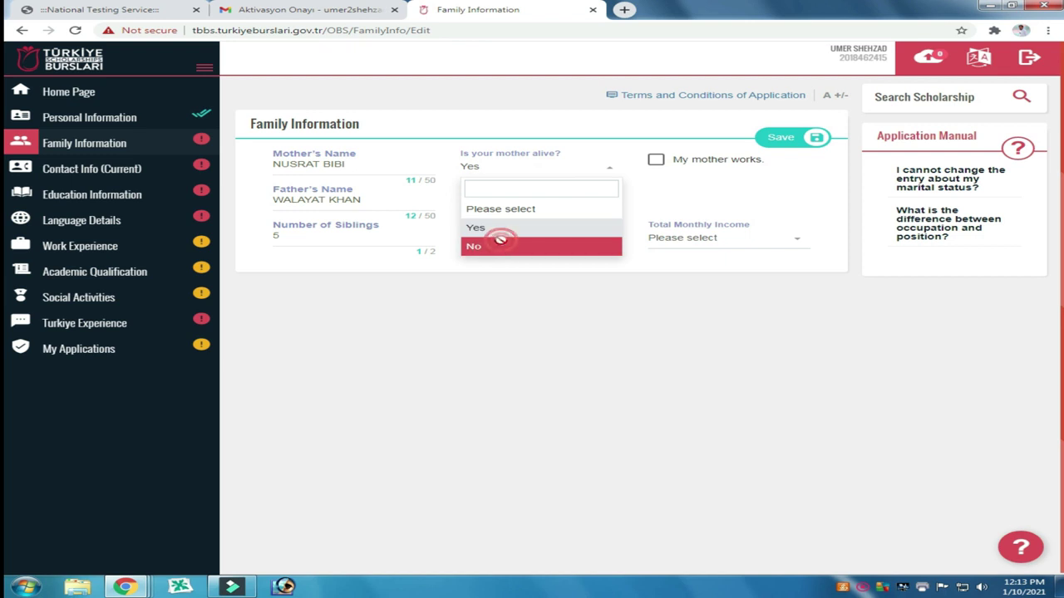
click(498, 246)
click(521, 204)
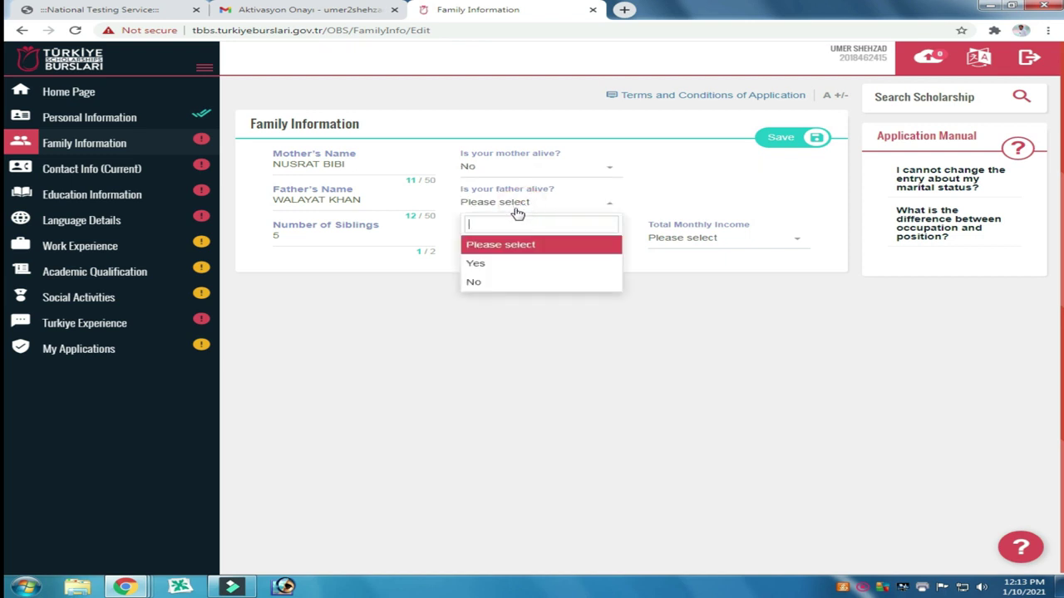
click(490, 263)
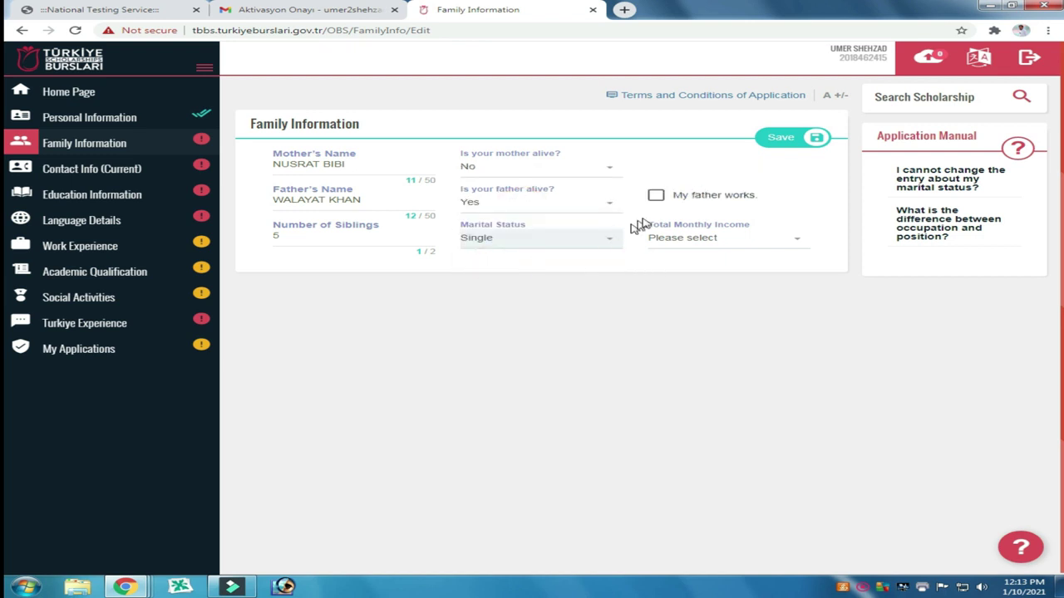
Step: Leave the father marked as not working, set monthly income to 50-100 ($), and save
click(656, 198)
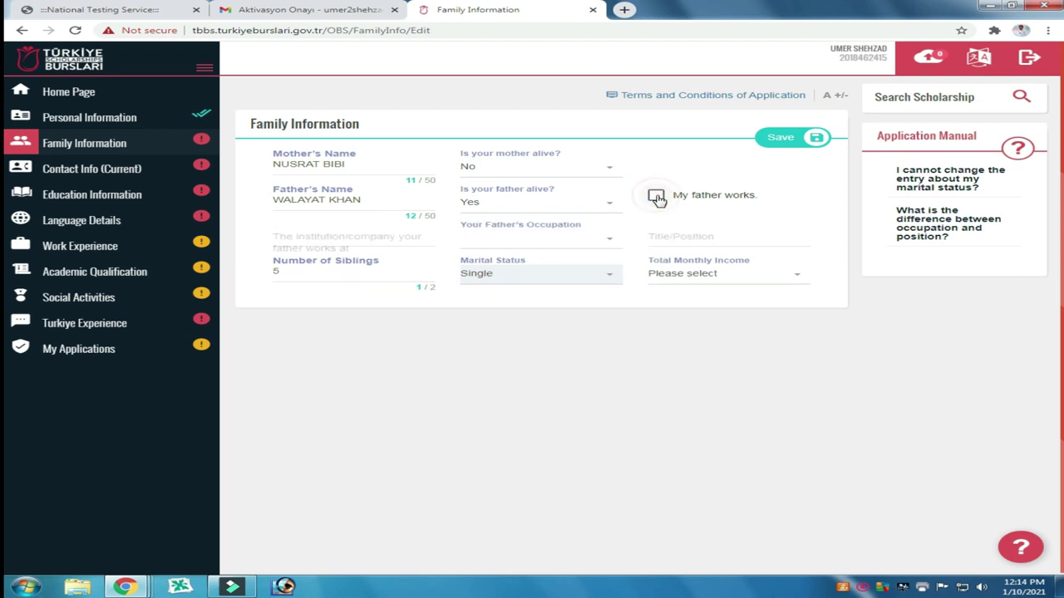
click(504, 237)
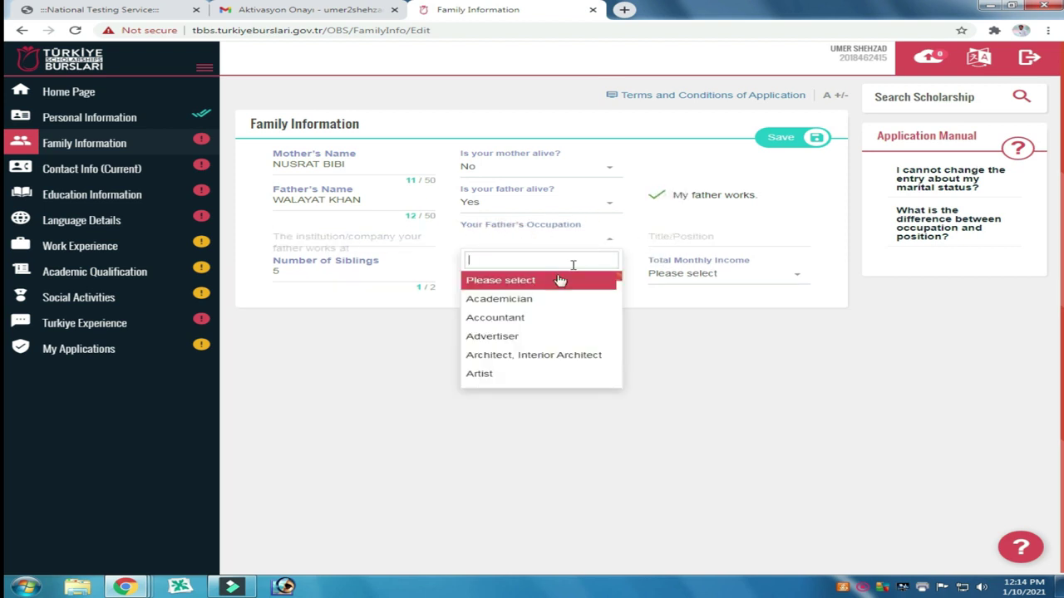
scroll(504, 349, down, 5)
scroll(509, 346, up, 5)
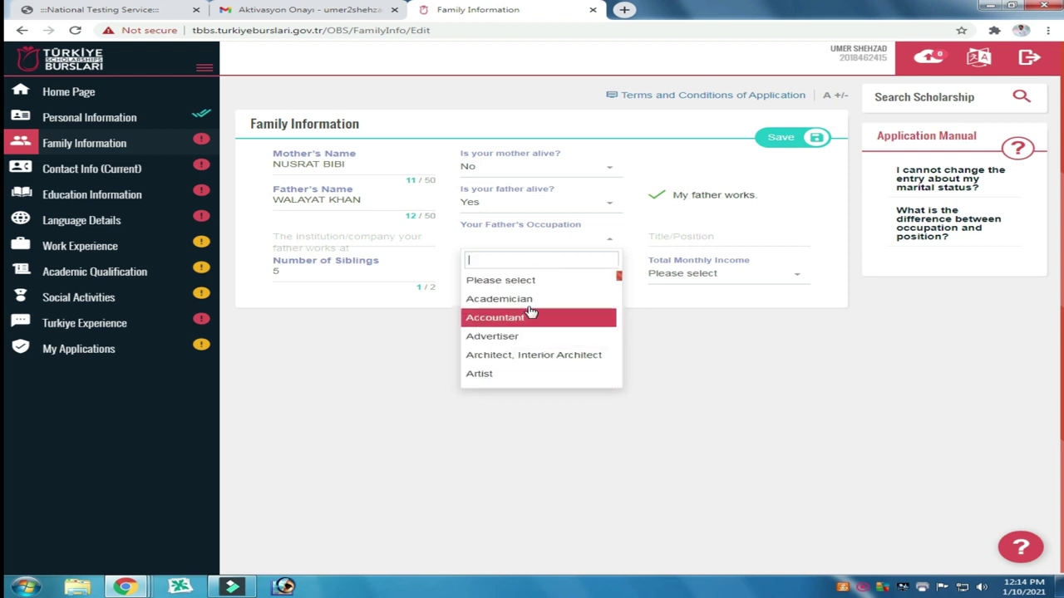
click(671, 237)
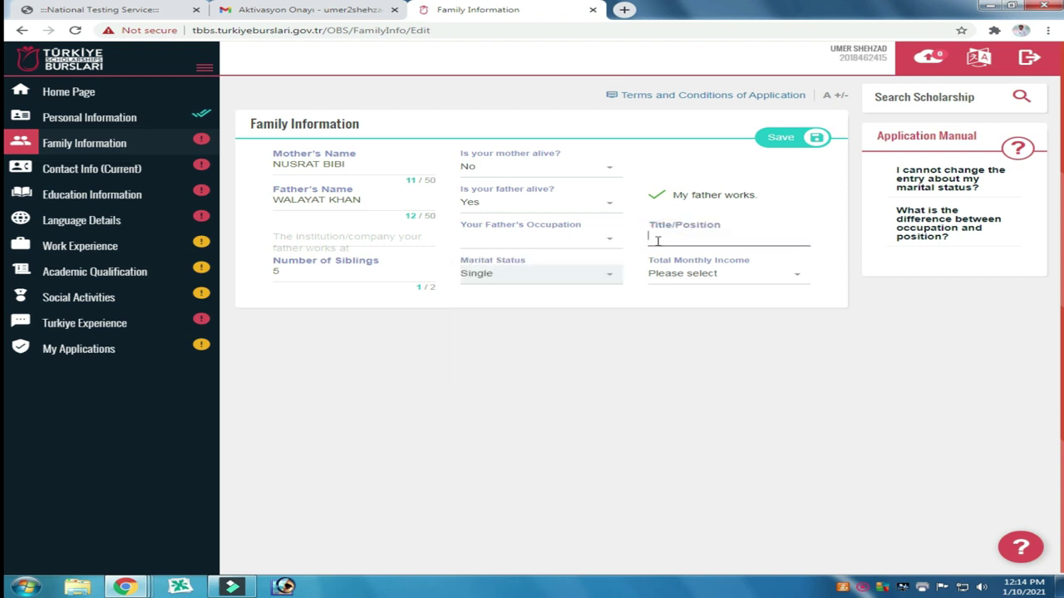
click(657, 196)
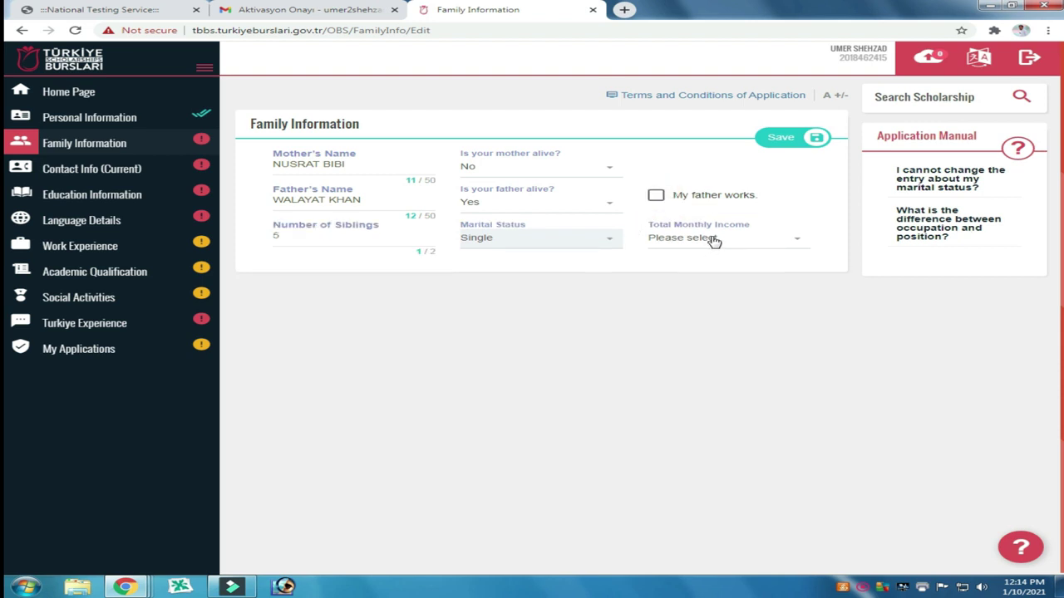
click(713, 239)
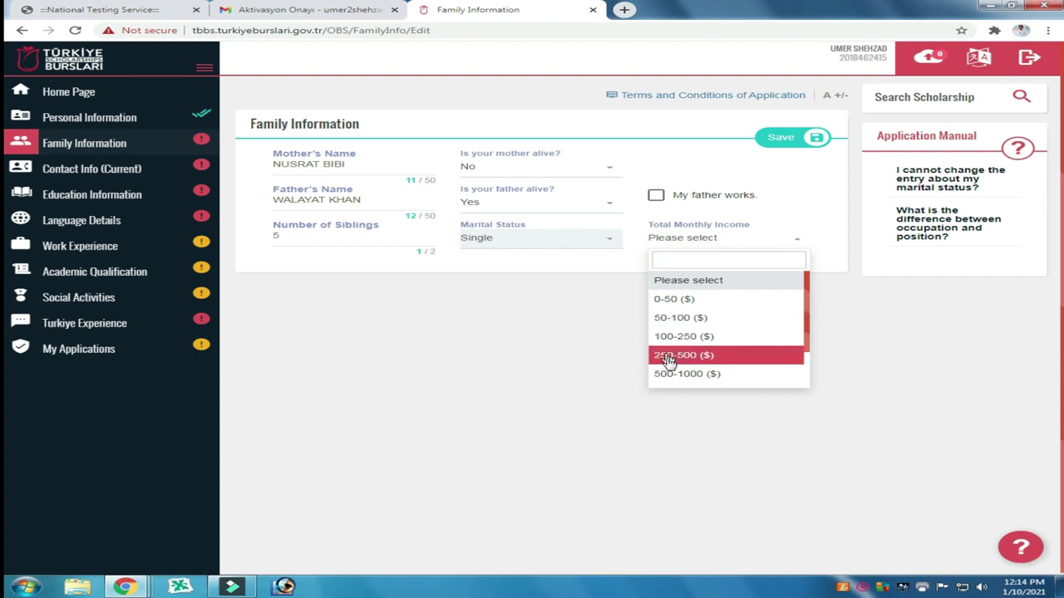
click(678, 320)
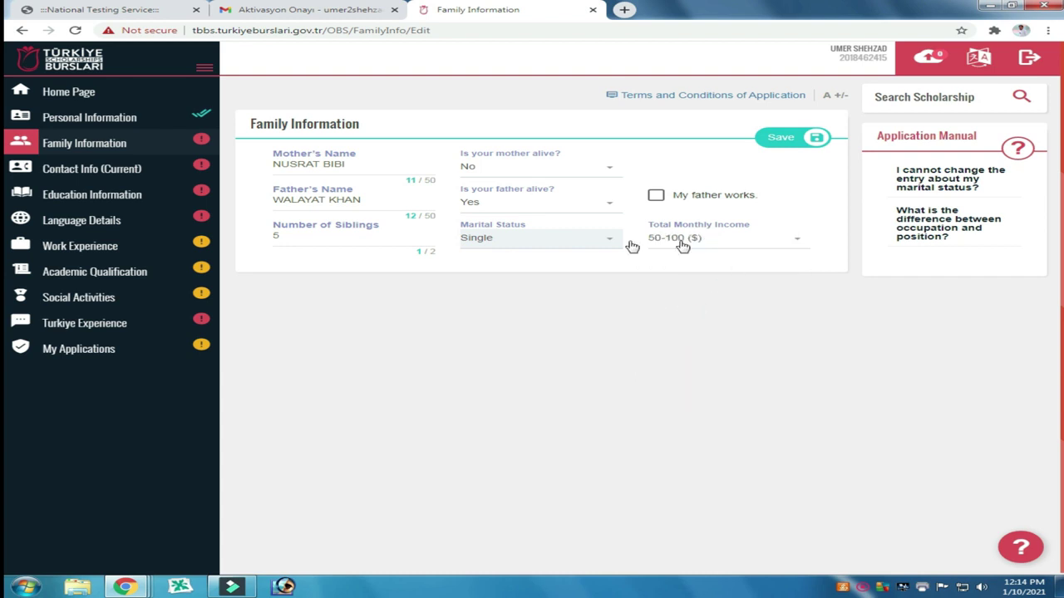
click(785, 139)
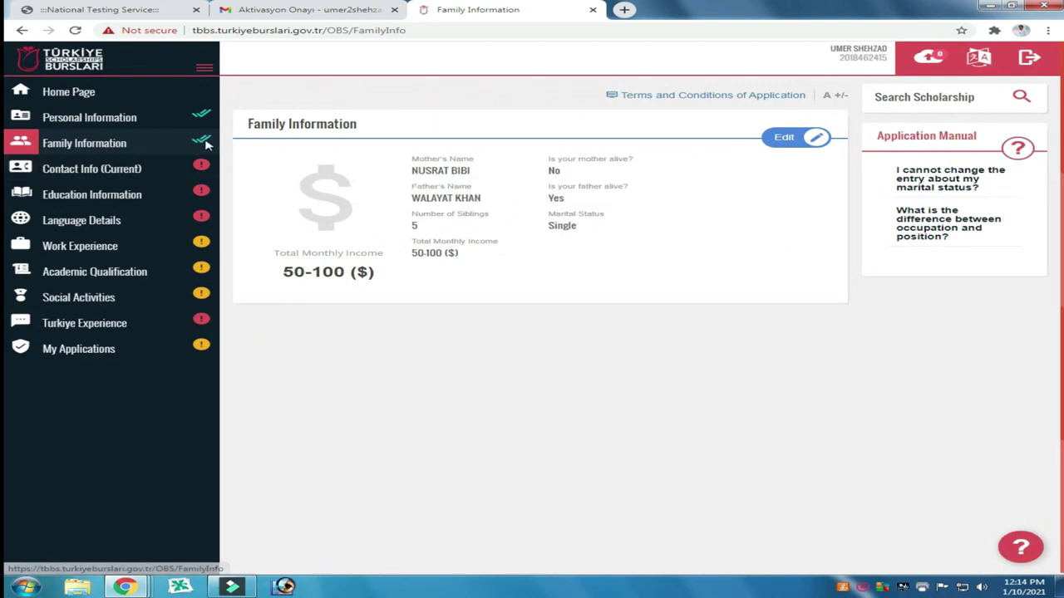
Step: Set the contact country to Pakistan and the city to Mansehra
click(80, 170)
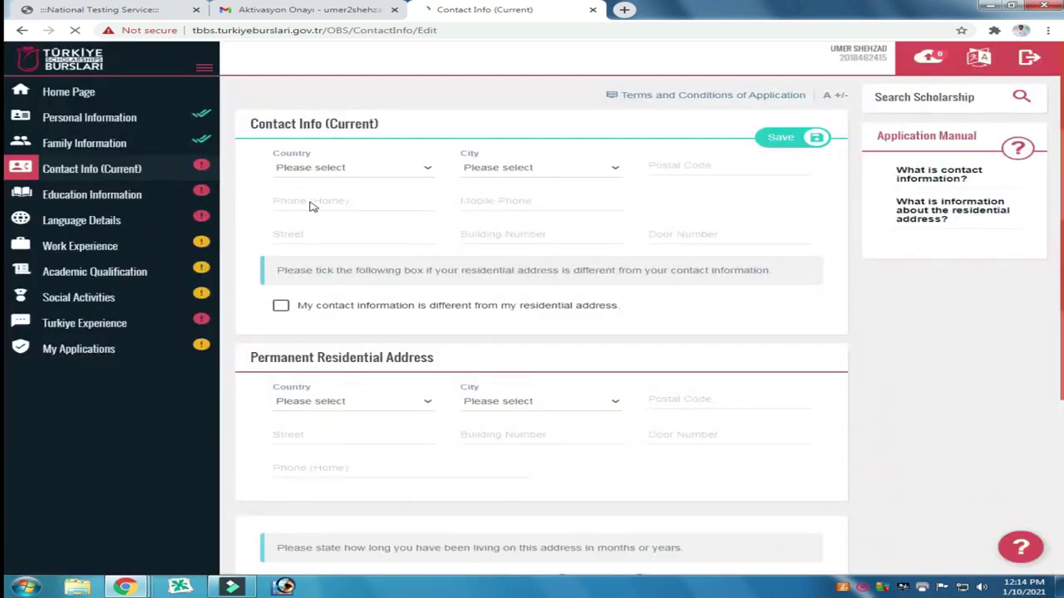
click(416, 171)
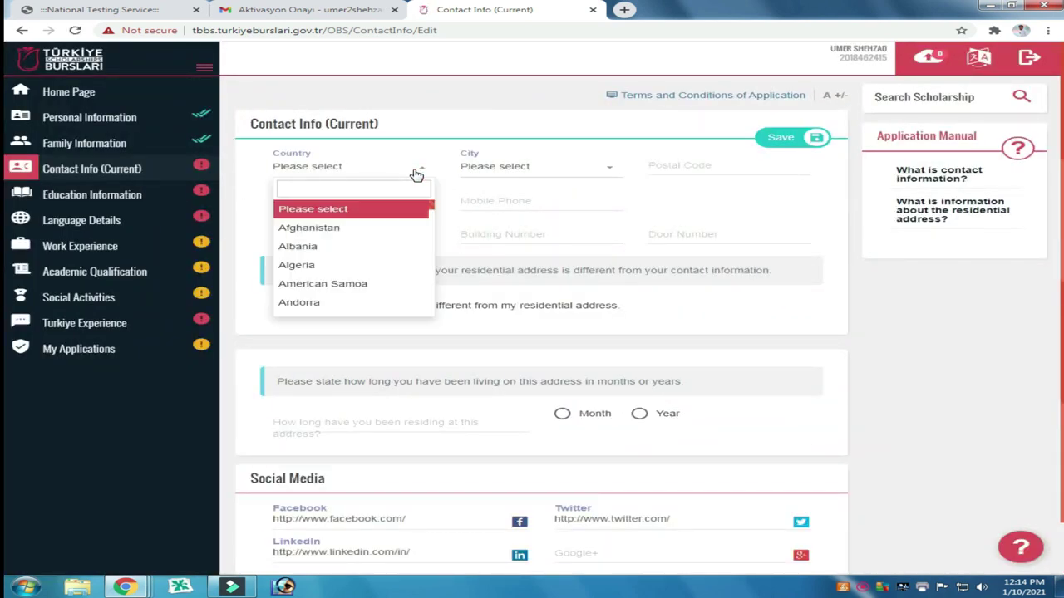
text(pa)
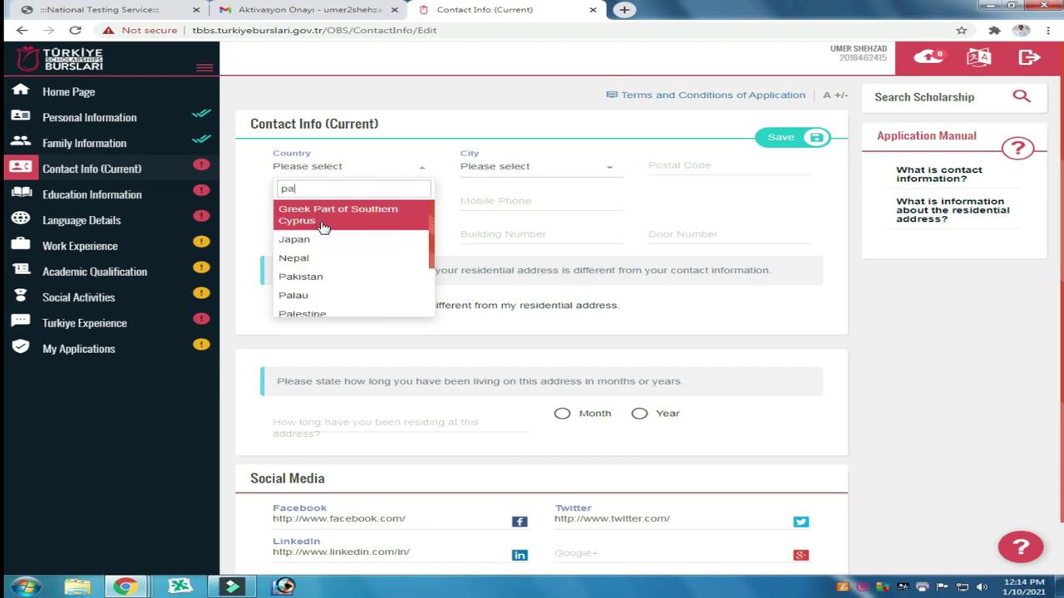
key(Down)
key(Down)
key(Down)
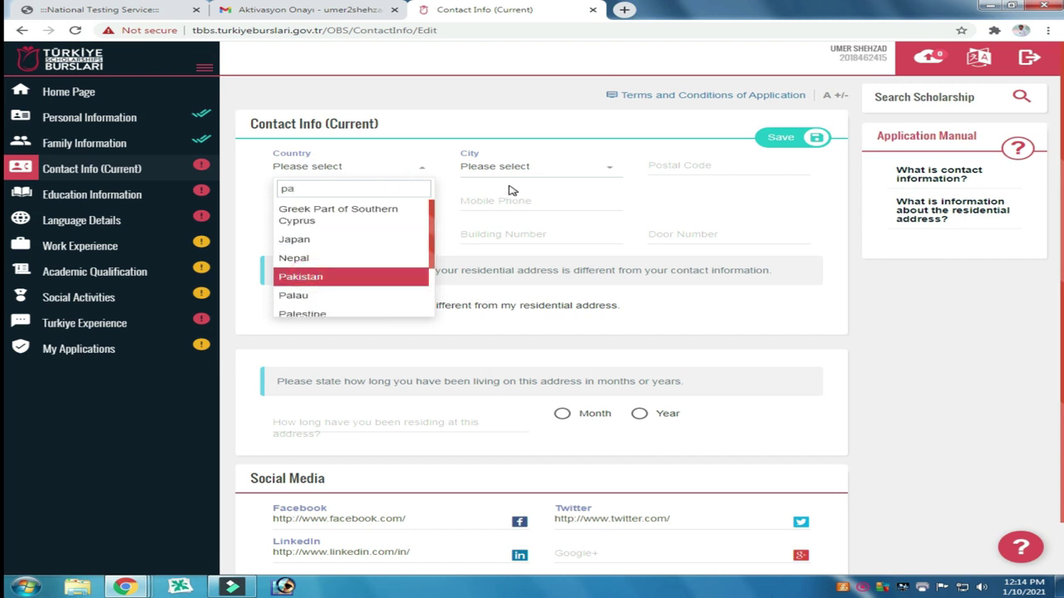
key(Return)
click(514, 170)
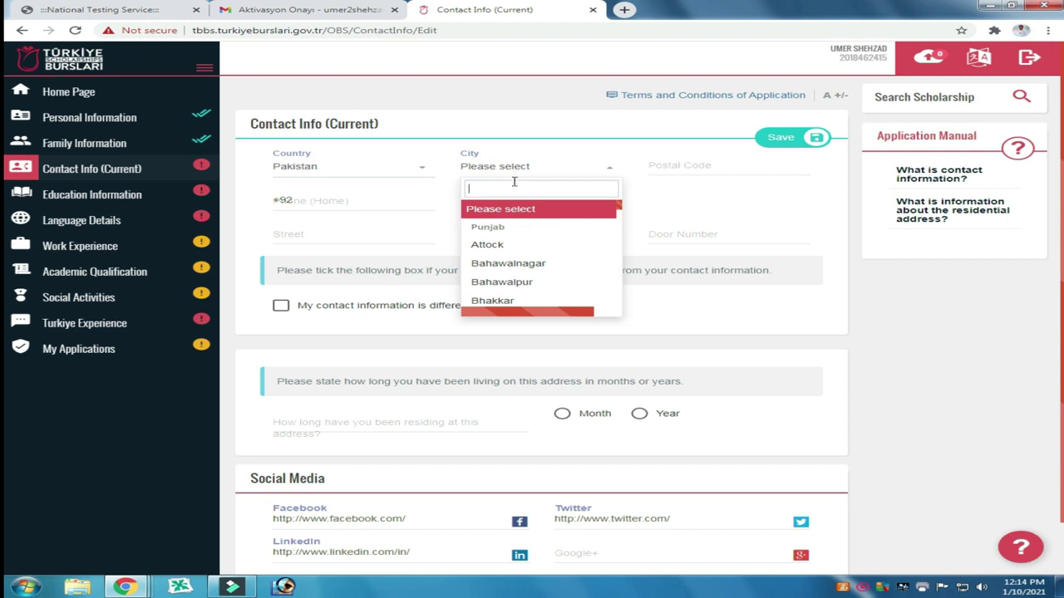
text(Manse)
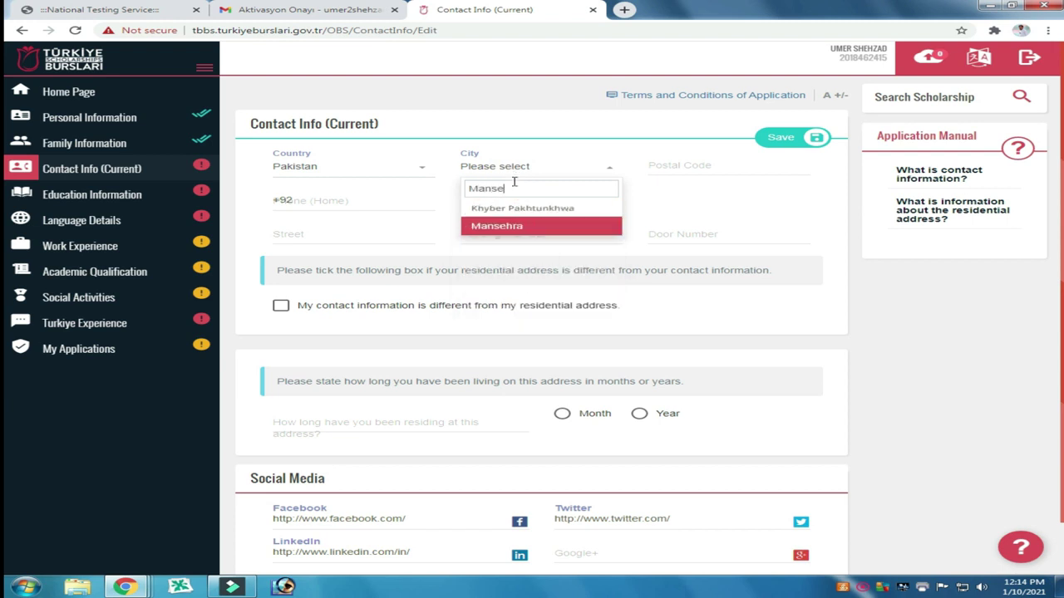
click(519, 226)
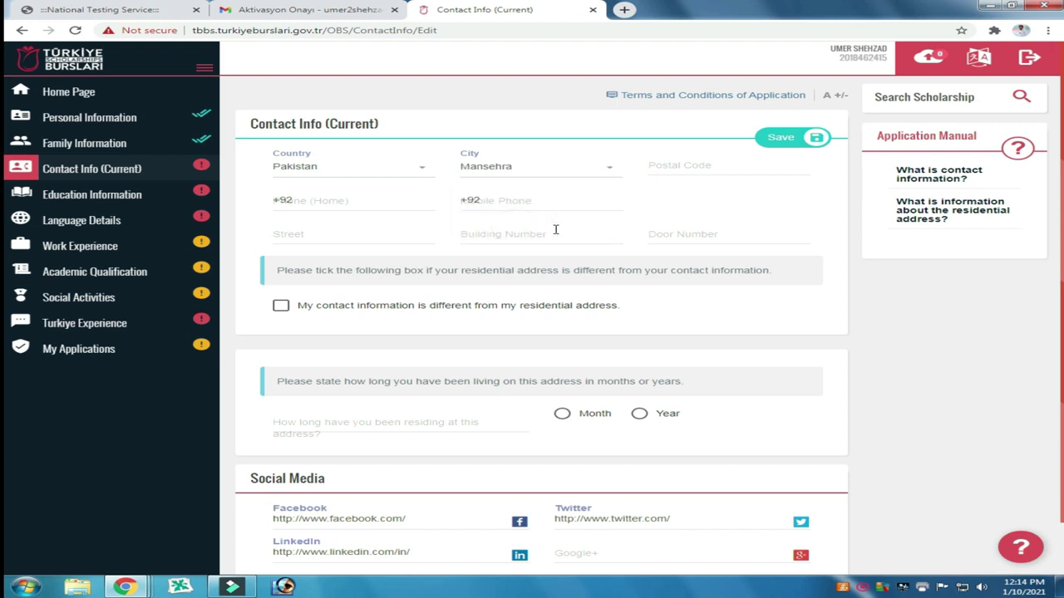
Step: Fill postal code, phones, street and building, set door number 25, and tick the different-address box
click(707, 168)
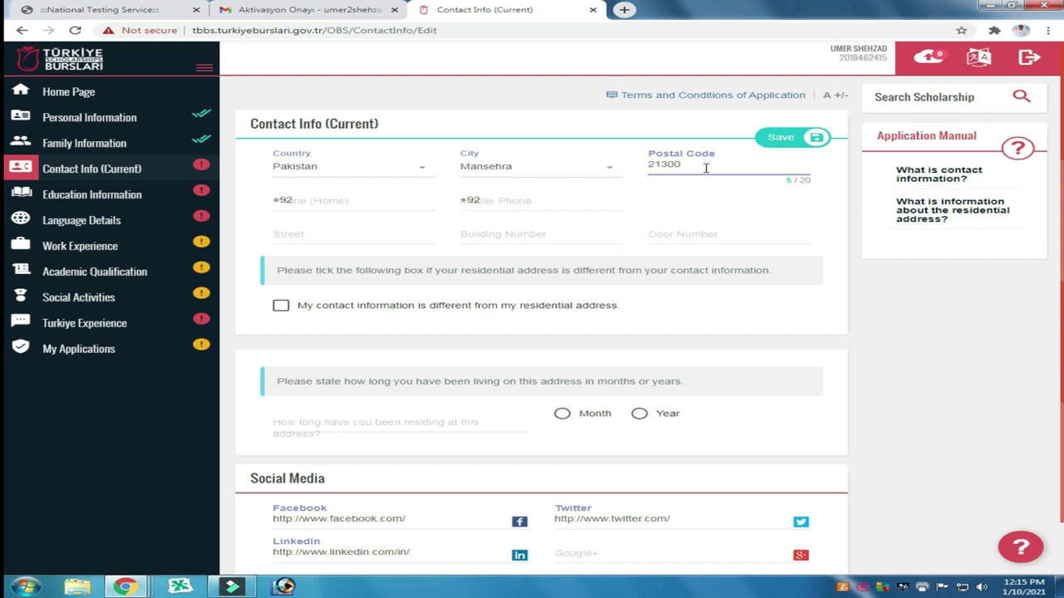
click(332, 201)
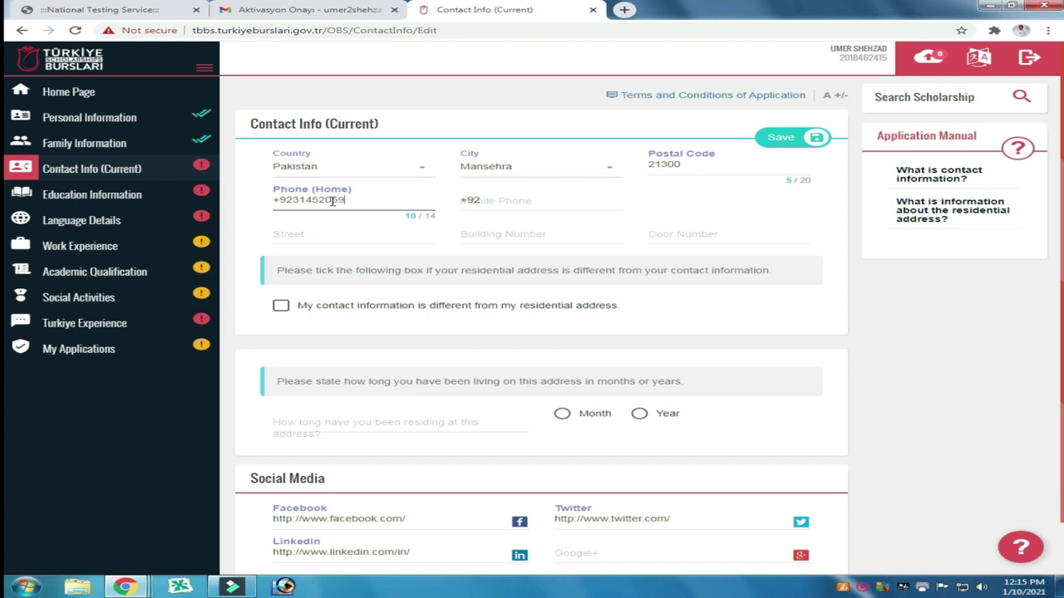
click(497, 202)
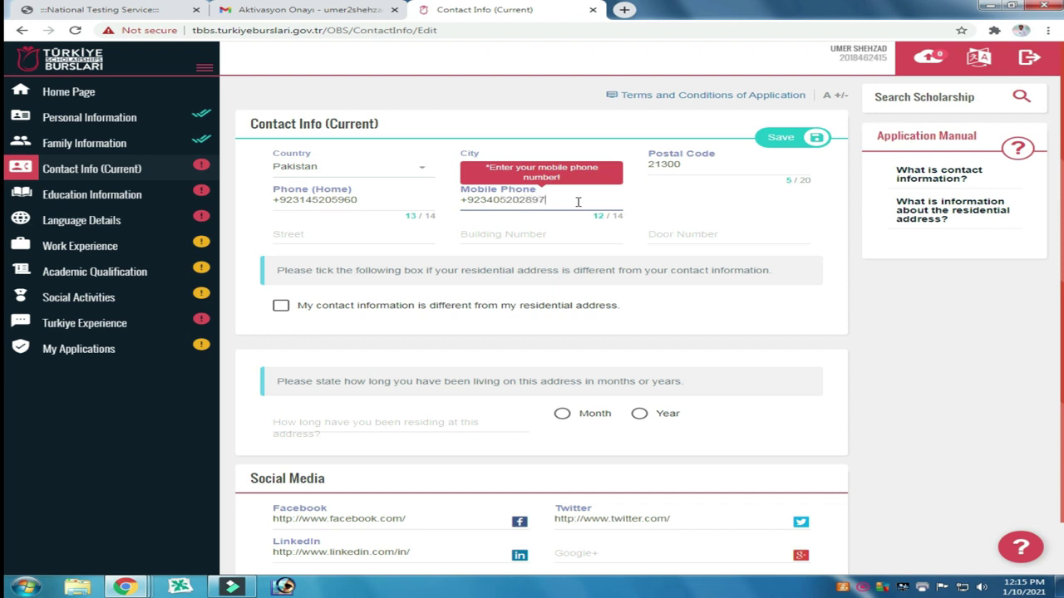
click(335, 237)
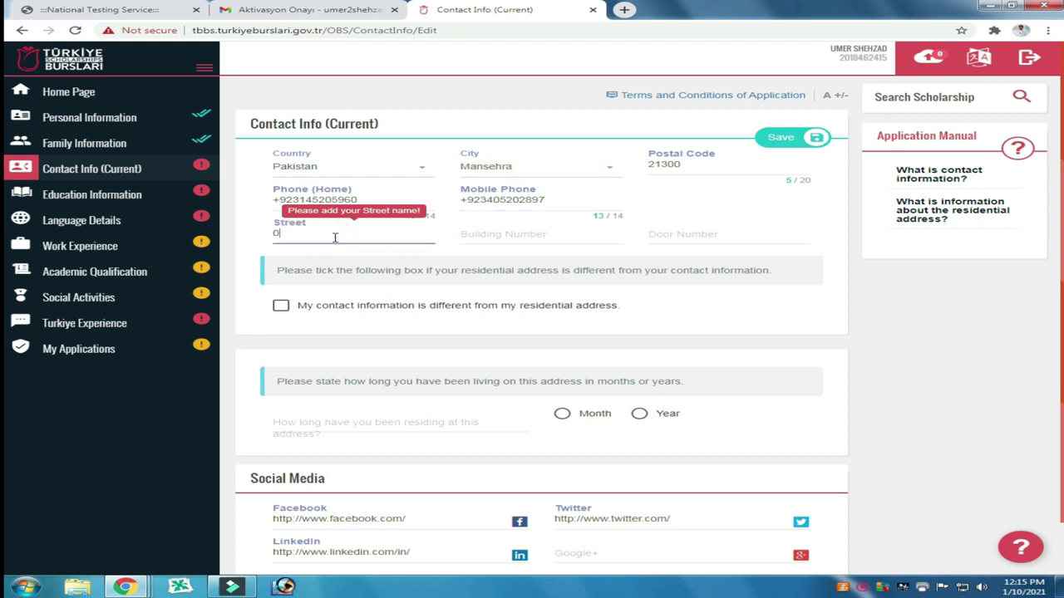
click(516, 235)
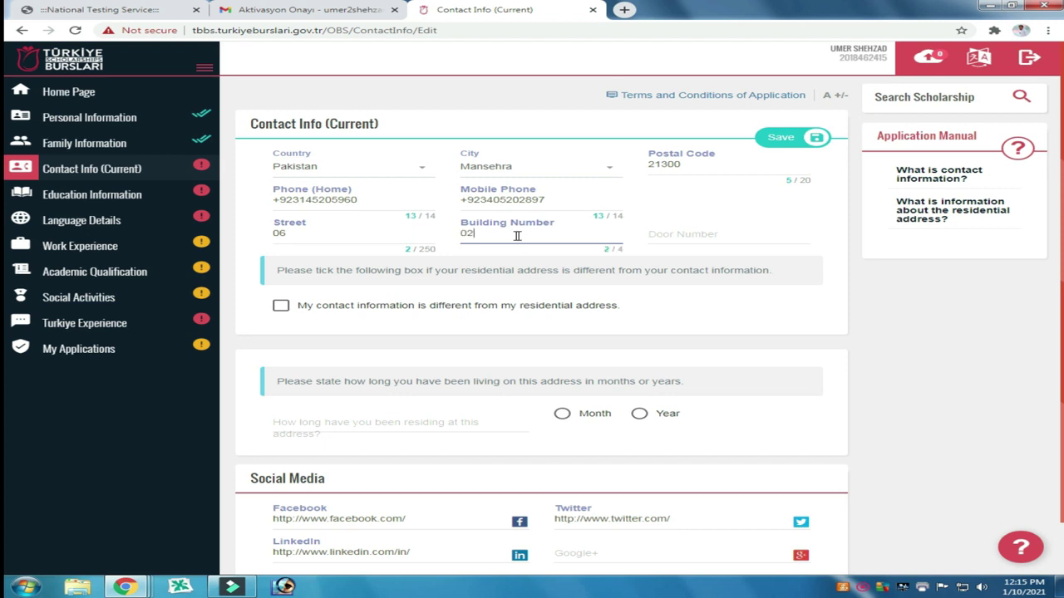
click(704, 233)
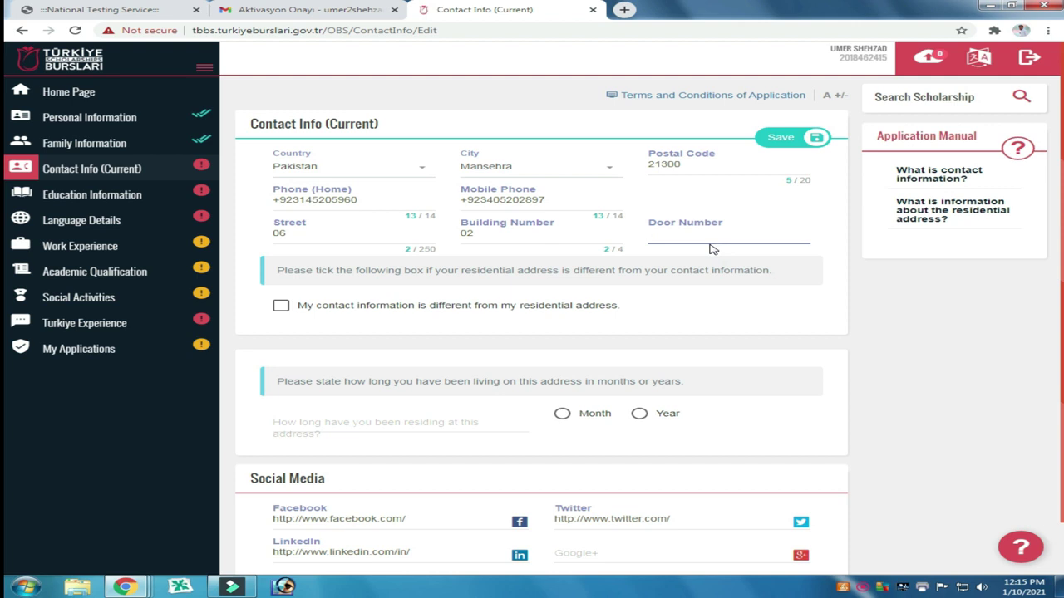
text(25)
click(282, 306)
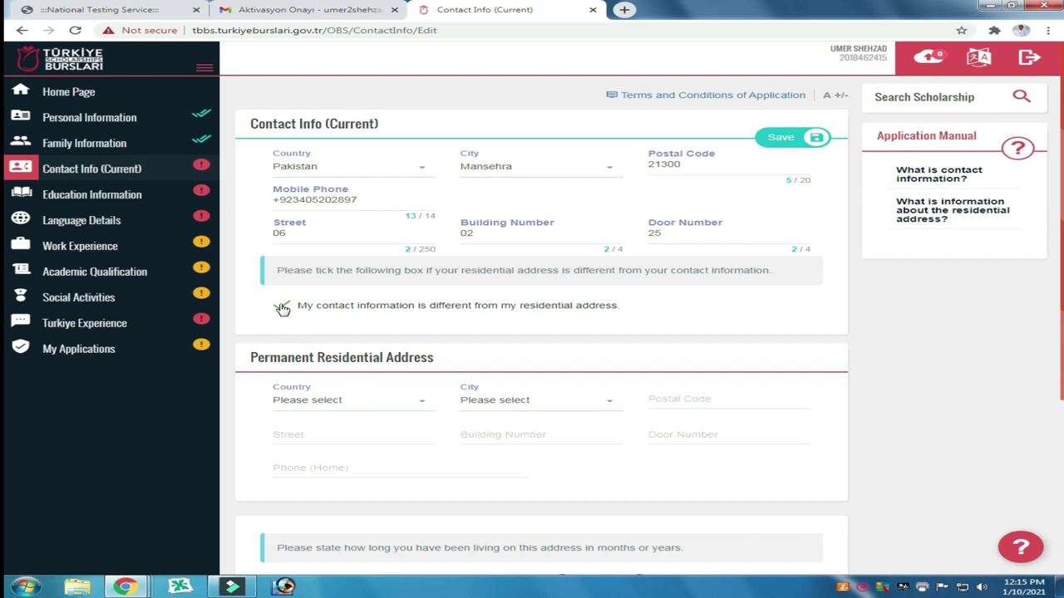
Step: Untick the different-address box and record residing at this address for 40 years
click(282, 306)
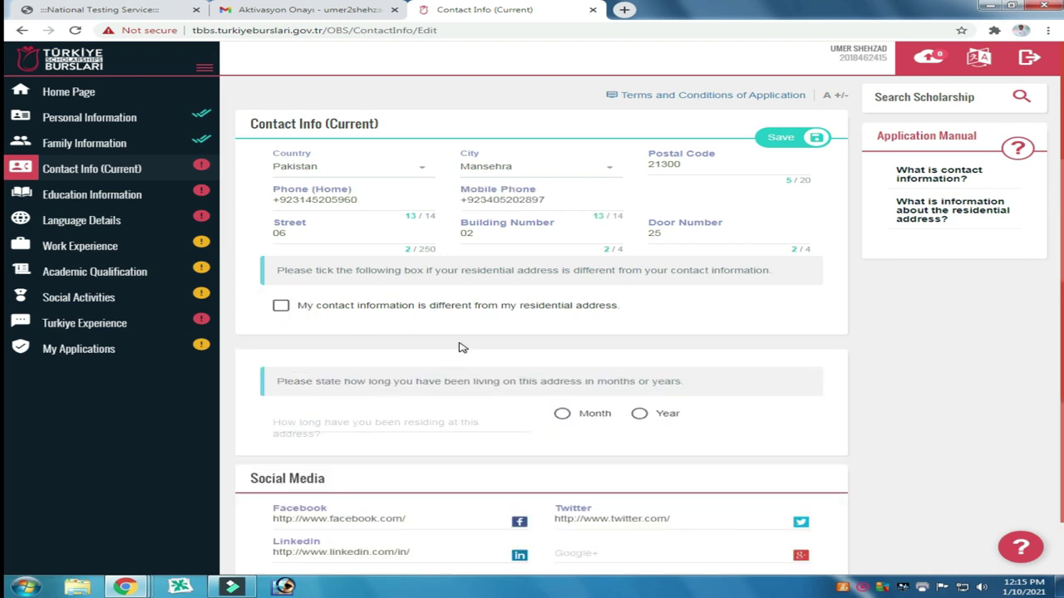
scroll(463, 347, down, 1)
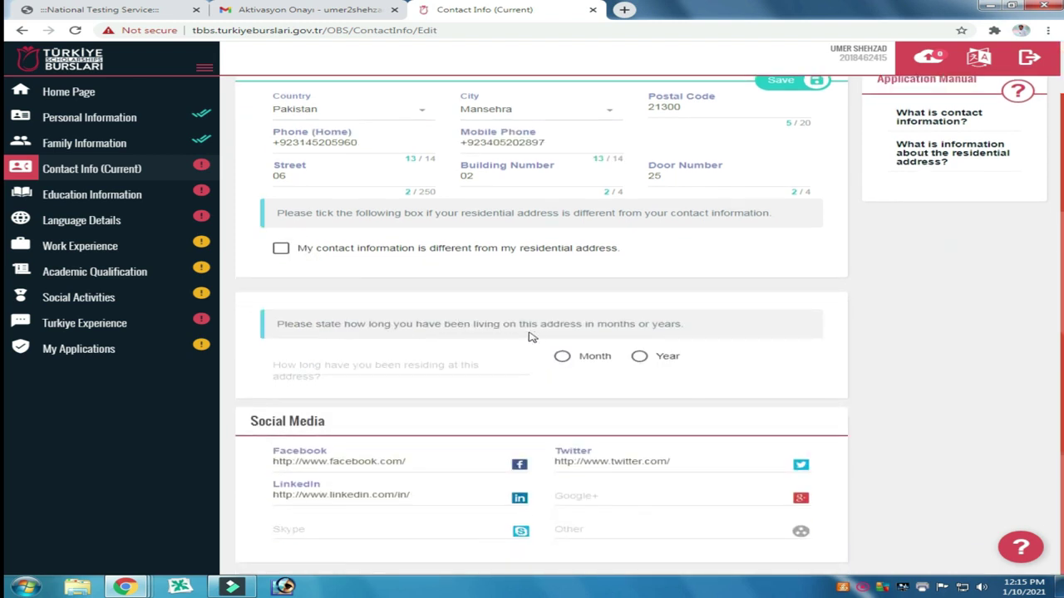
click(641, 357)
click(325, 369)
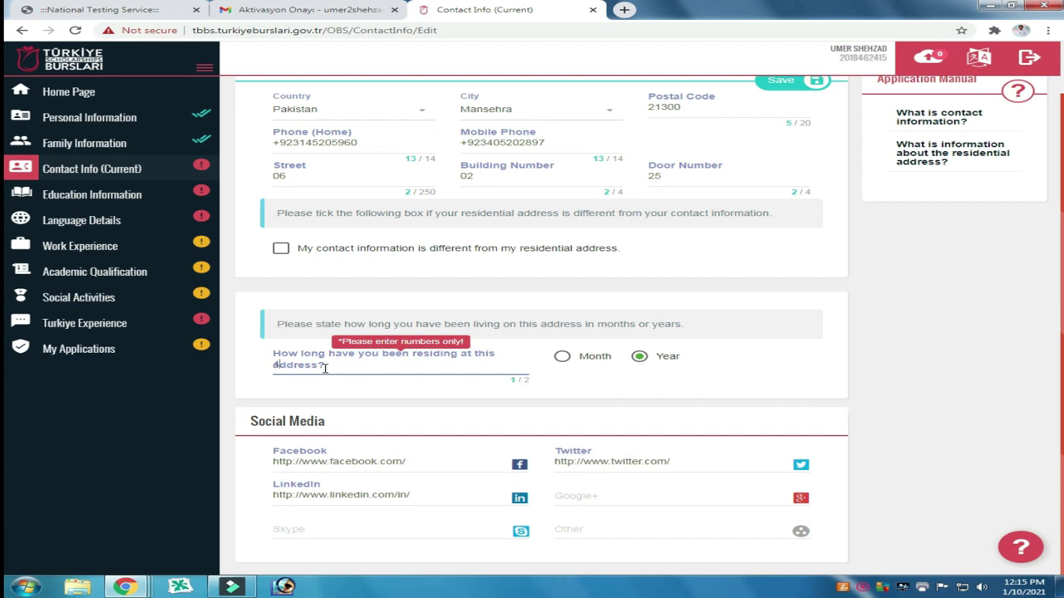
click(392, 386)
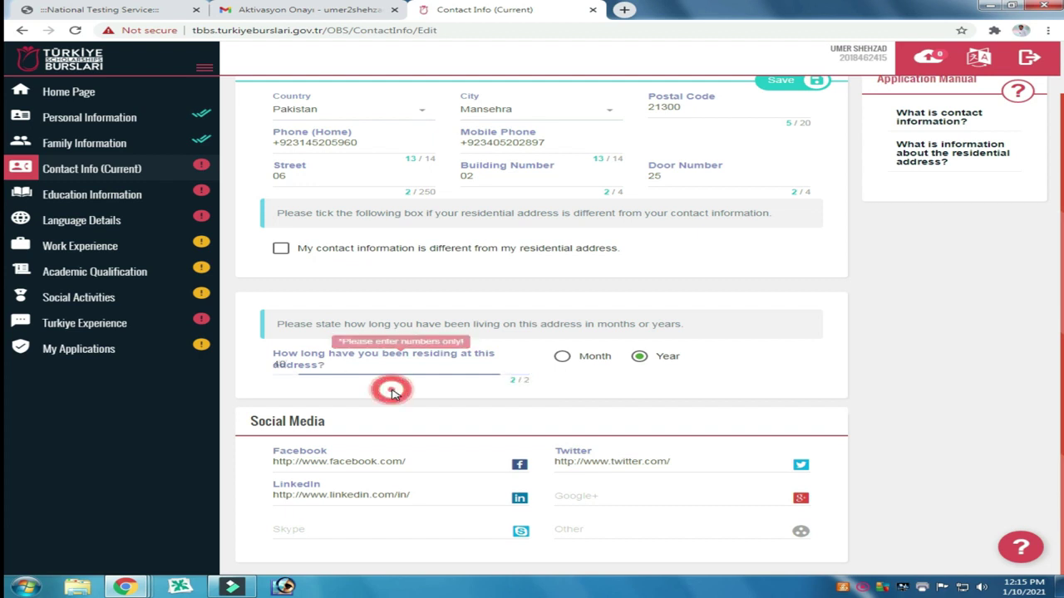
drag(349, 367, 233, 373)
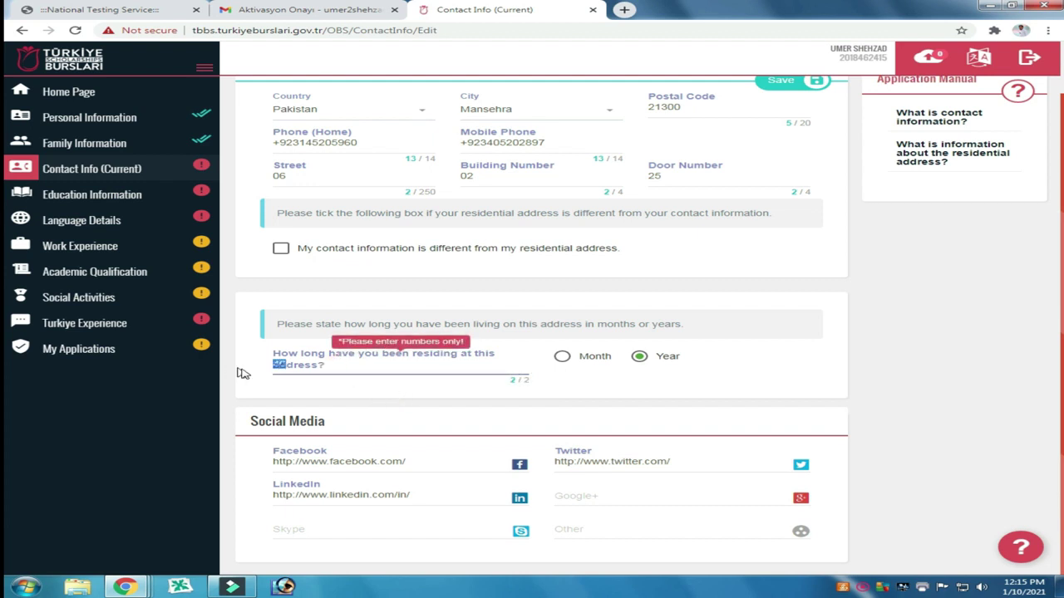
click(391, 387)
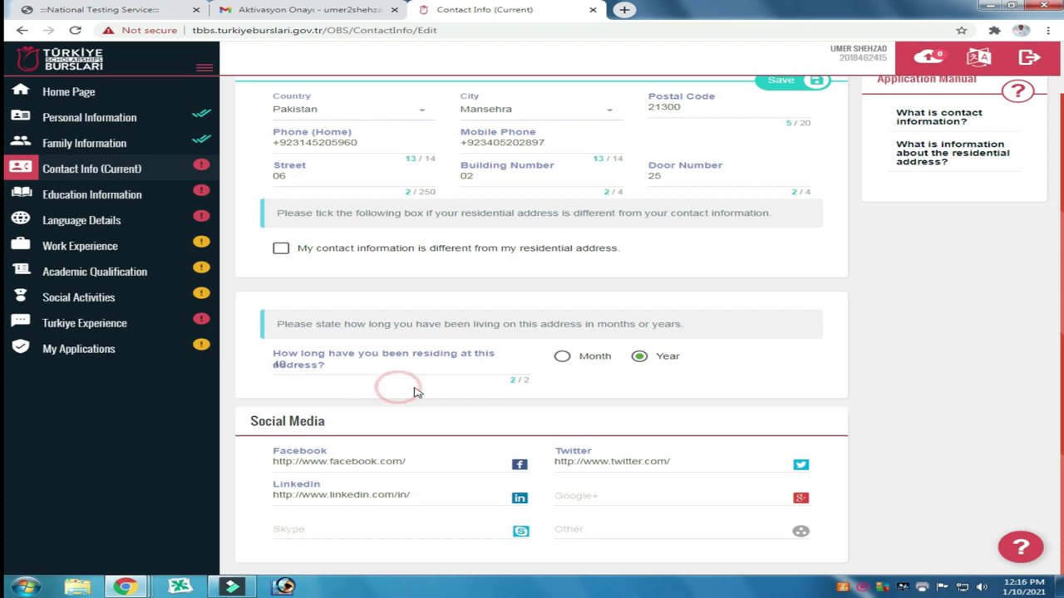
click(713, 384)
scroll(682, 400, up, 1)
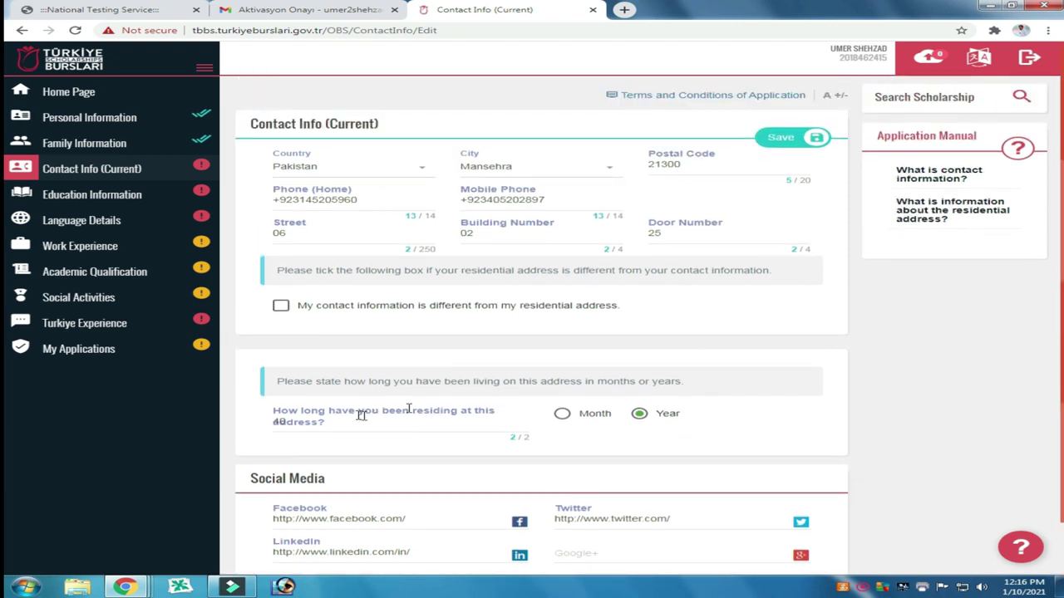
Step: Save the Contact Info form and go to the Education Information page
click(780, 140)
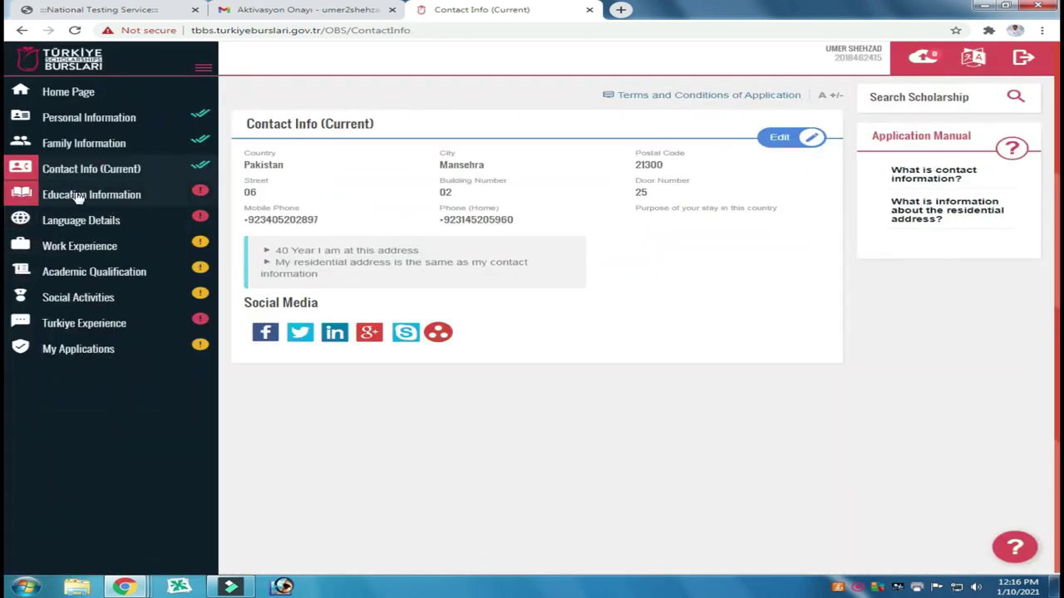
click(92, 195)
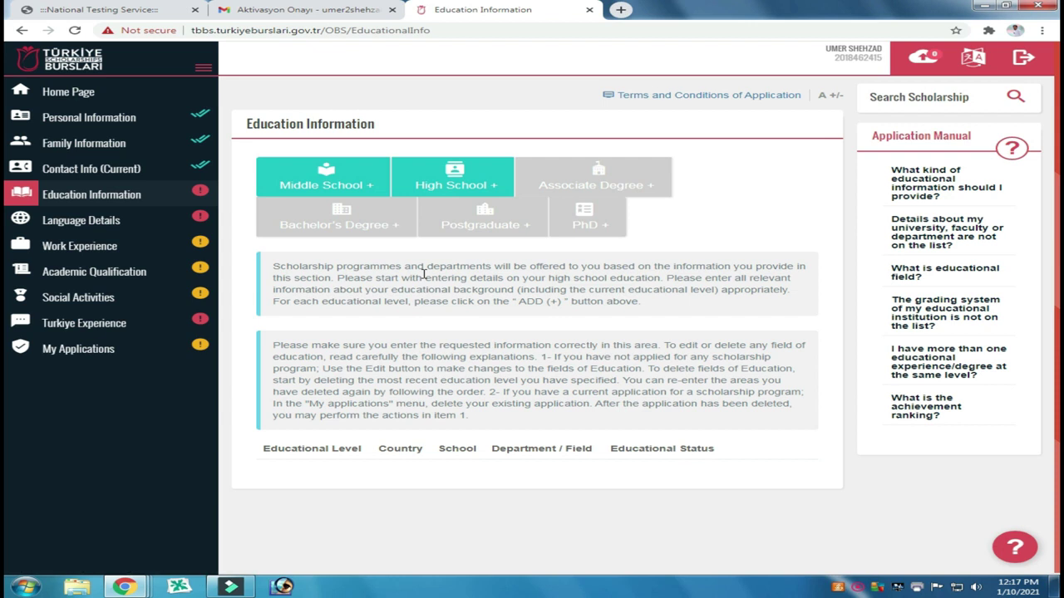
scroll(493, 370, down, 1)
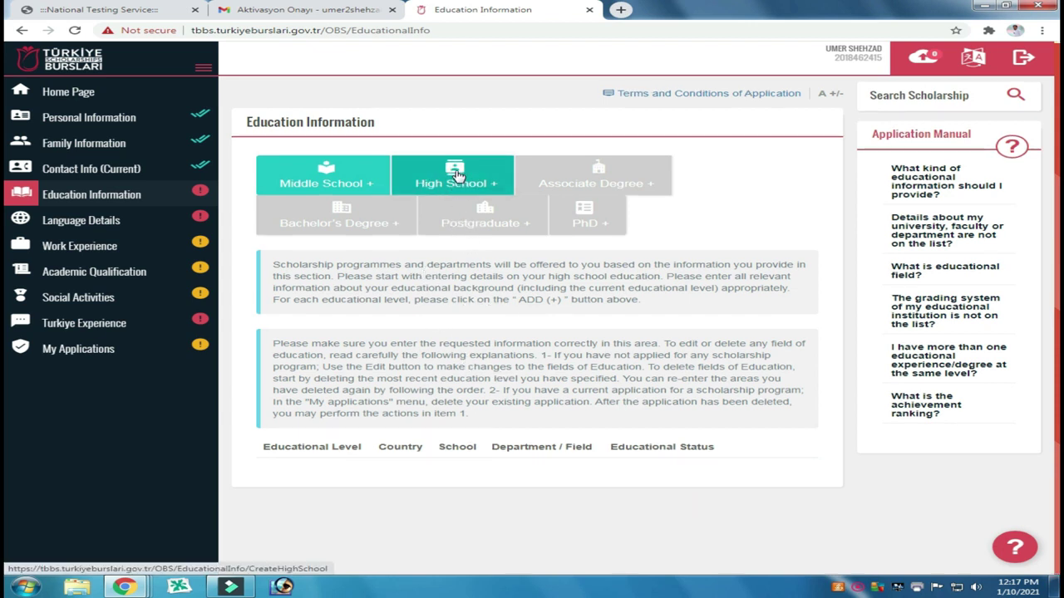
Step: Add a high school entry located in Pakistan, city Mansehra
click(456, 174)
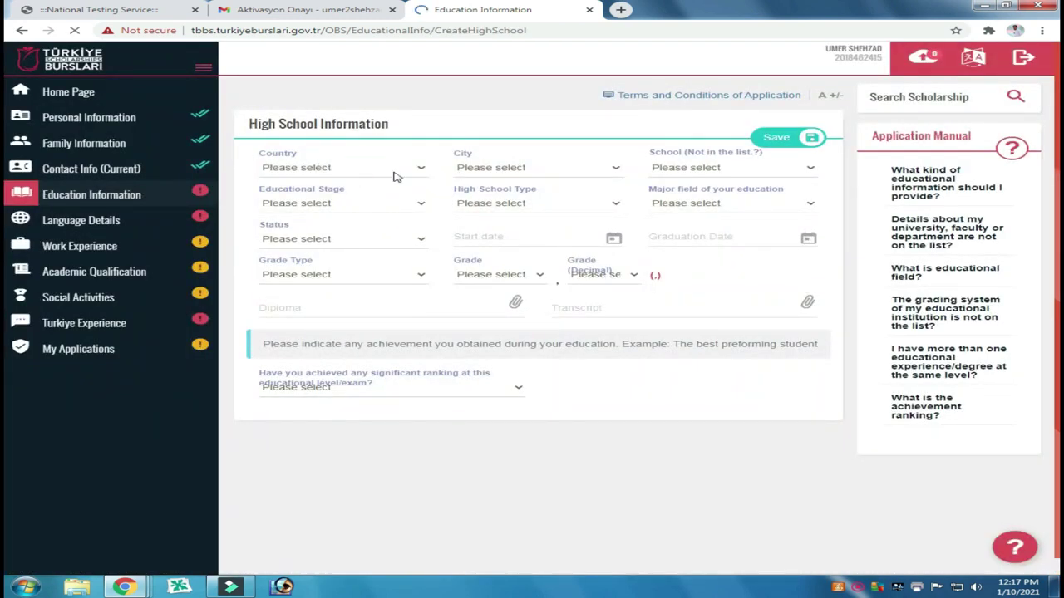
click(419, 172)
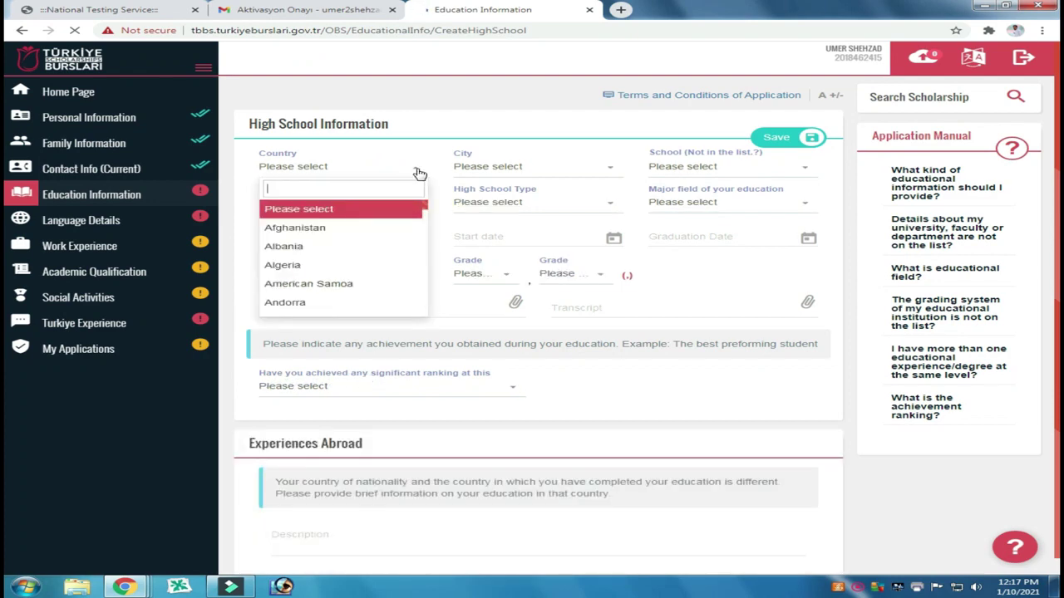
click(349, 209)
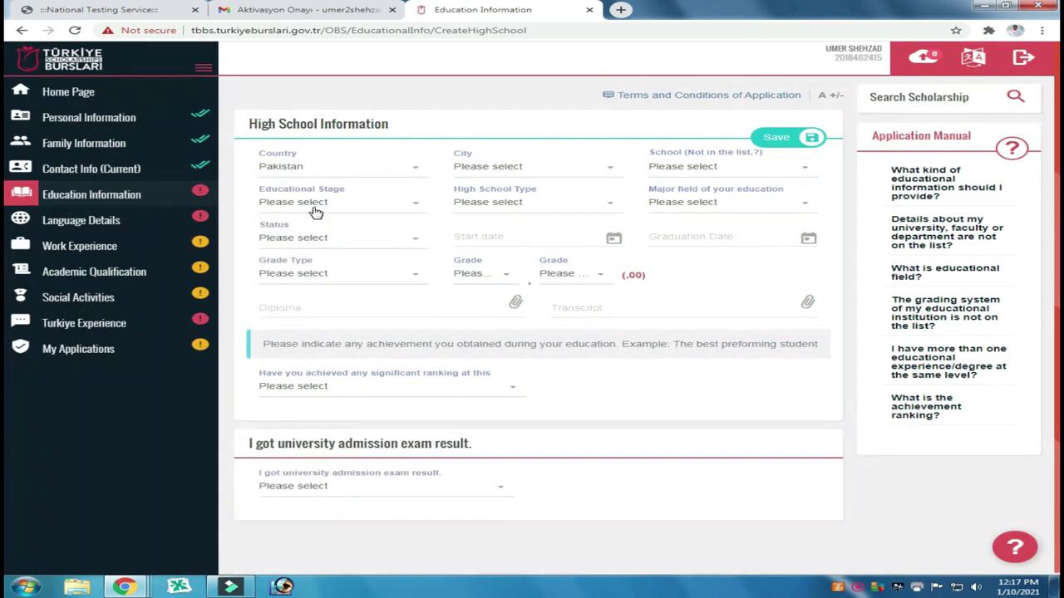
click(548, 172)
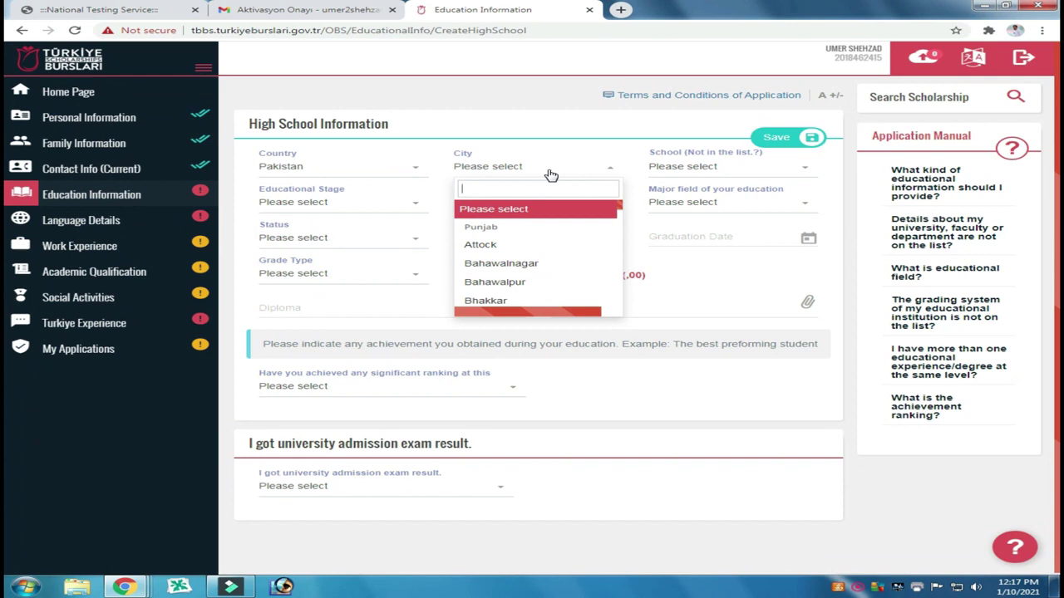
text(mans)
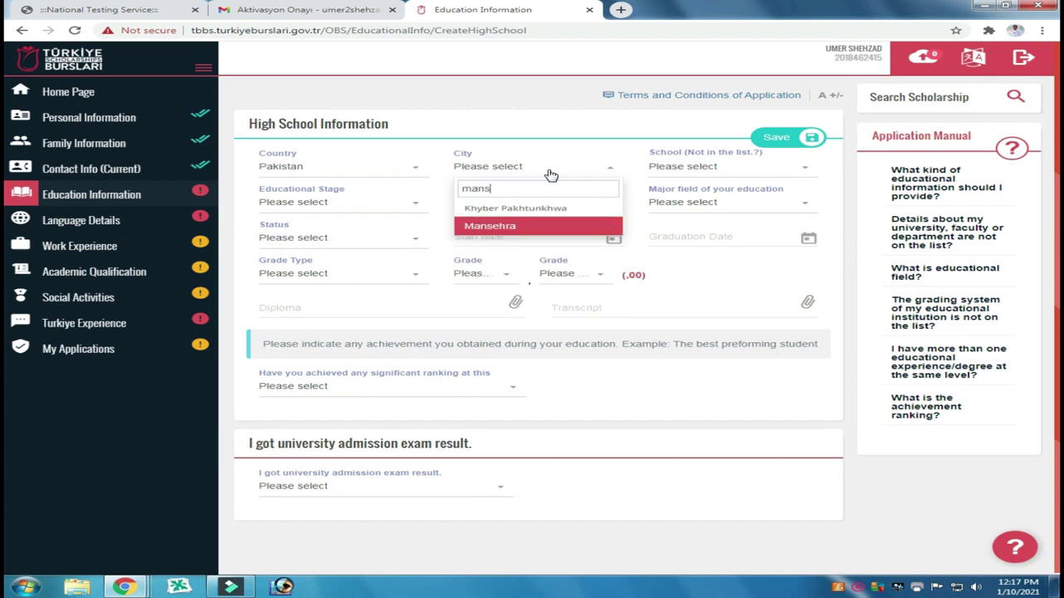
text(e)
click(492, 228)
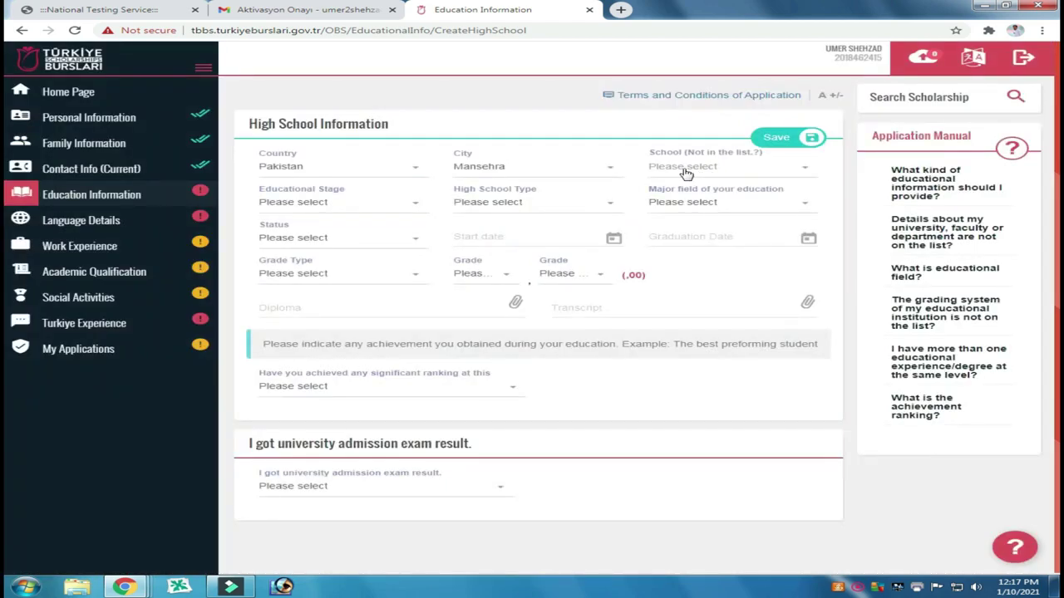
Step: Search the school list and set the school to Diğer/ Other
click(710, 168)
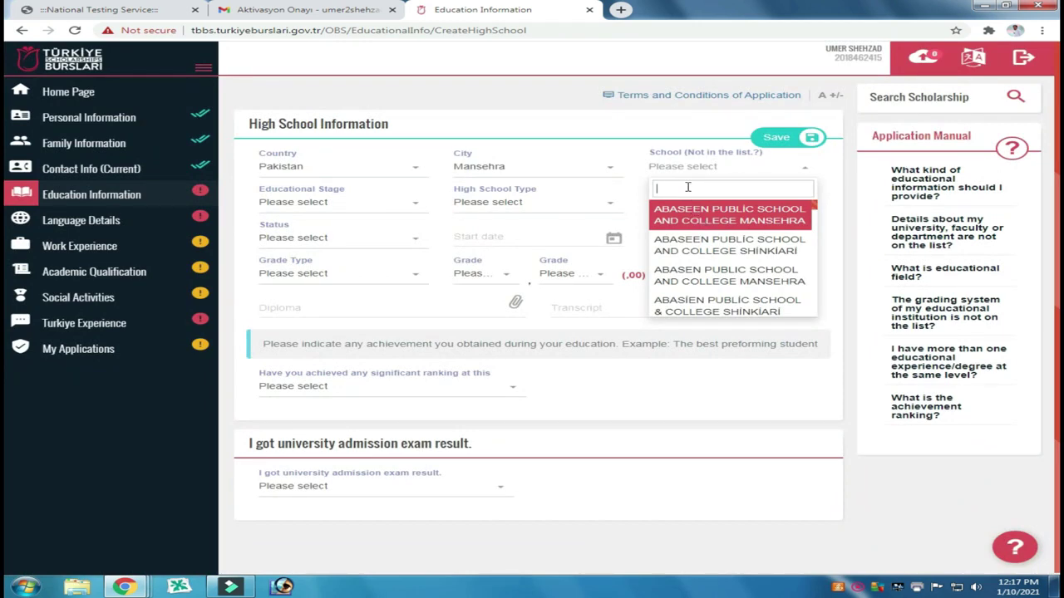
text(Modern)
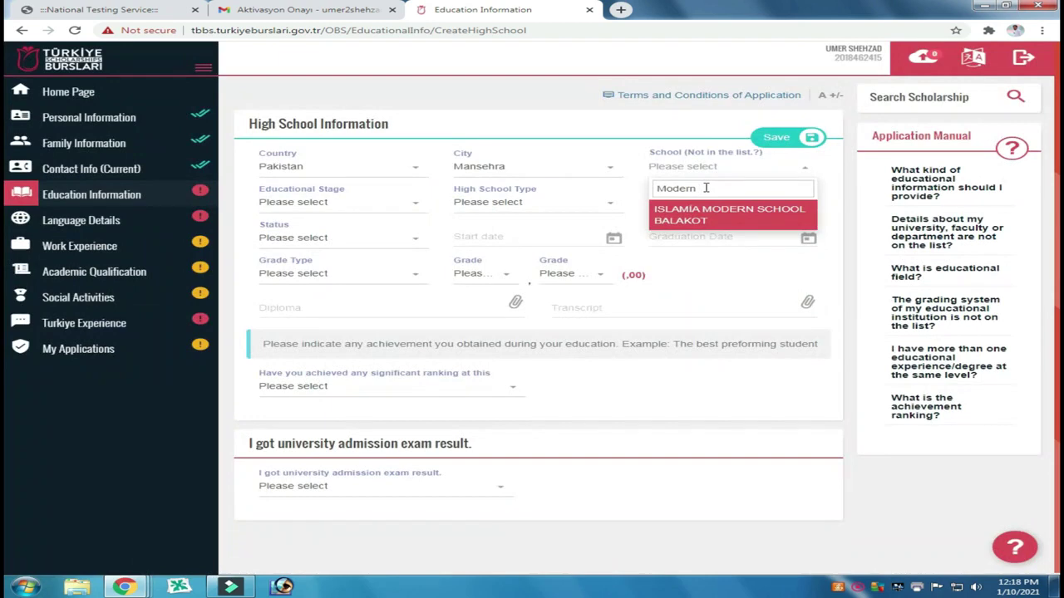
key(ctrl+a)
text(oth)
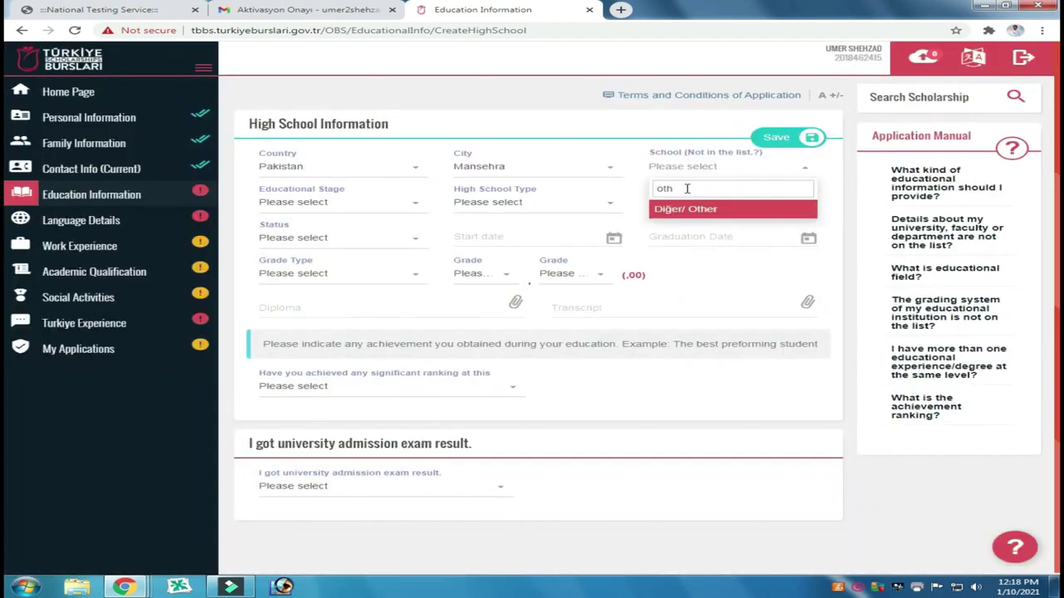
click(687, 210)
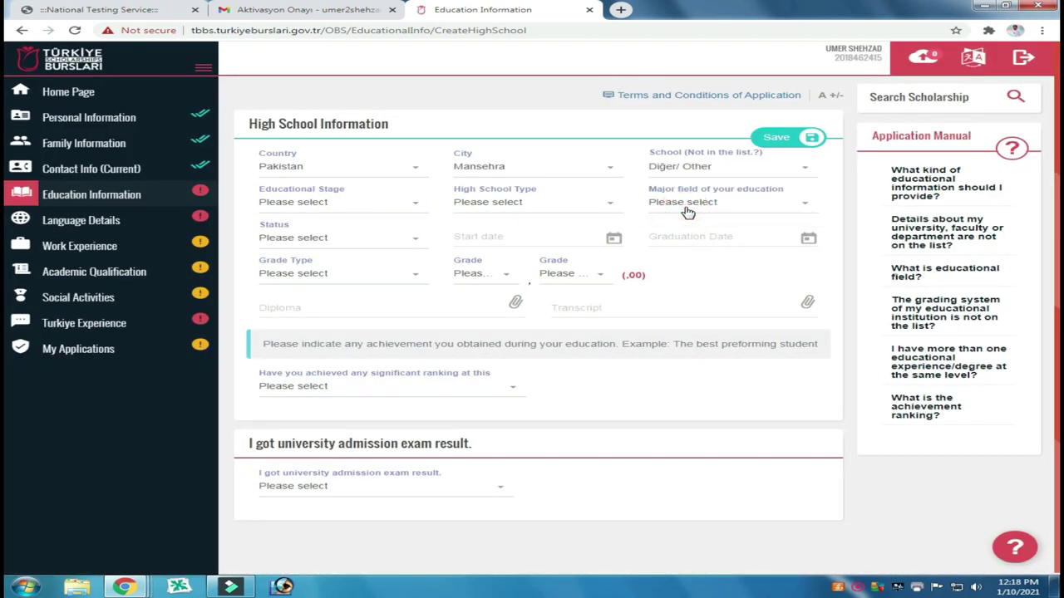
Step: Choose Secondary Education, General High School, Science/Natural Sciences and Graduate status for the high school
click(322, 205)
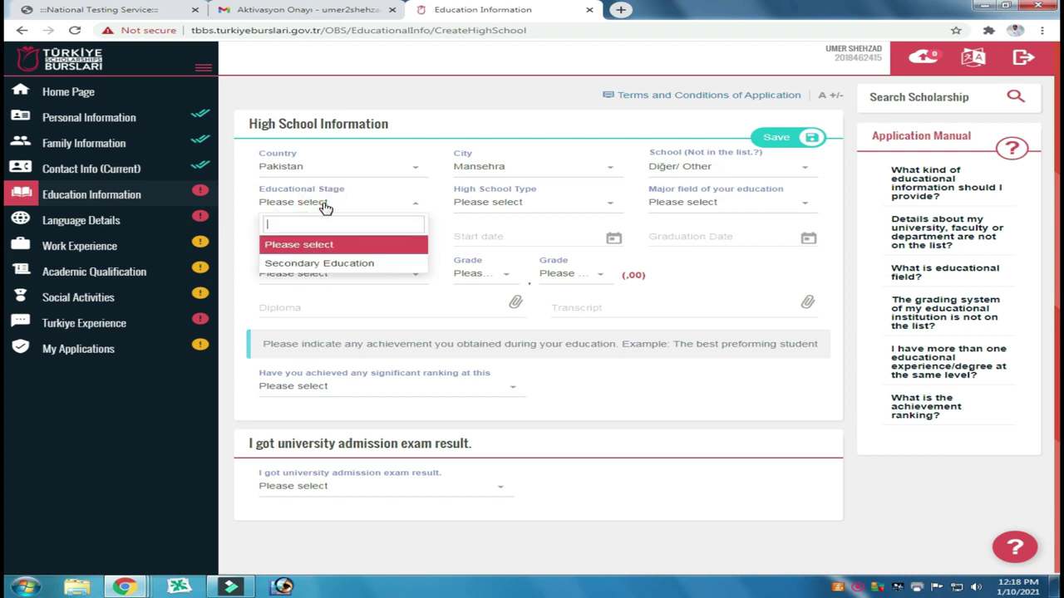
click(333, 264)
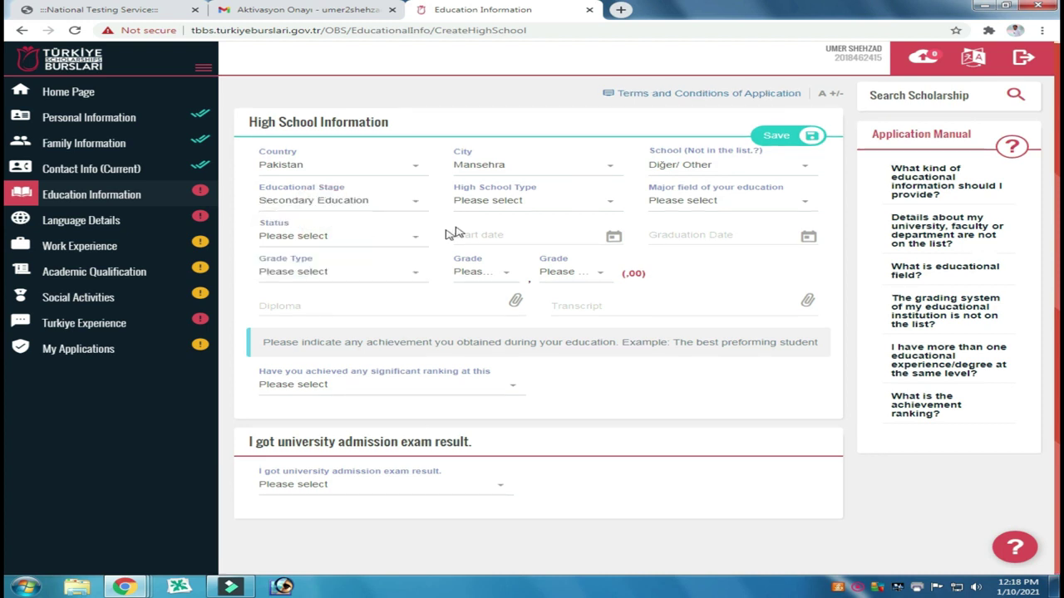
click(537, 207)
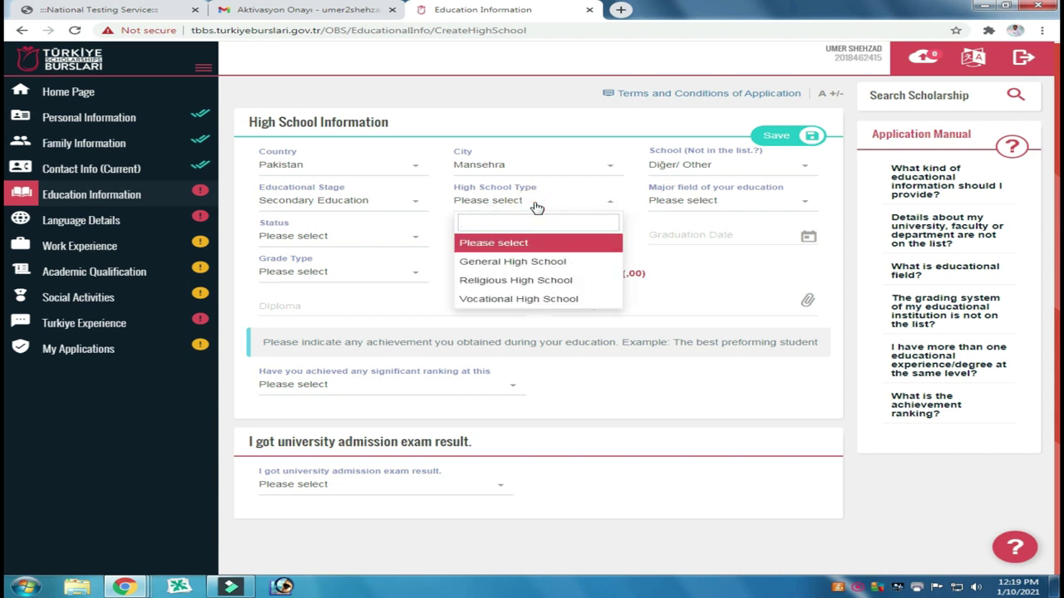
click(530, 261)
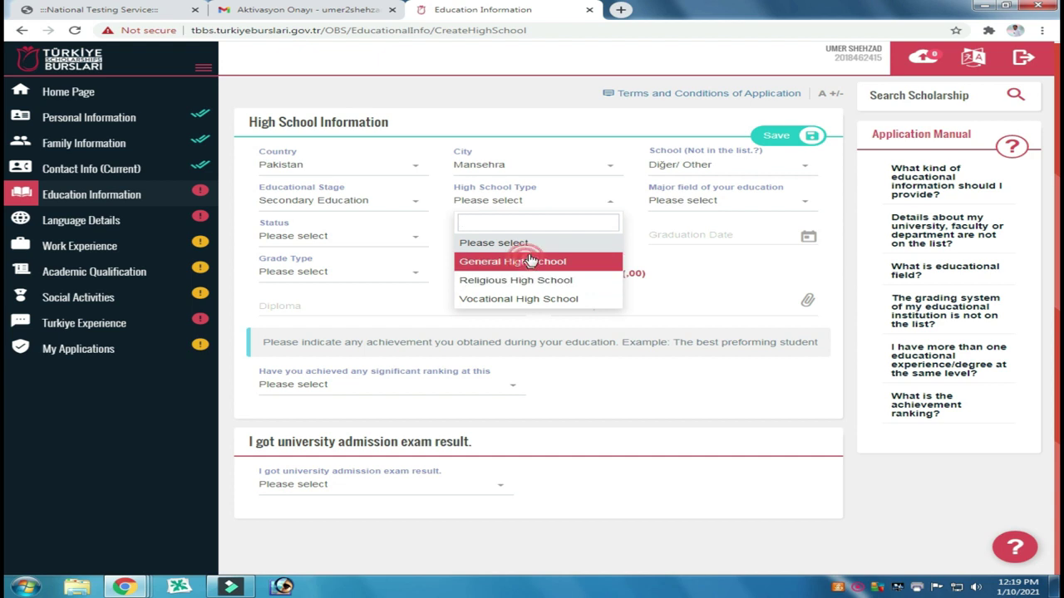
click(687, 204)
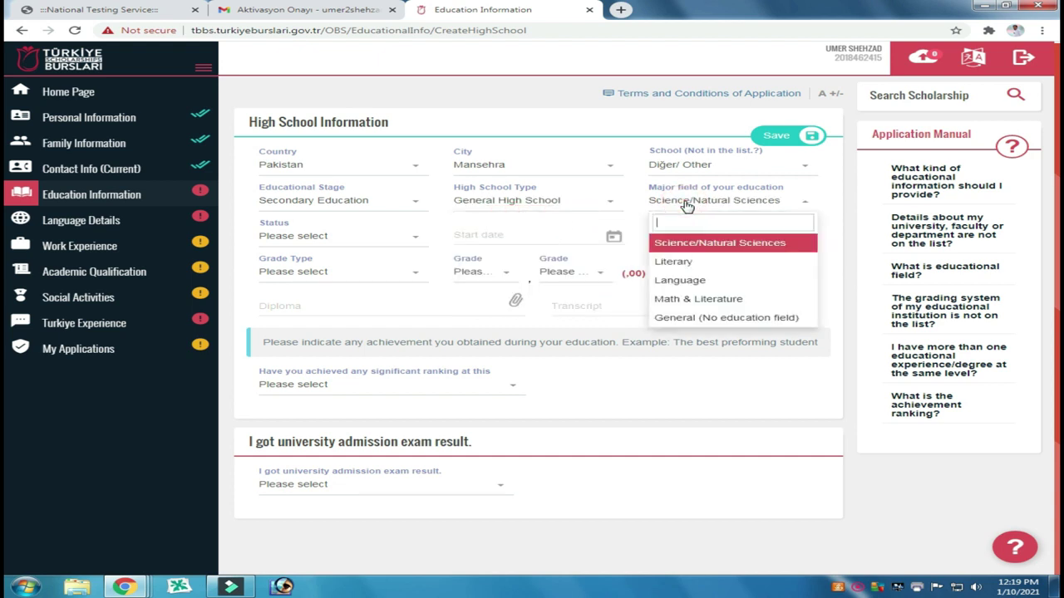
click(695, 248)
click(349, 238)
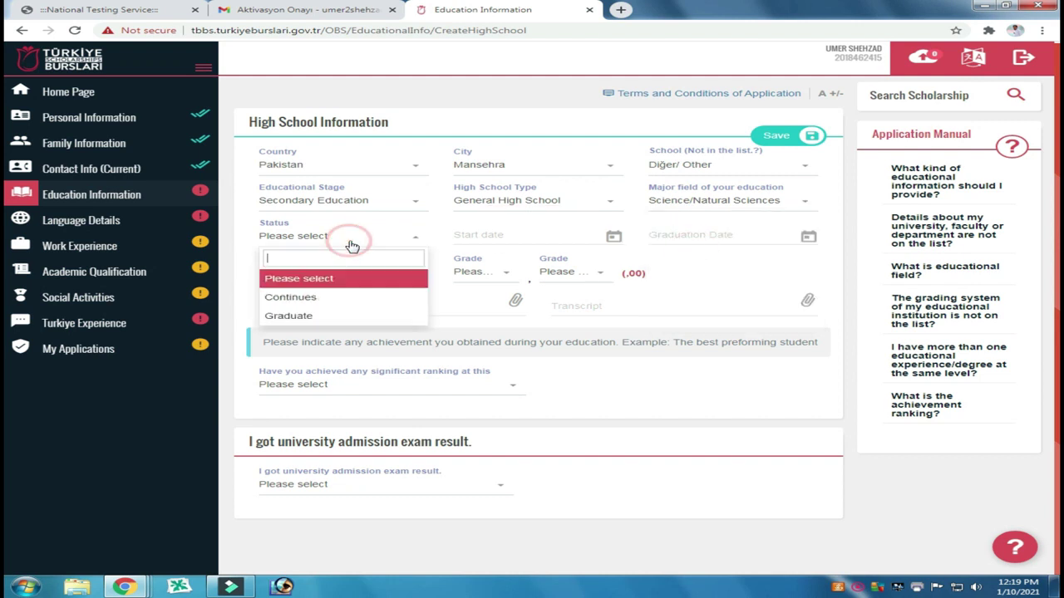
click(305, 318)
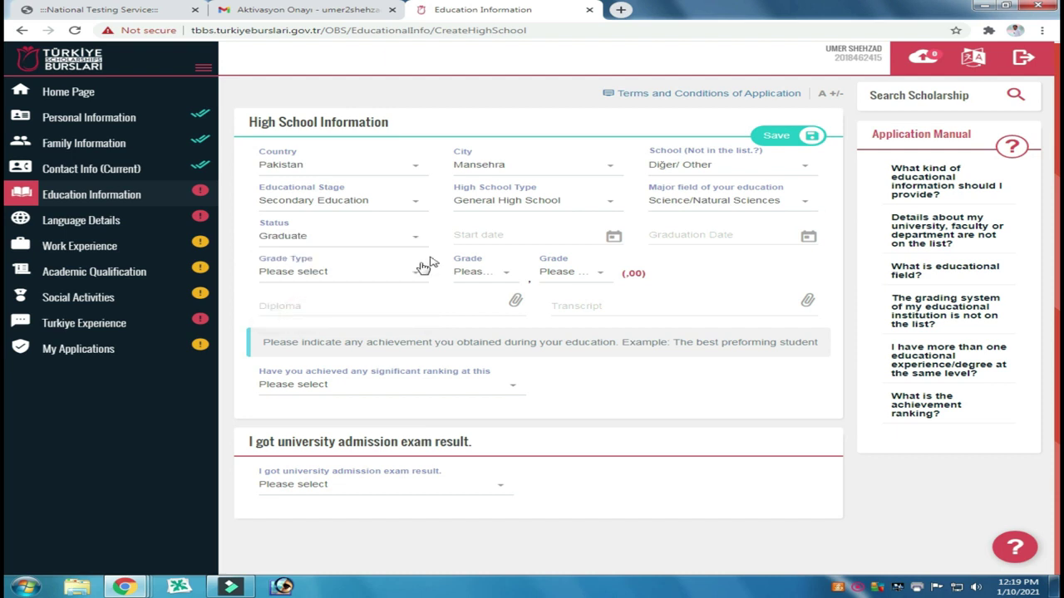
Step: Set the high school start date to 15 February 2011
click(524, 234)
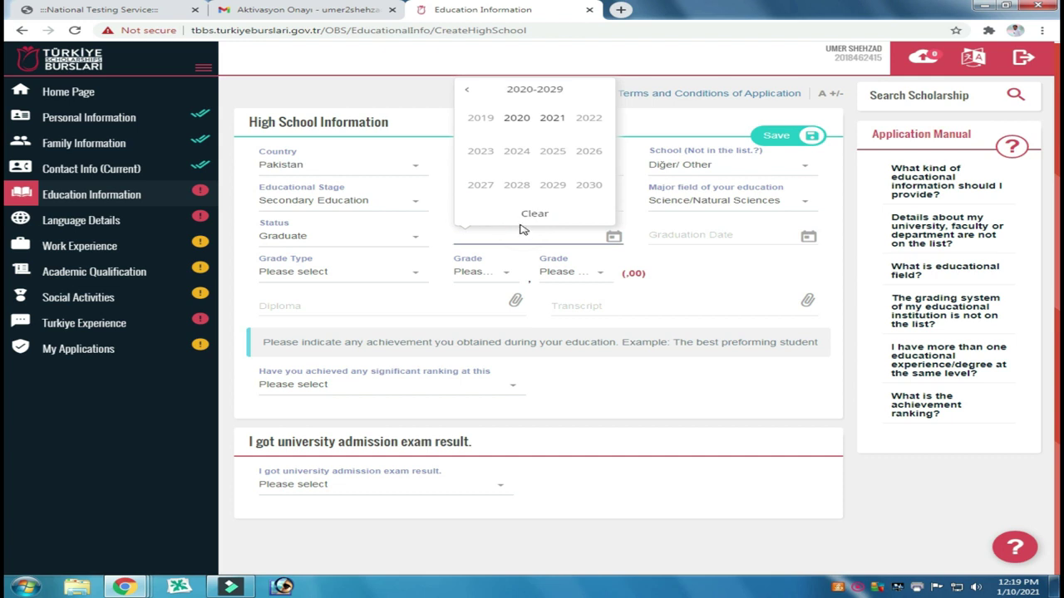
click(467, 91)
click(467, 91)
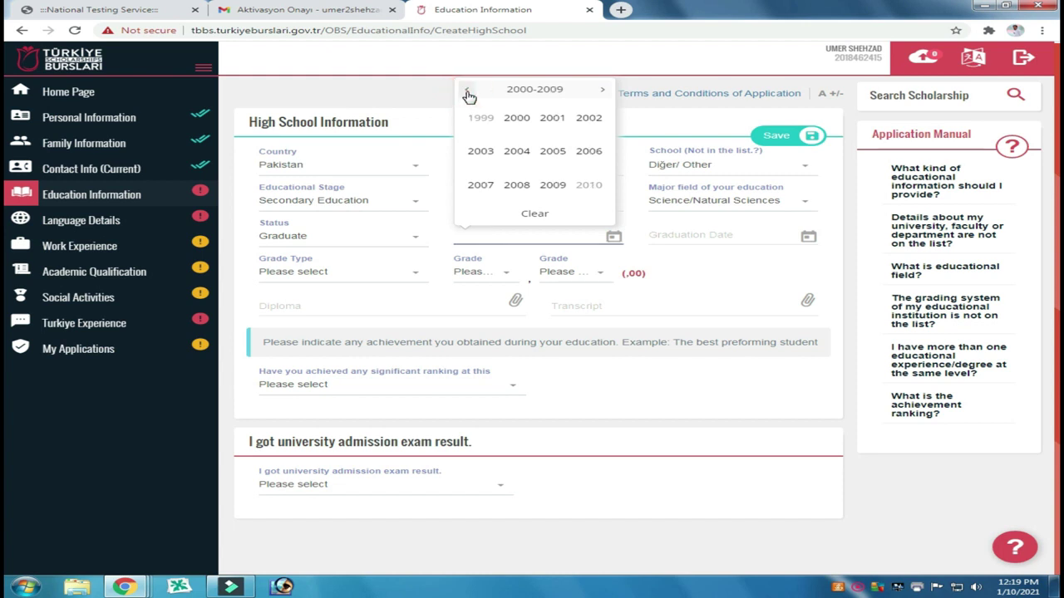
click(602, 91)
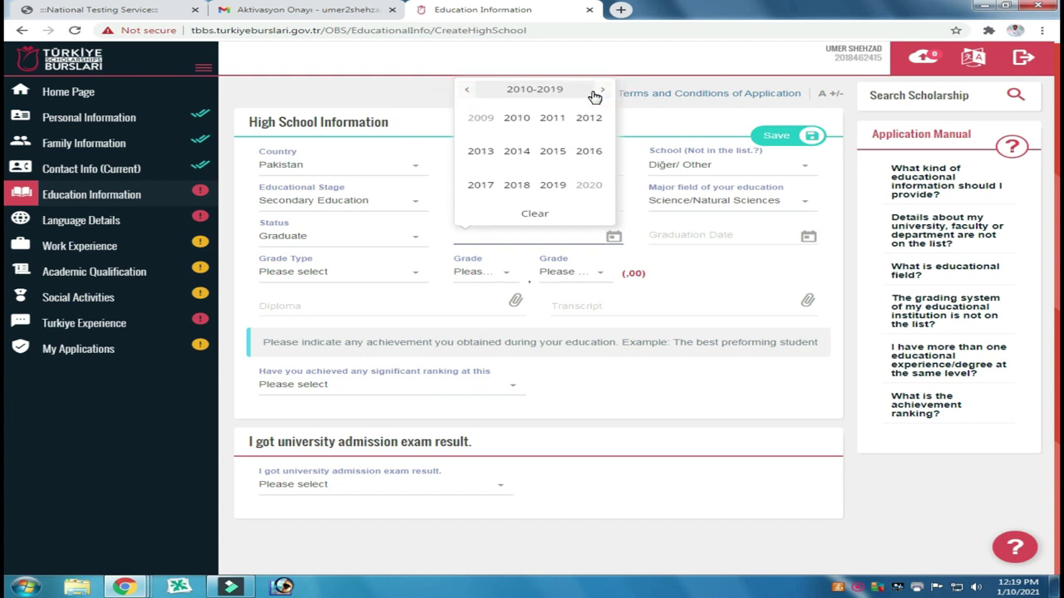
click(481, 153)
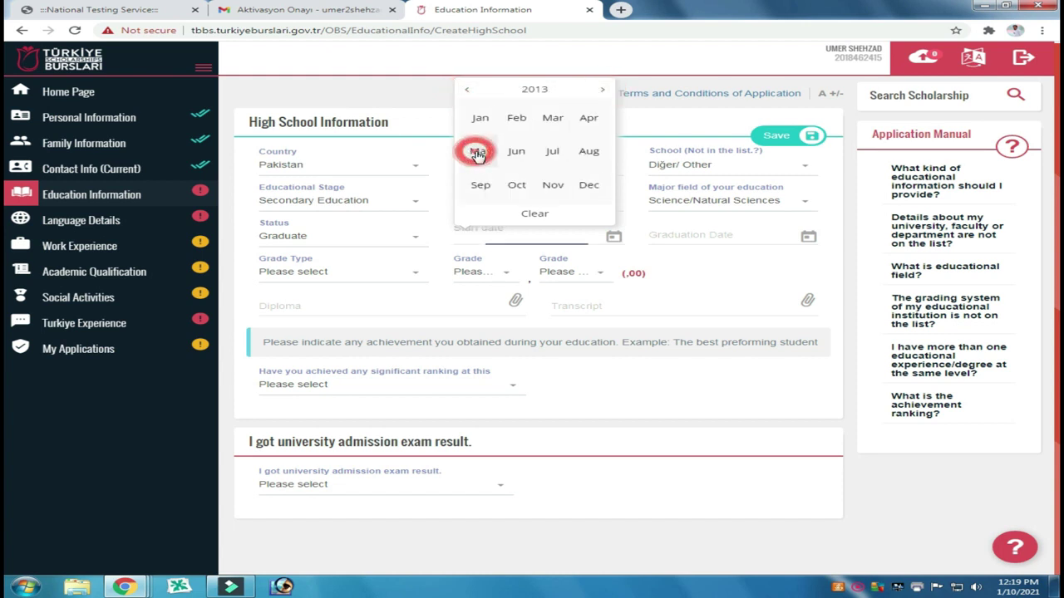
click(466, 89)
click(533, 214)
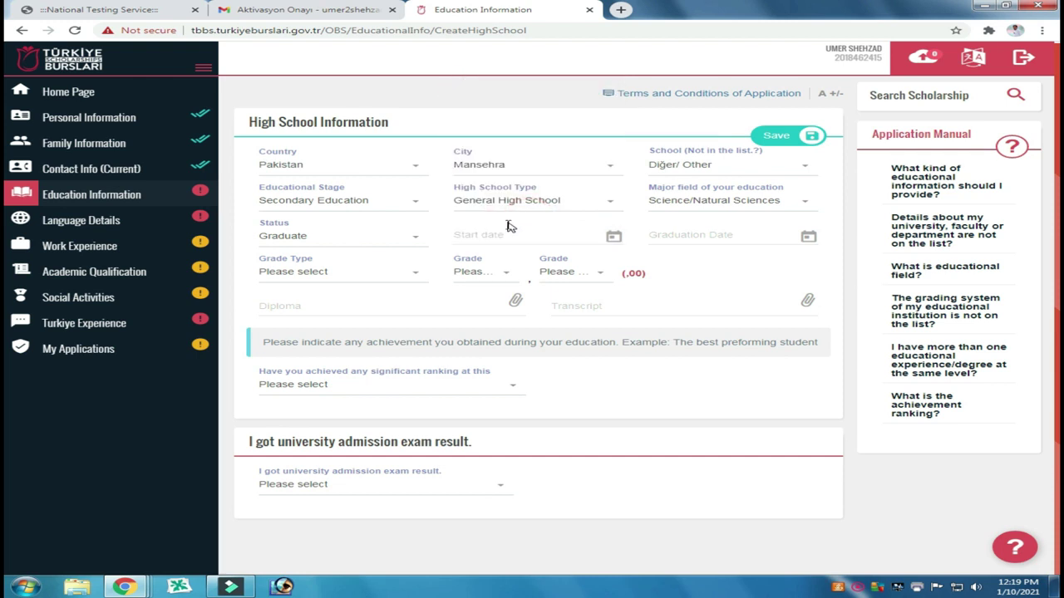
click(506, 230)
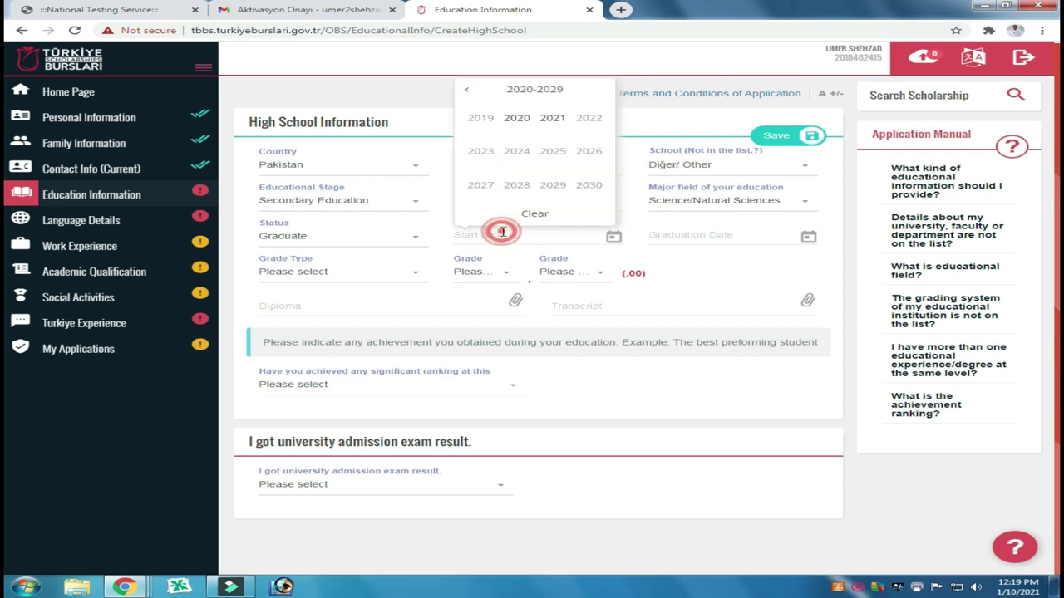
click(466, 89)
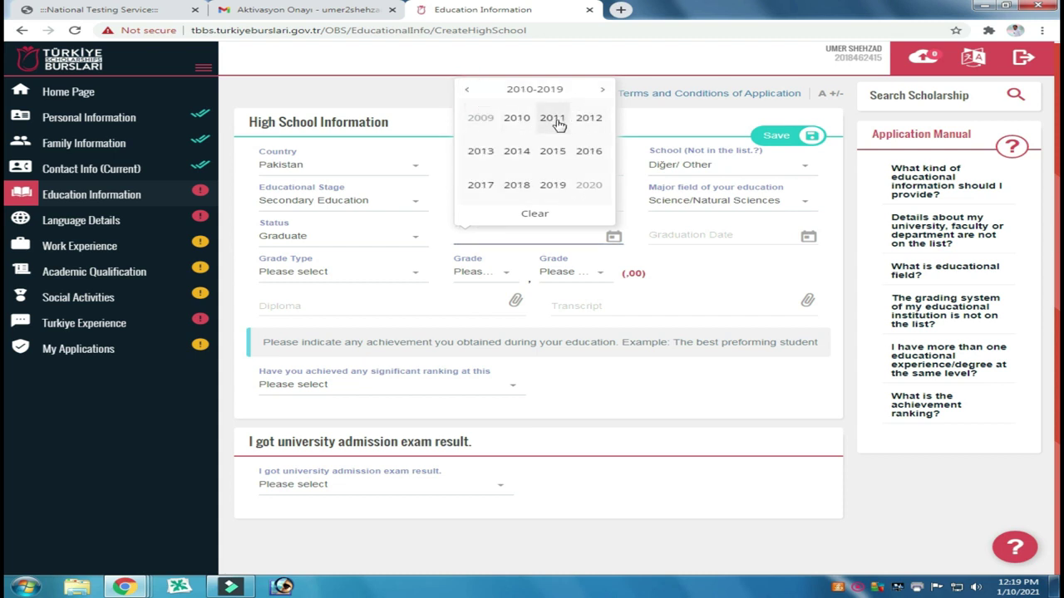
click(556, 122)
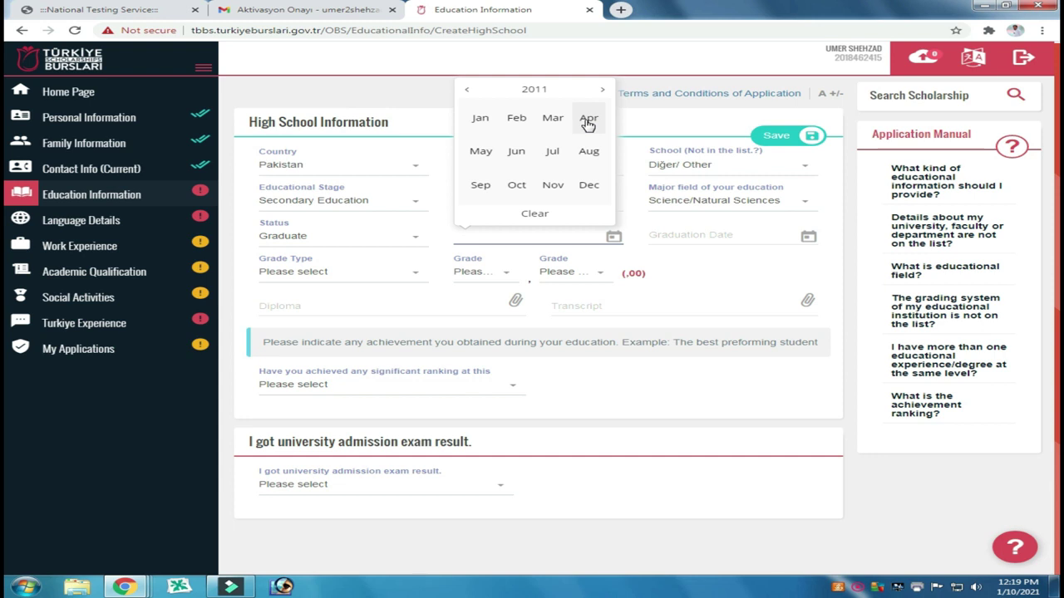
click(588, 120)
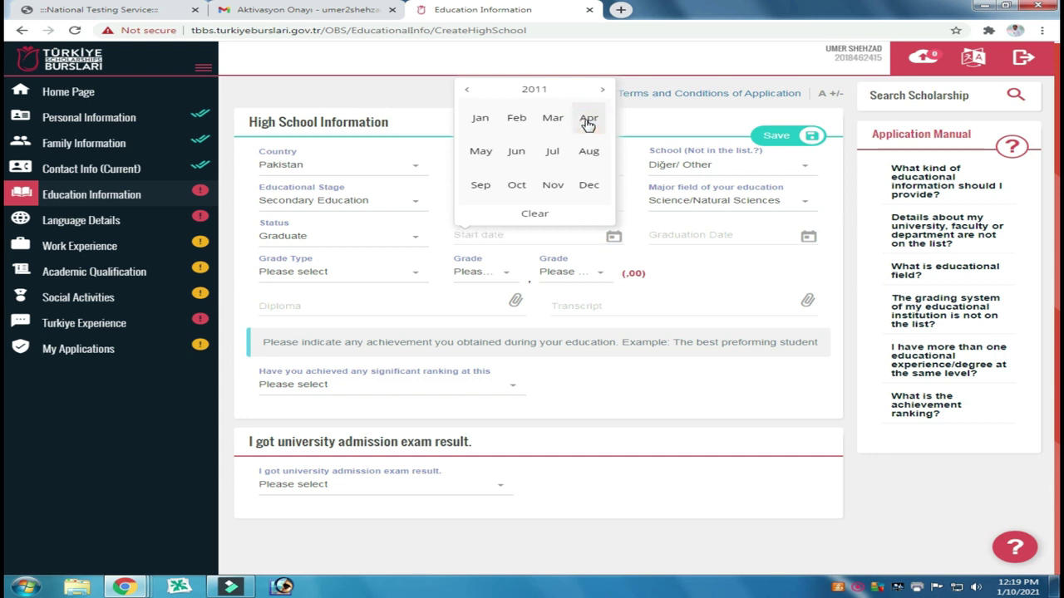
click(516, 118)
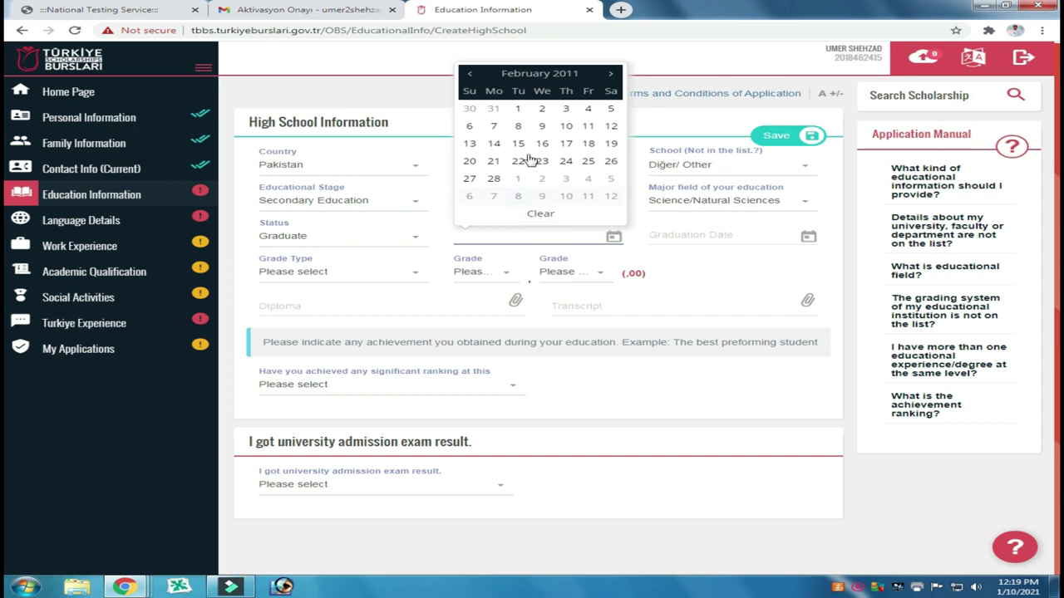
click(518, 142)
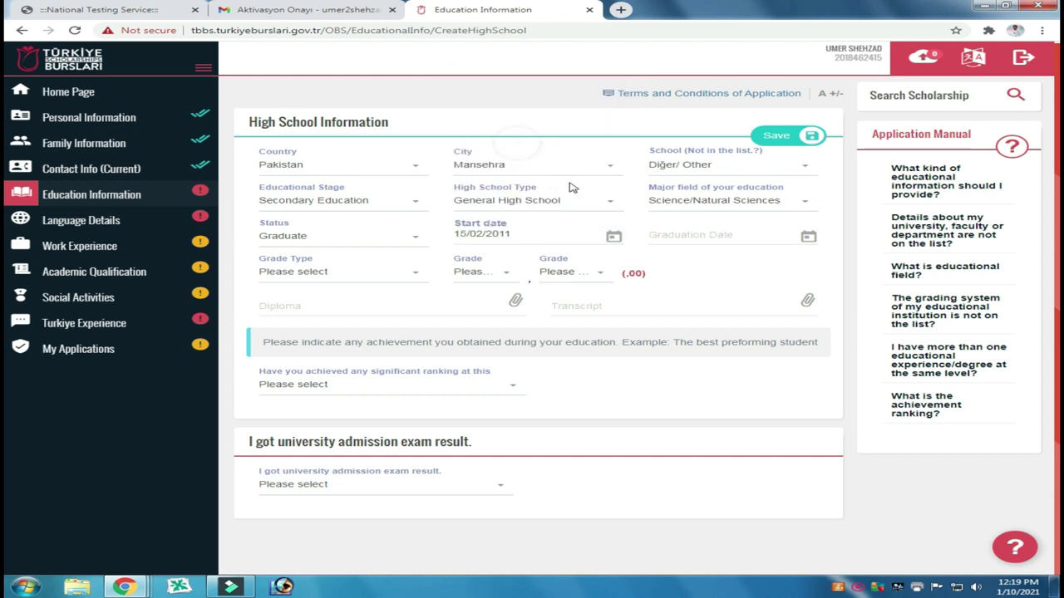
Step: Set the high school graduation date to 15 July 2013
click(681, 231)
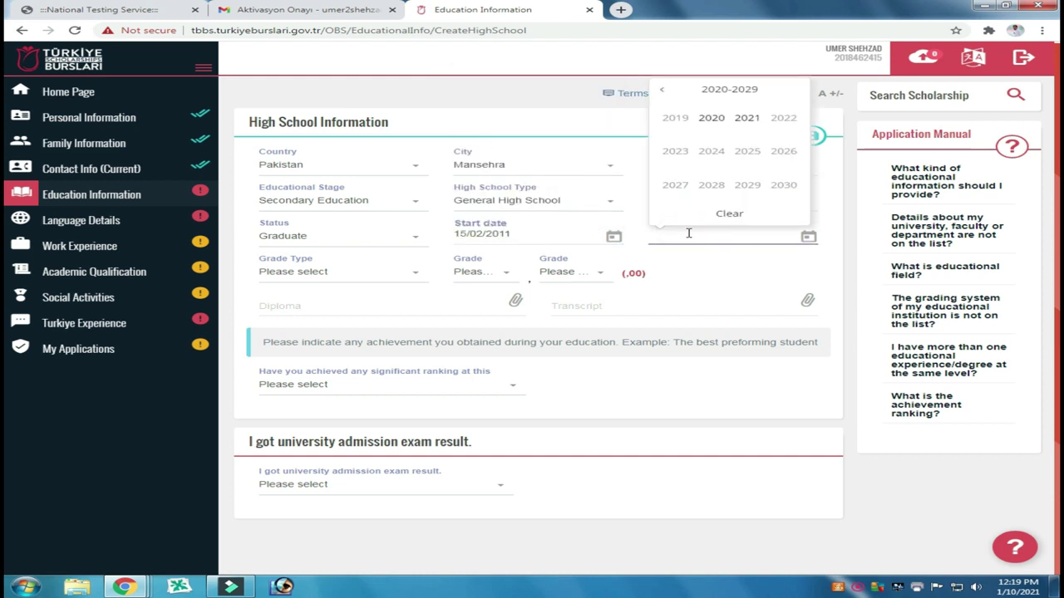
click(662, 90)
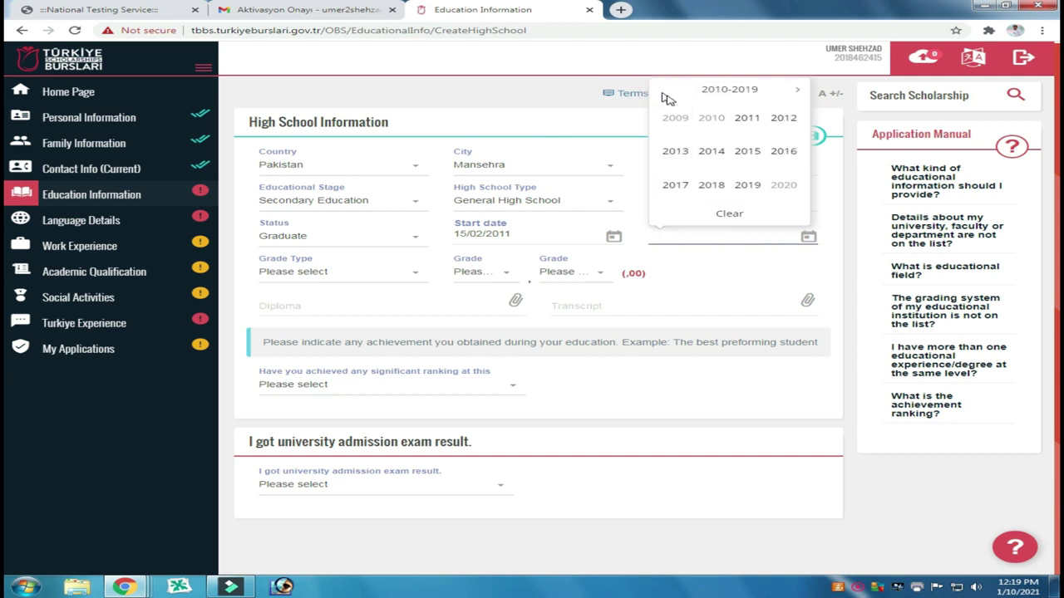
click(675, 150)
click(747, 150)
click(689, 143)
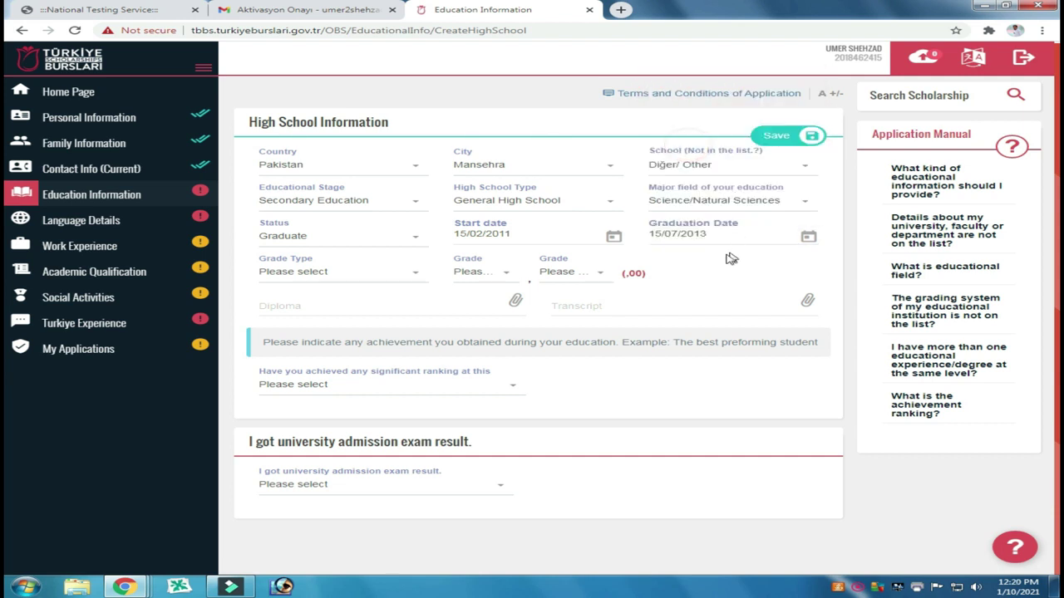
click(378, 281)
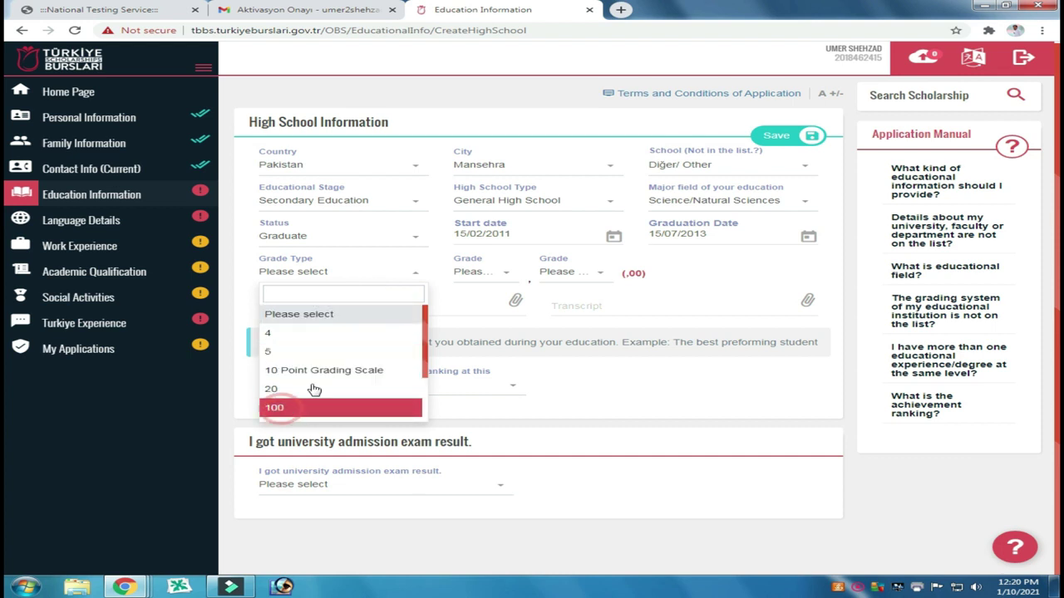
Step: Select grade type 100, then choose 79 and 47 in the two grade dropdowns
click(281, 408)
click(491, 278)
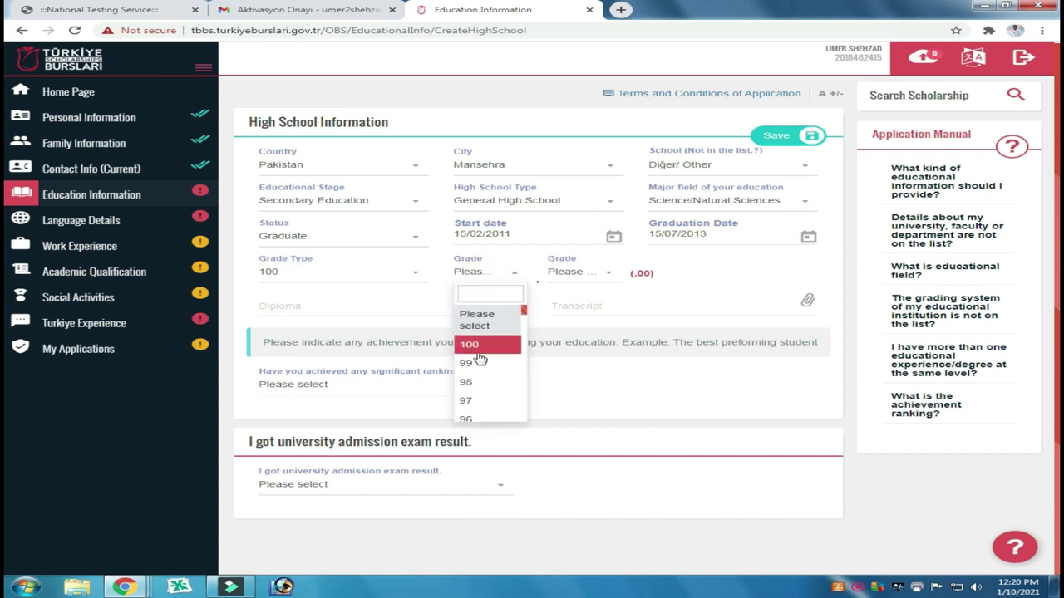
scroll(483, 366, down, 3)
scroll(482, 368, down, 3)
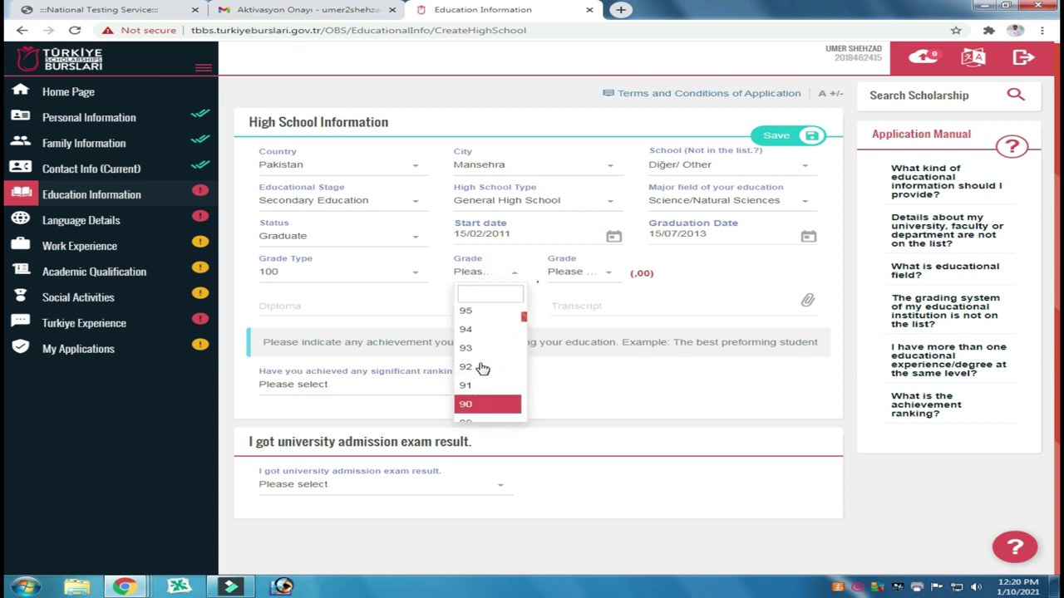
scroll(482, 368, down, 3)
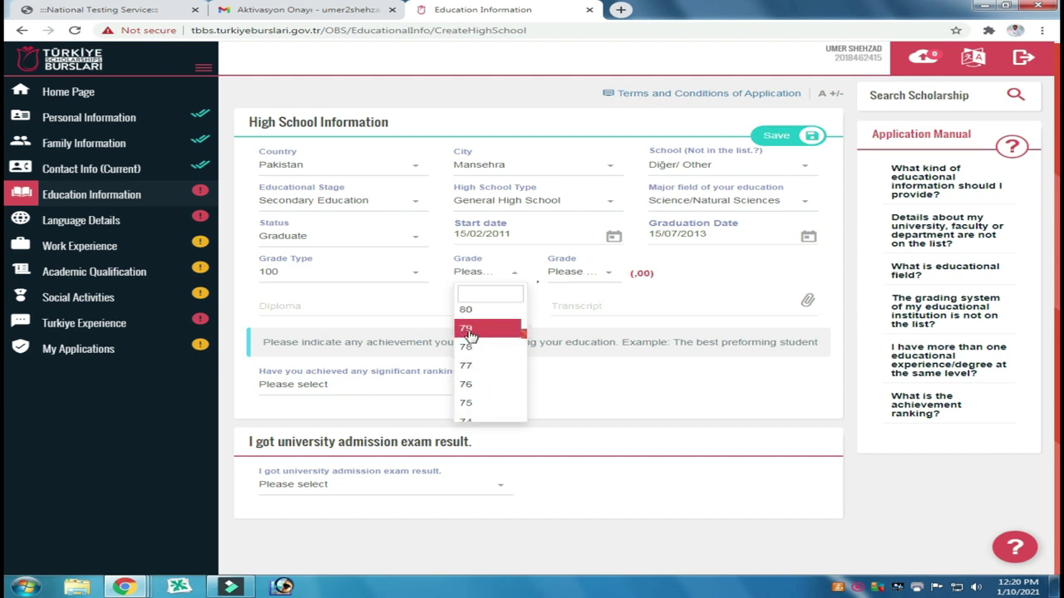
click(480, 328)
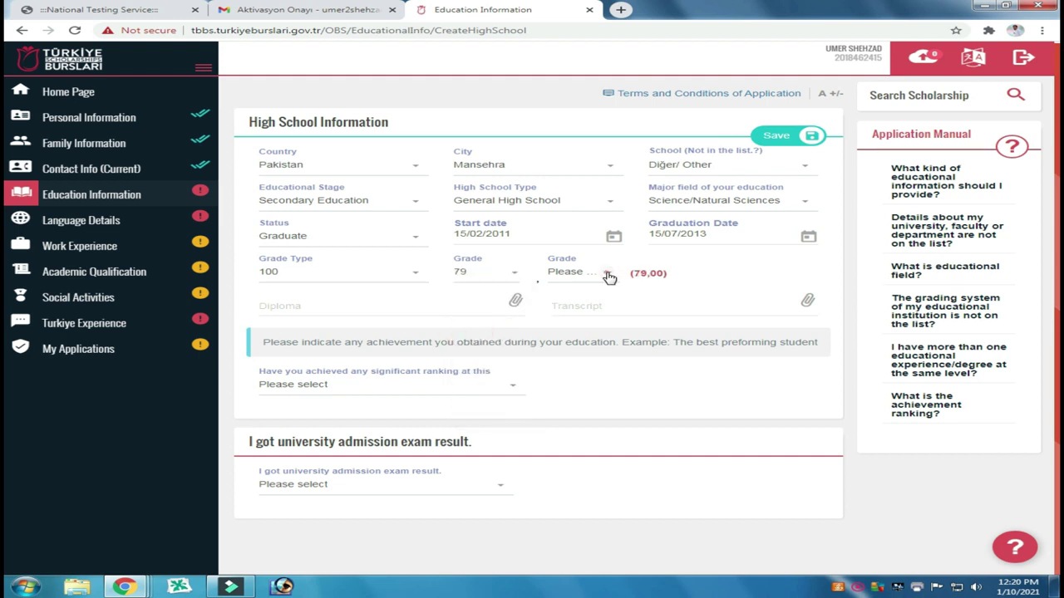
click(610, 277)
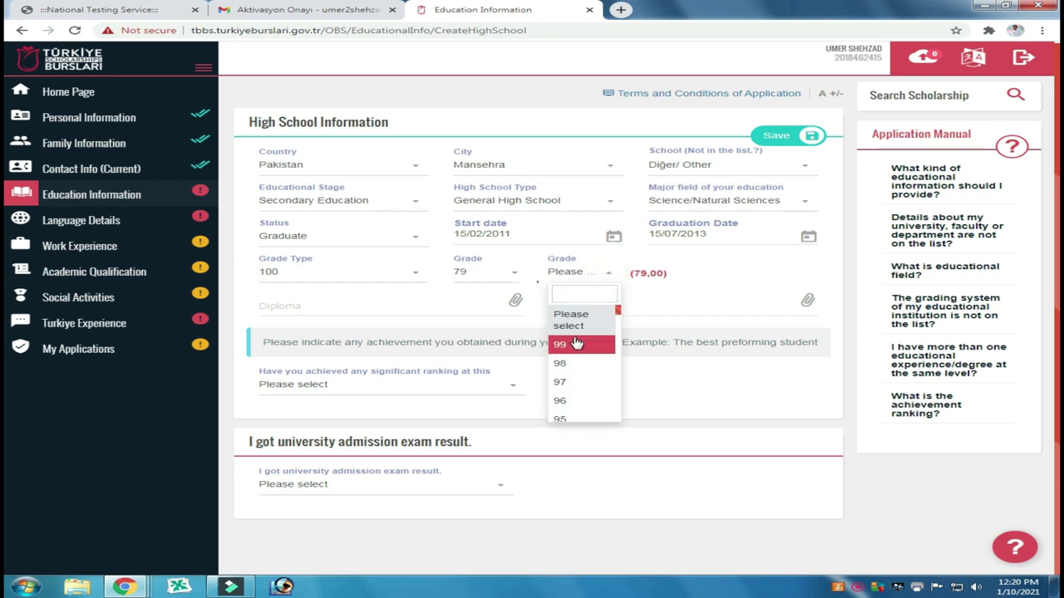
scroll(573, 374, down, 5)
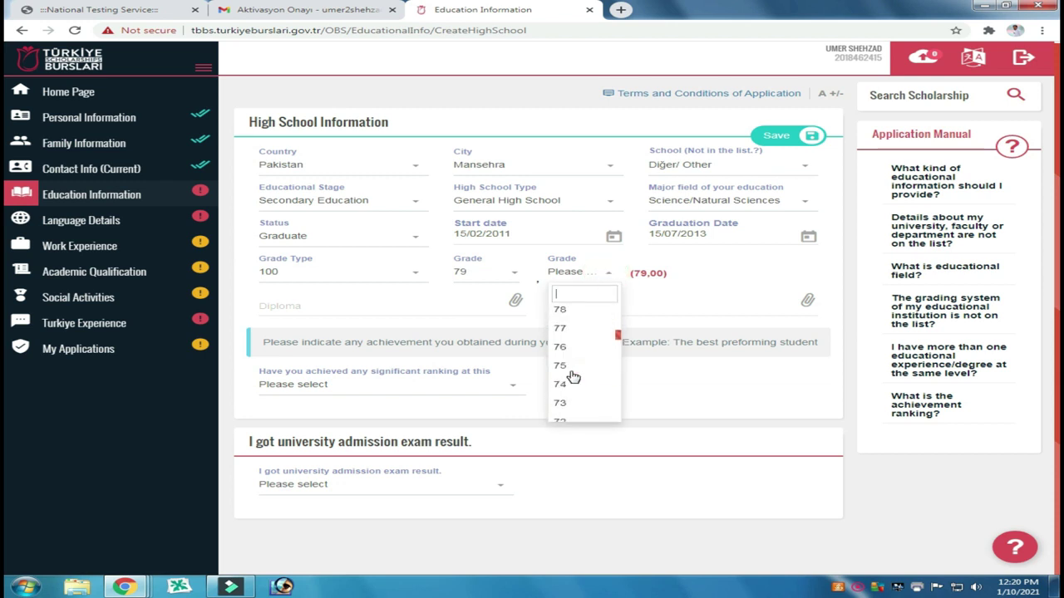
scroll(571, 394, down, 6)
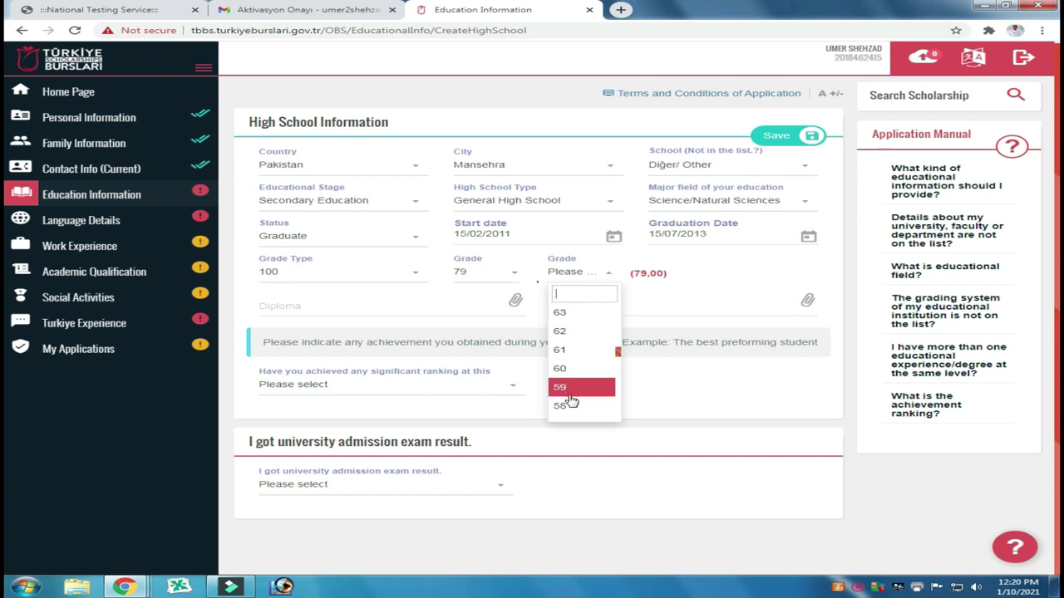
click(562, 383)
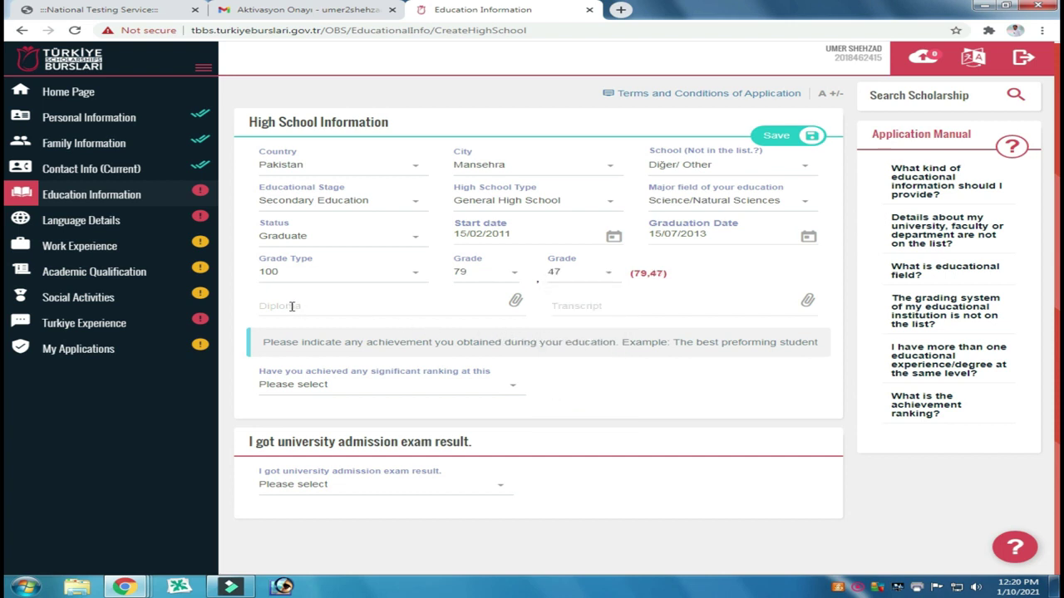
Step: Attach Matric Degree as the high school diploma and DMC 10 as the transcript
click(515, 305)
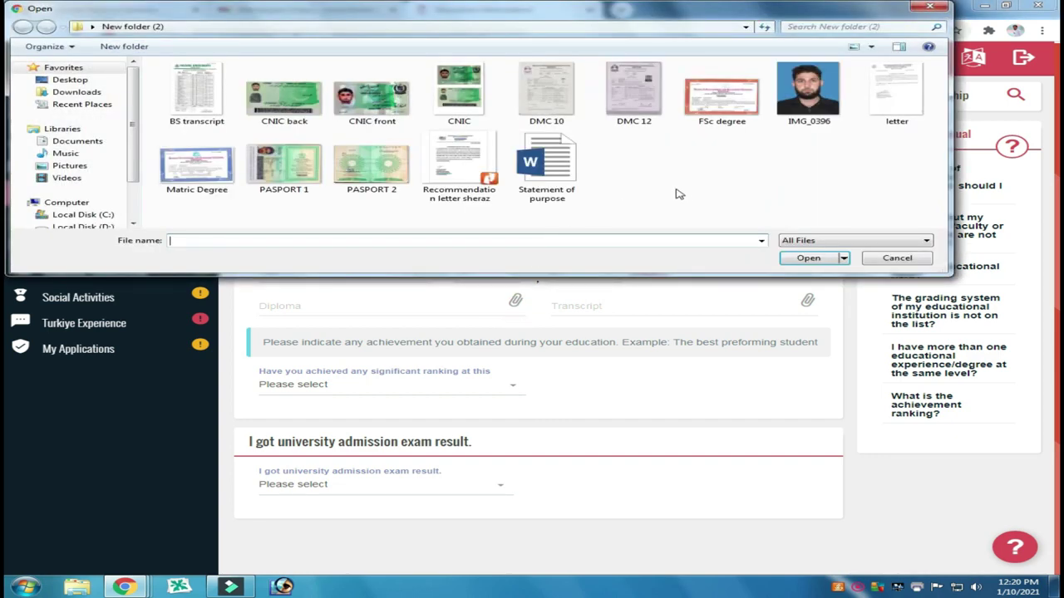
click(192, 168)
click(817, 261)
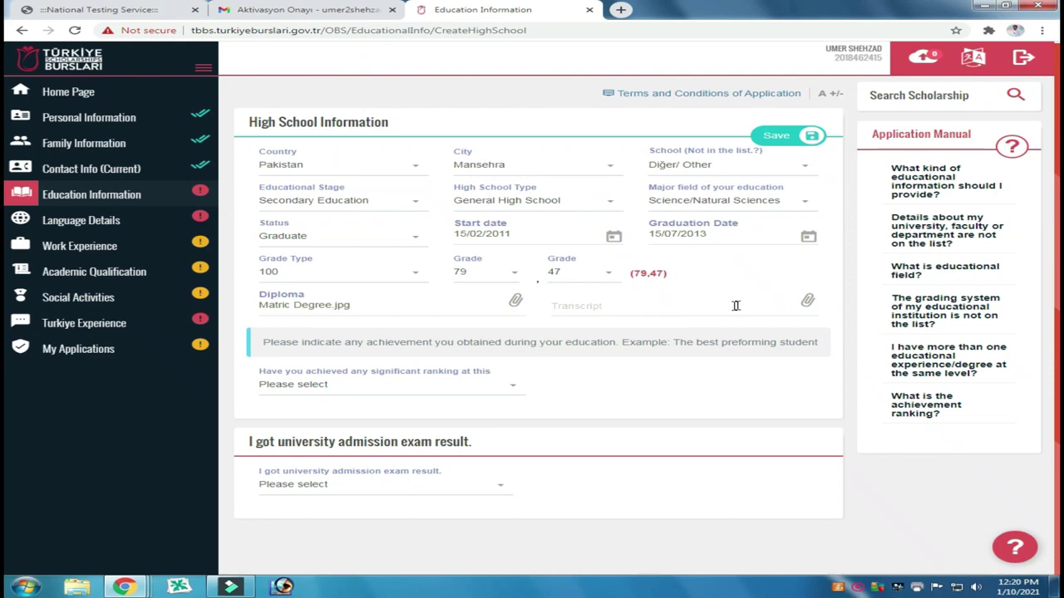
click(809, 302)
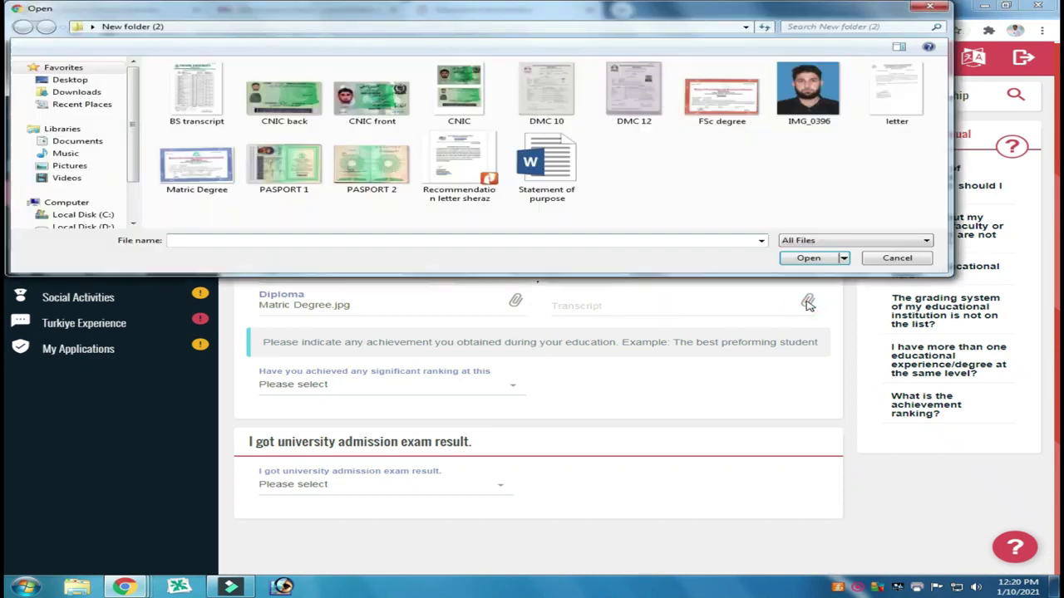
click(543, 108)
click(810, 257)
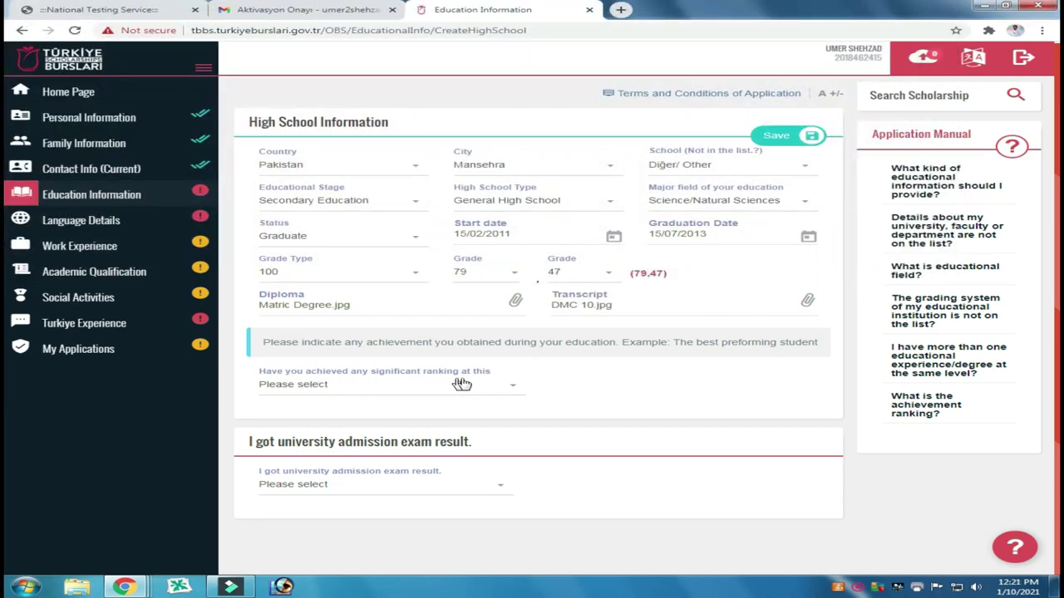
Step: Answer No to both the significant ranking and admission exam result questions
click(433, 393)
click(334, 465)
click(369, 490)
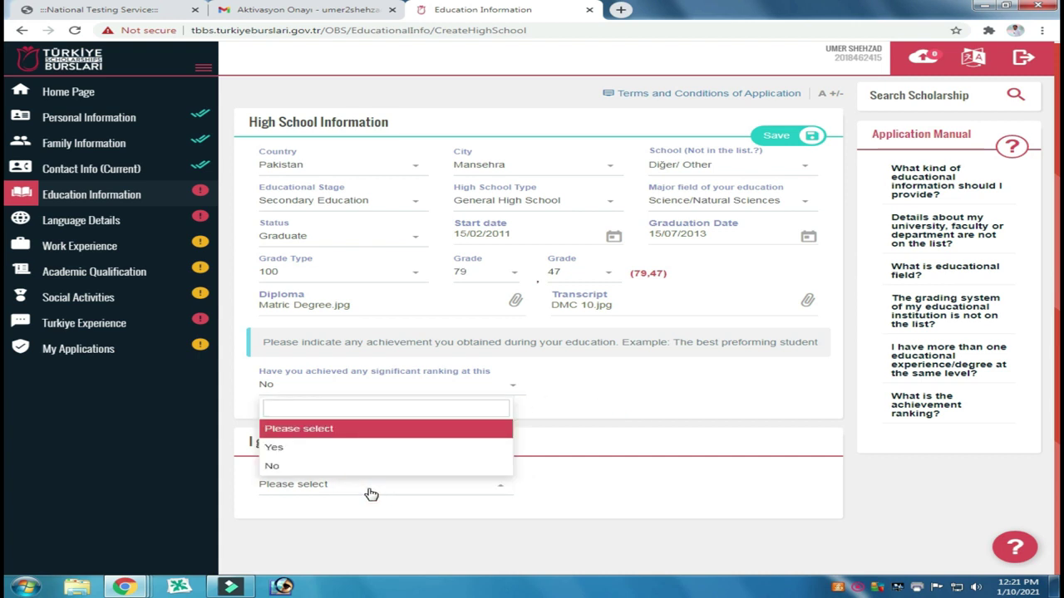
click(371, 494)
click(371, 494)
click(359, 467)
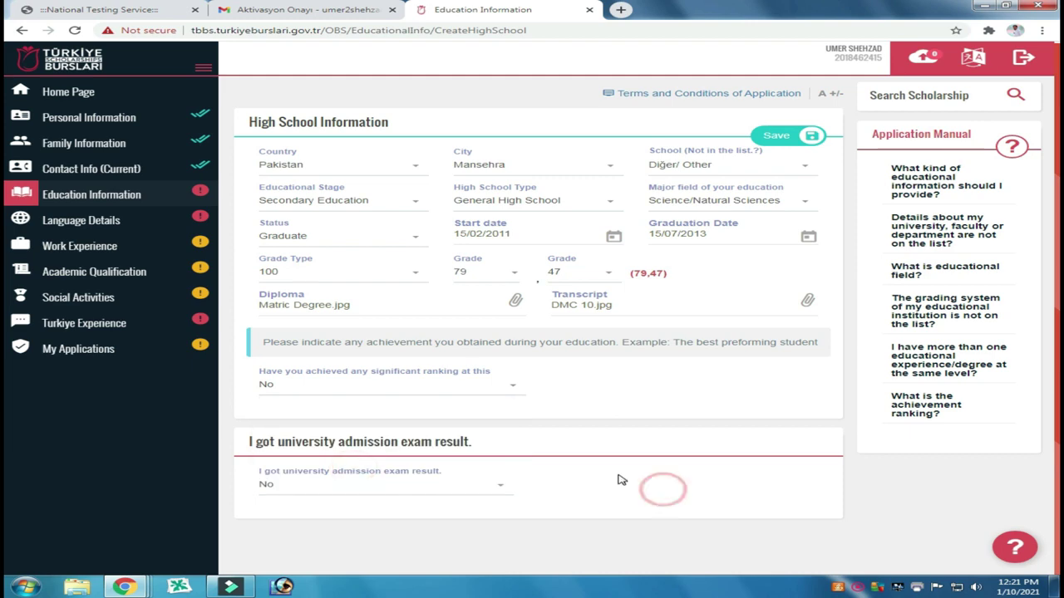
Step: Save the high school entry and start a new Associate Degree entry
click(775, 140)
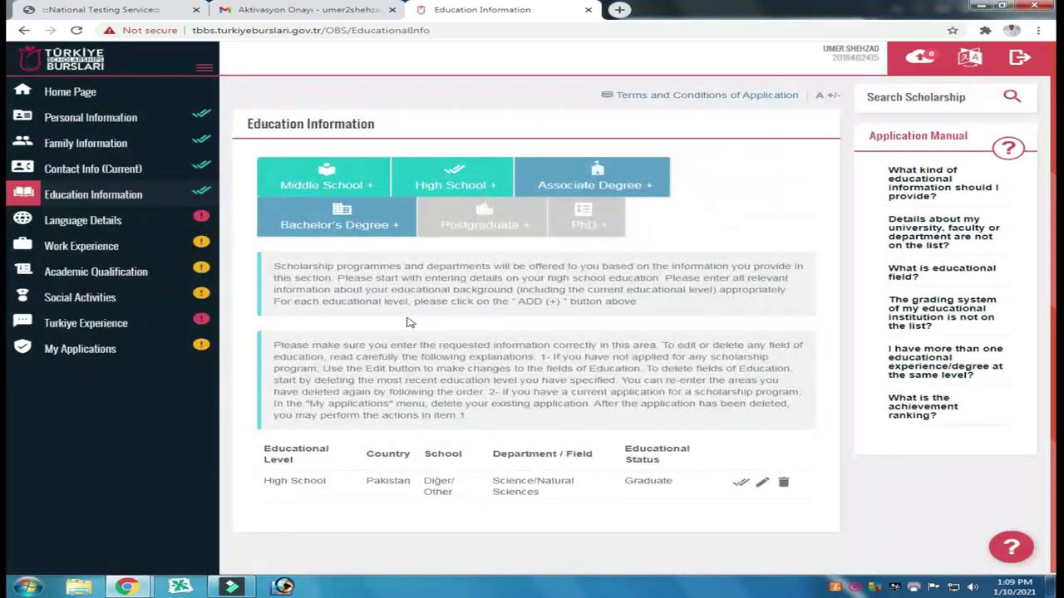
click(595, 185)
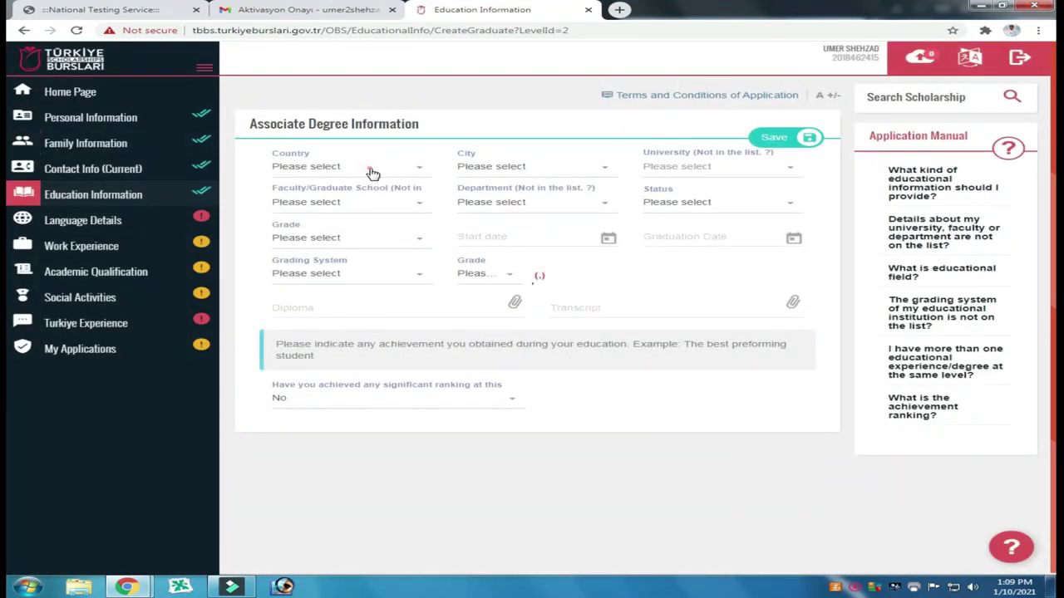
click(373, 171)
Step: Choose Pakistan, Mansehra and BISE ABBBOTABAD as the Associate Degree country, city and university
text(p)
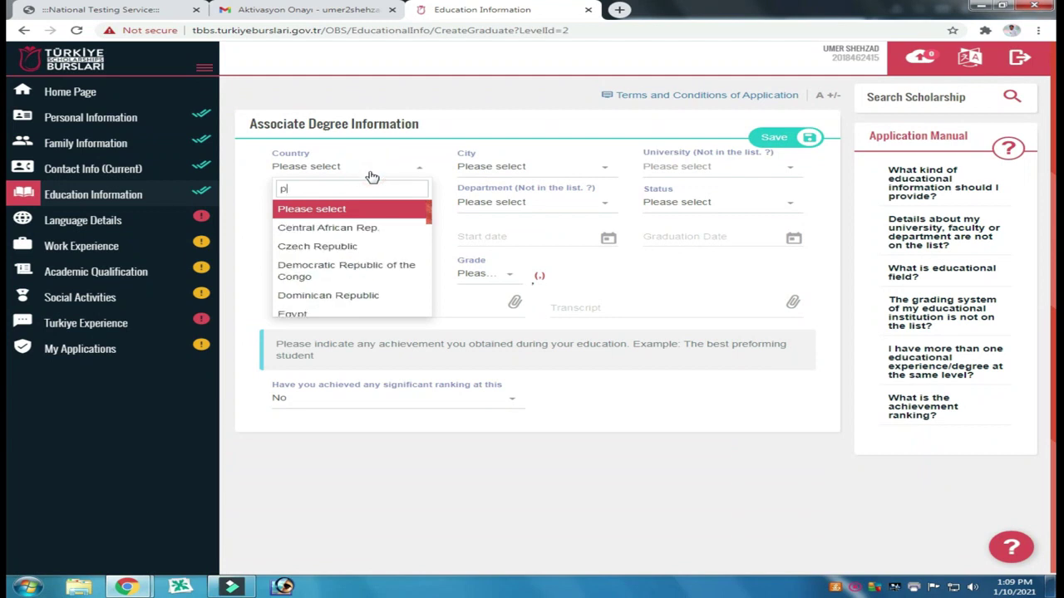
text(aki)
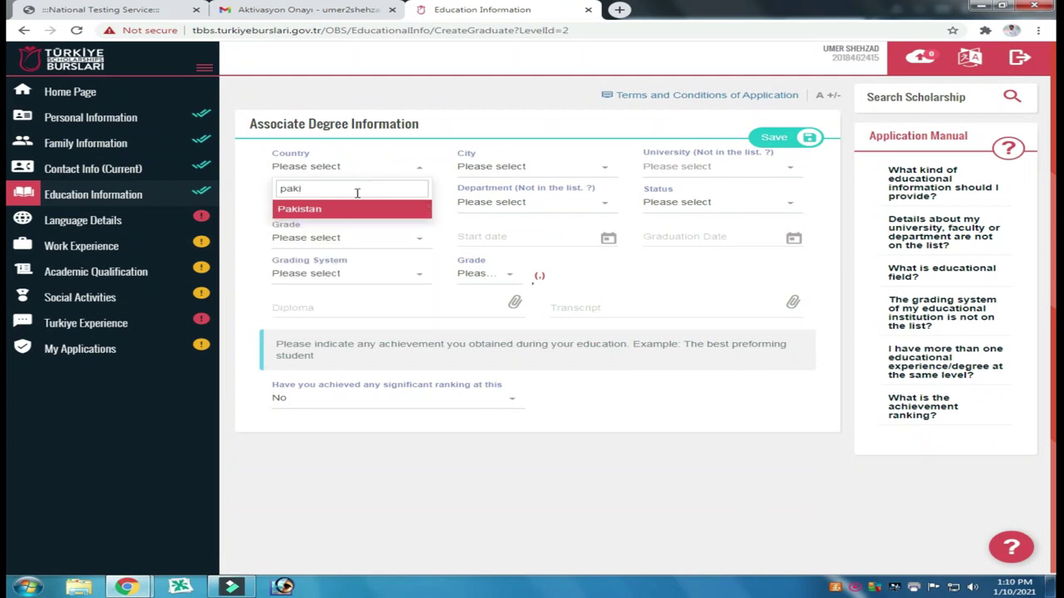
click(348, 213)
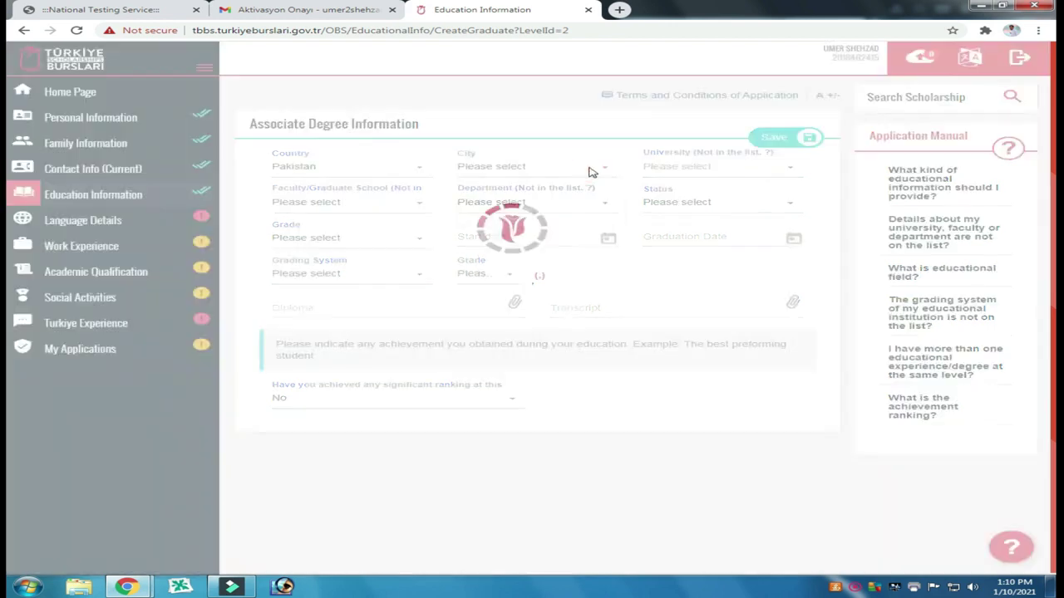
click(591, 171)
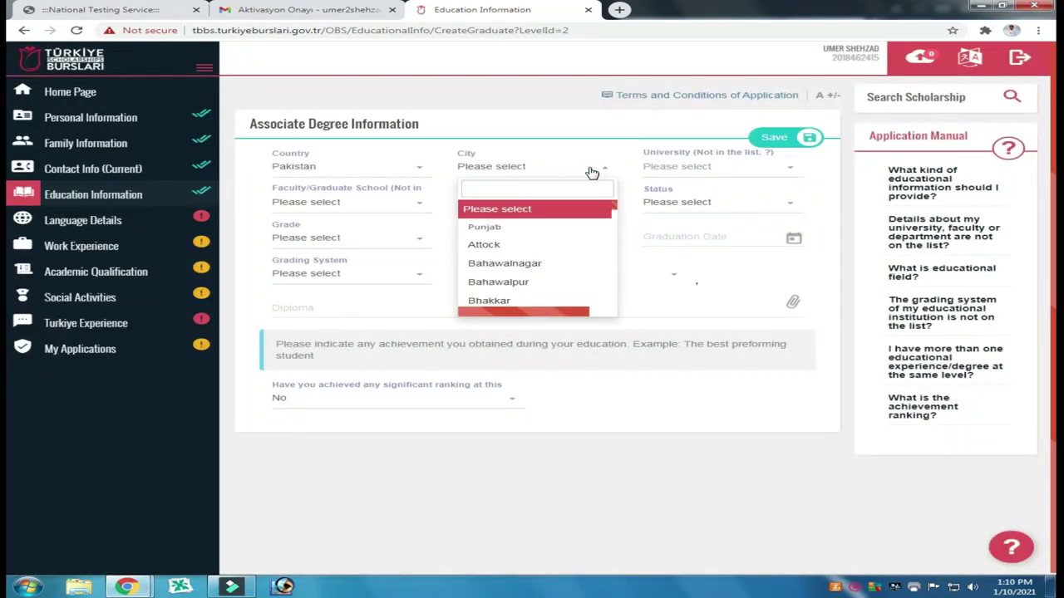
text(man)
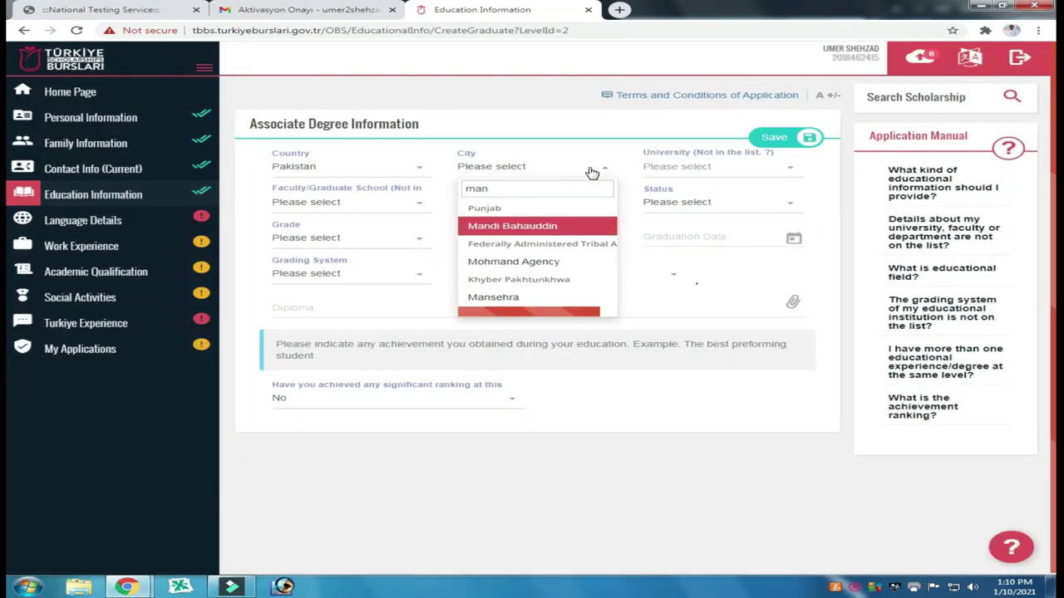
click(504, 297)
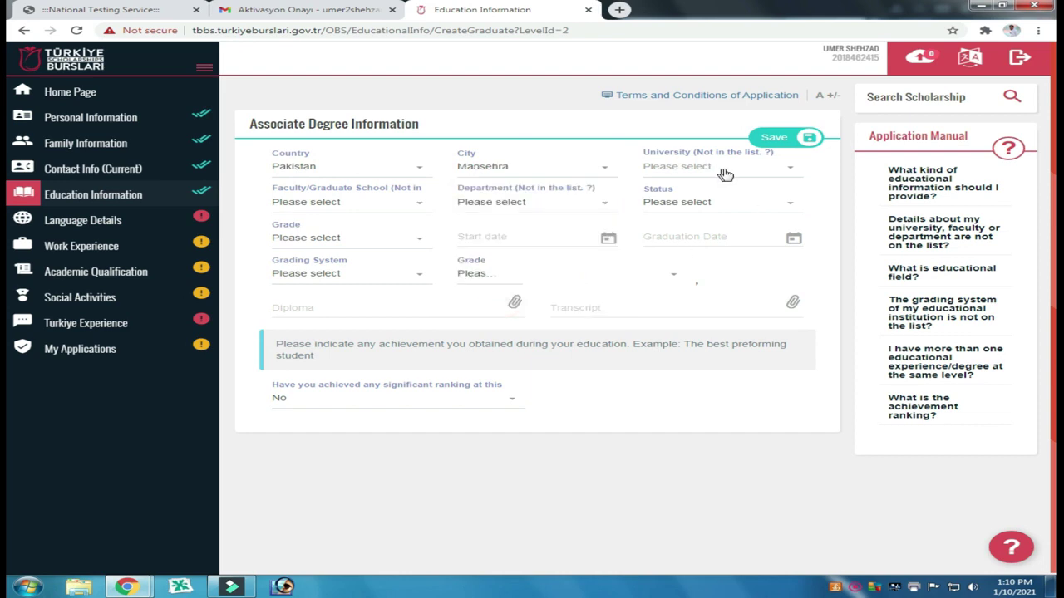
click(725, 173)
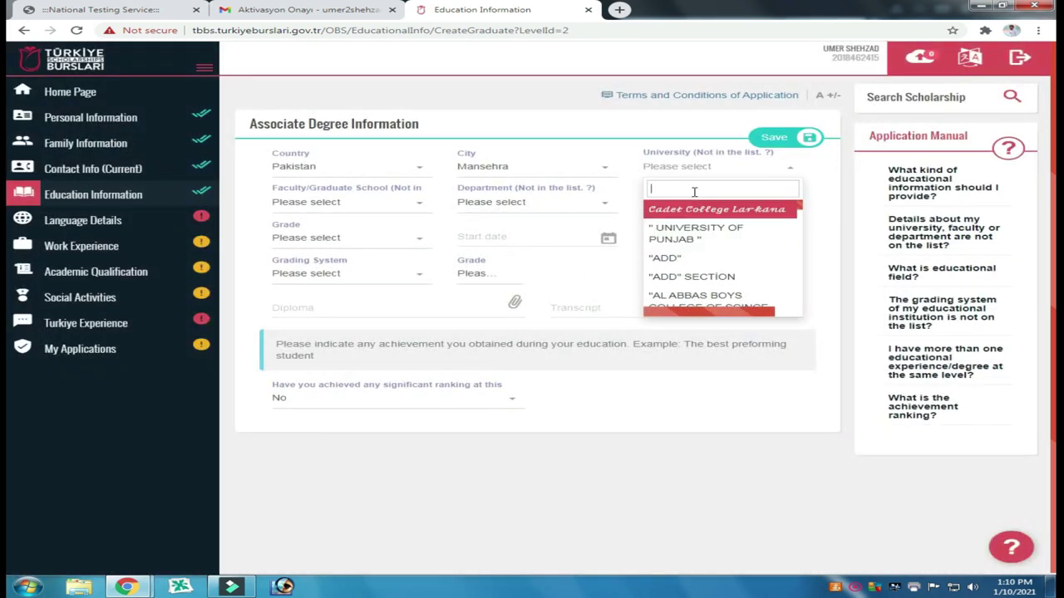
text(USE)
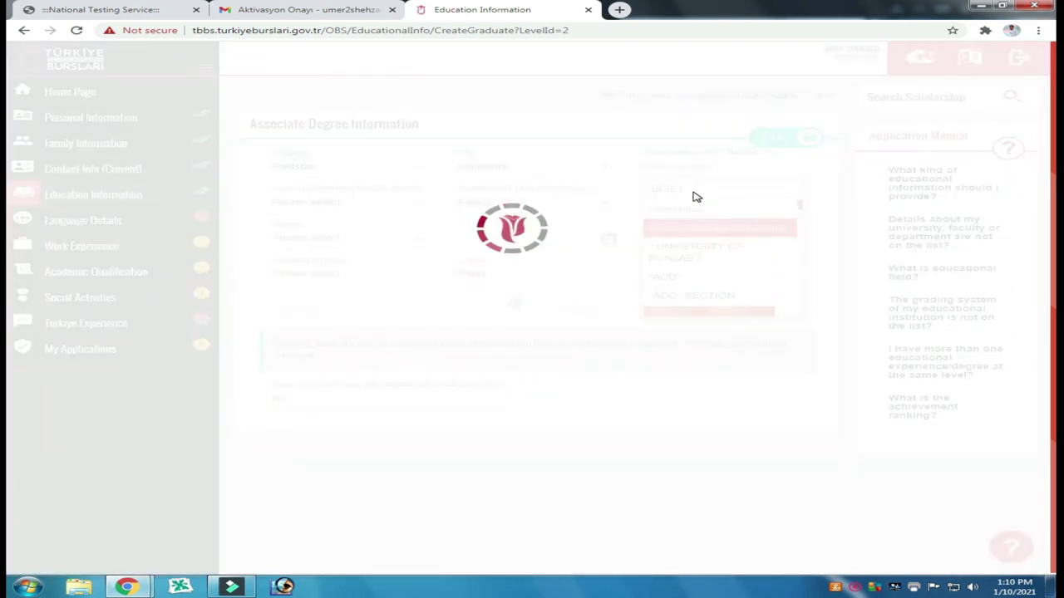
text(a)
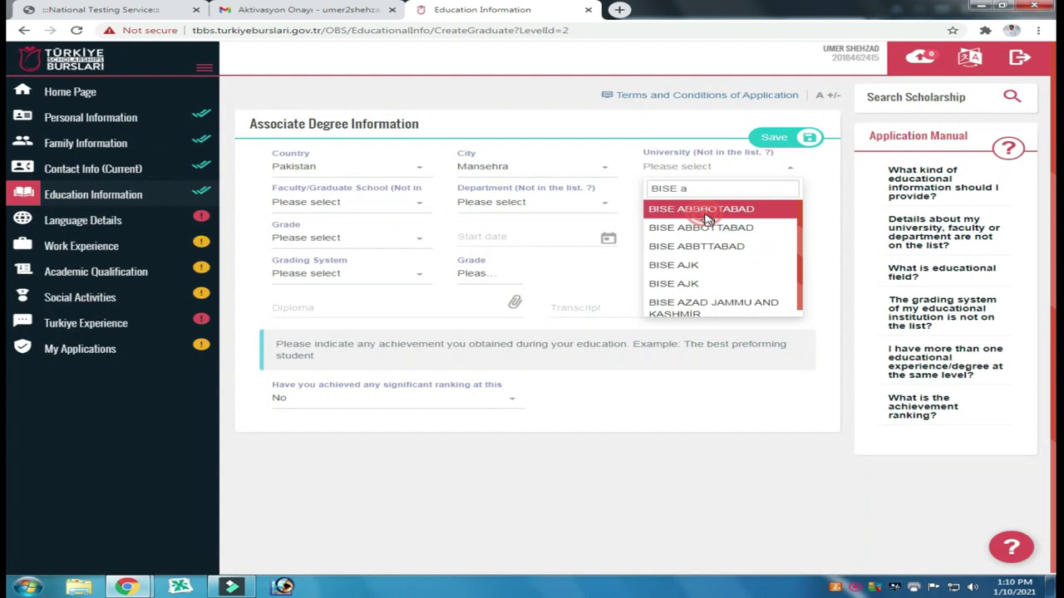
click(706, 210)
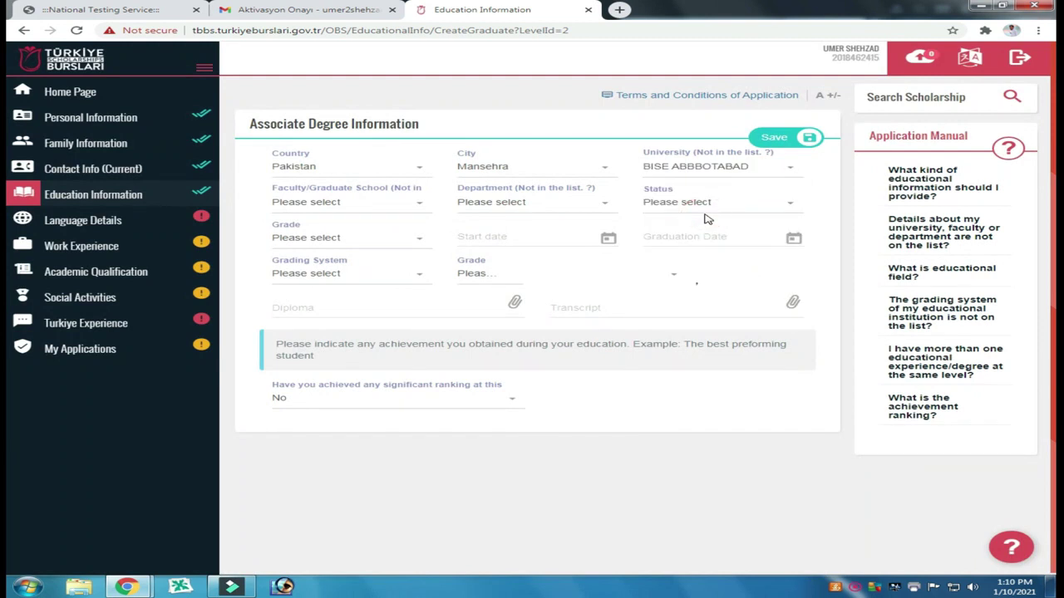
Step: Set the Associate Degree faculty to BISE ABBOTTABAD
click(418, 205)
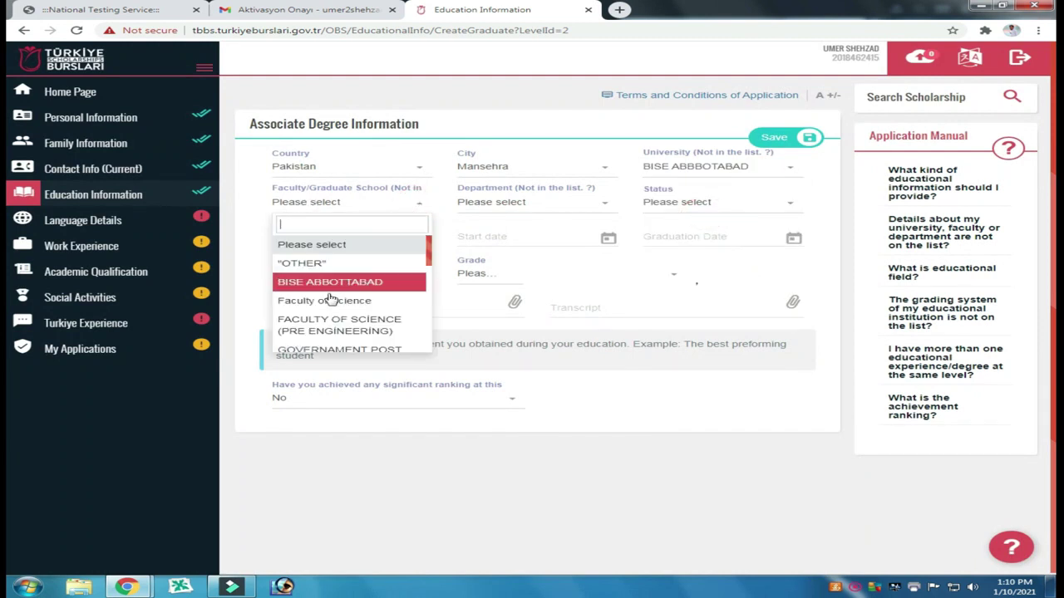
scroll(331, 309, down, 3)
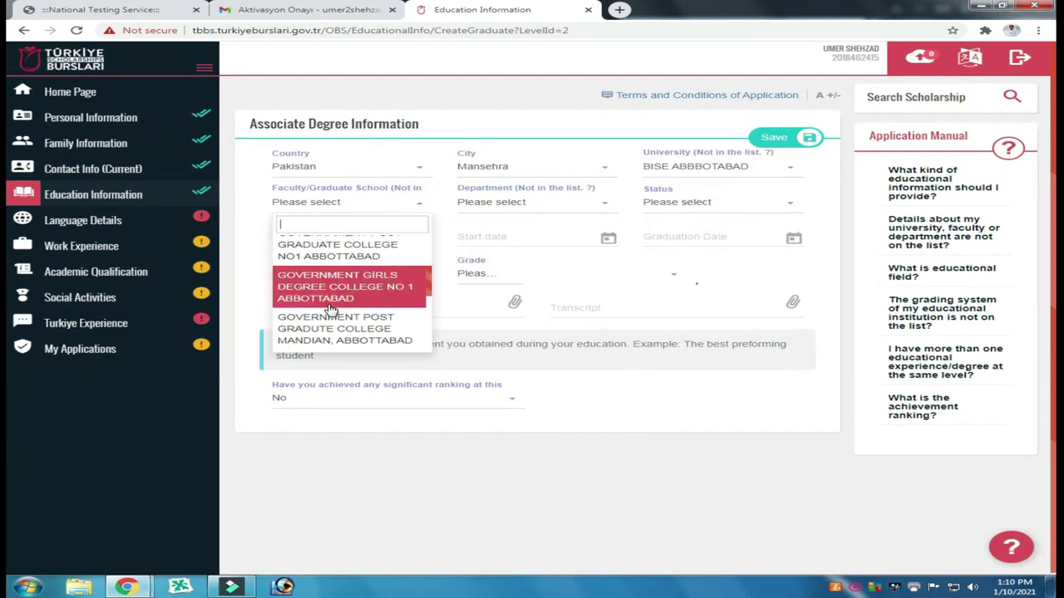
scroll(331, 307, down, 8)
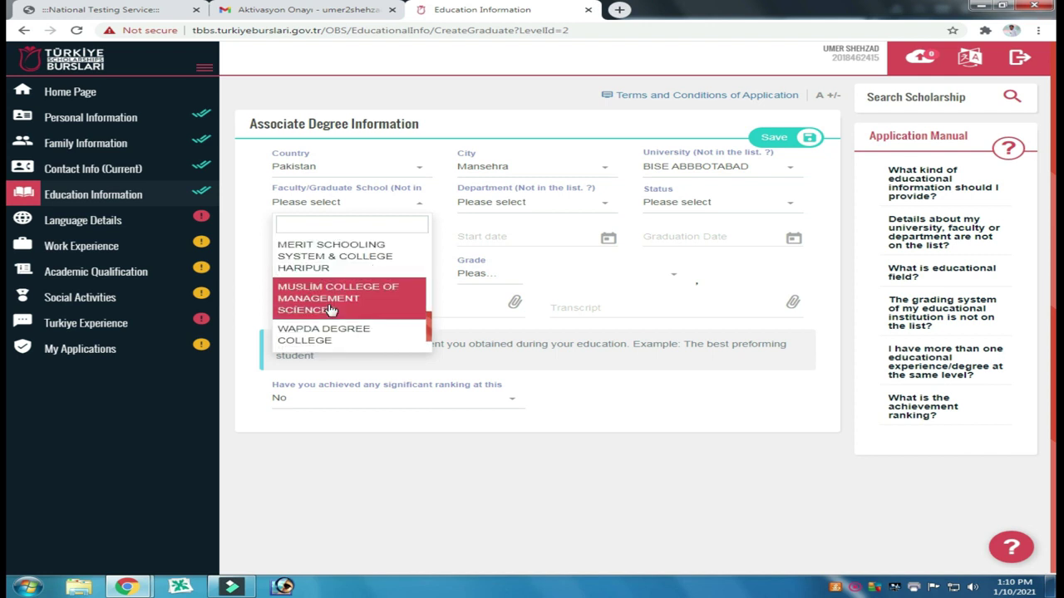
click(323, 227)
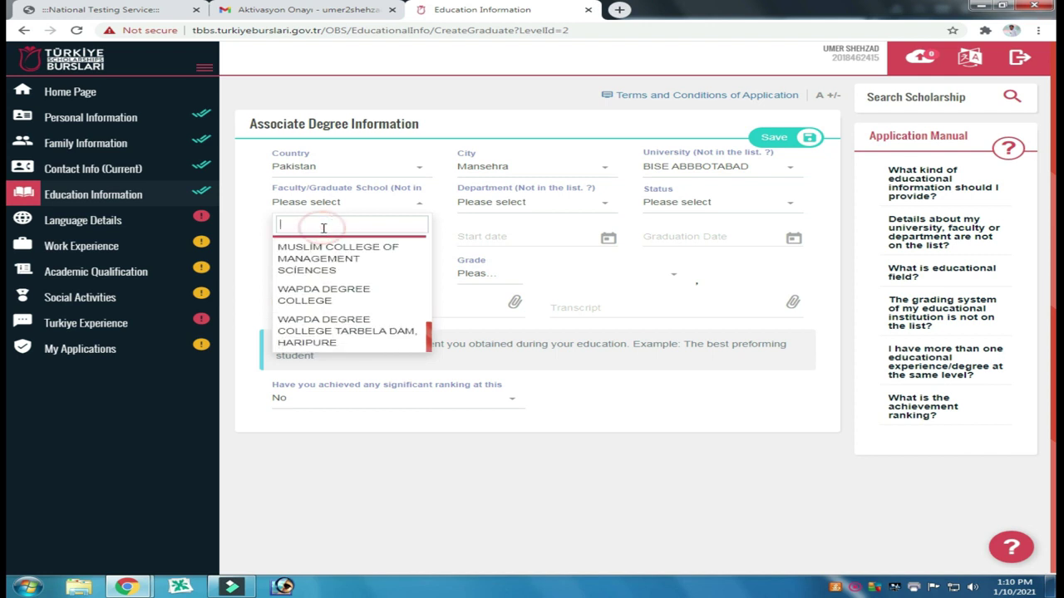
text(Ne)
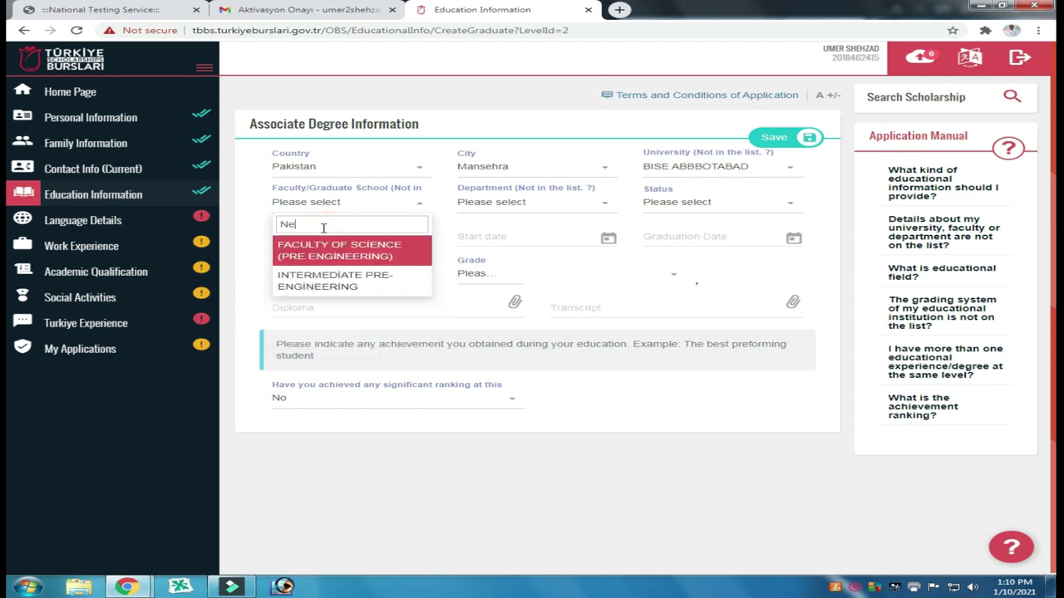
text(ne)
key(BackSpace)
key(BackSpace)
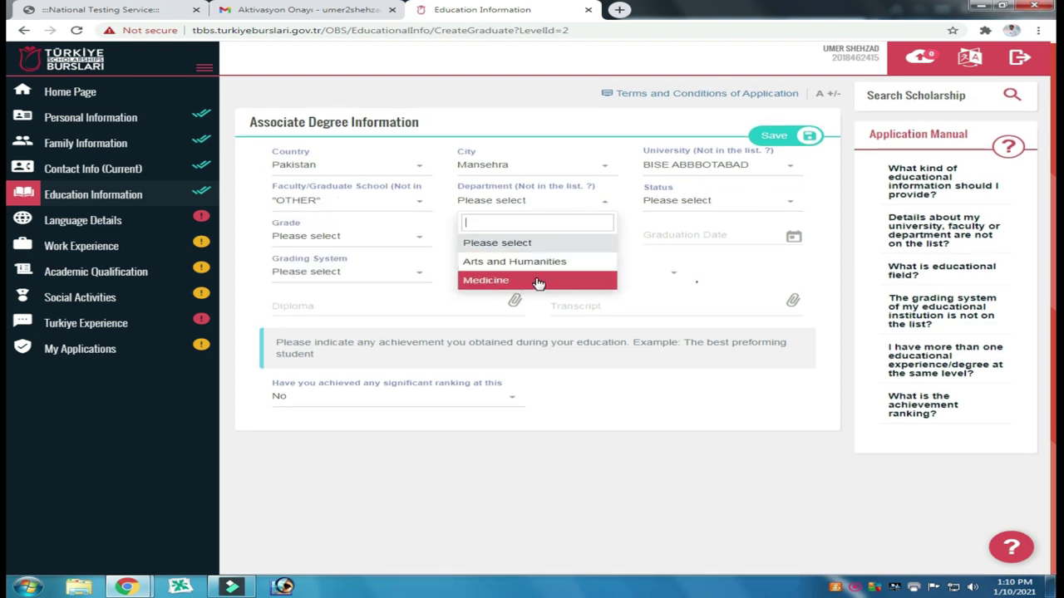
click(368, 202)
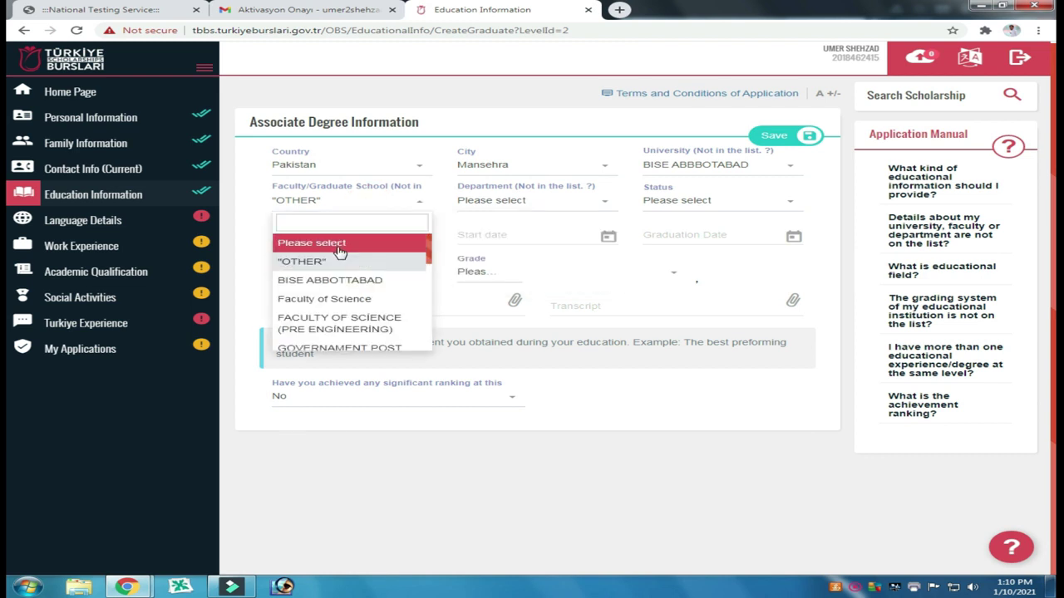
scroll(337, 253, down, 3)
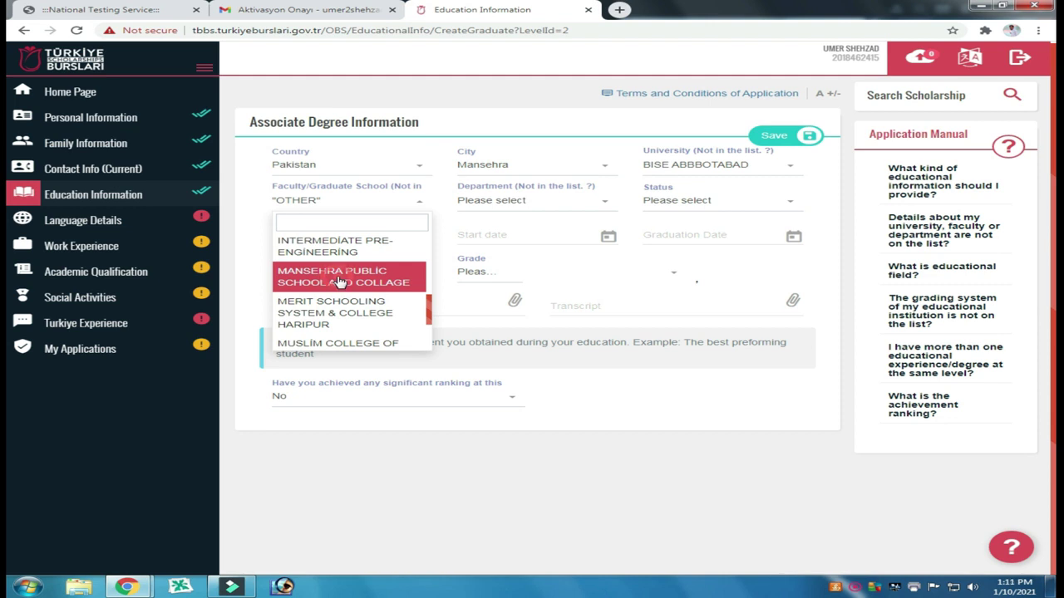
click(341, 281)
Step: Set the department to Science Education and the status to Graduate
click(537, 201)
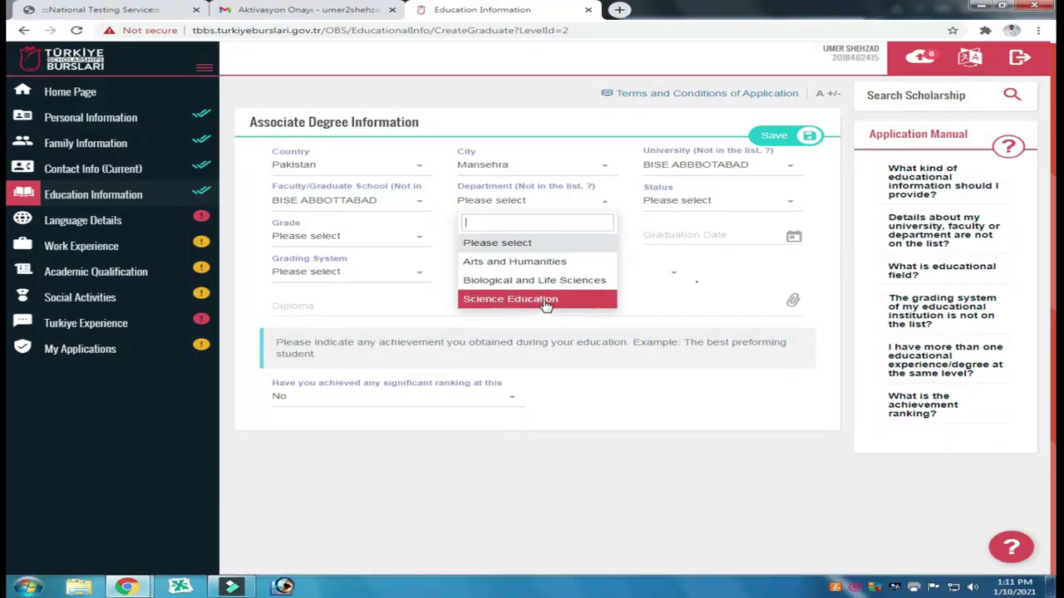
click(546, 301)
click(693, 208)
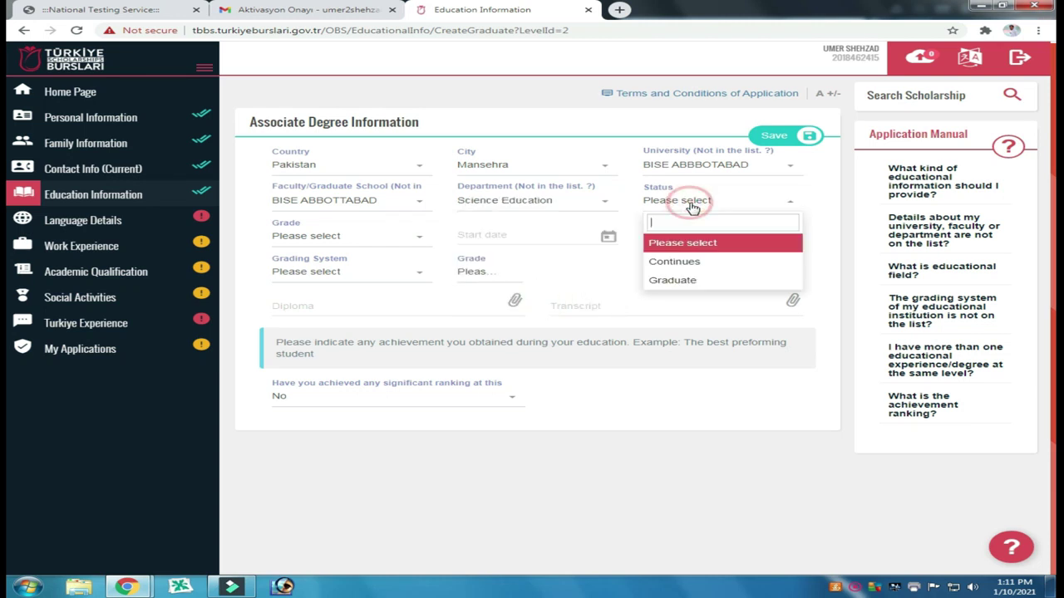
click(679, 281)
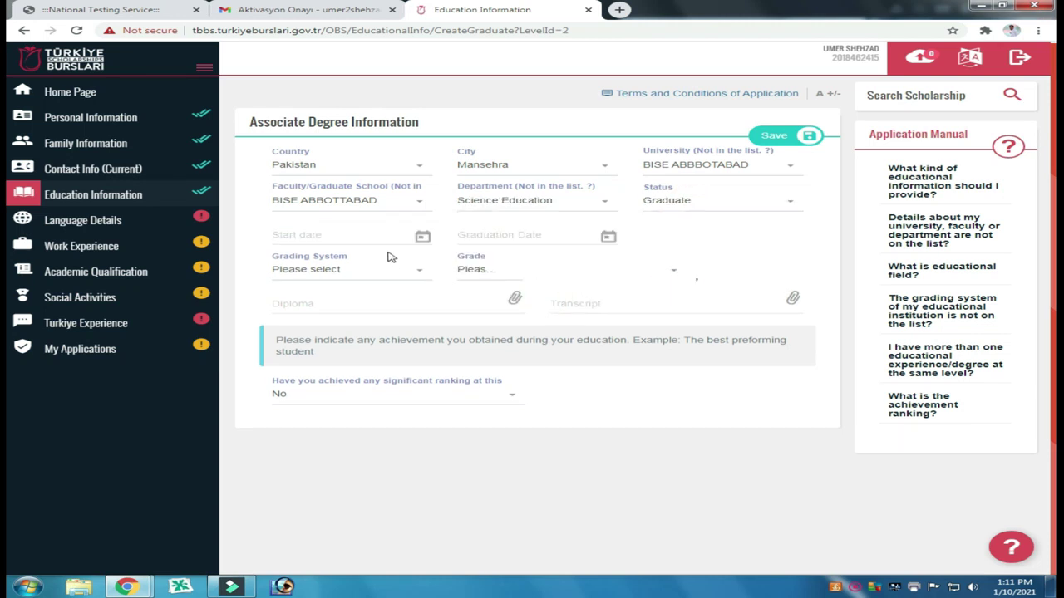
Step: Set the associate degree start date to 15 July 2013
click(334, 235)
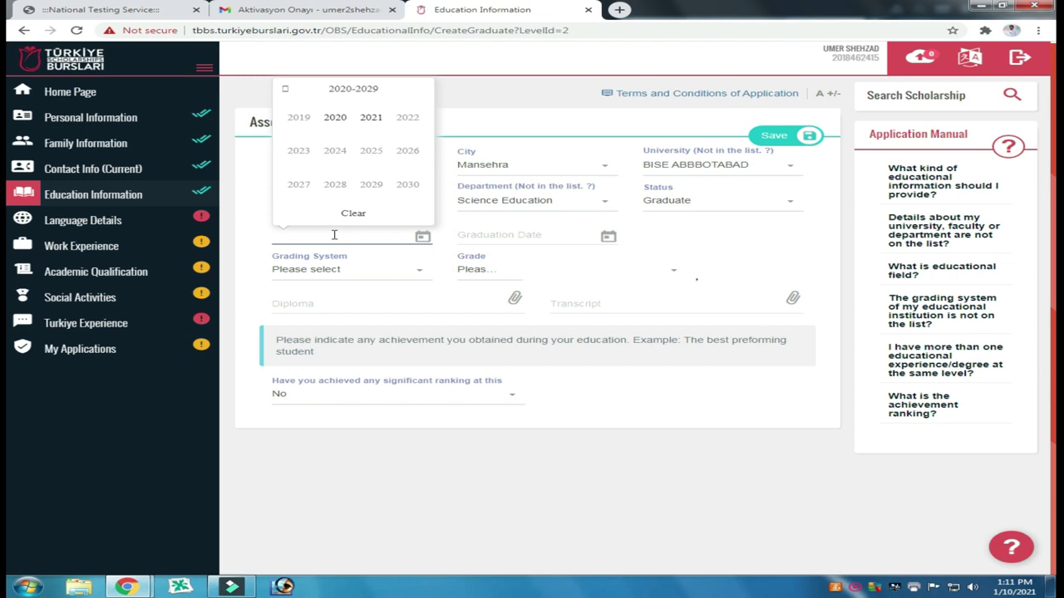
click(284, 89)
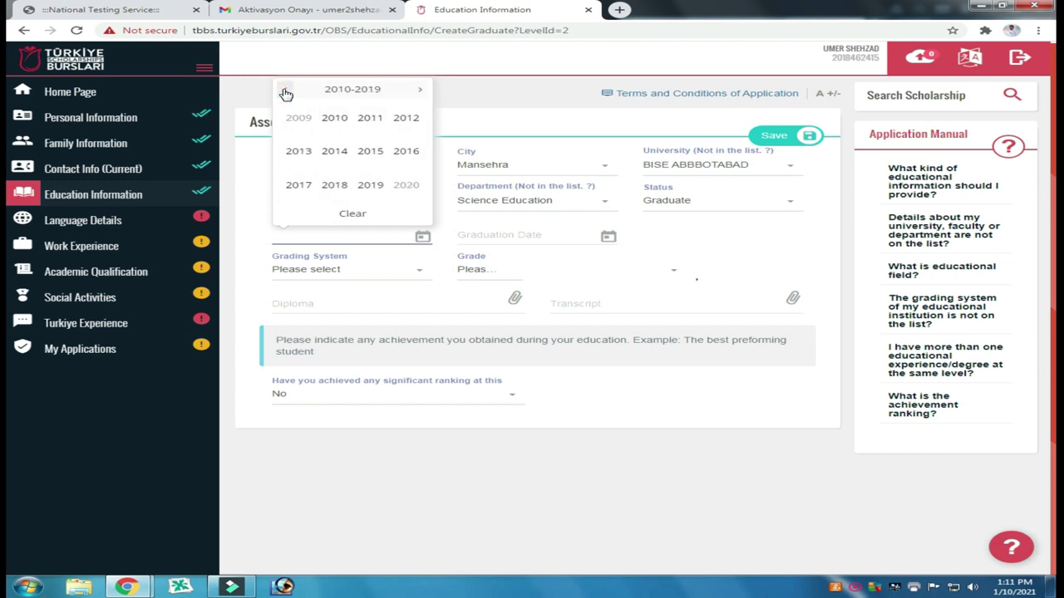
click(300, 152)
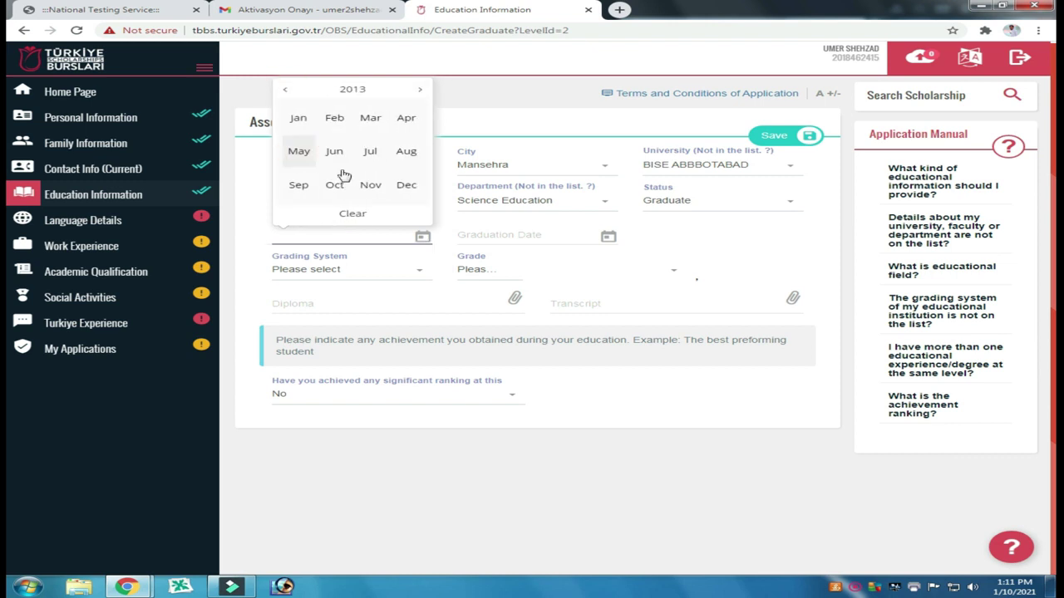
click(370, 153)
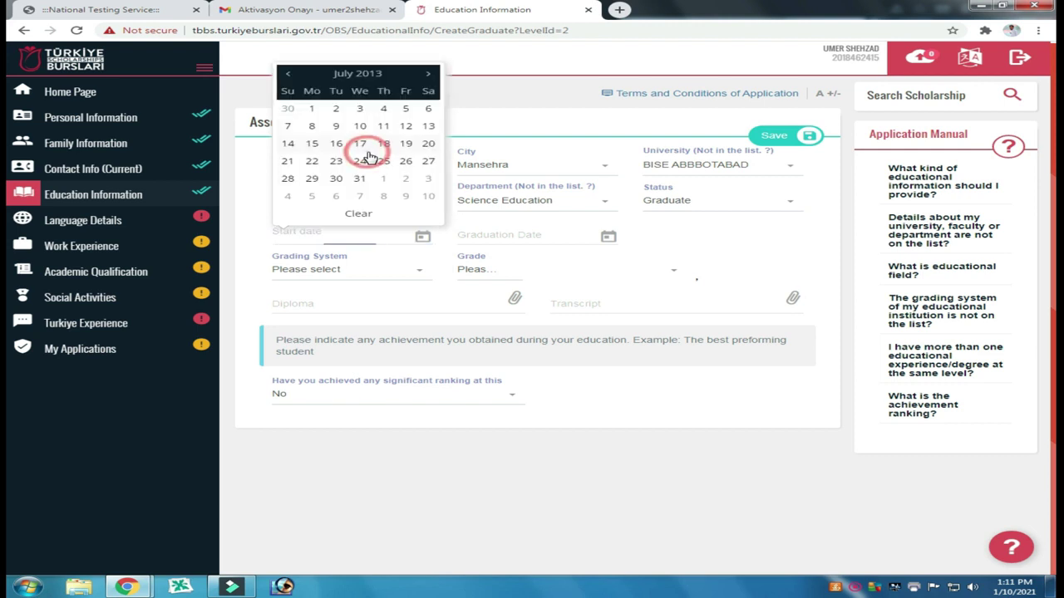
click(313, 147)
Step: Set the associate degree graduation date to 15 August 2015
click(542, 236)
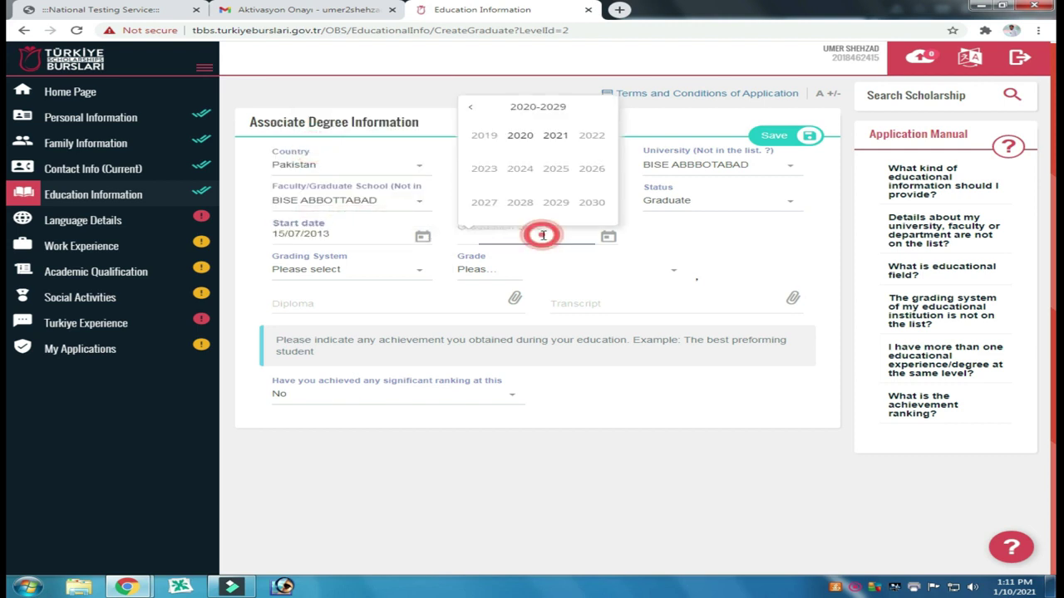
click(470, 106)
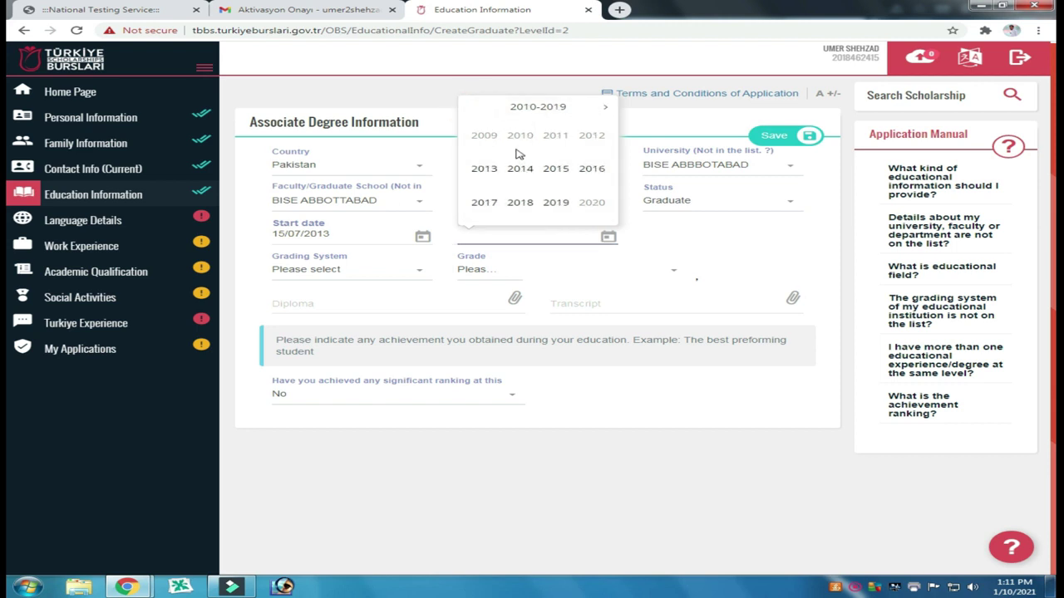
click(555, 168)
click(591, 169)
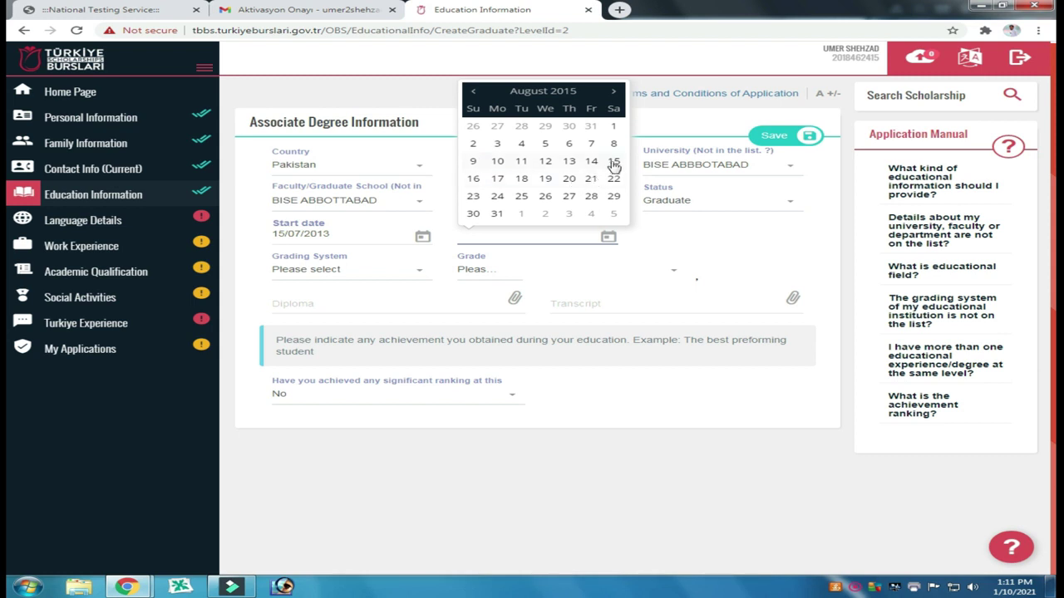
click(613, 163)
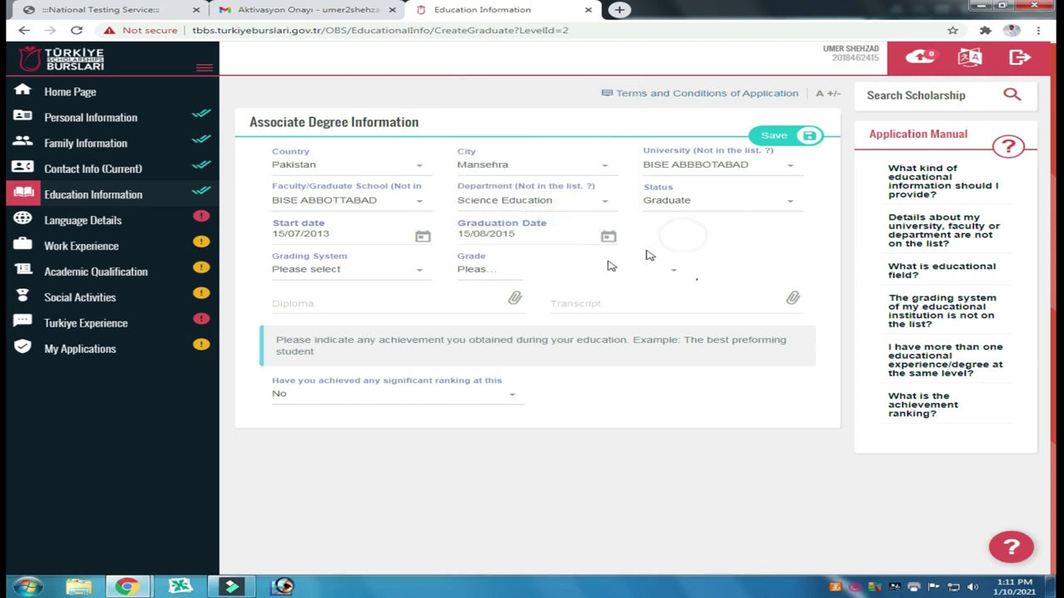
Step: Select the 100 grading system, then choose 82 and 35 in the two grade dropdowns
click(421, 277)
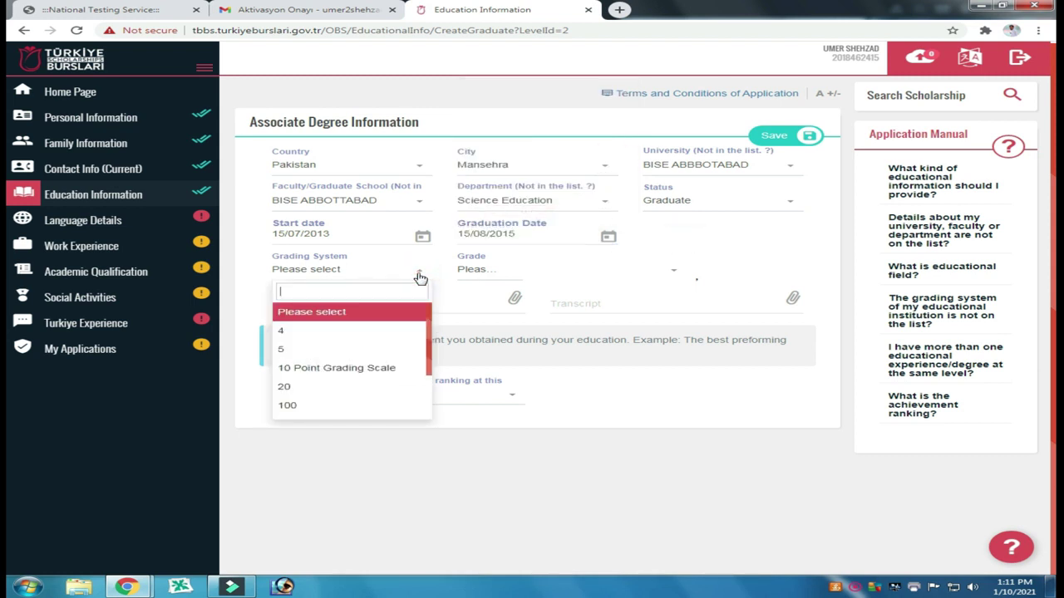
click(293, 405)
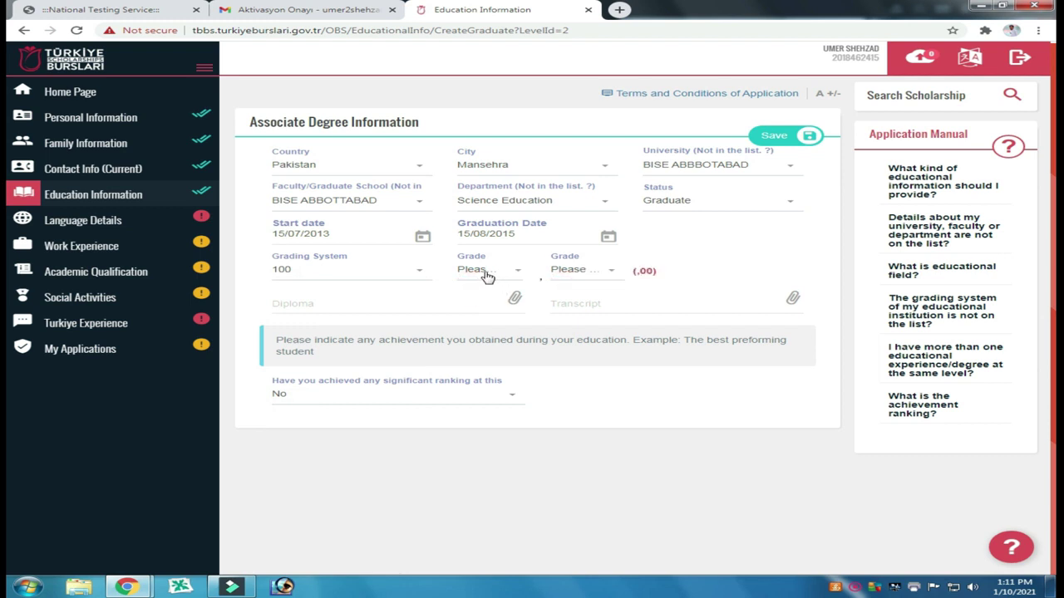
click(486, 271)
scroll(472, 373, down, 5)
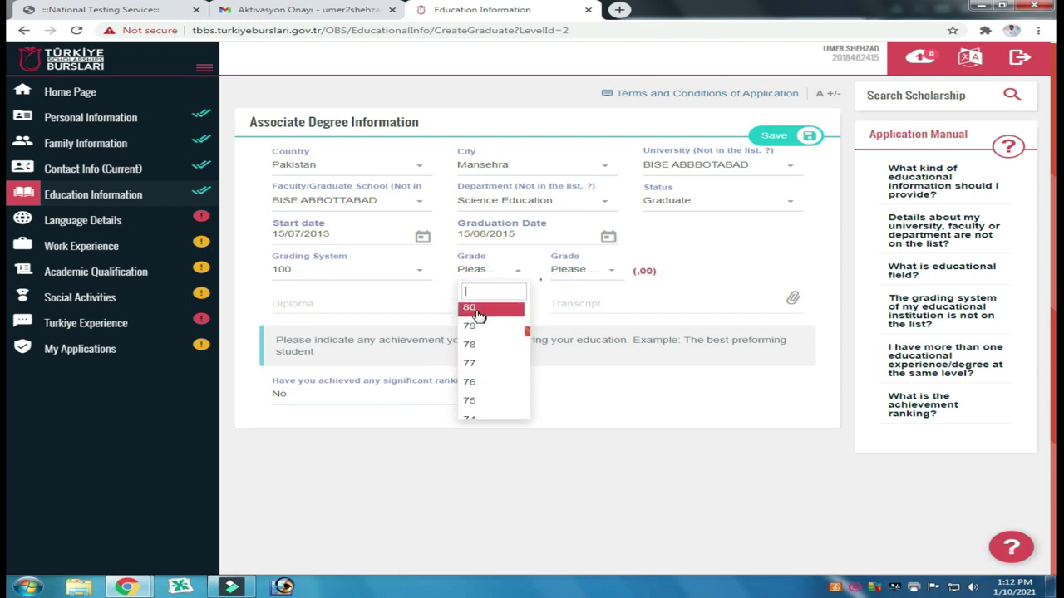
scroll(478, 312, up, 1)
click(482, 327)
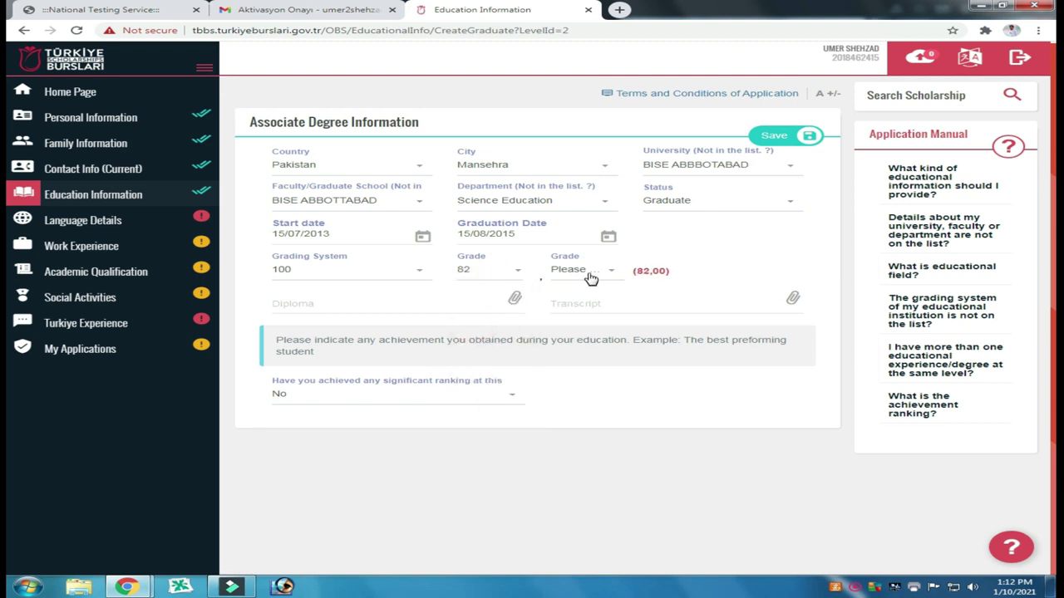
click(589, 276)
scroll(571, 397, down, 5)
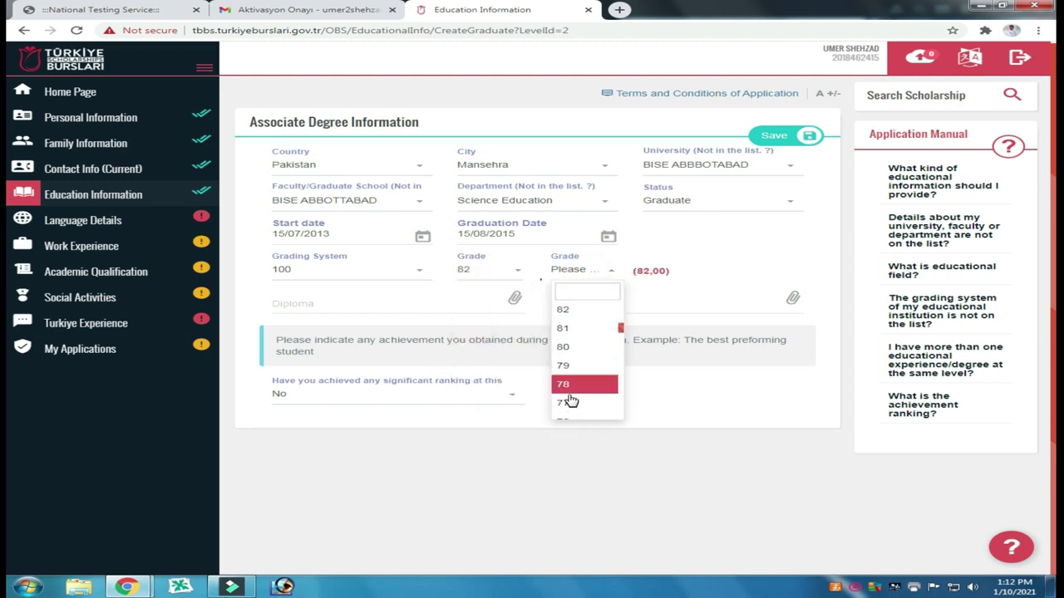
scroll(571, 397, down, 15)
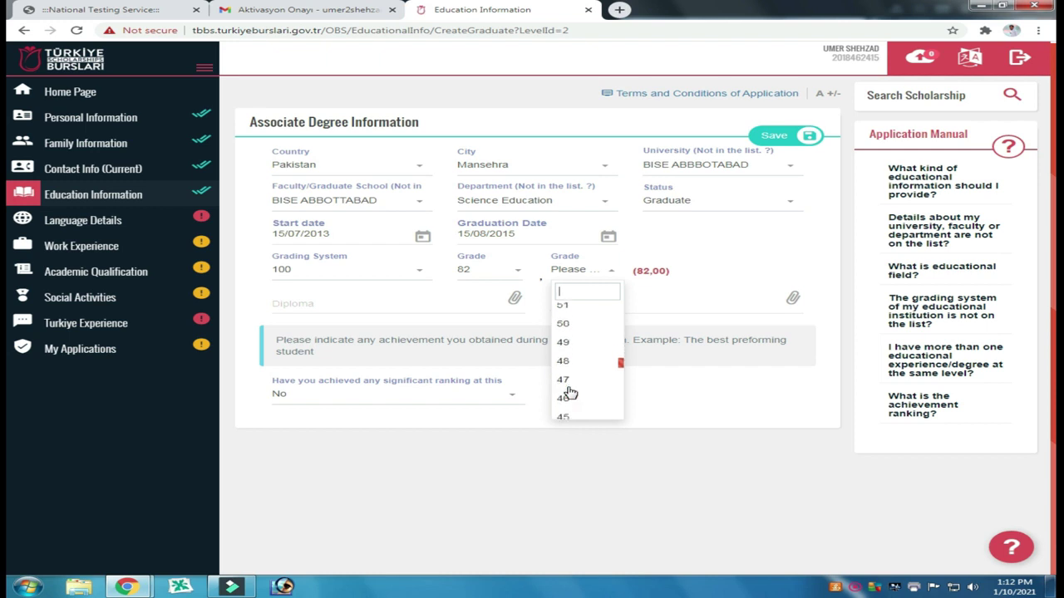
click(565, 370)
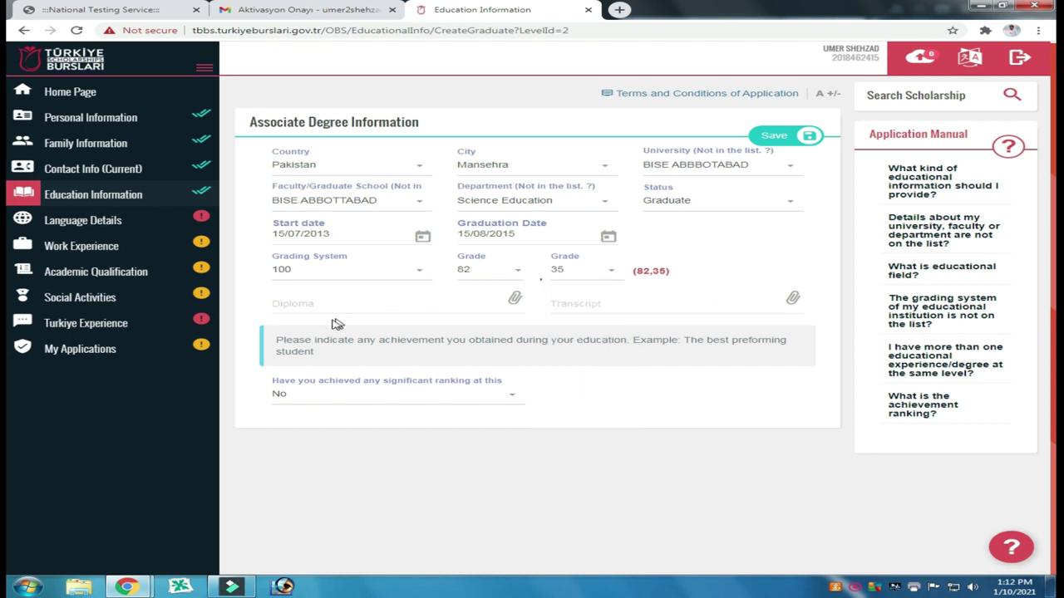
click(515, 300)
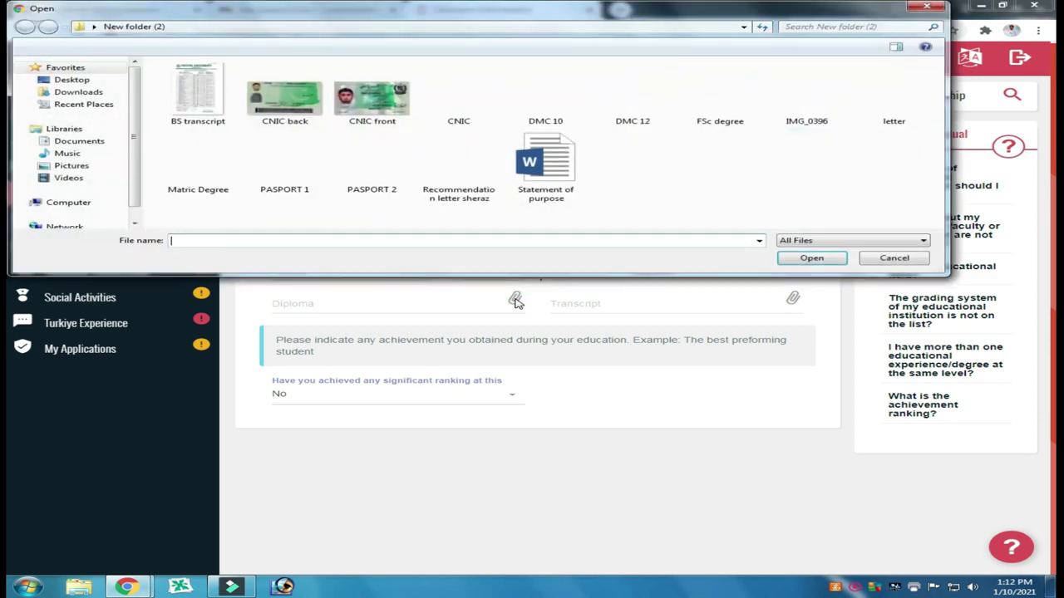
Step: Attach FSc degree.jpg as the diploma and DMC 12.jpg as the transcript
click(720, 98)
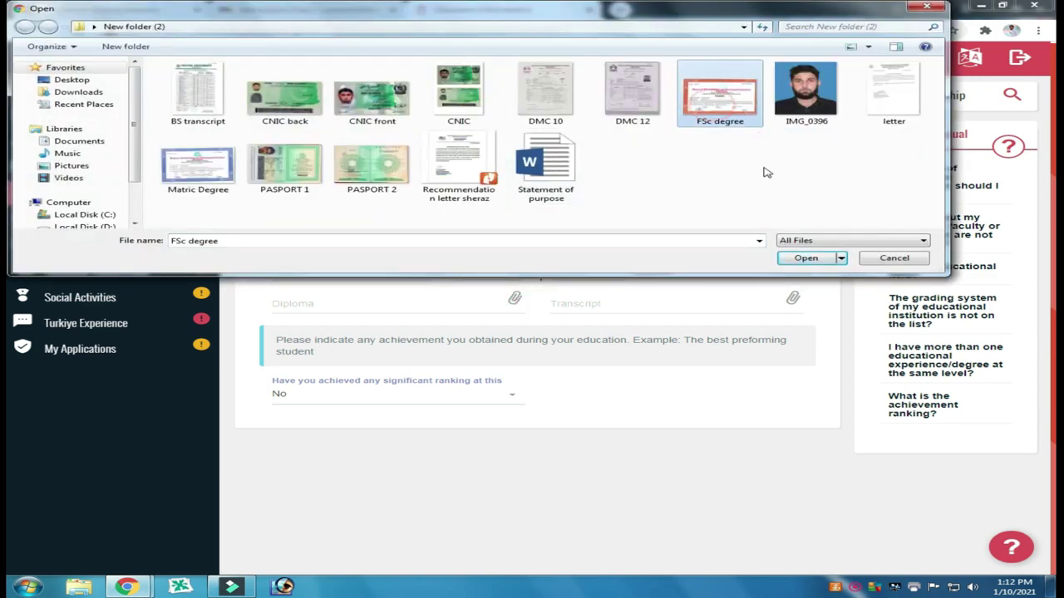
click(803, 259)
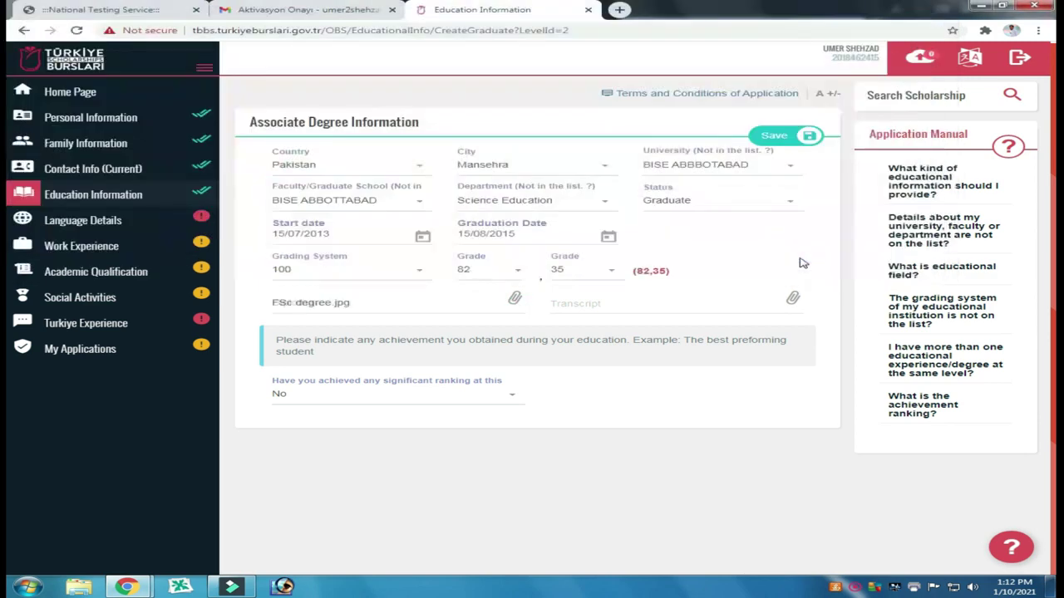
click(792, 301)
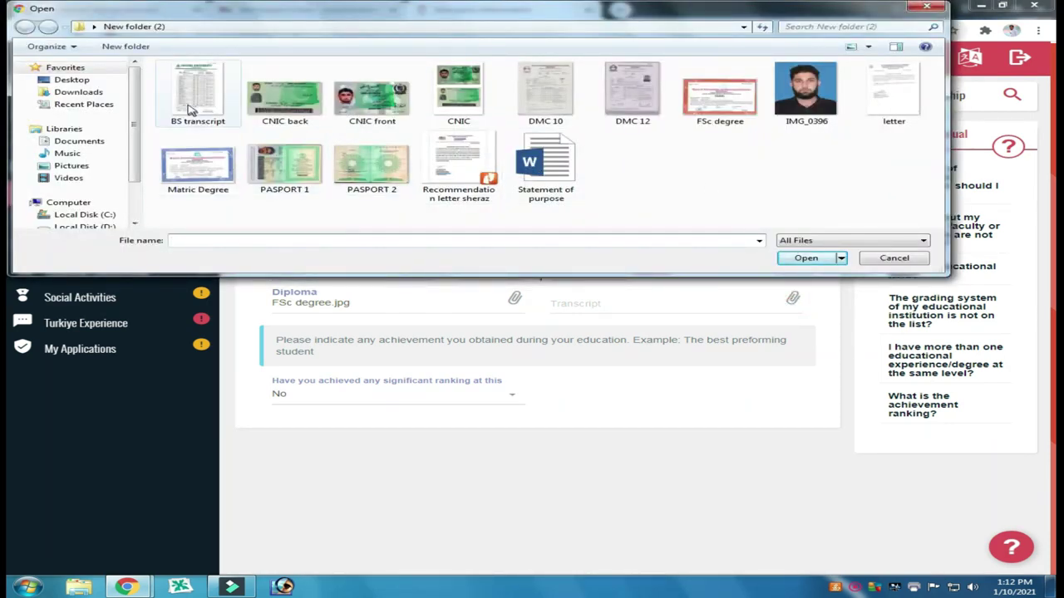
click(631, 90)
click(802, 259)
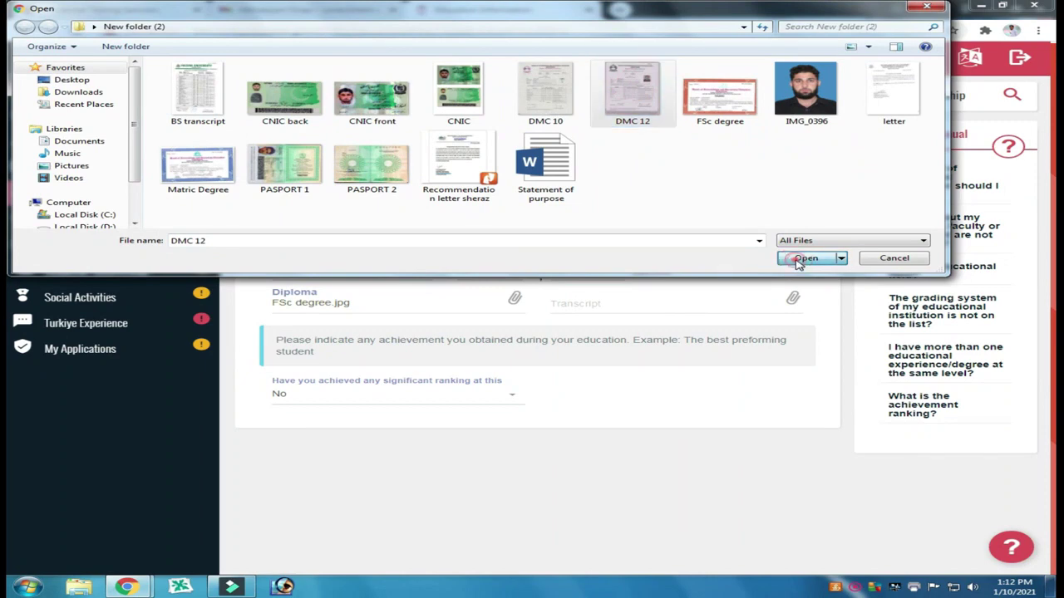
Step: Keep the significant ranking answer set to No
click(466, 405)
click(333, 474)
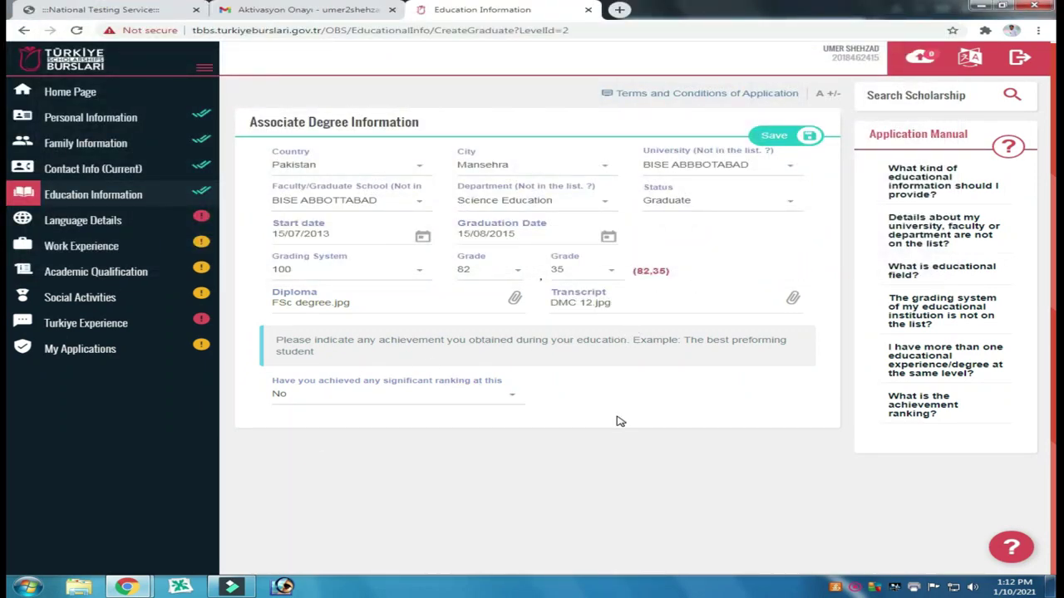
scroll(594, 407, up, 1)
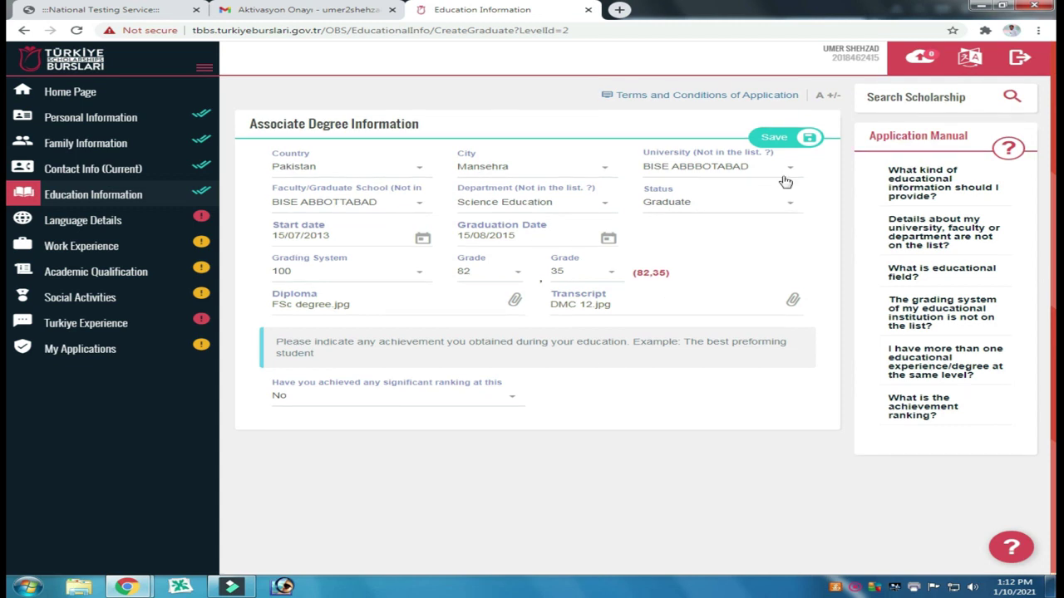
Step: Save the Associate Degree entry, then add a new Bachelor's Degree entry
click(775, 140)
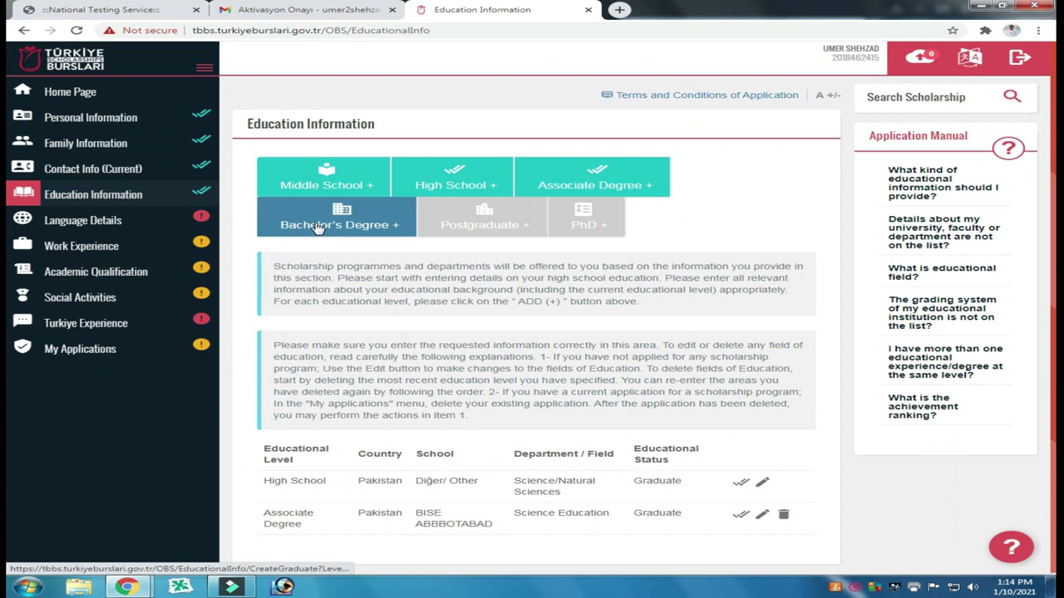
scroll(406, 498, down, 1)
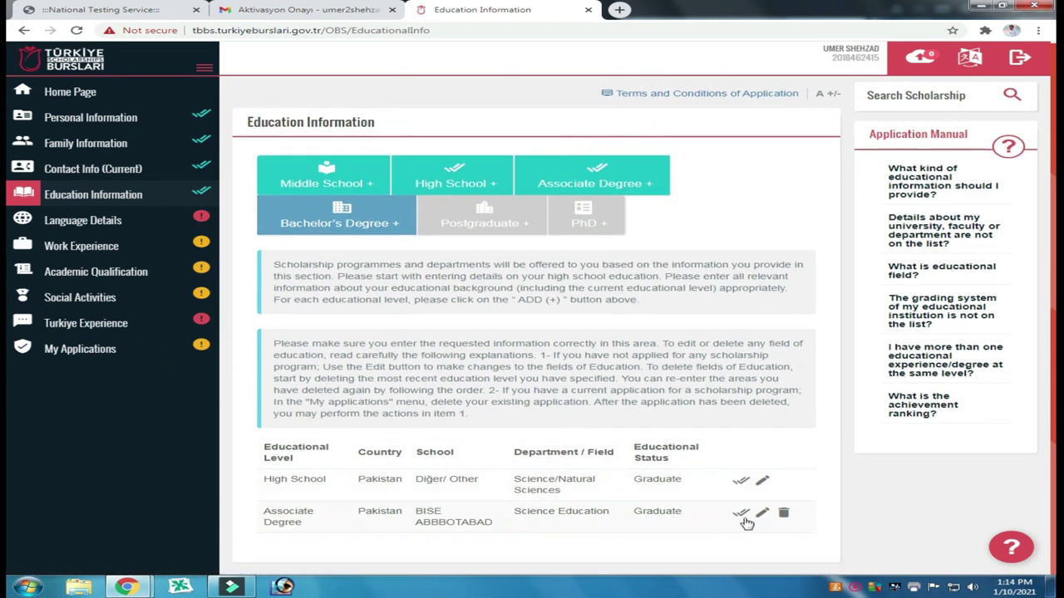
click(350, 223)
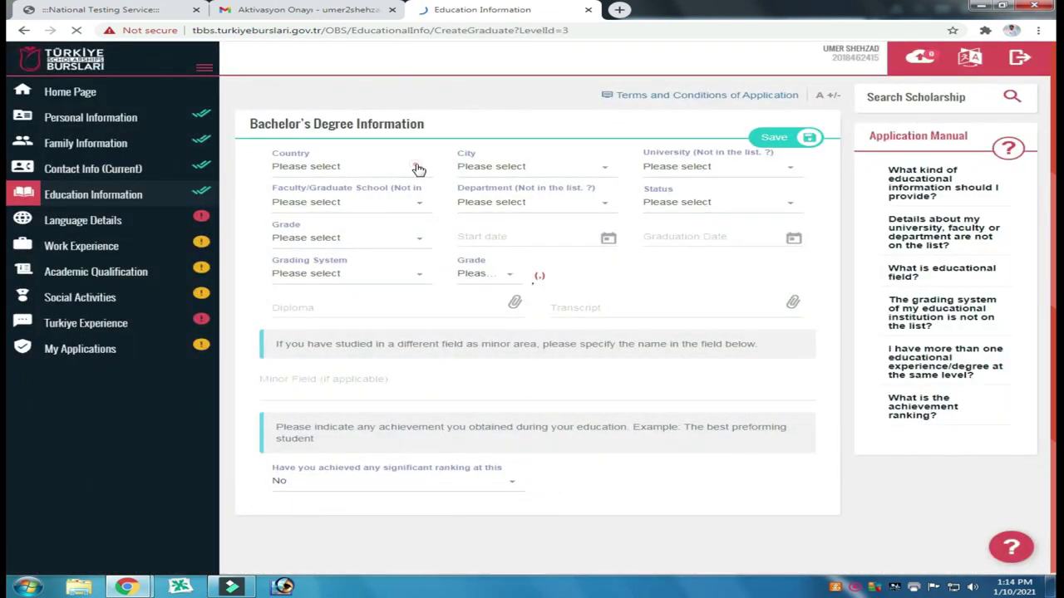
Step: Choose Pakistan, Mansehra and HAZARA UNIVERSITY DHODIAL as the Bachelor's country, city and university
click(419, 168)
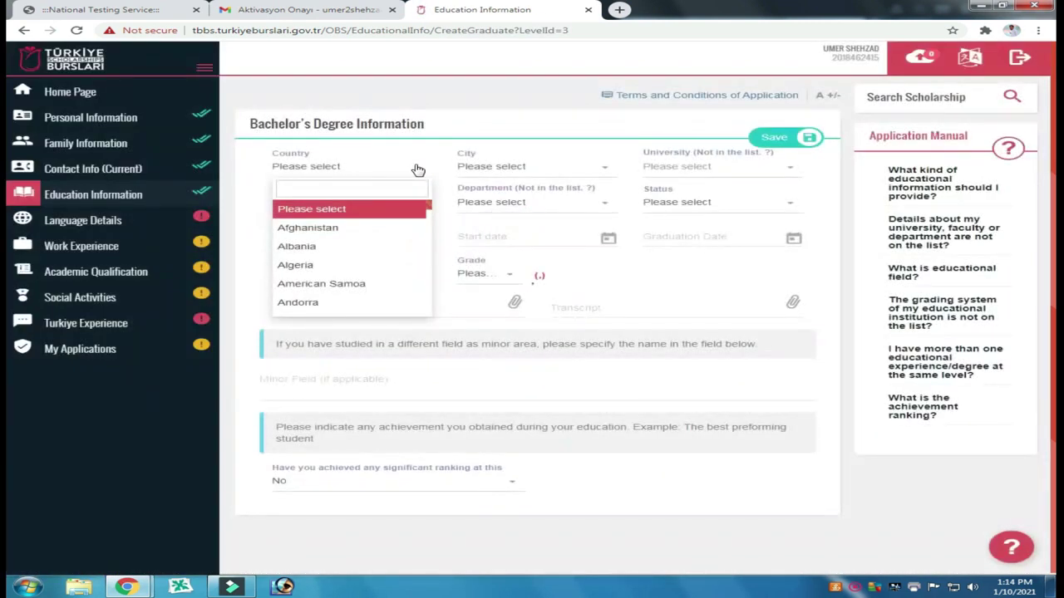
text(pa)
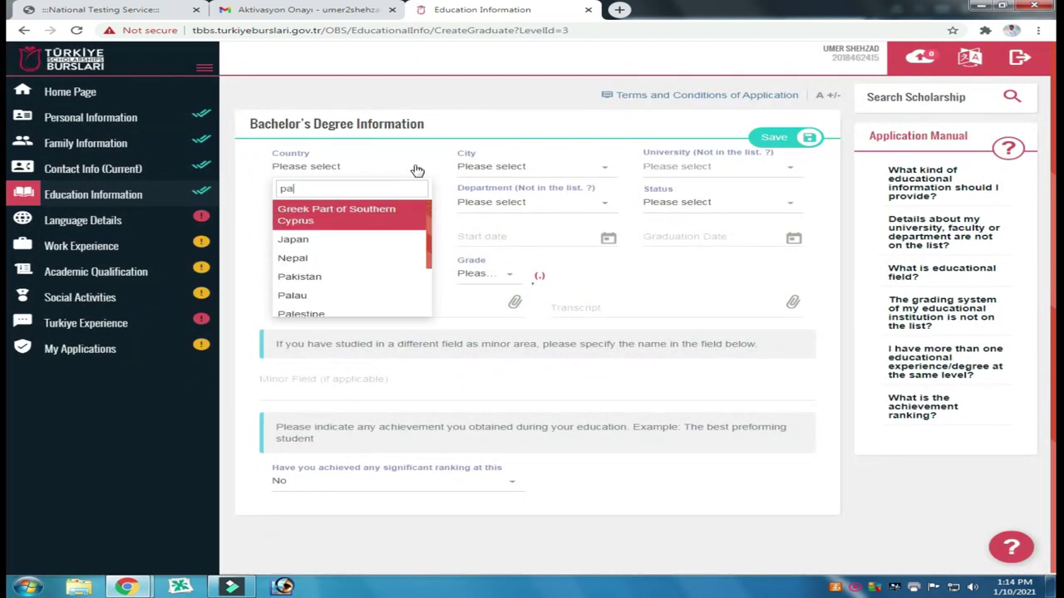
click(297, 276)
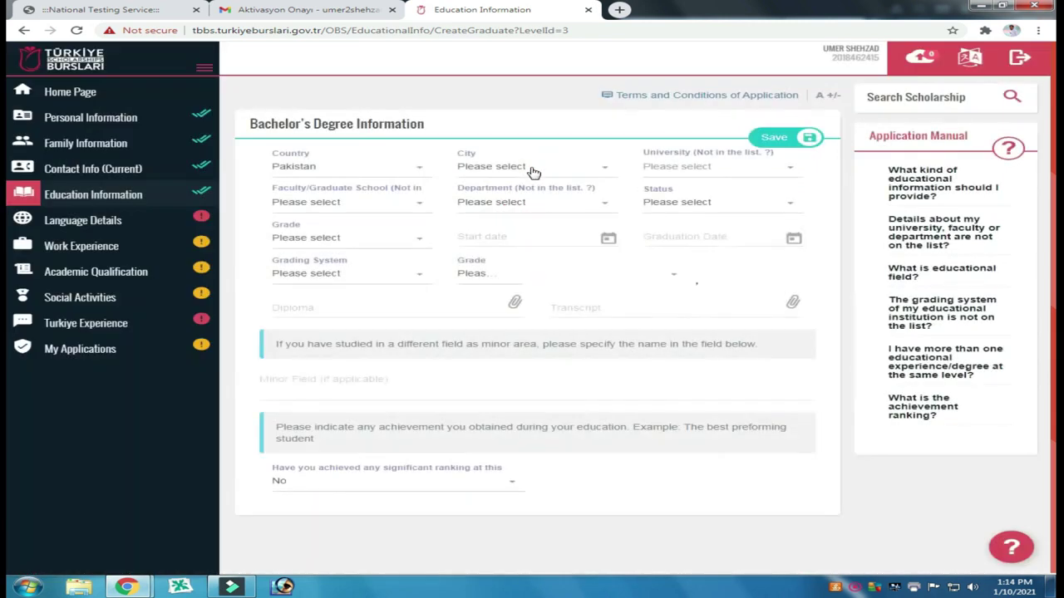
click(530, 167)
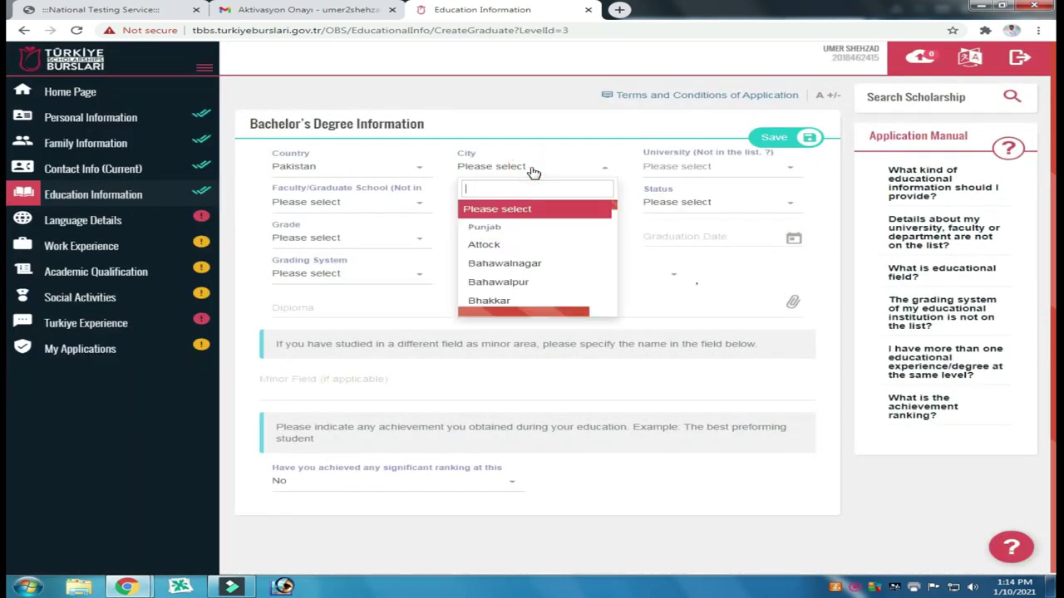
text(mans)
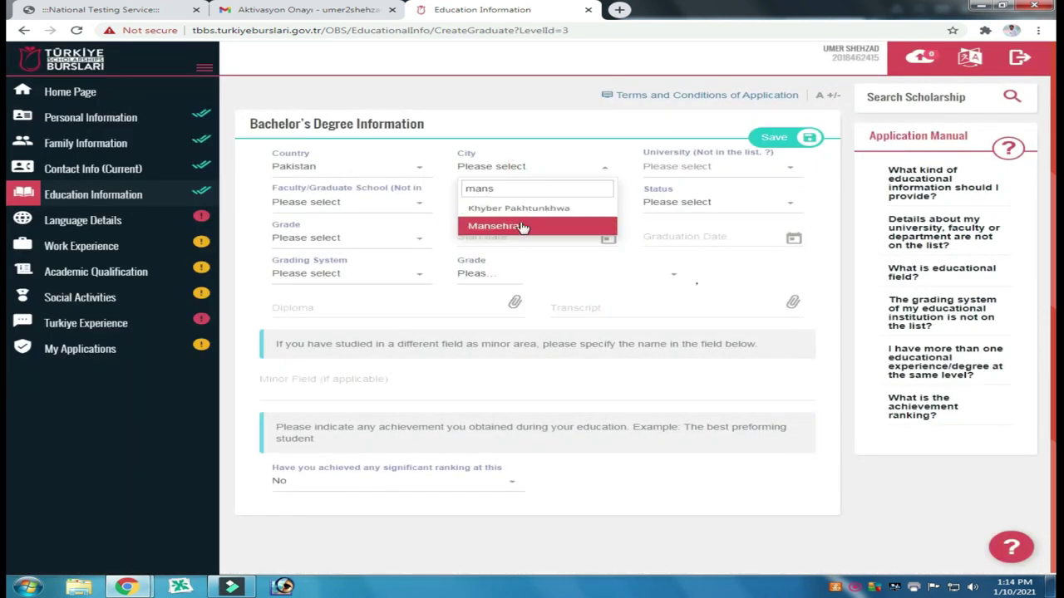
click(522, 226)
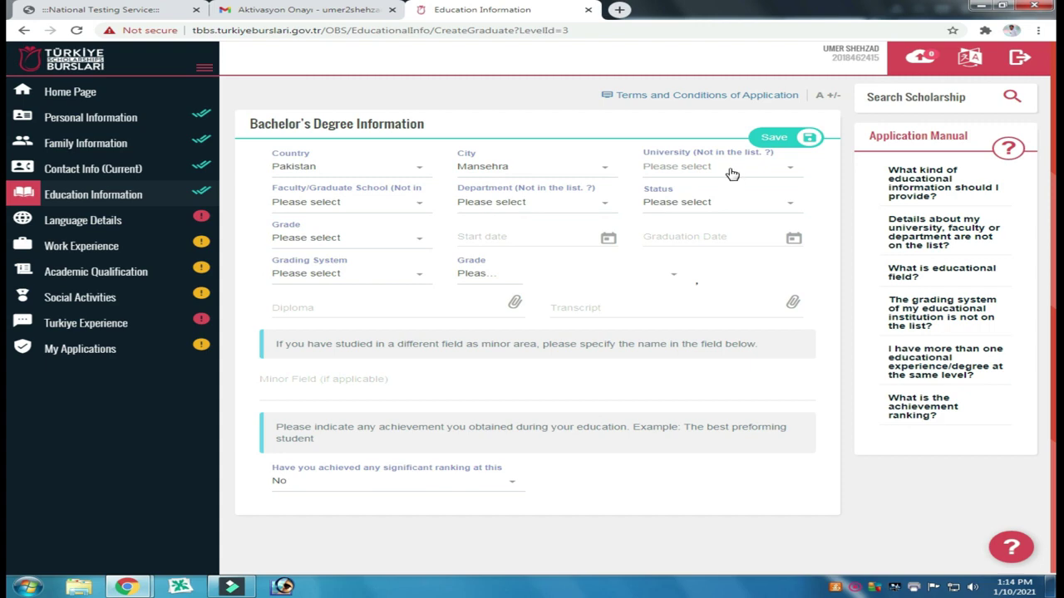
click(731, 167)
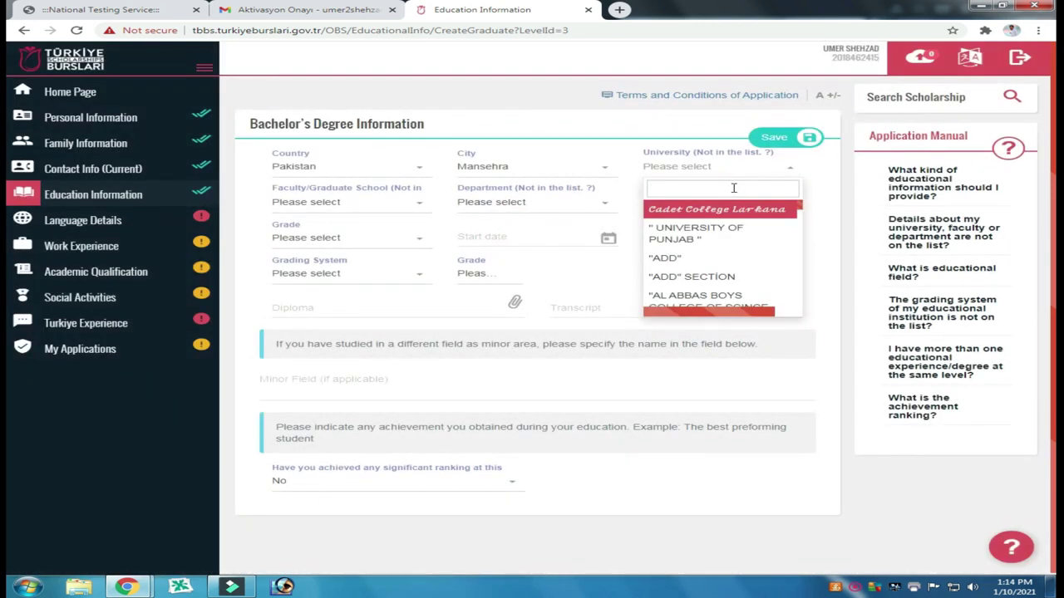
text(Hazara Uni)
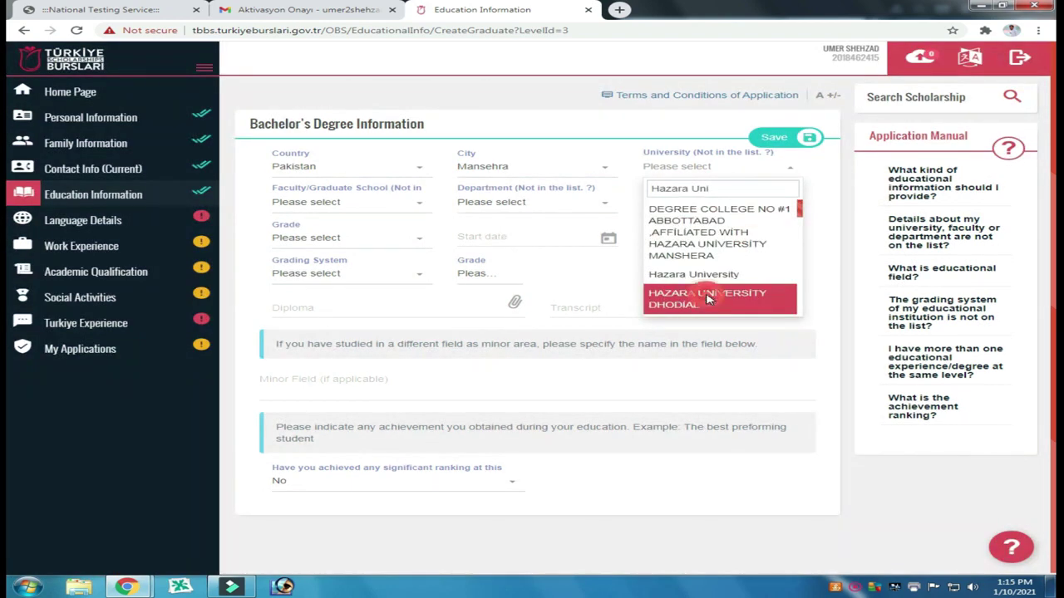
click(711, 301)
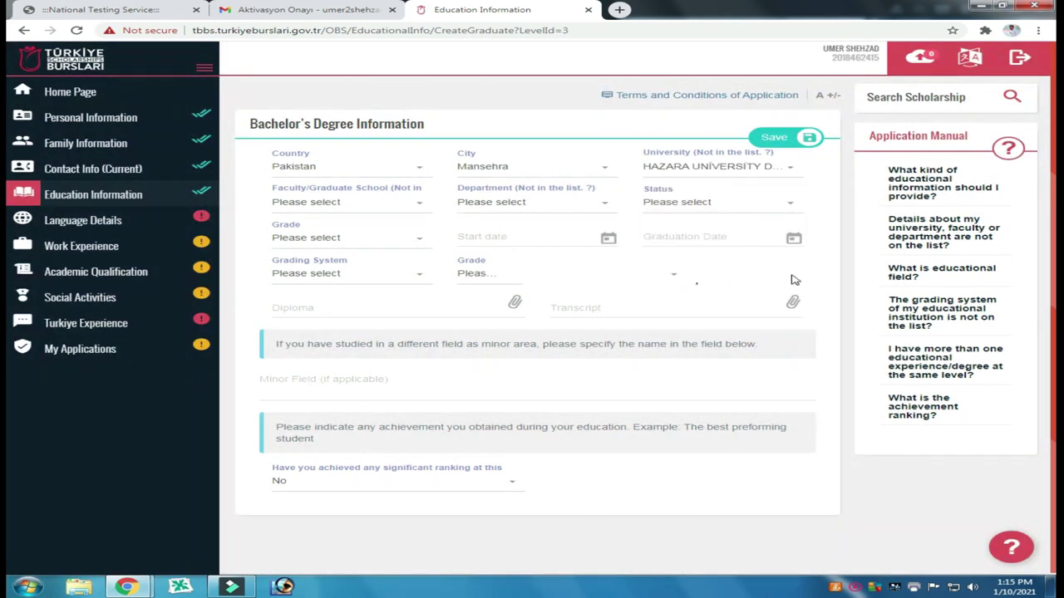
Step: Choose HAZARA UNIVERSITY as faculty, Biochemistry as department, and Graduate as the degree status
click(374, 205)
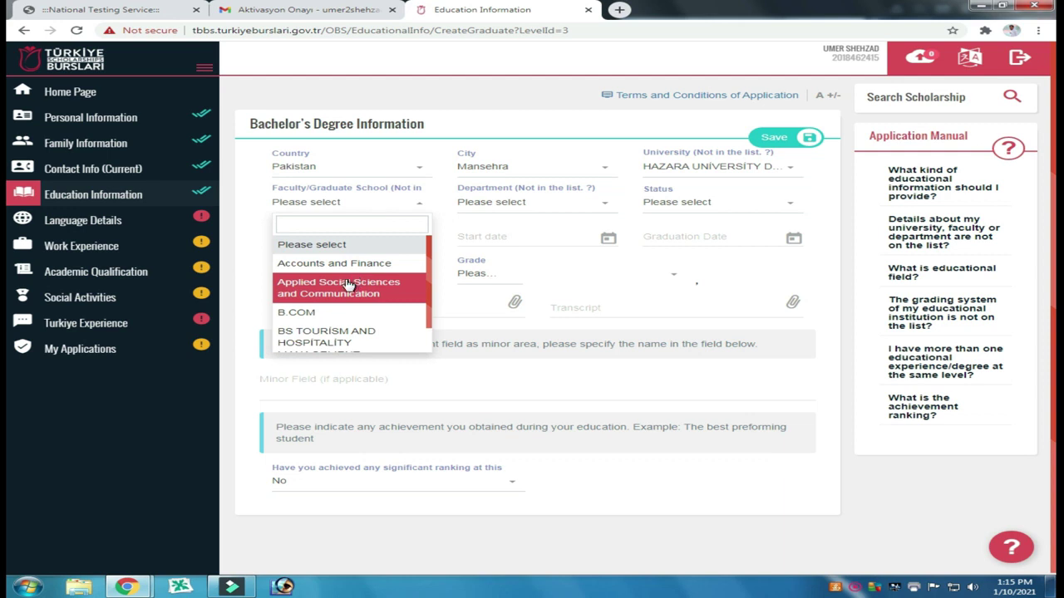
scroll(349, 285, down, 1)
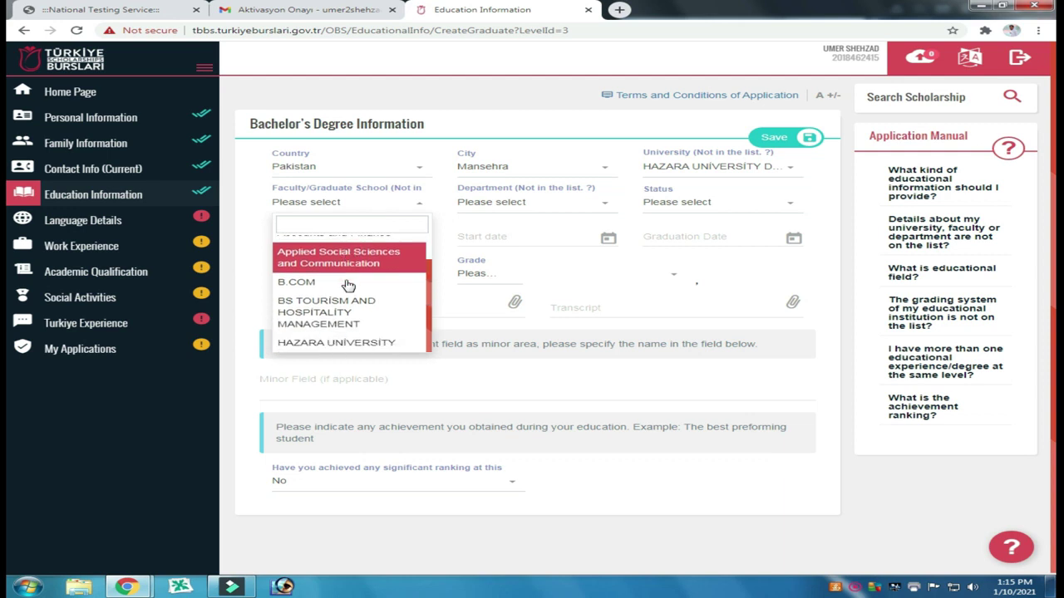
scroll(348, 285, up, 1)
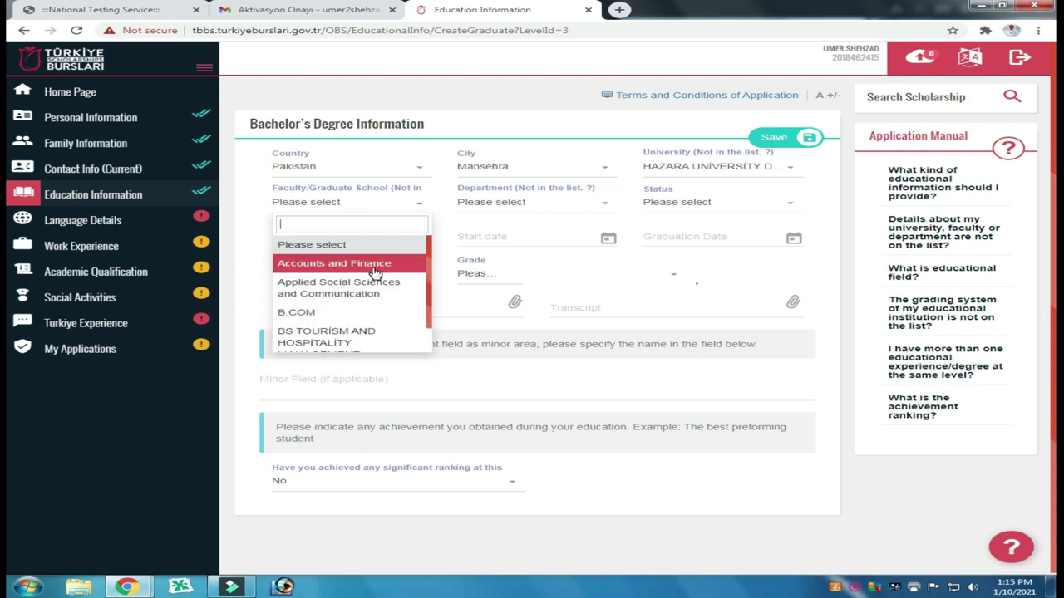
scroll(349, 278, down, 2)
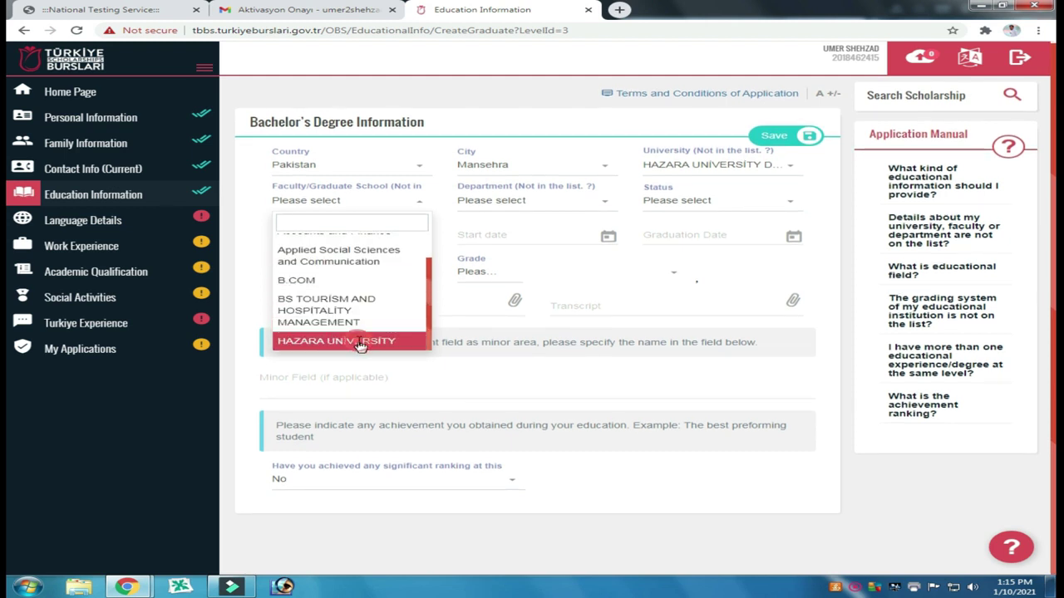
click(359, 342)
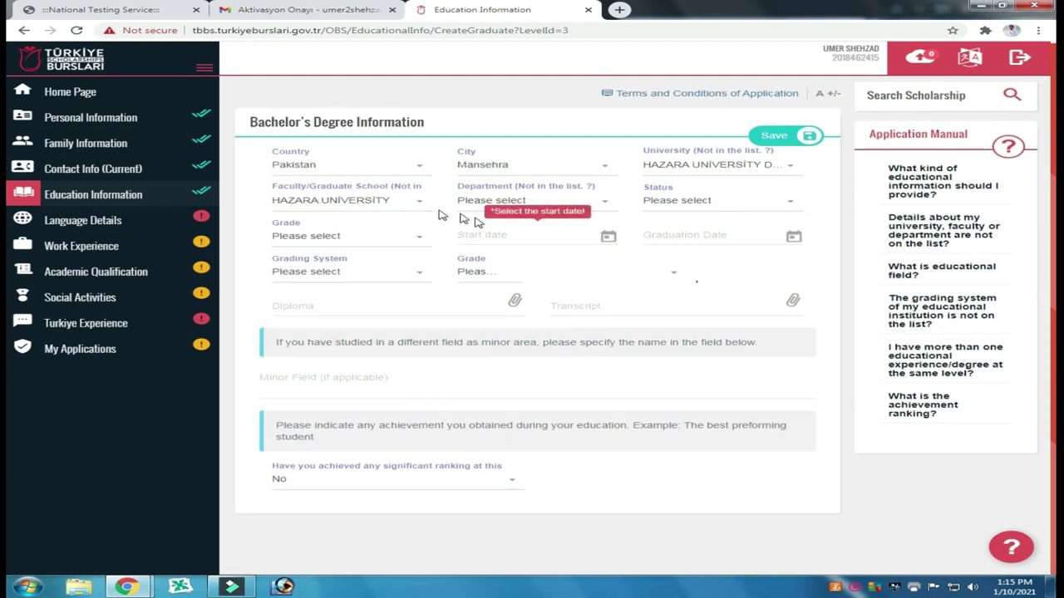
click(519, 204)
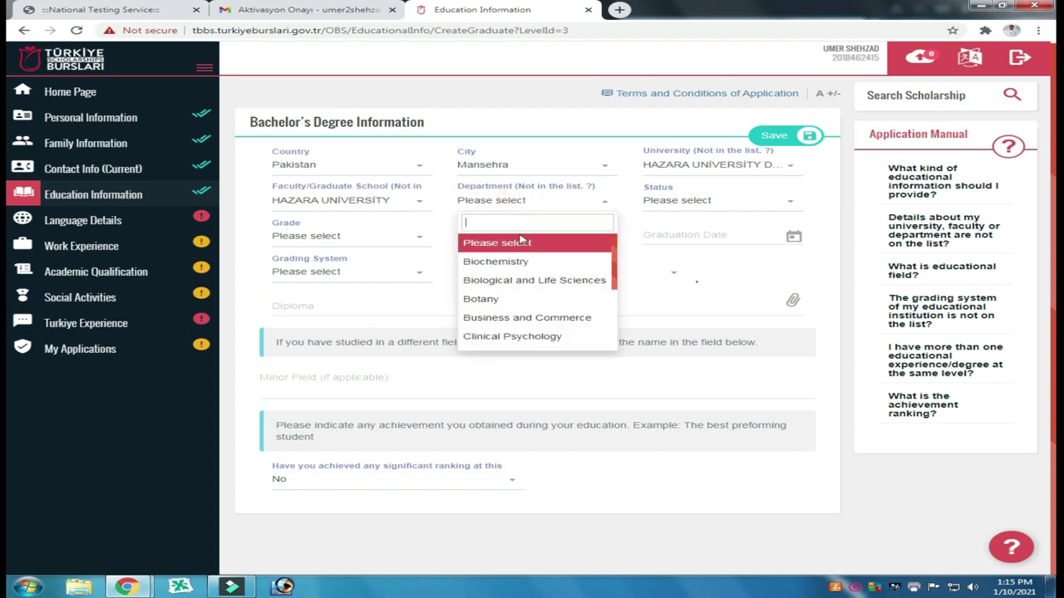
click(509, 263)
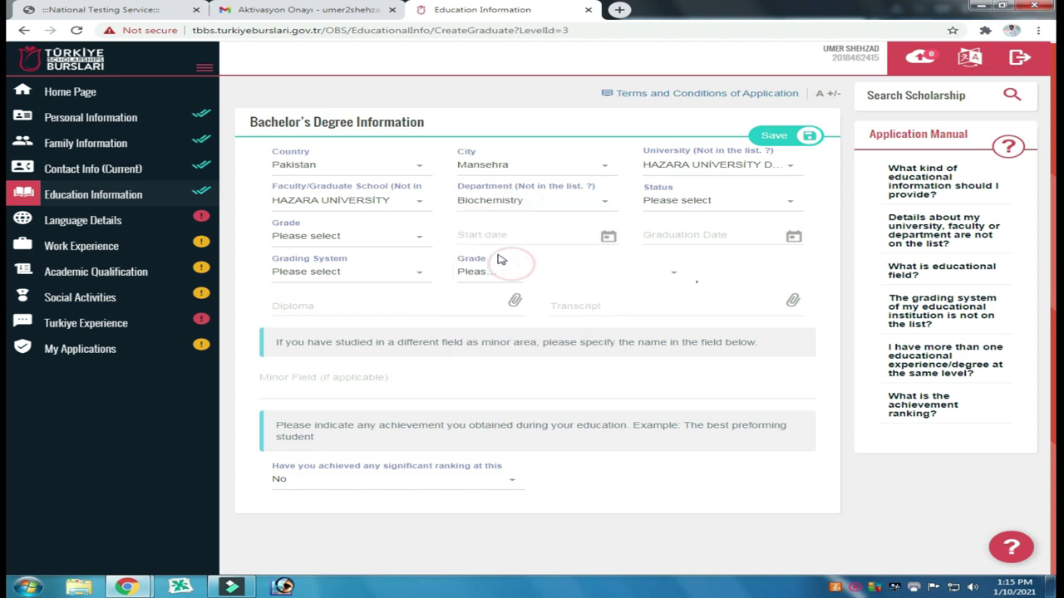
click(713, 209)
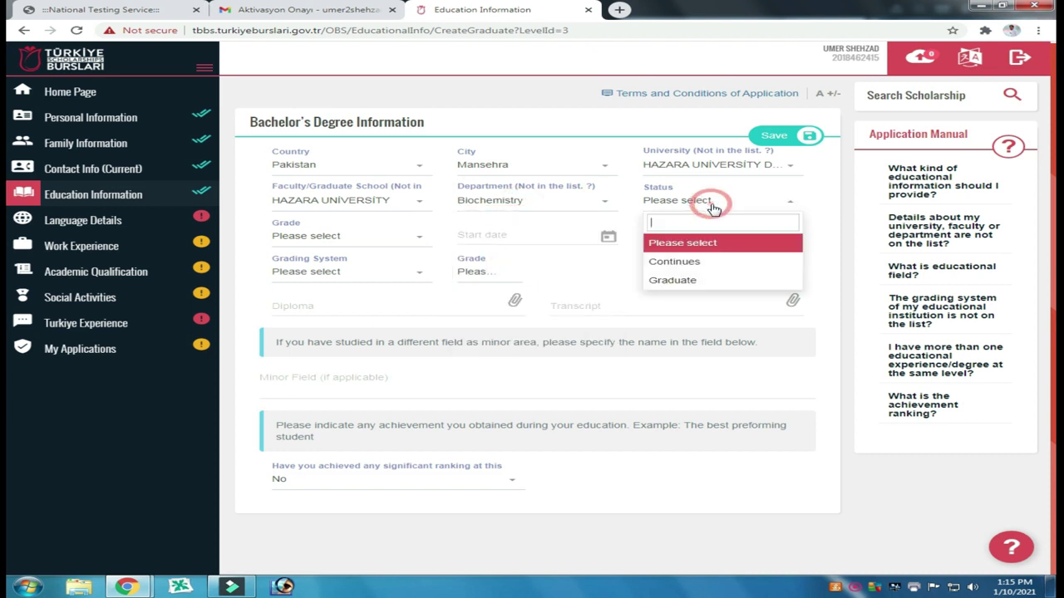
click(694, 282)
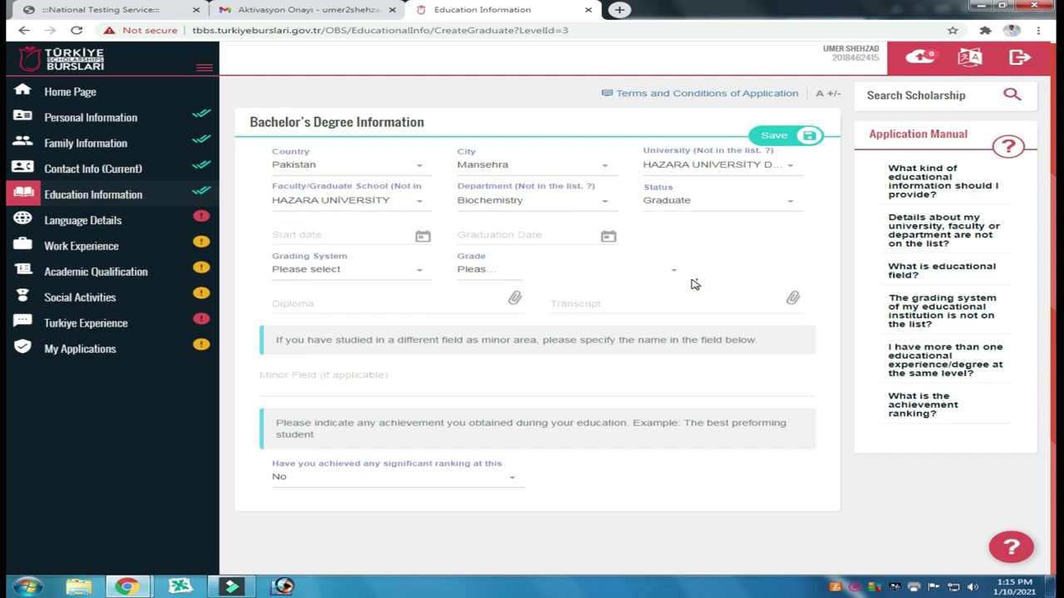
Step: Set the Bachelor's start date to 15/02/2016
click(341, 237)
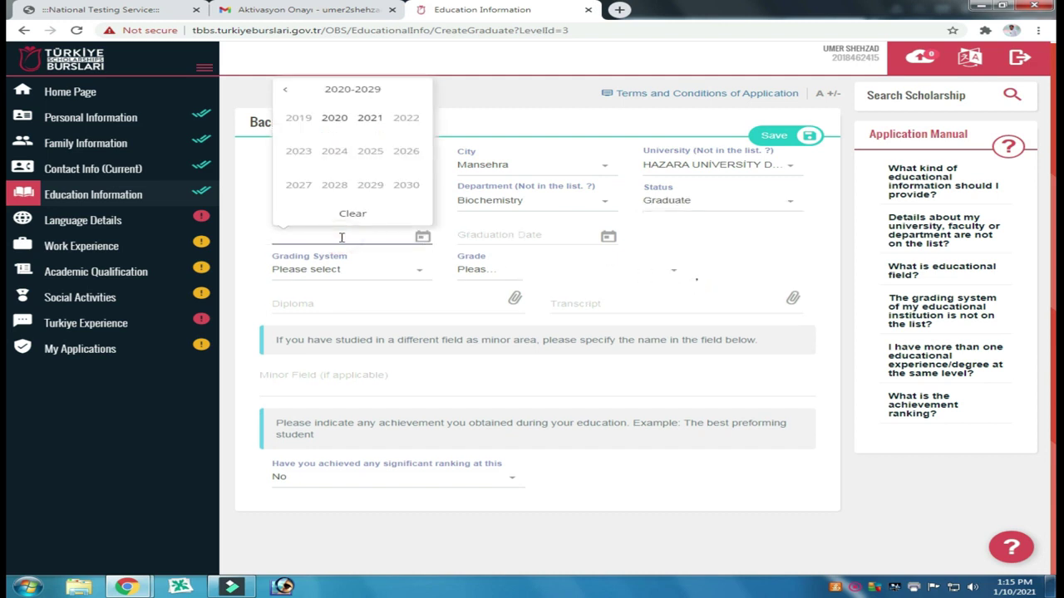
click(286, 91)
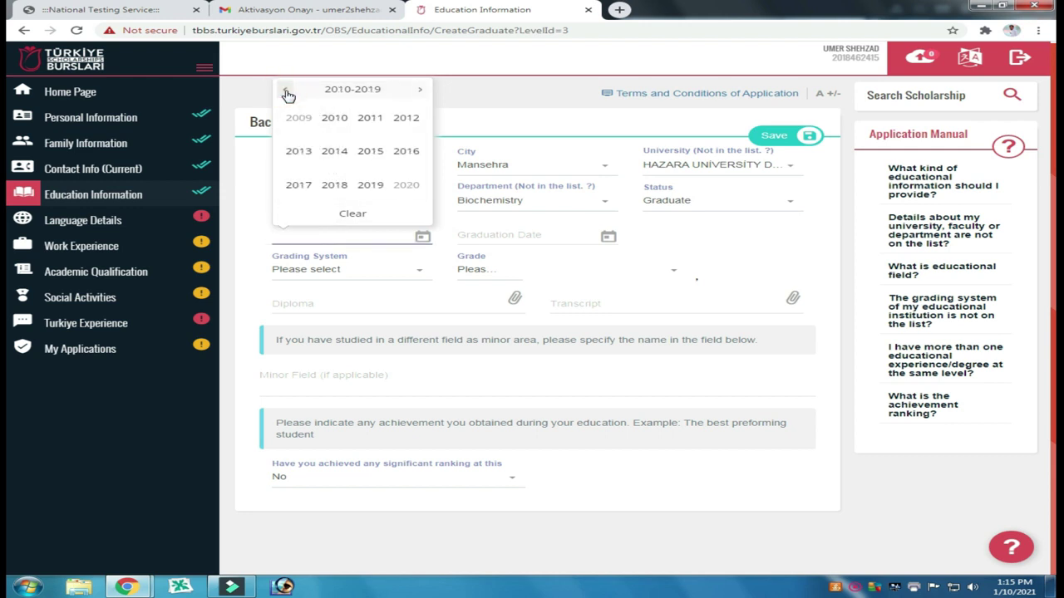
click(404, 152)
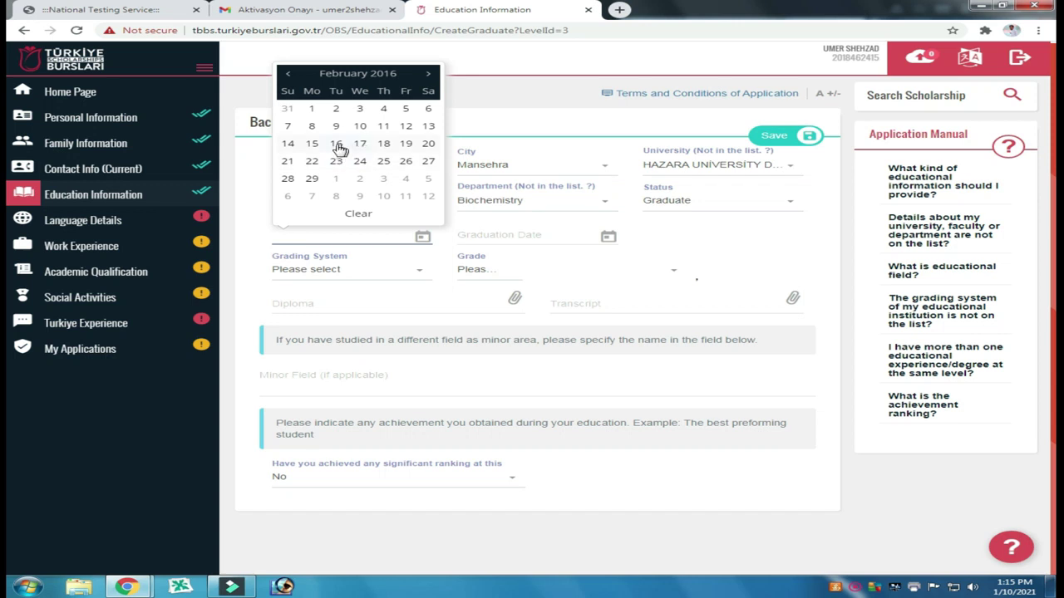
click(311, 144)
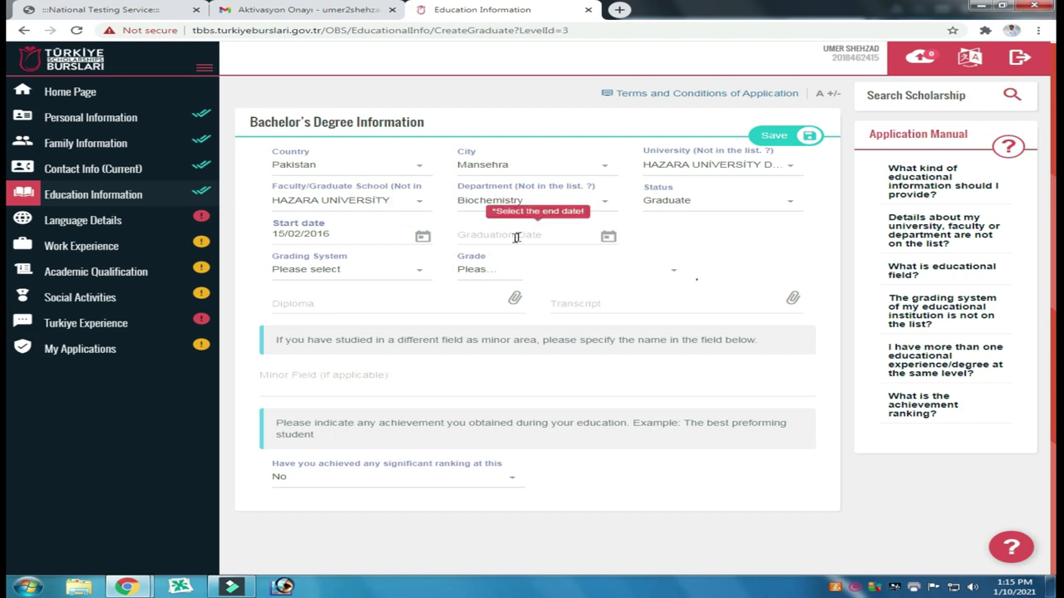
Step: Set the Bachelor's graduation date to 16/10/2020
click(486, 237)
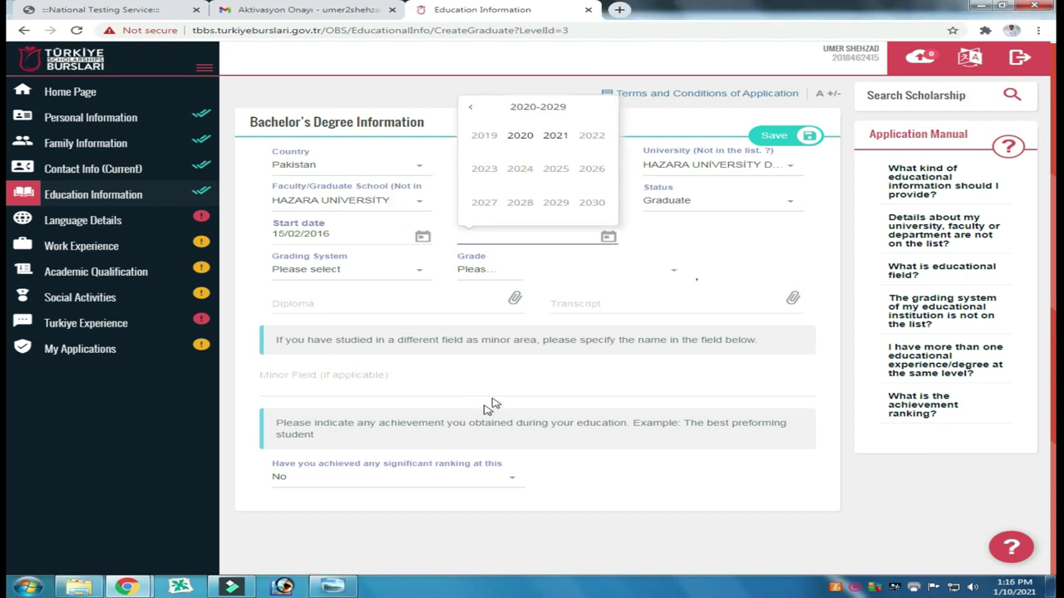
click(521, 135)
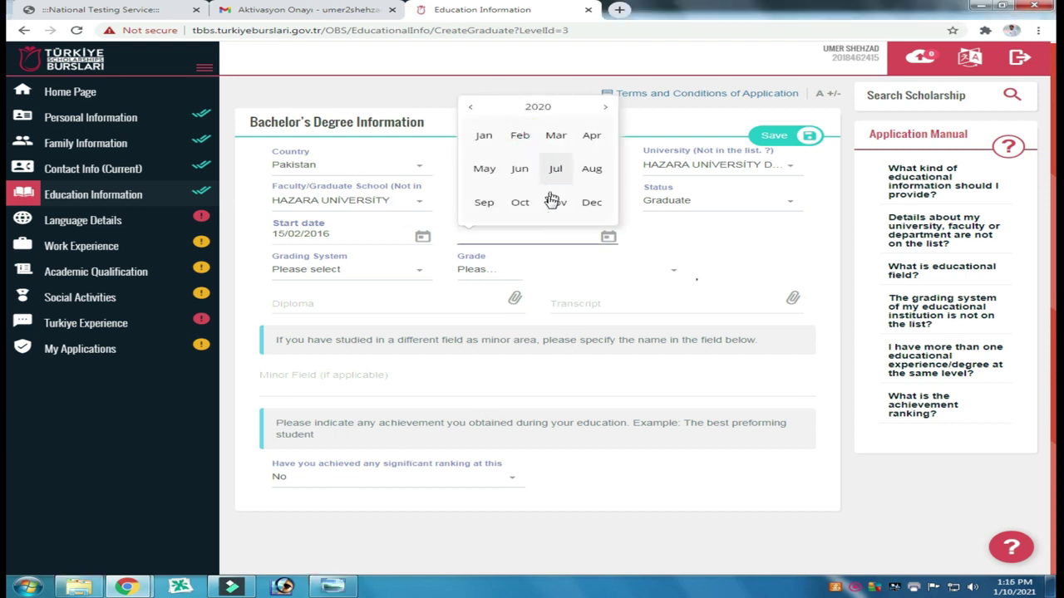
click(520, 202)
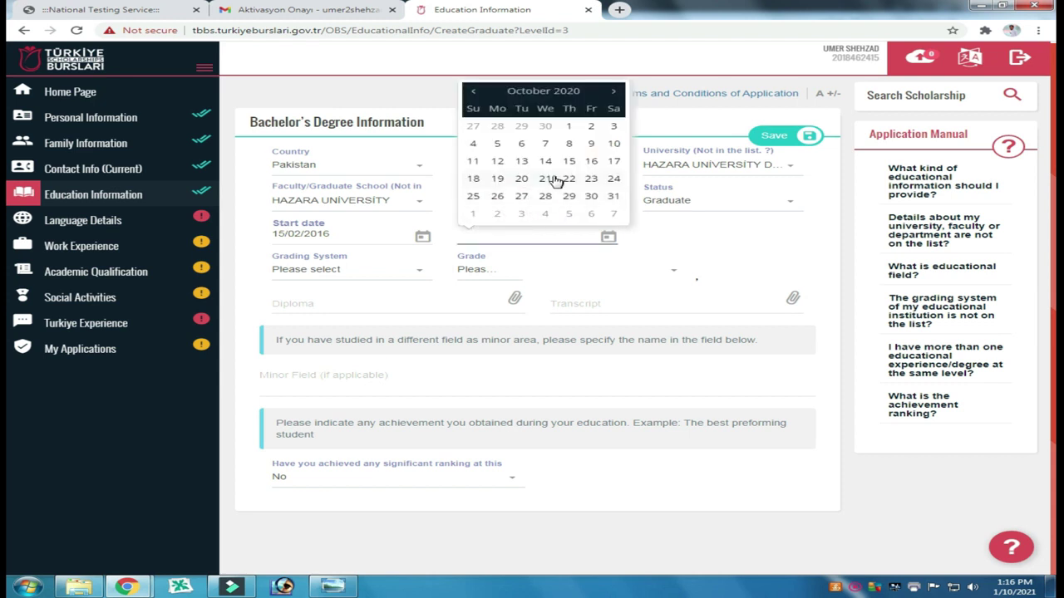
click(591, 161)
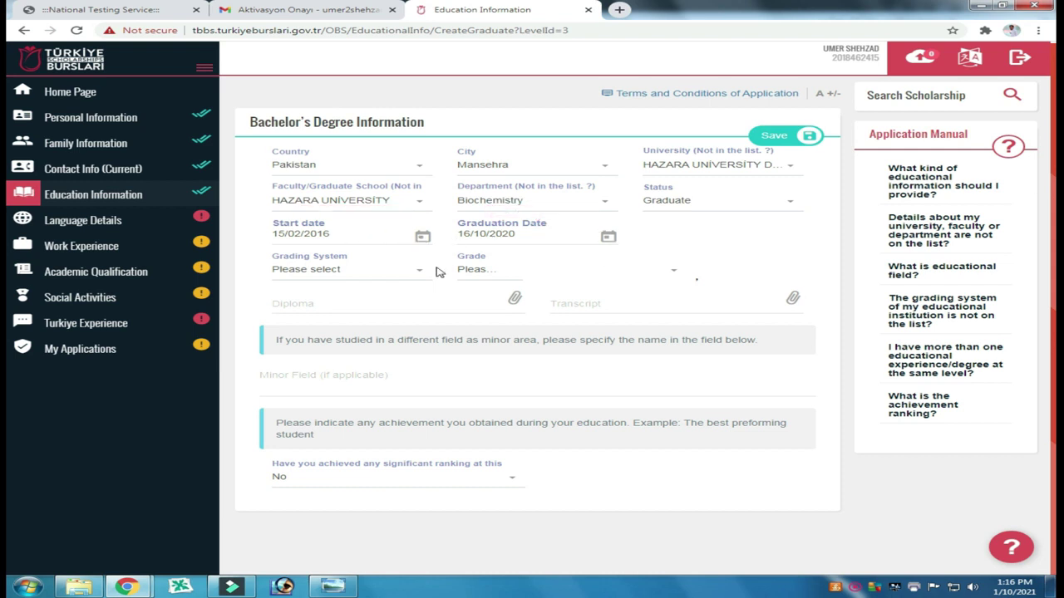
click(346, 275)
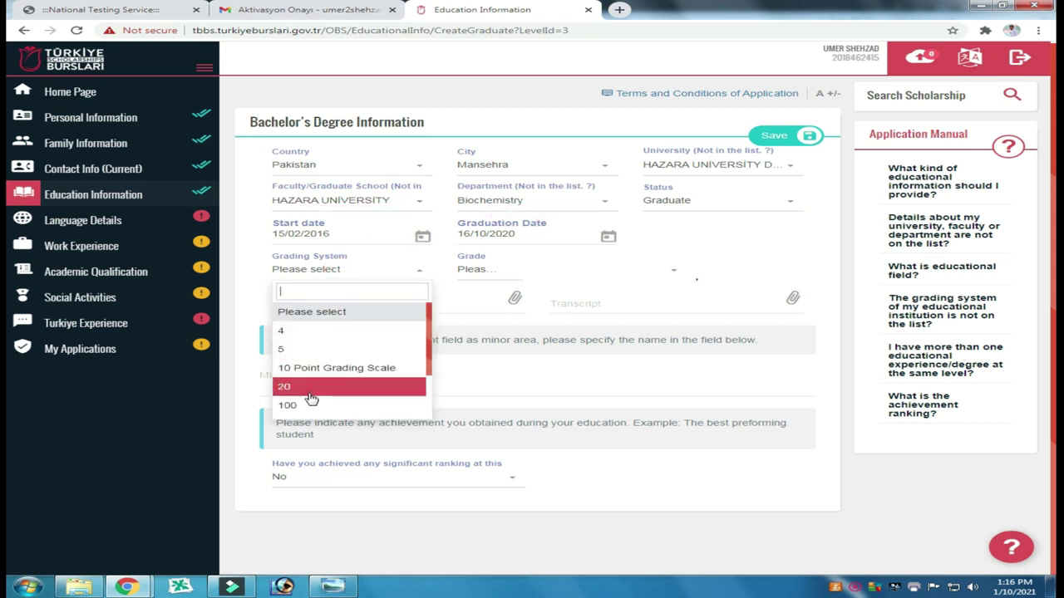
Step: Select the 4-point grading system and enter the grade 3,70
click(307, 332)
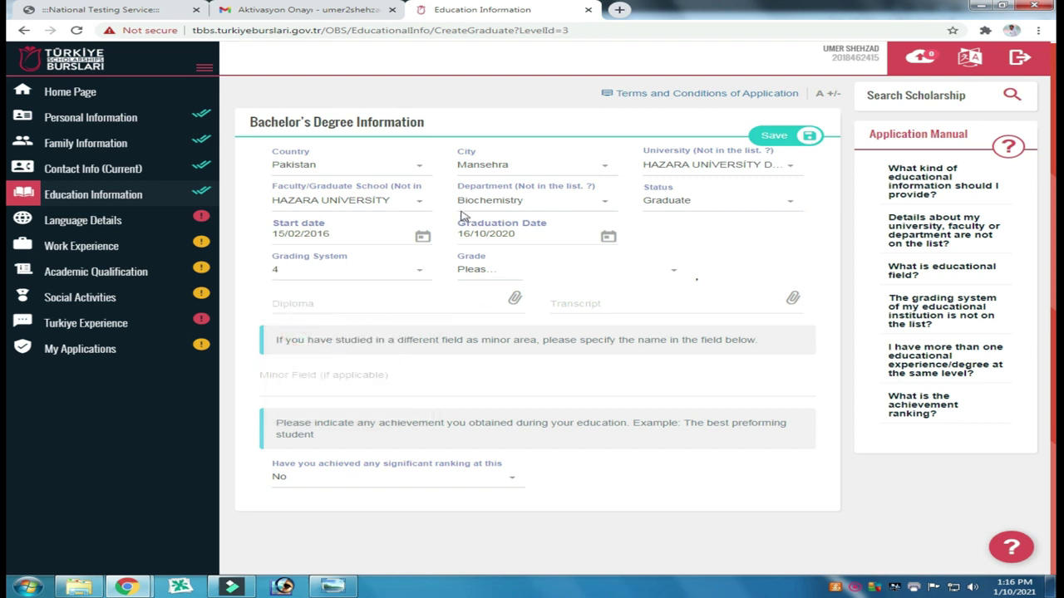
click(482, 268)
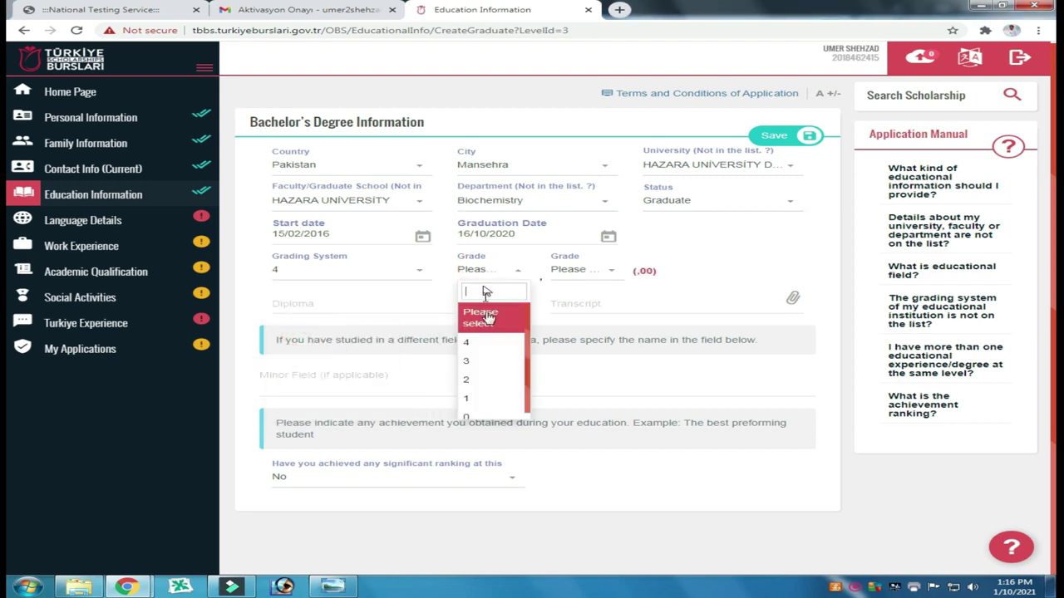
scroll(479, 384, down, 1)
click(480, 355)
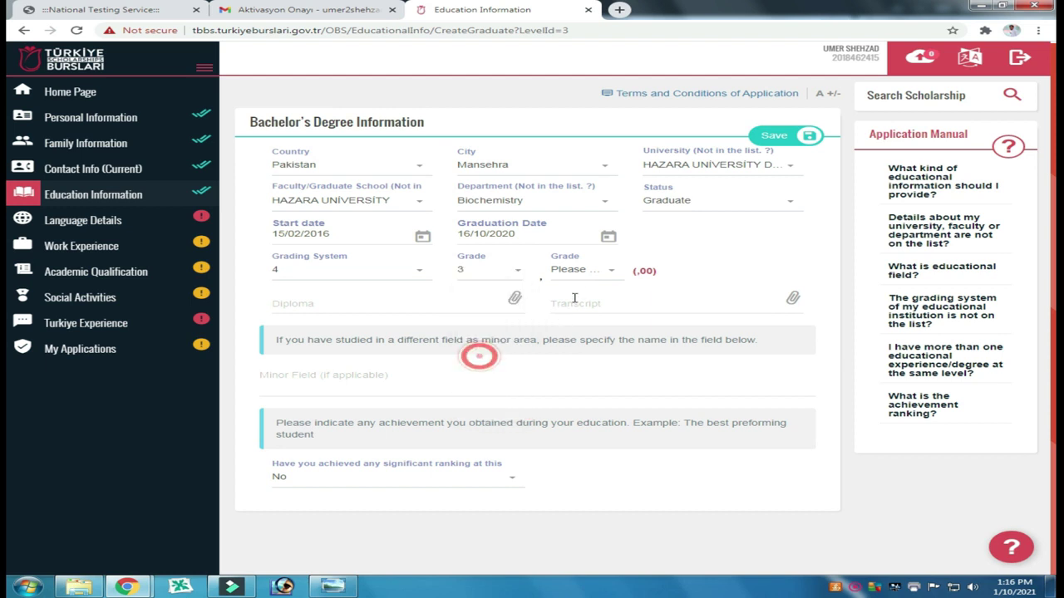
click(612, 274)
click(611, 277)
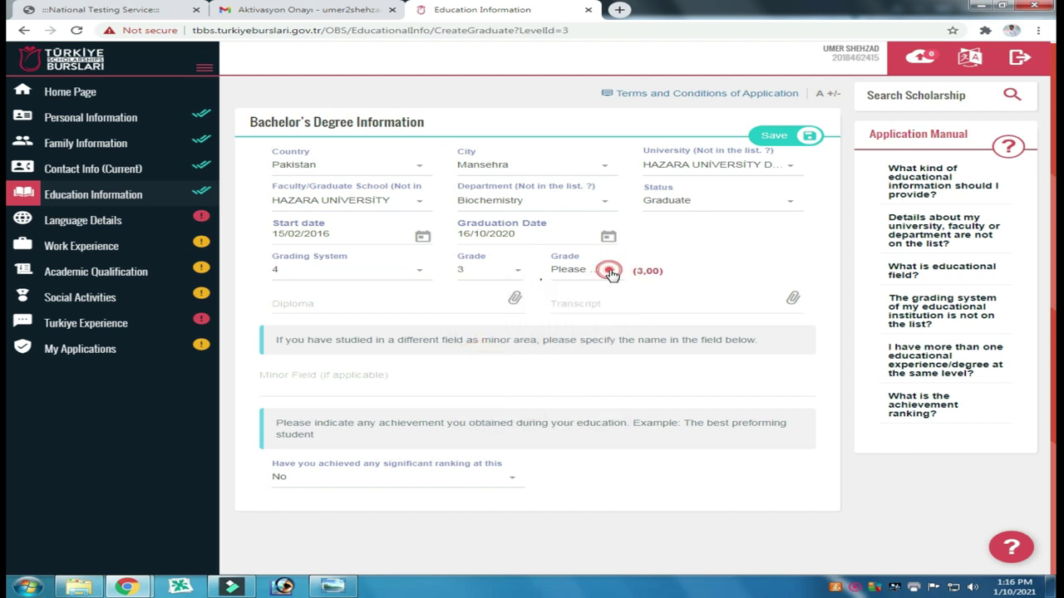
click(611, 275)
scroll(590, 361, down, 4)
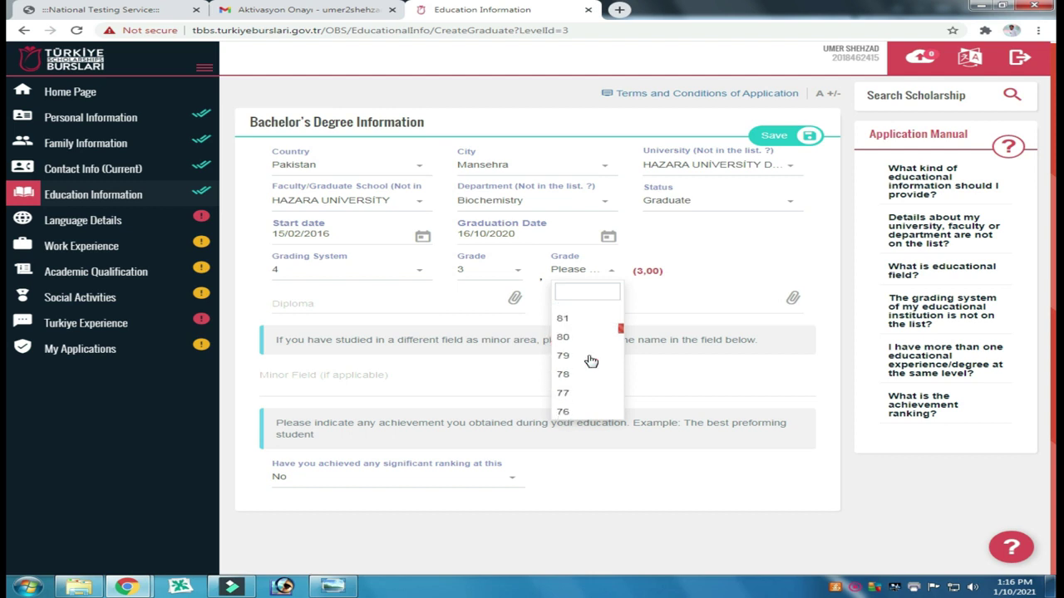
scroll(590, 360, down, 2)
click(565, 387)
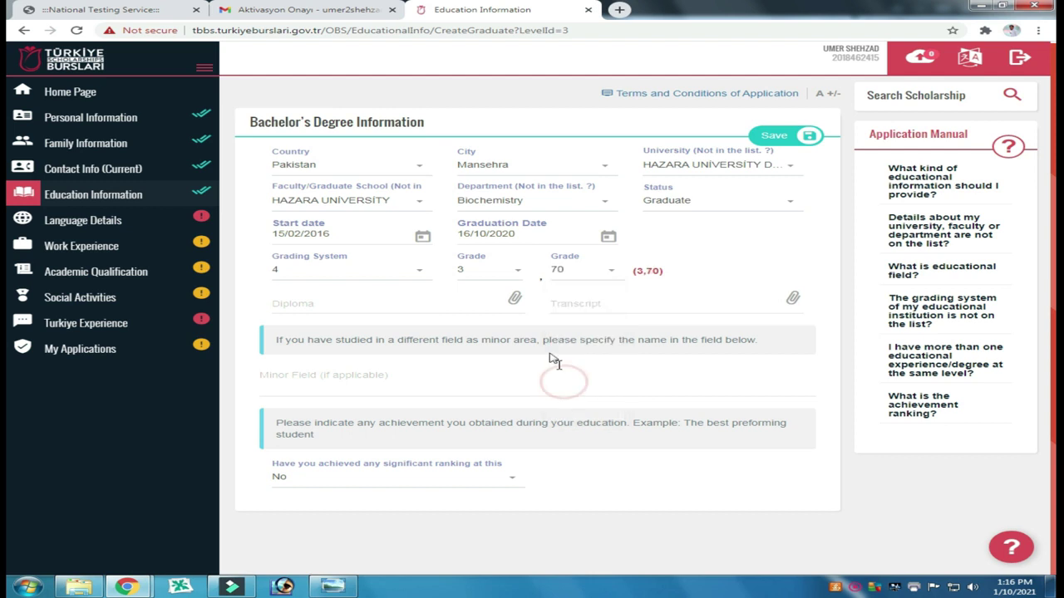
click(511, 300)
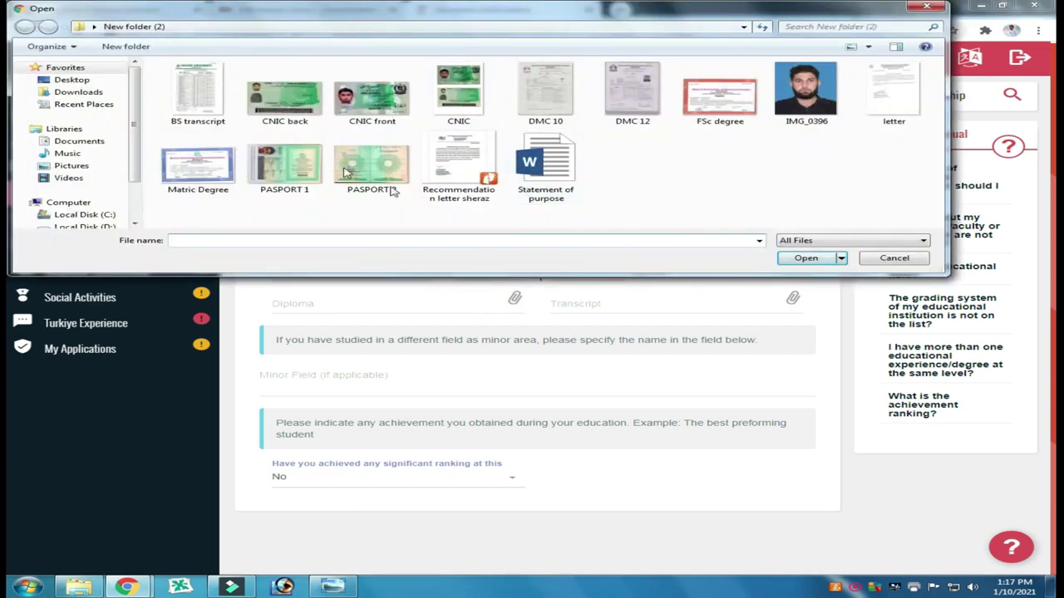
Step: Attach BS transcript.jpg as both the diploma and the transcript file
click(197, 92)
click(803, 257)
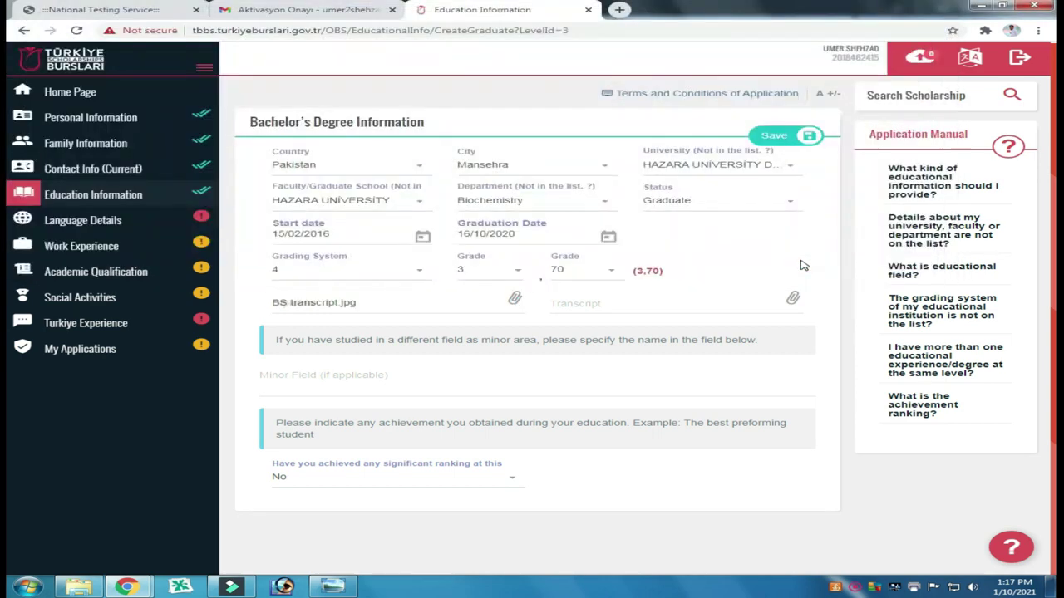
click(793, 301)
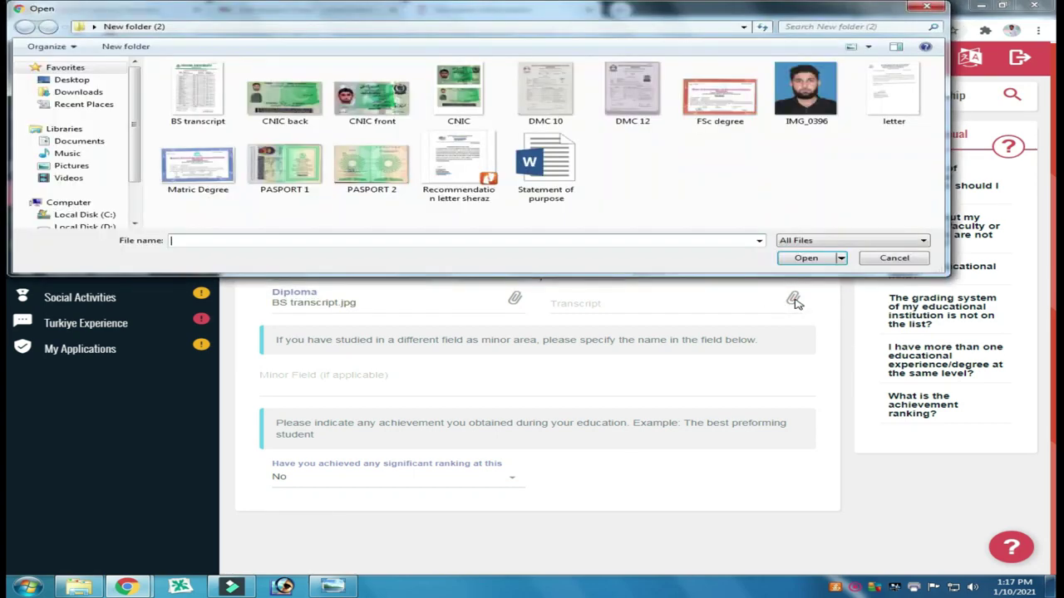
click(187, 104)
click(806, 259)
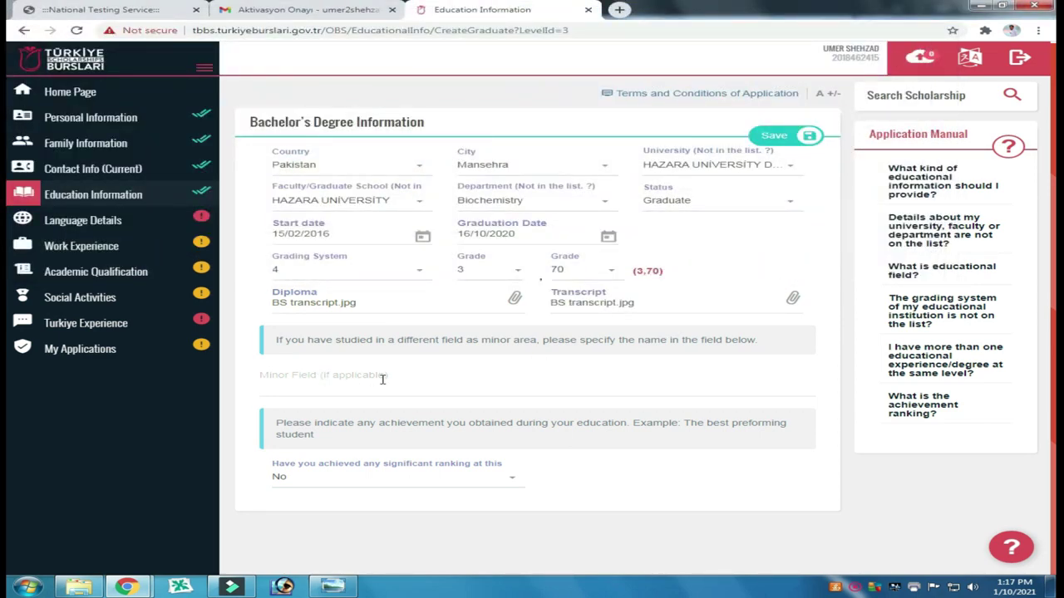
Step: Leave the significant ranking answer as No and save the Bachelor's degree entry
click(512, 476)
click(613, 463)
click(782, 141)
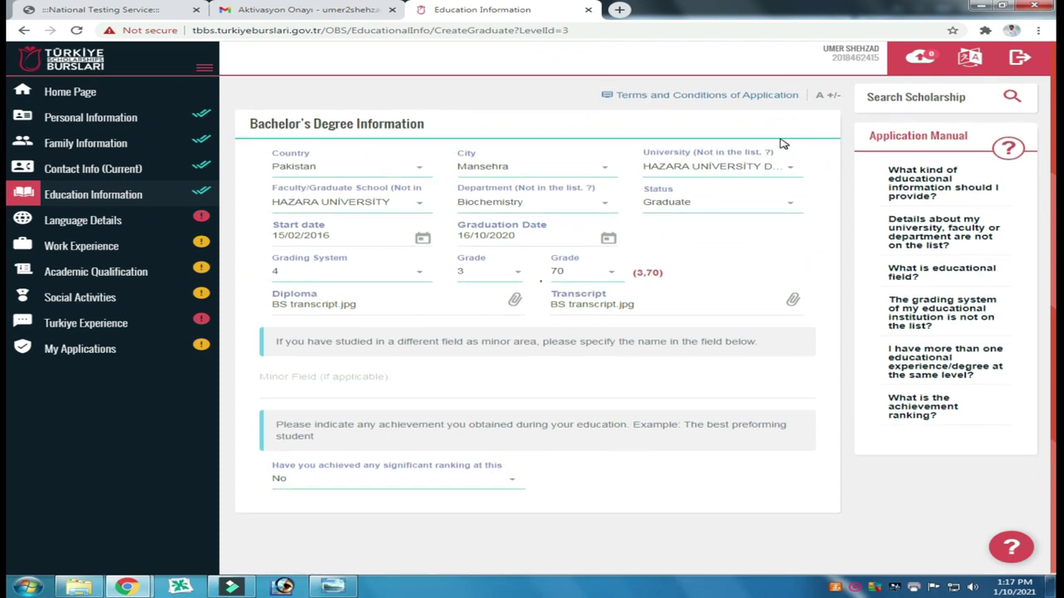
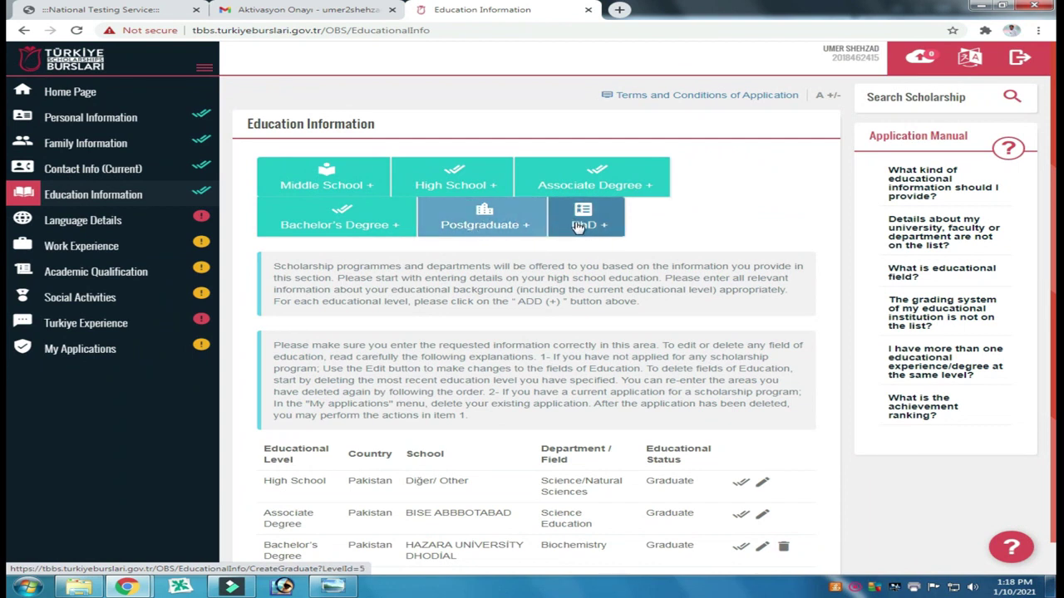
Step: In Language Details, search for and save Urdu as the native language
scroll(531, 430, down, 1)
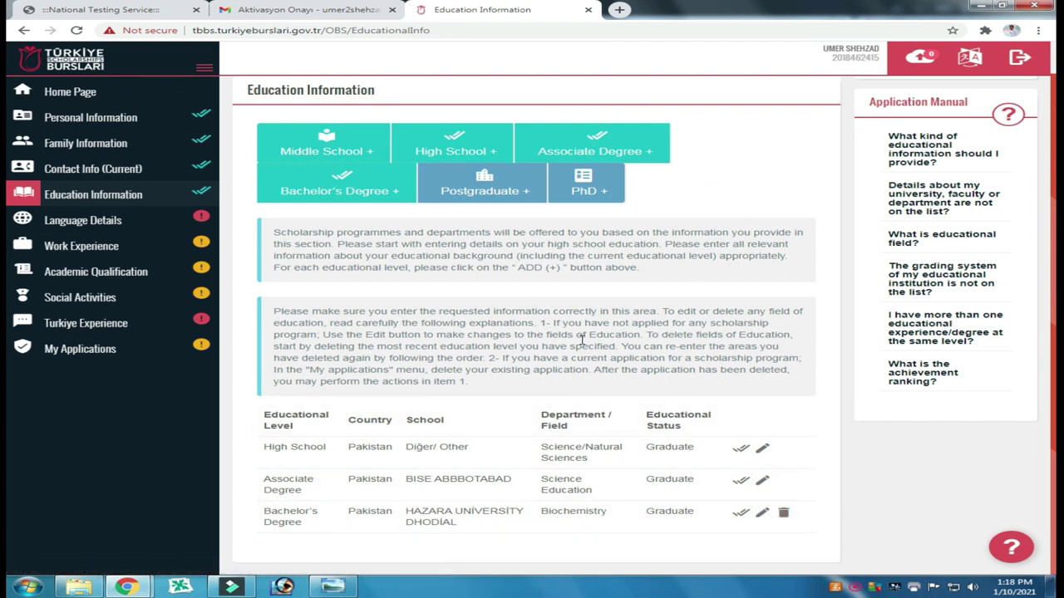
scroll(579, 346, up, 1)
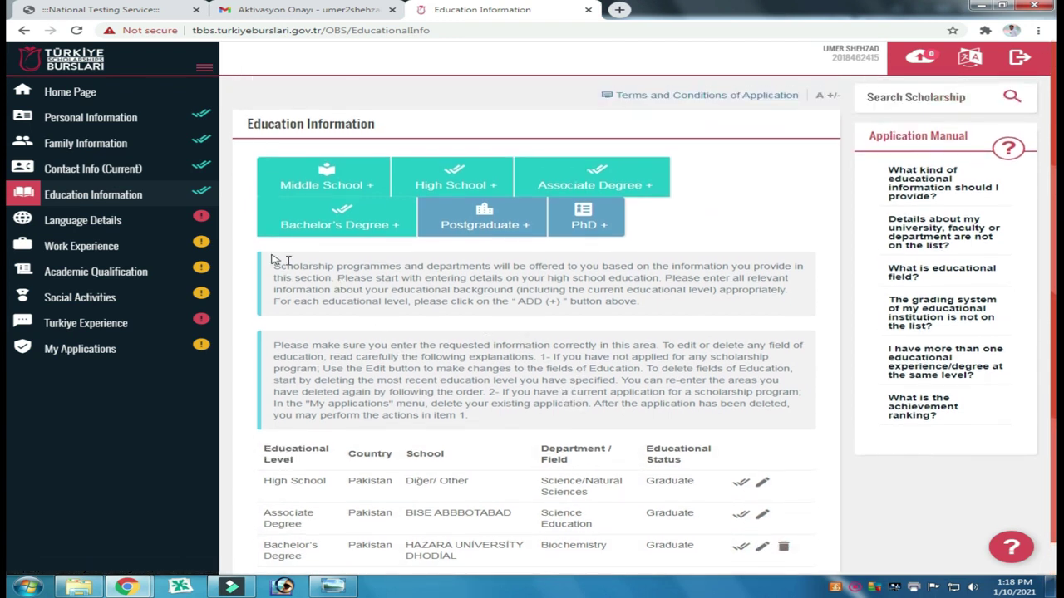
click(110, 225)
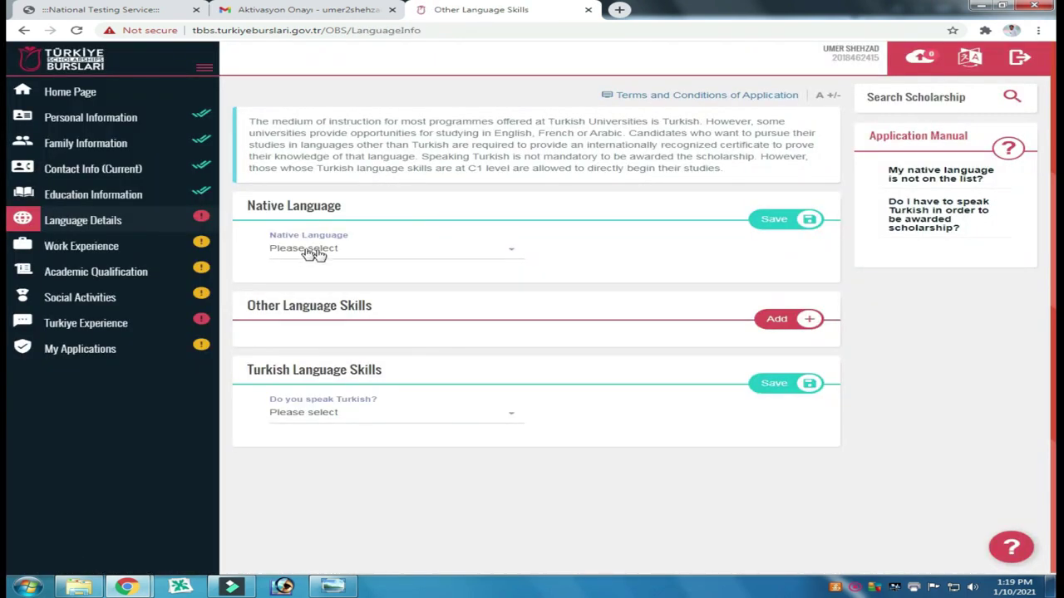
click(508, 250)
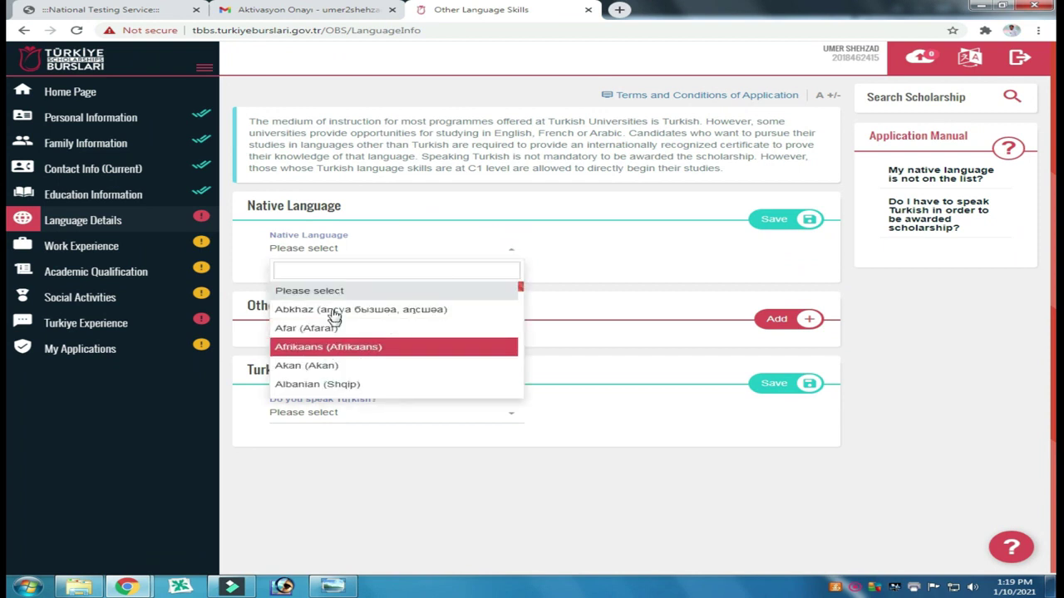
text(ur)
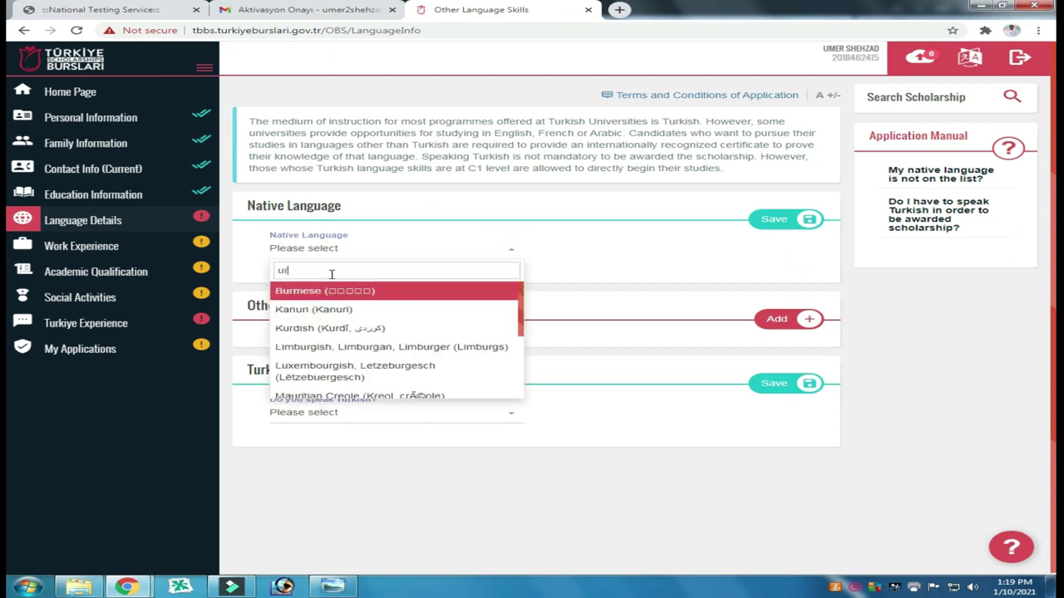
text(du)
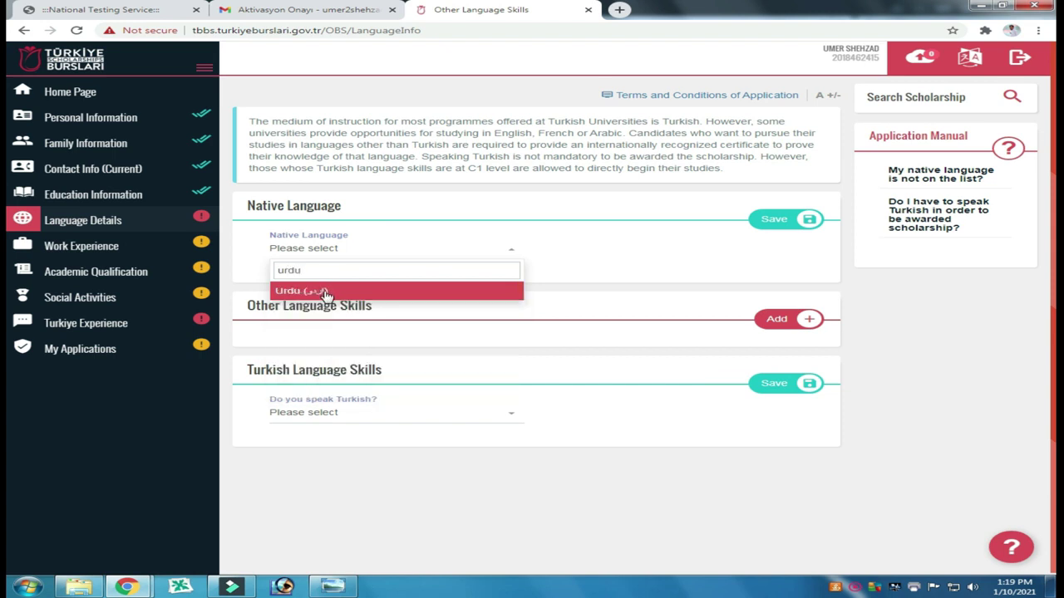
click(326, 293)
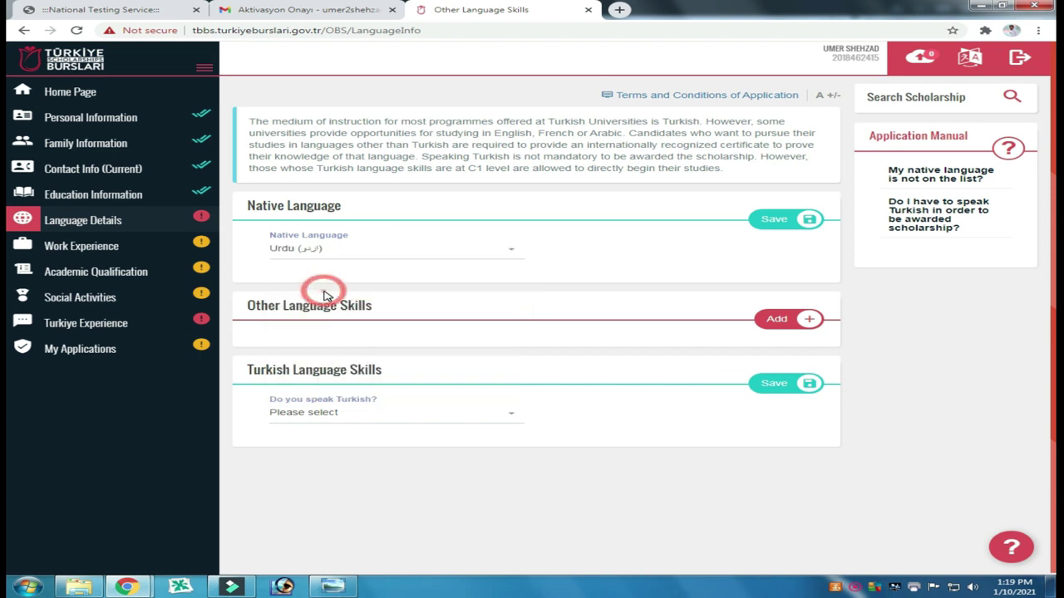
click(773, 224)
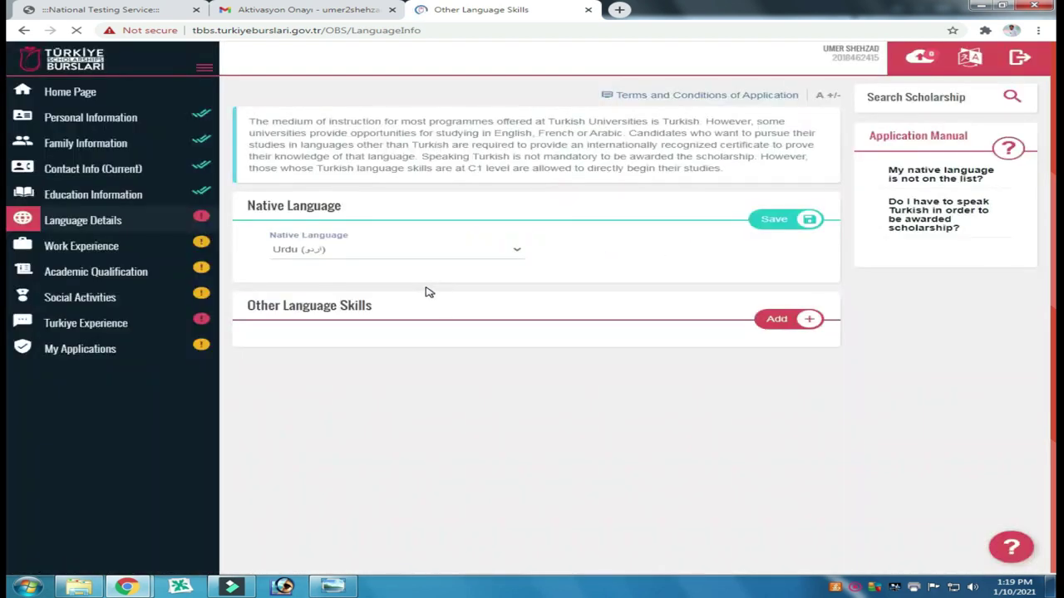
Step: Add English as another language skill, leaving the certificate option unticked
click(781, 320)
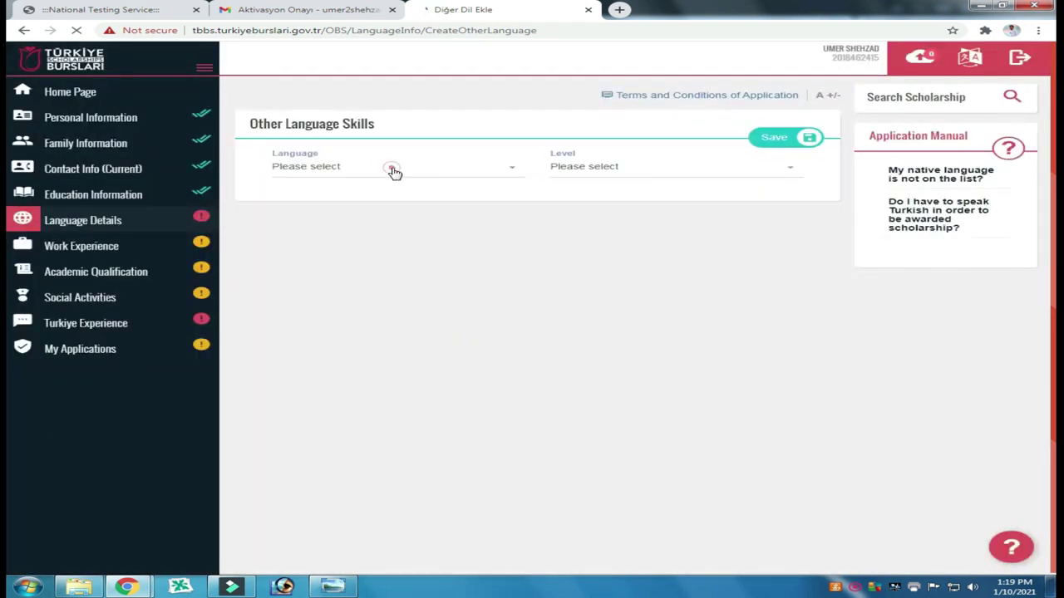
click(395, 170)
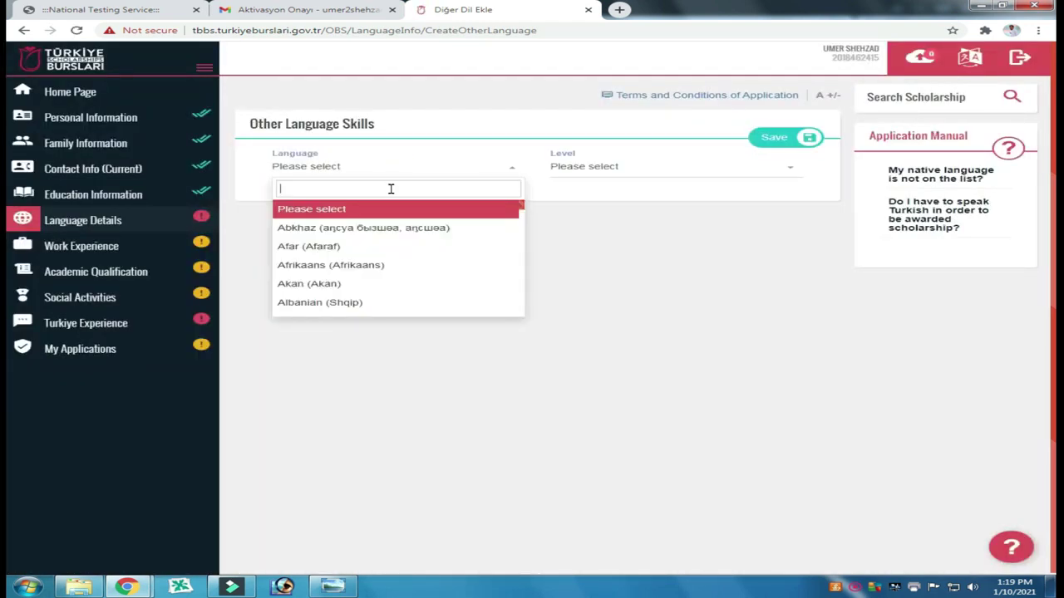
text(English)
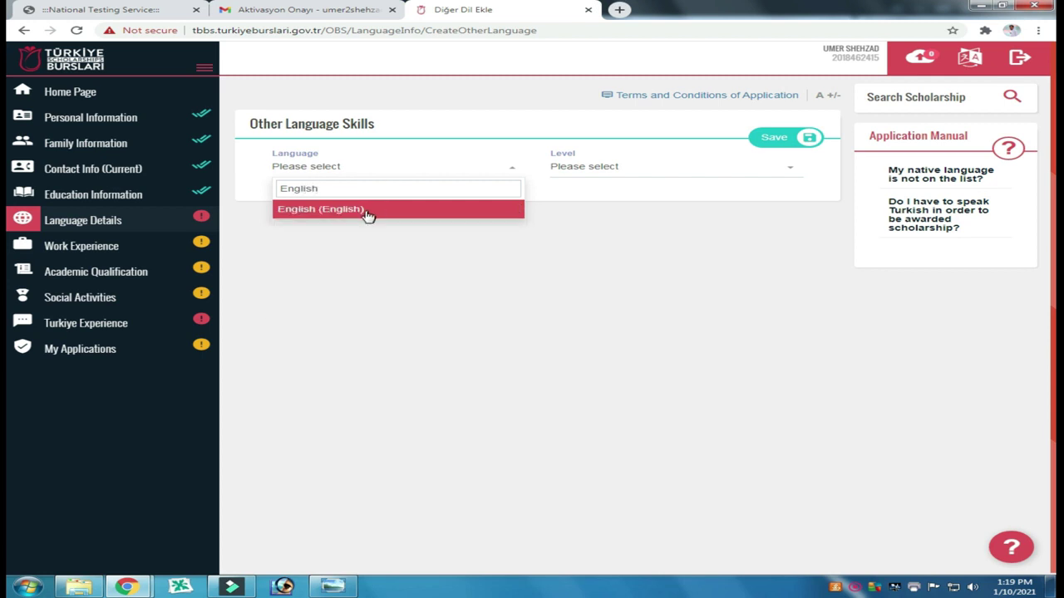
click(366, 212)
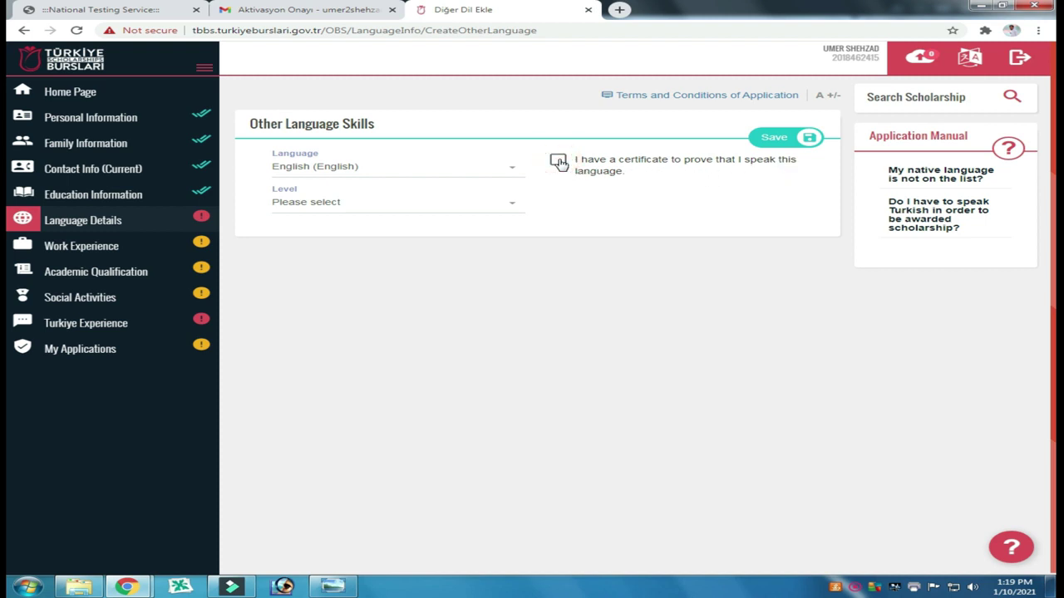
click(559, 162)
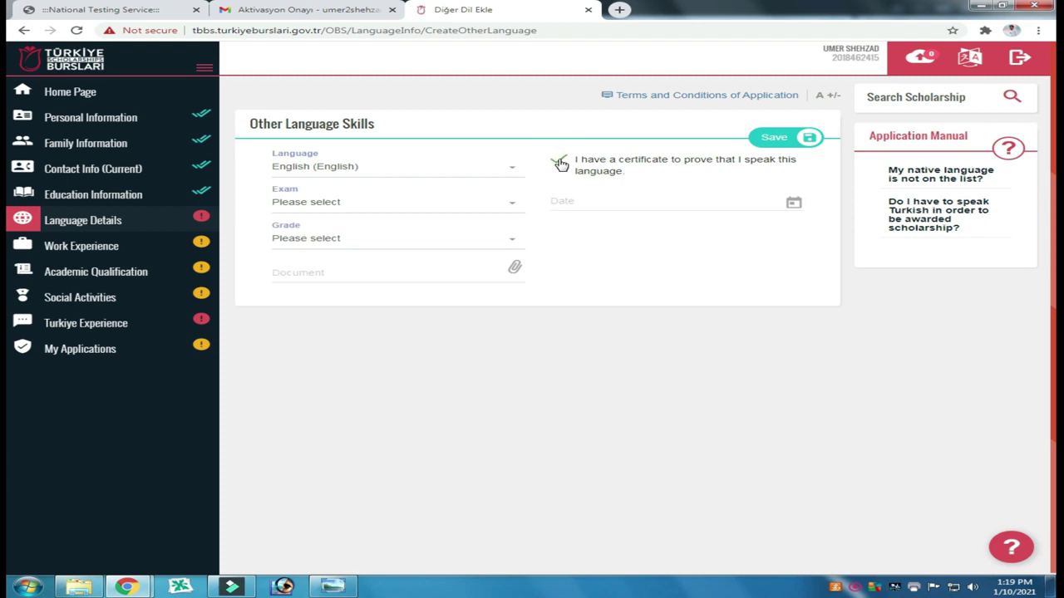
click(513, 210)
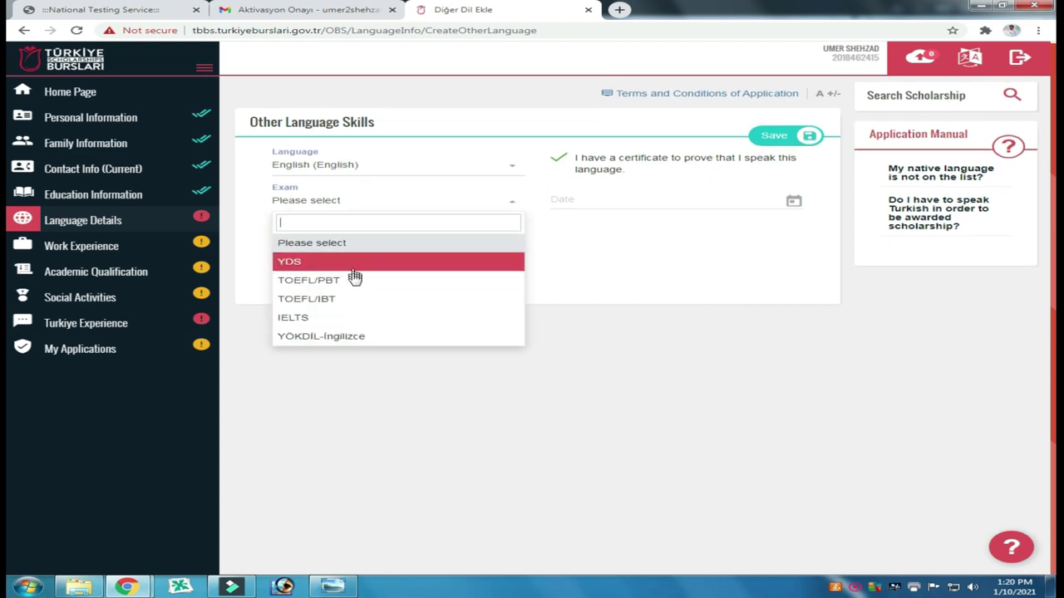
click(615, 262)
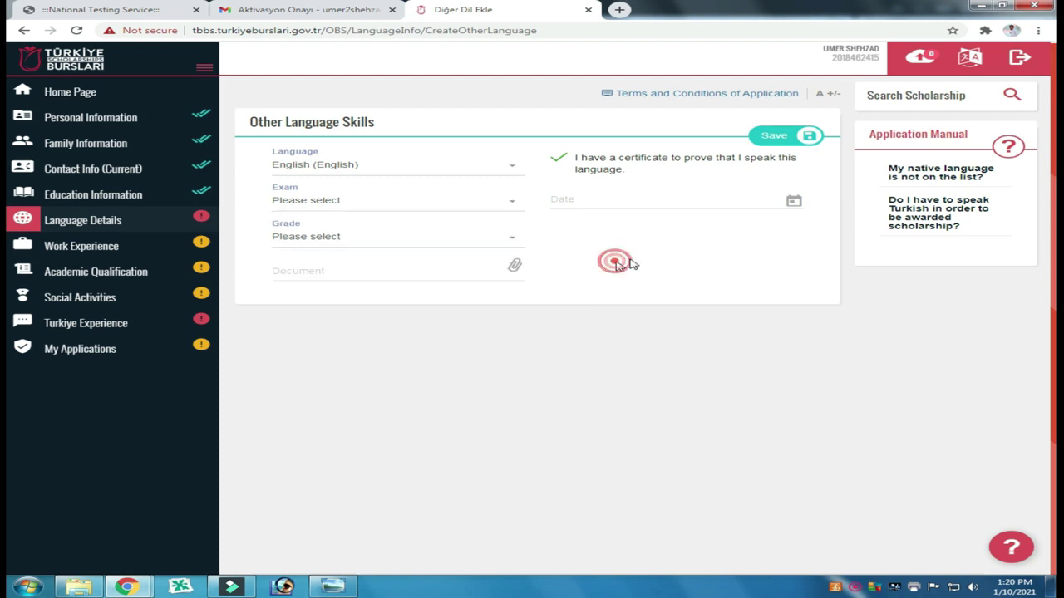
click(793, 203)
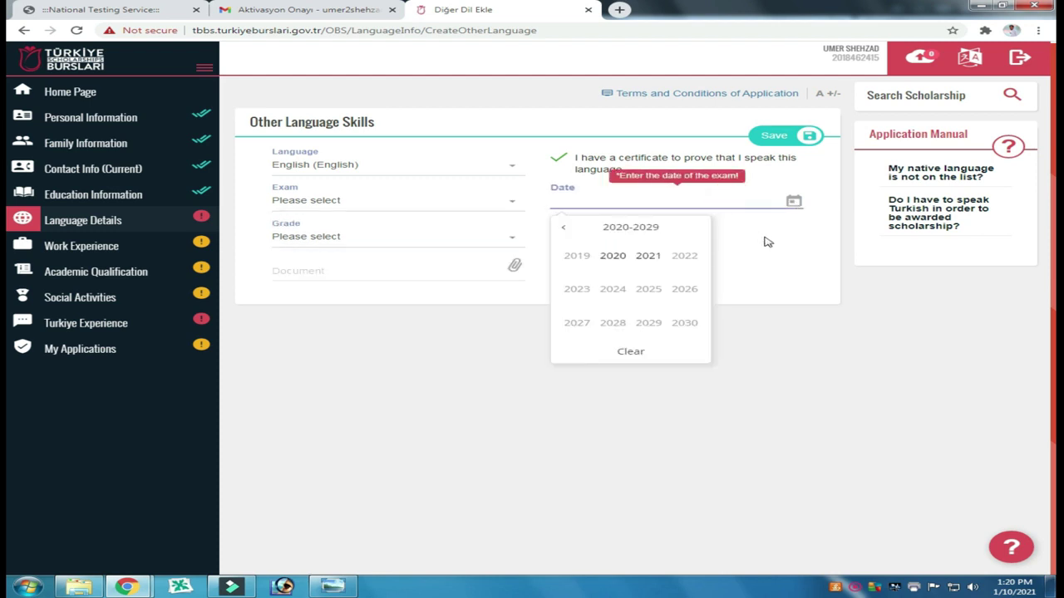
click(762, 236)
click(562, 161)
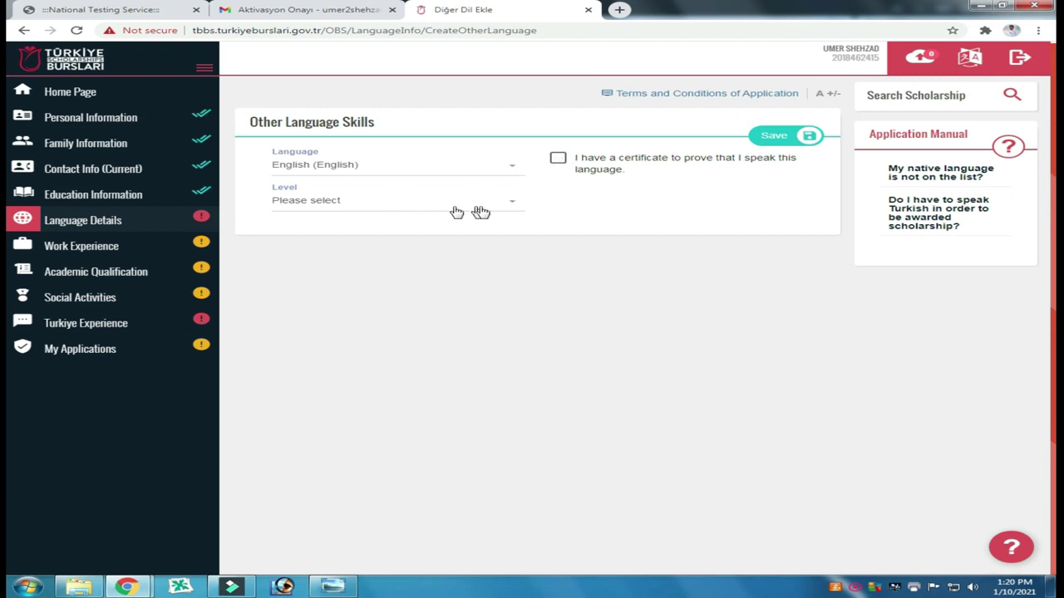
Step: Set the English proficiency level to Intermediate and save the entry
click(511, 206)
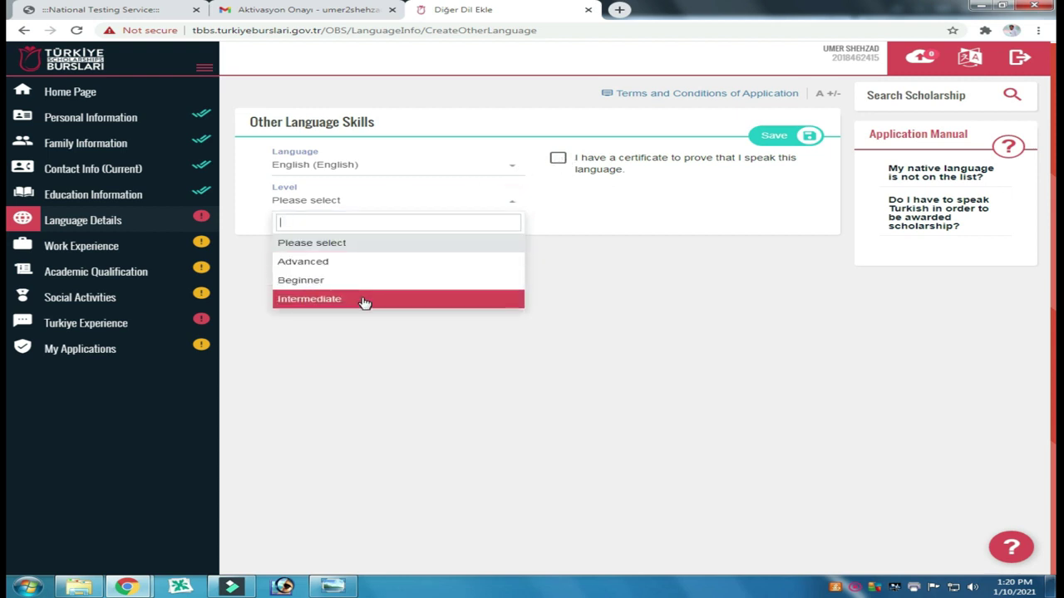
click(363, 299)
click(605, 256)
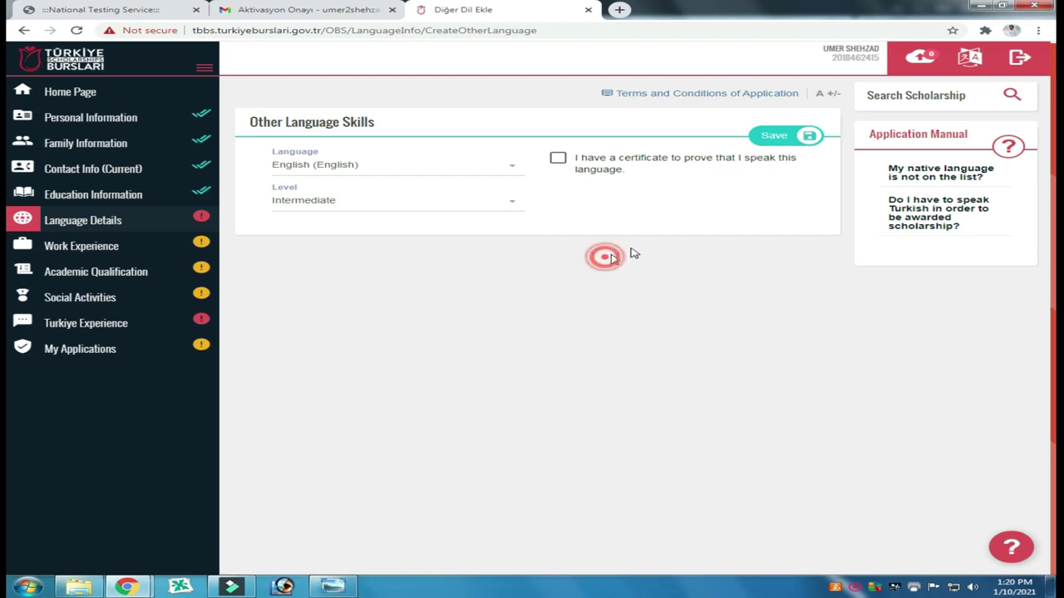
click(771, 138)
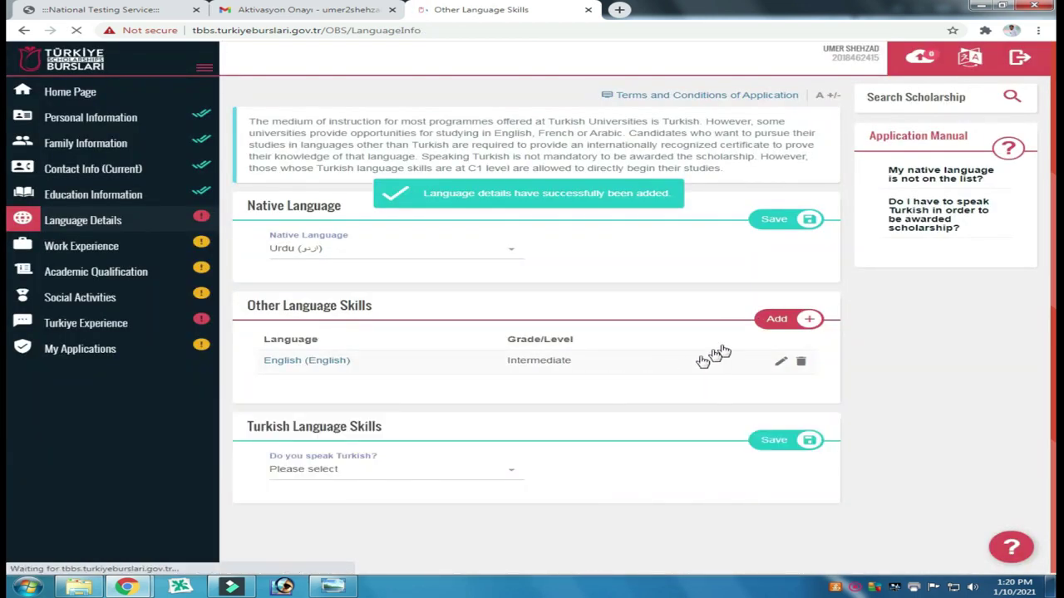
Step: Add Panjabi as a second other language at Intermediate level and save it
click(779, 324)
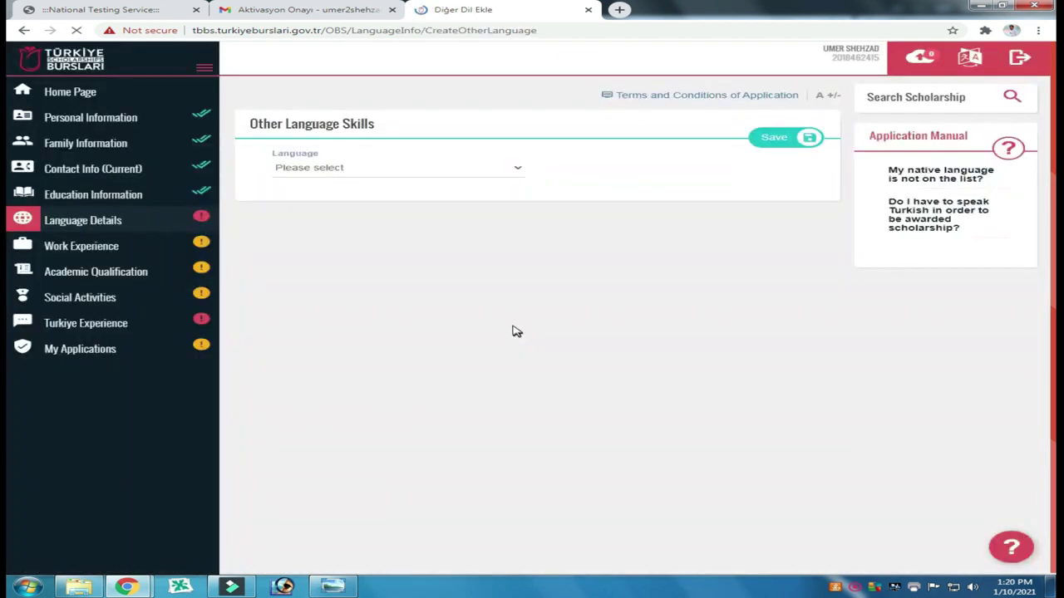
click(501, 167)
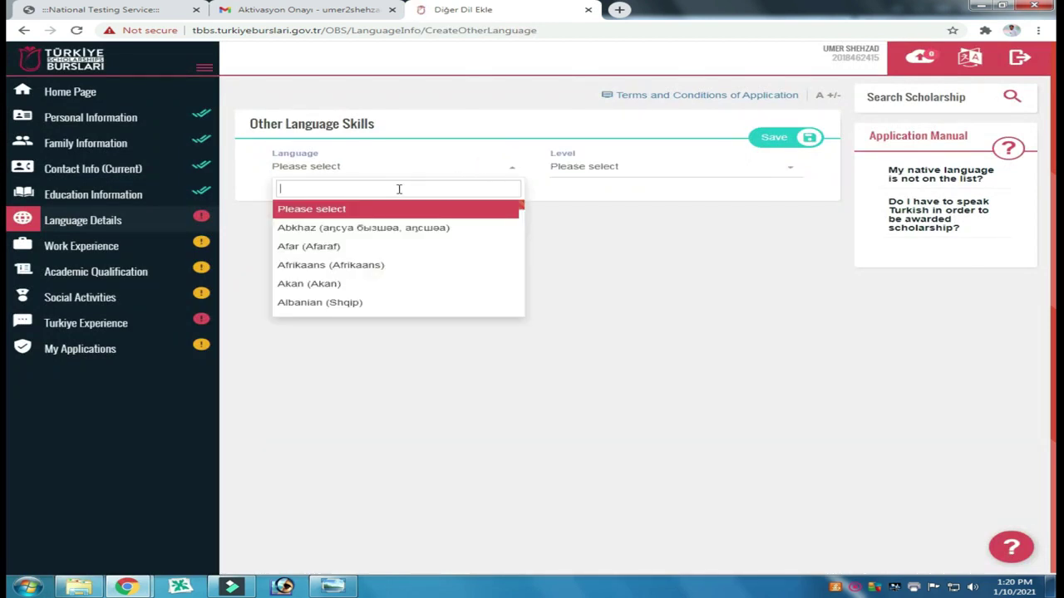
text(Hind)
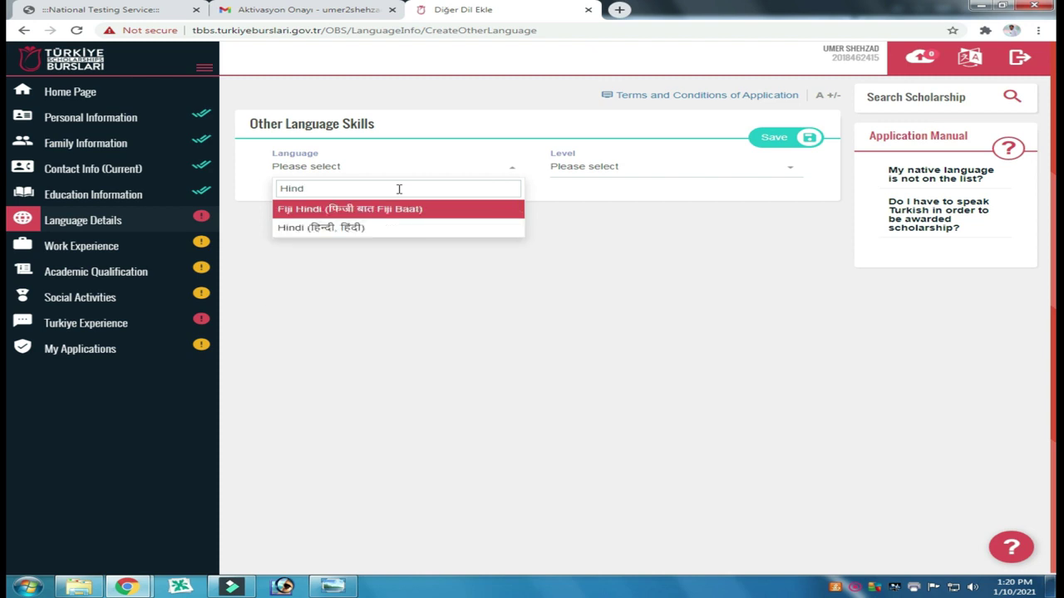
key(BackSpace)
key(BackSpace)
key(BackSpace)
key(BackSpace)
text(panj)
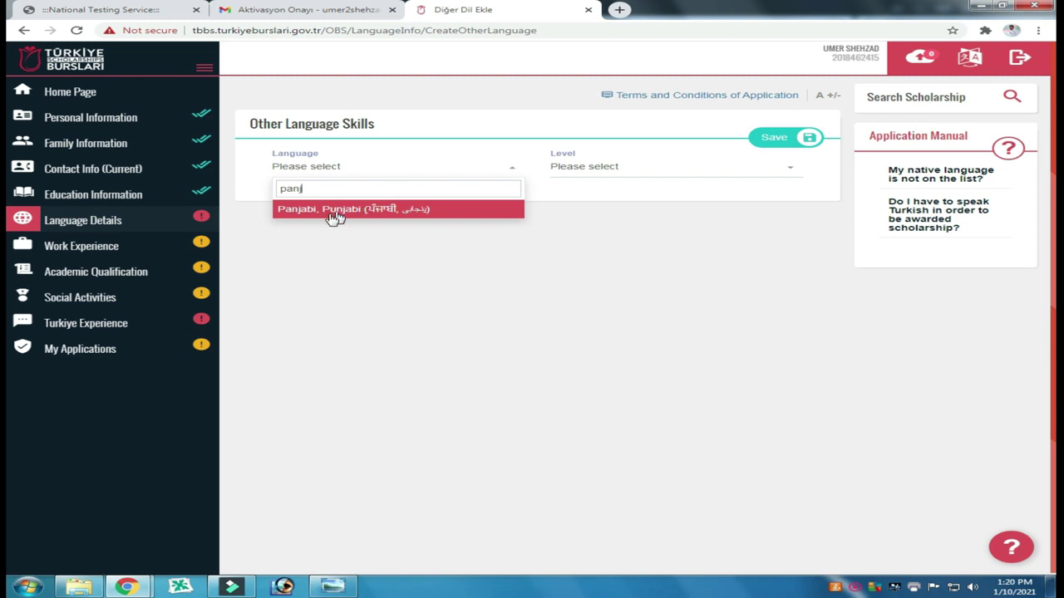
click(317, 213)
click(632, 170)
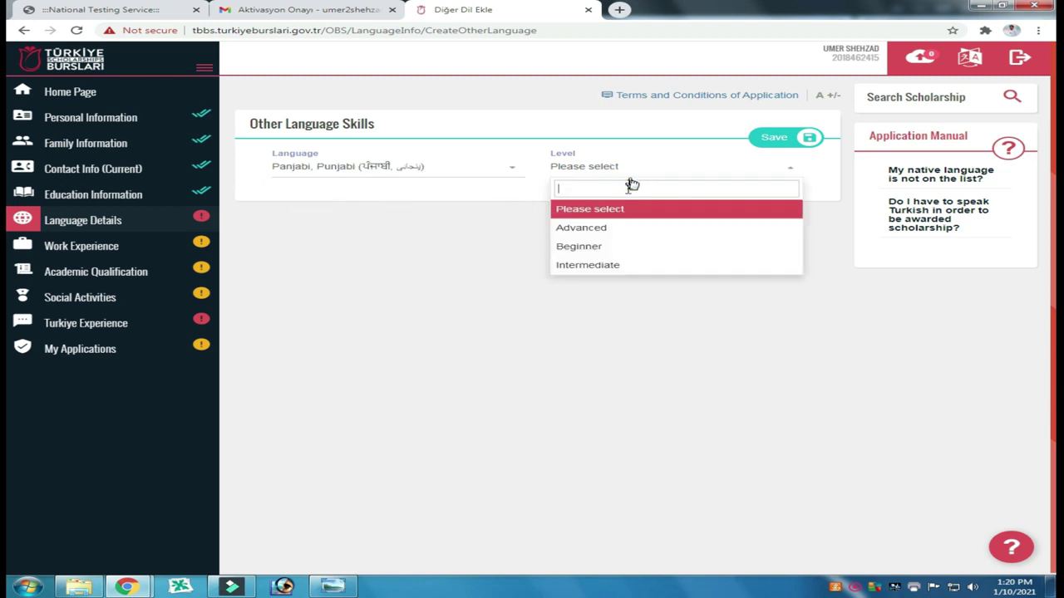
click(611, 265)
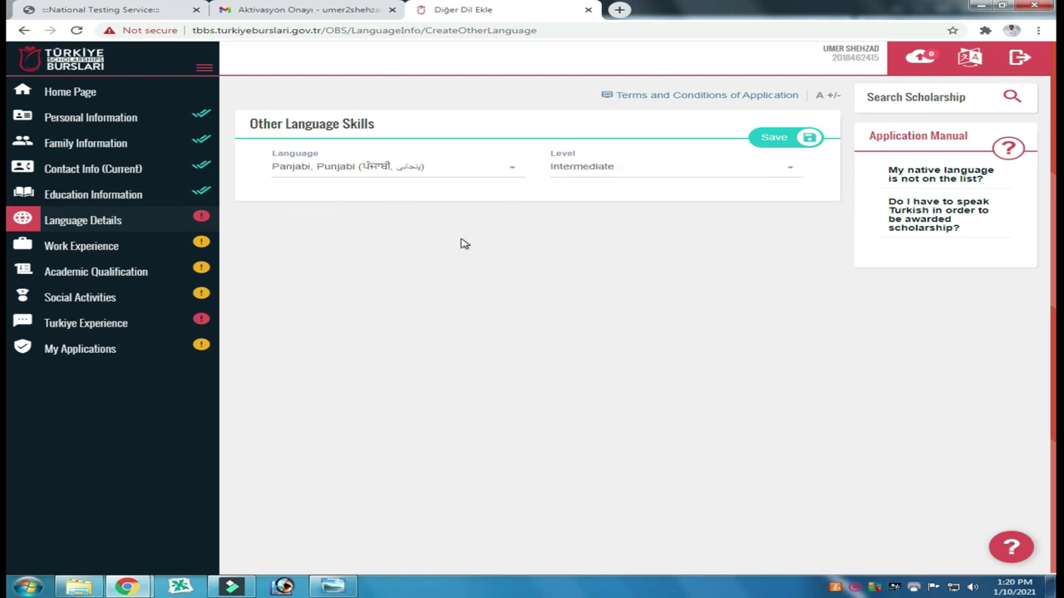
click(783, 137)
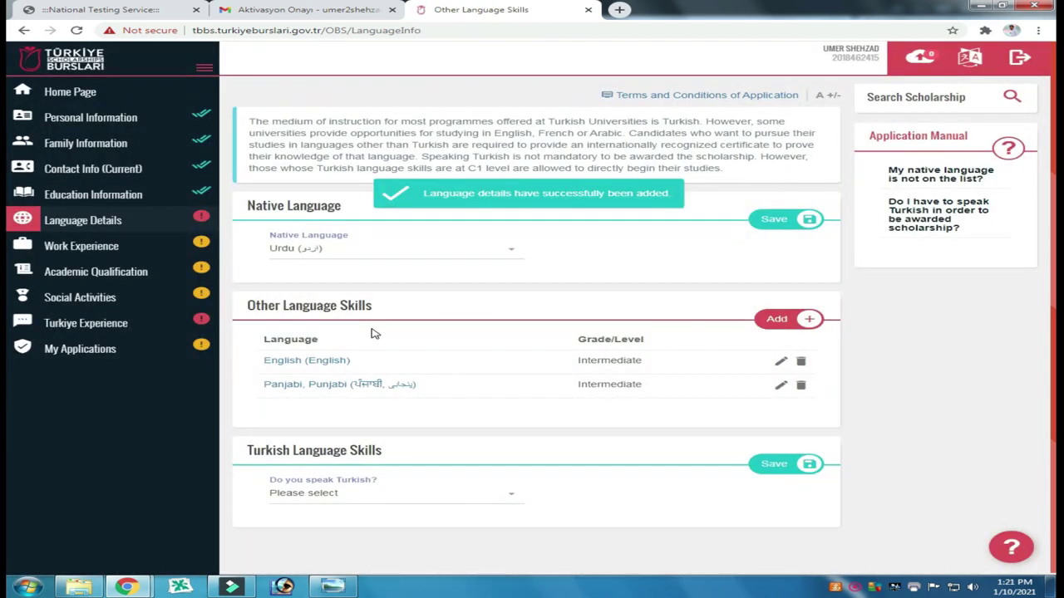
Step: Work through the Turkish speaking and certificate answers, settling on no Turkish certificate
click(410, 496)
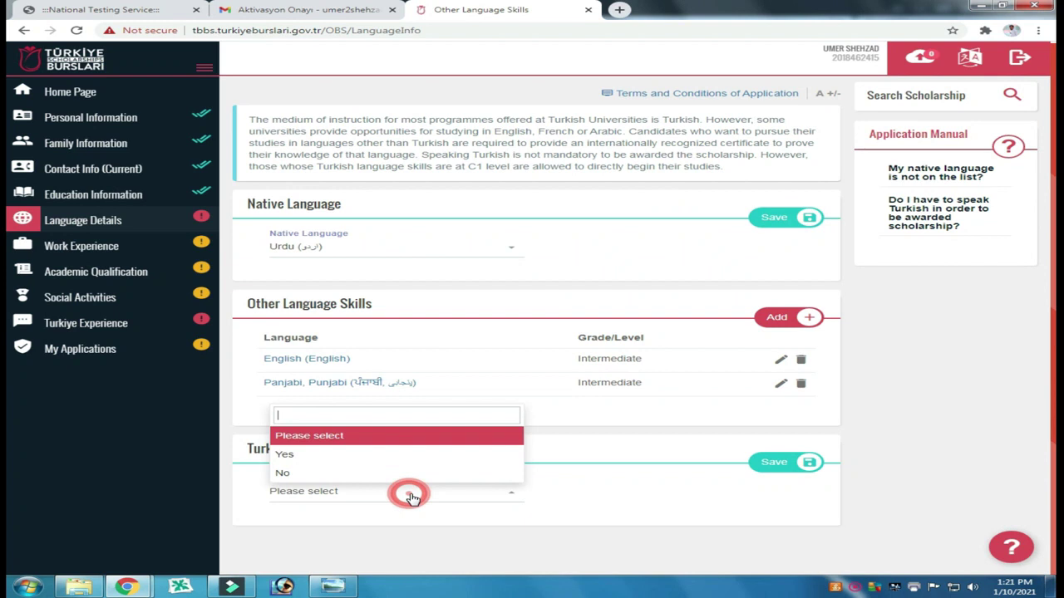
click(308, 473)
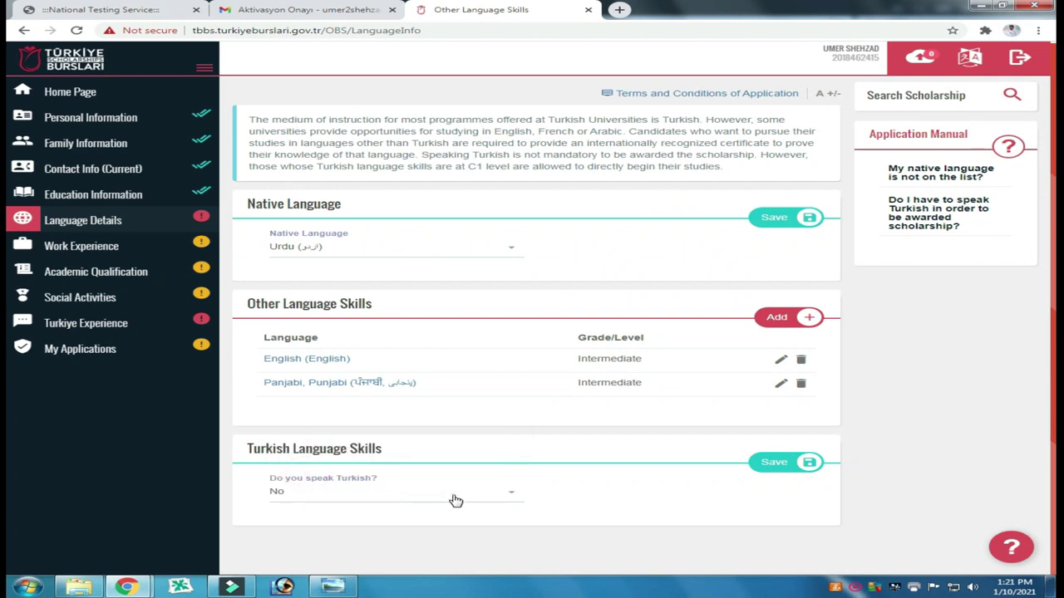
click(432, 492)
click(368, 454)
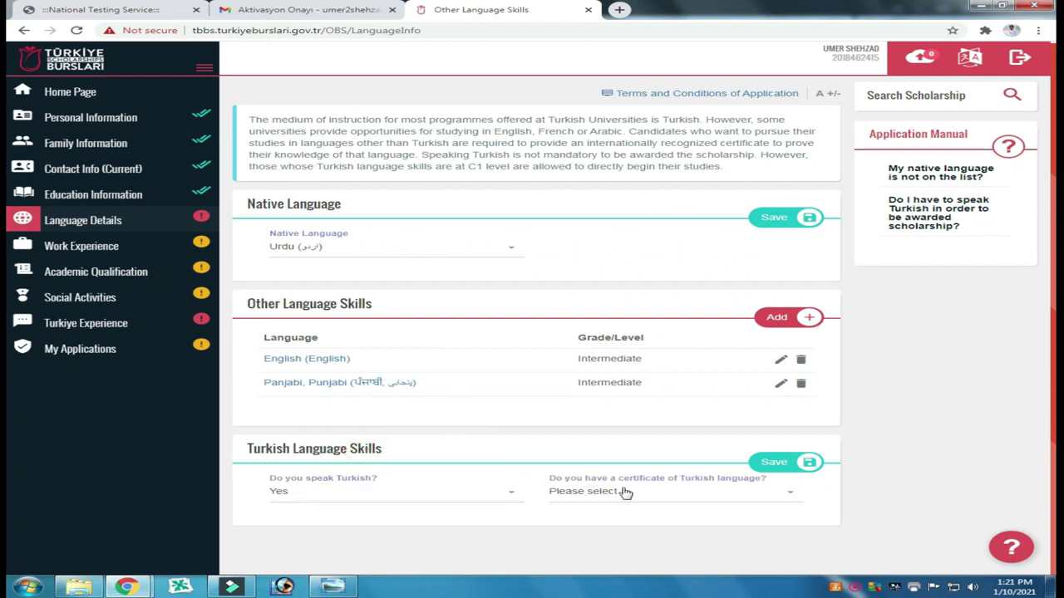
click(746, 502)
click(737, 500)
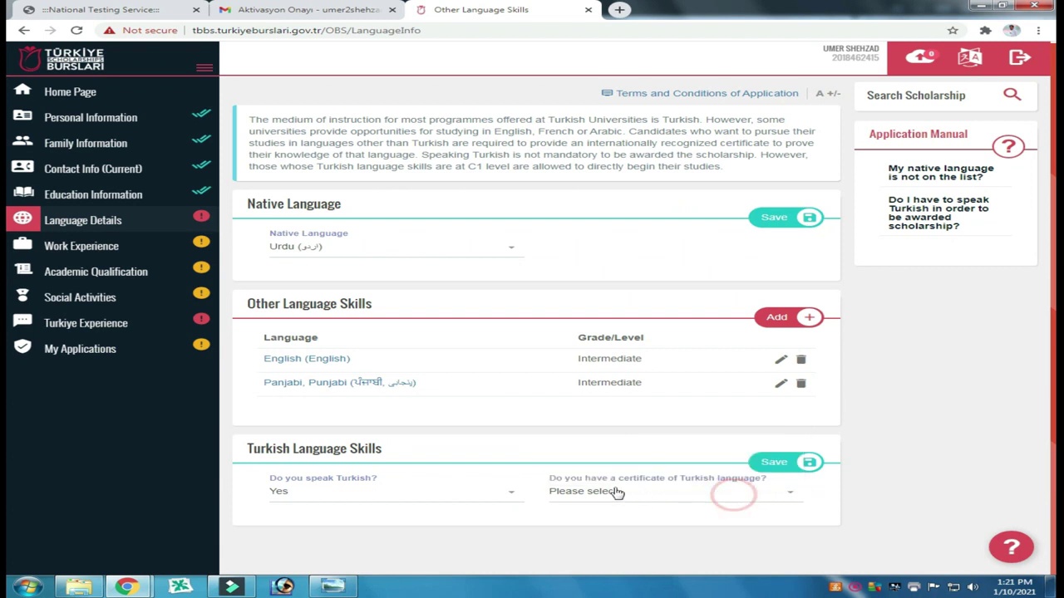
click(722, 497)
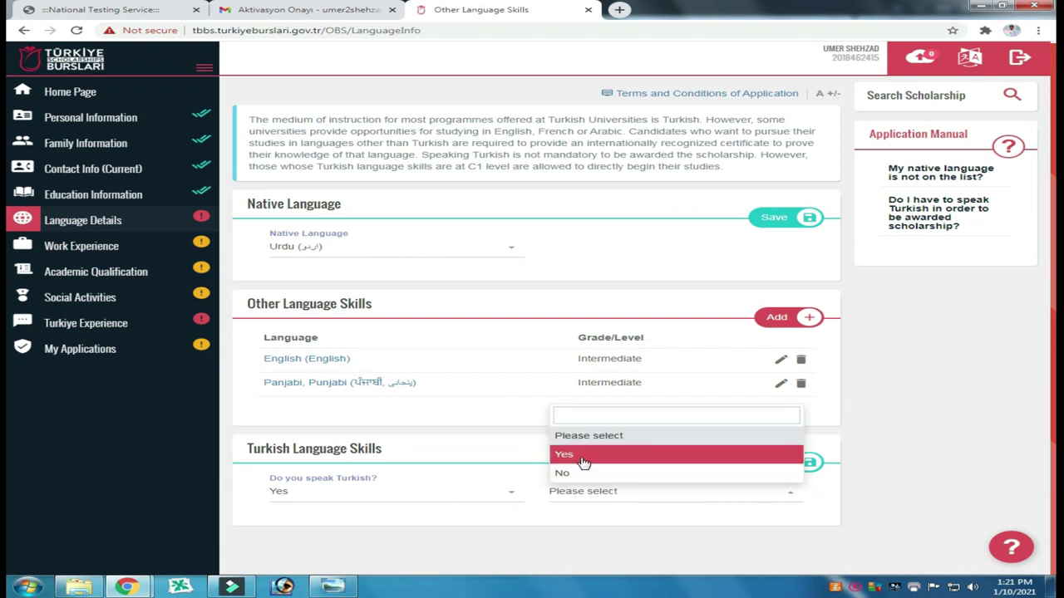
click(646, 455)
scroll(560, 451, down, 1)
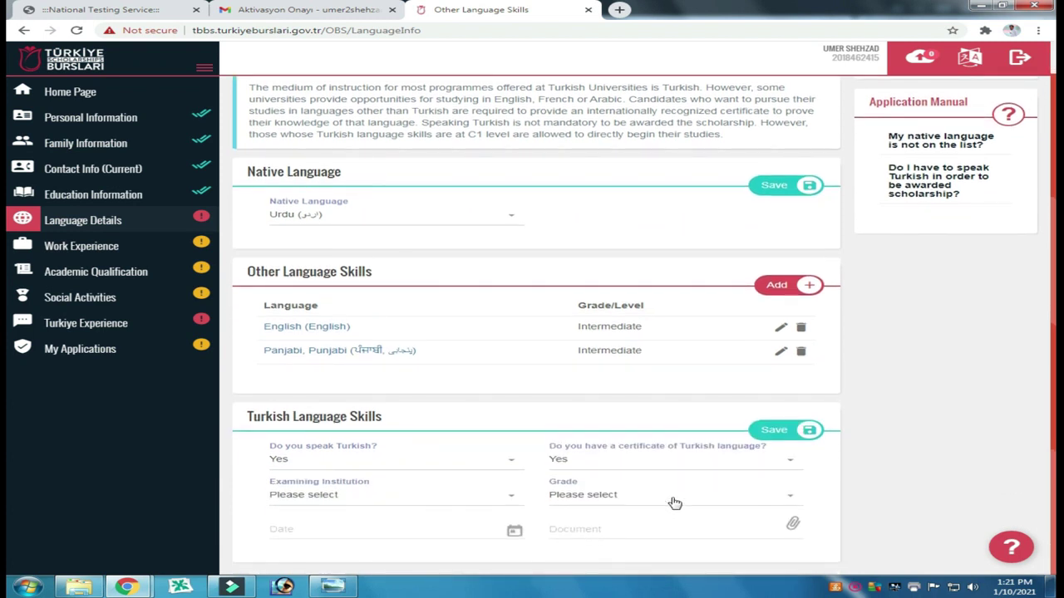
click(786, 465)
click(606, 442)
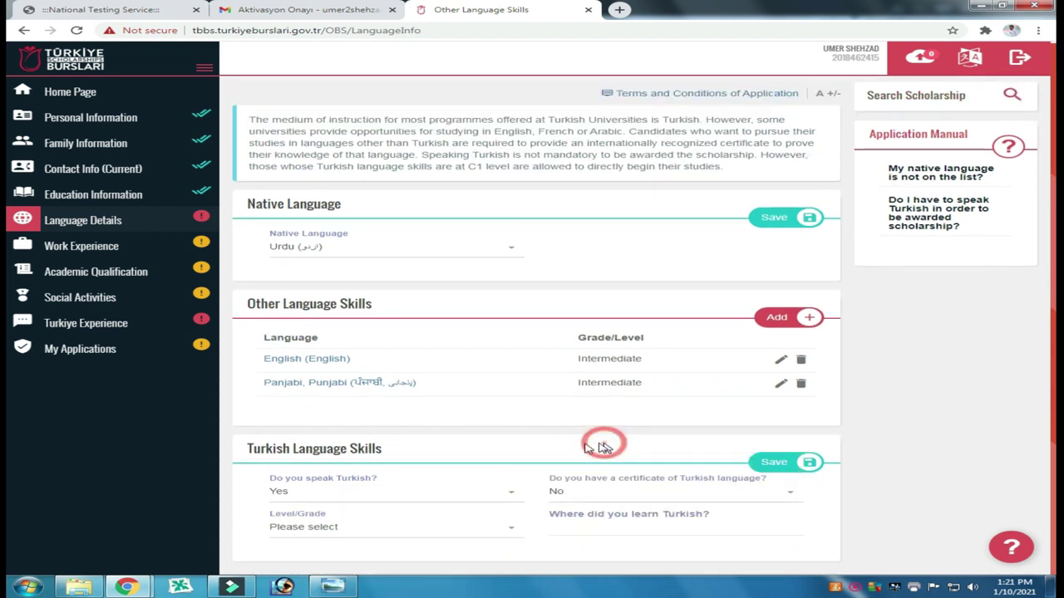
Step: Answer No to speaking Turkish, save the Turkish skills, and go to Work Experience
click(495, 498)
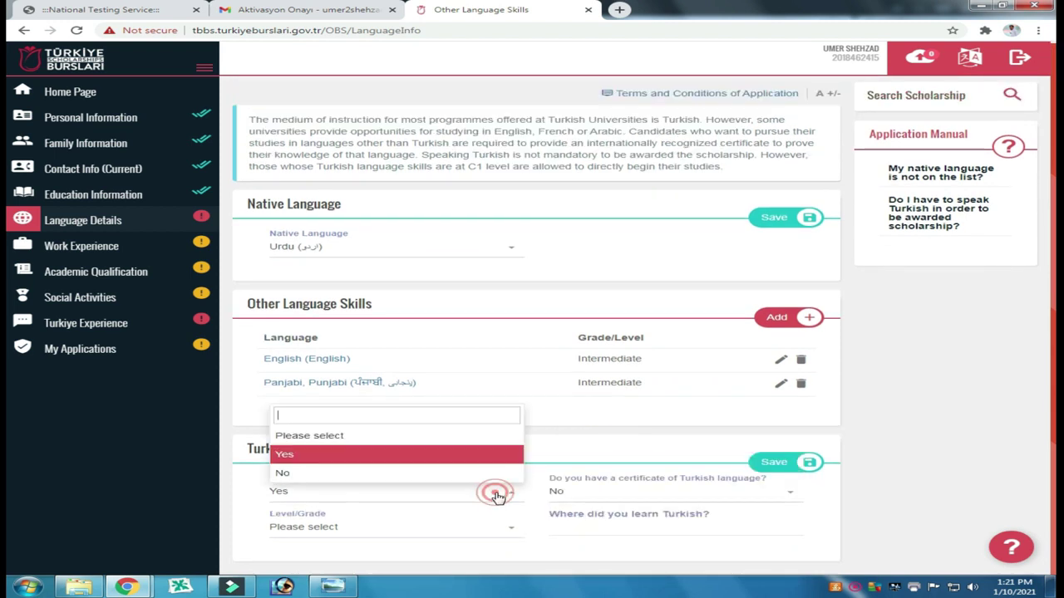
click(353, 474)
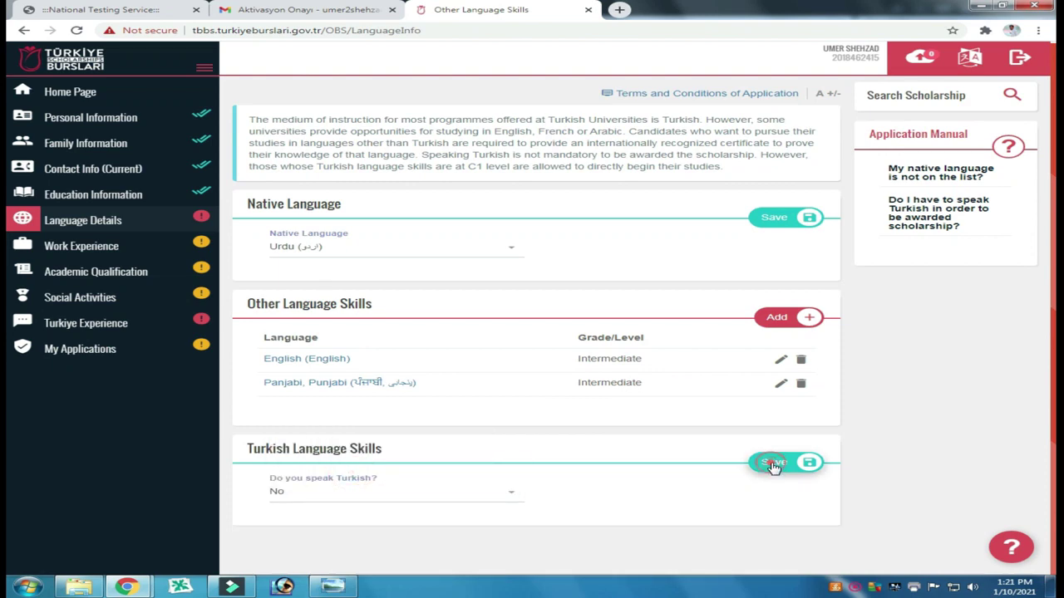
click(774, 463)
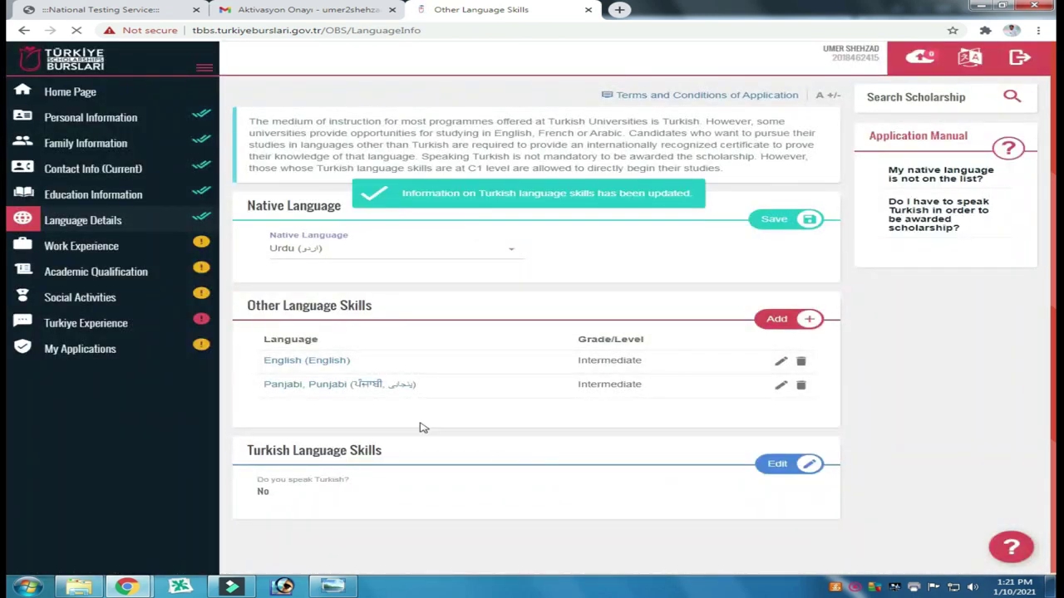
click(97, 248)
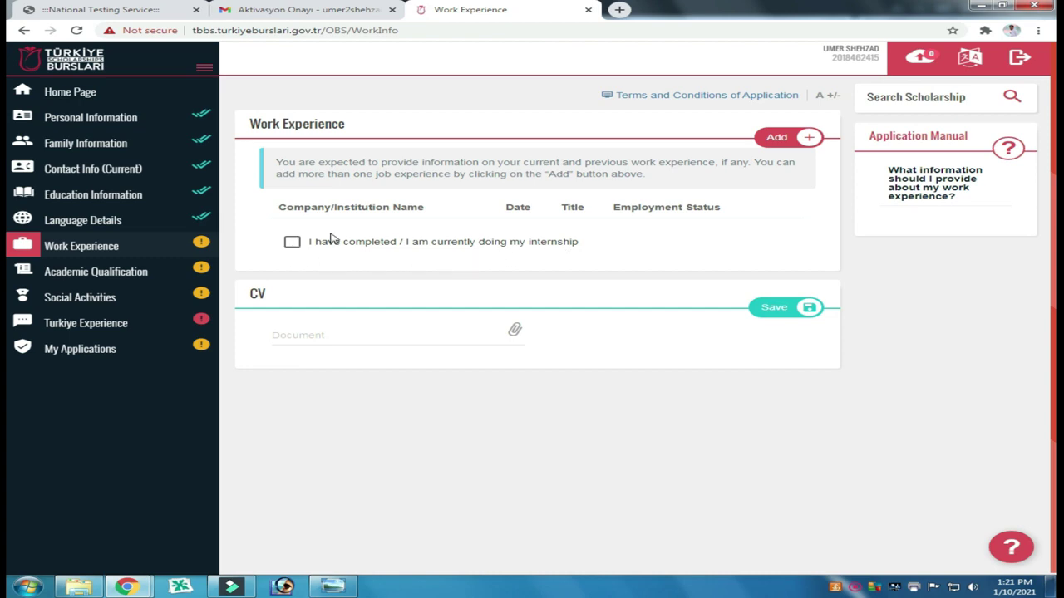
click(775, 141)
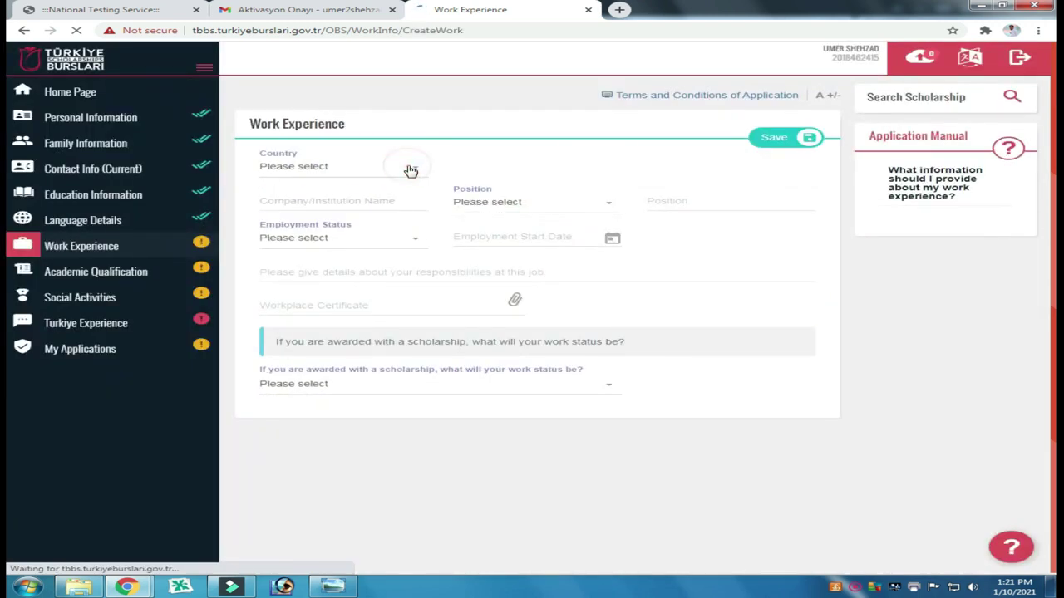
click(409, 168)
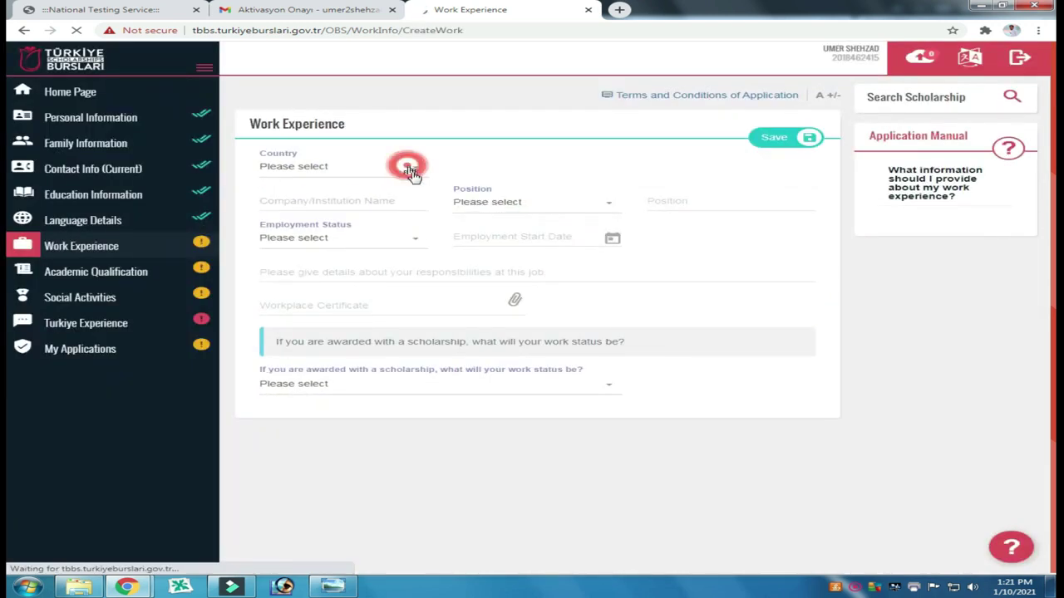
click(577, 201)
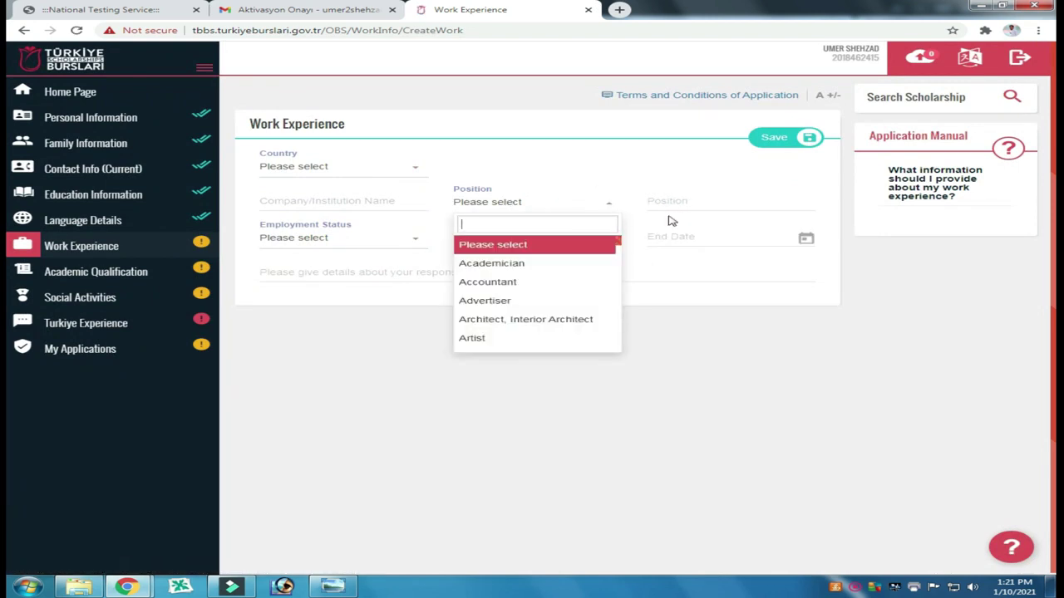
click(728, 269)
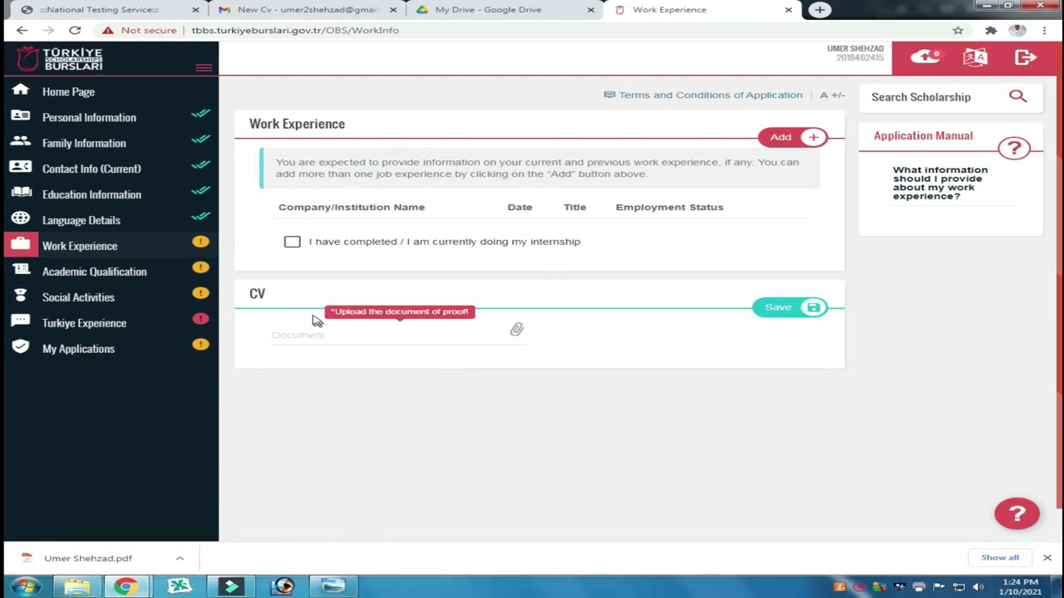
Step: Upload and save the CV PDF, then tick the completed-internship box
click(519, 329)
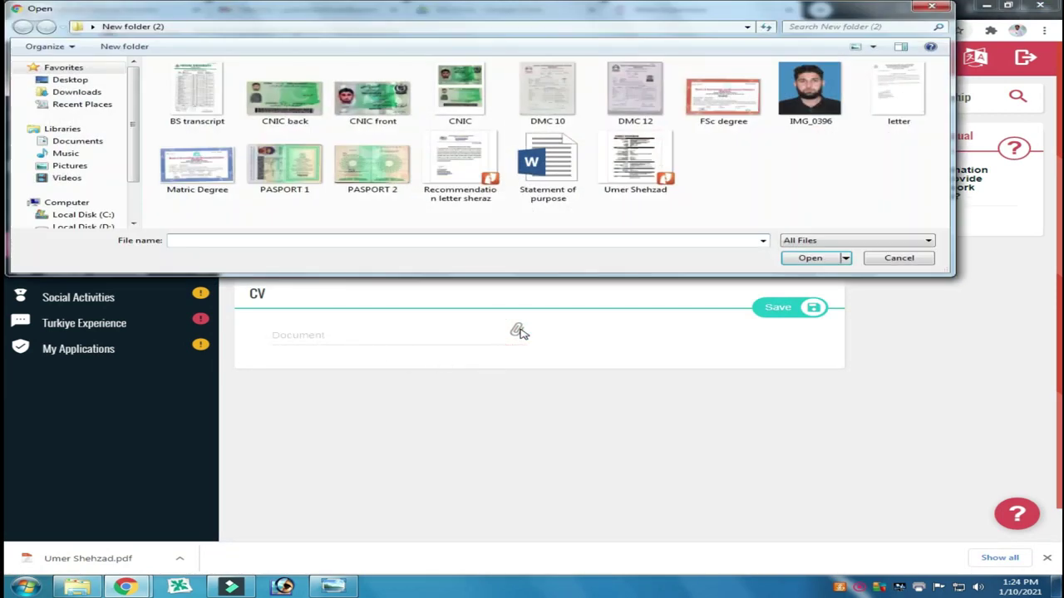
click(632, 158)
click(807, 248)
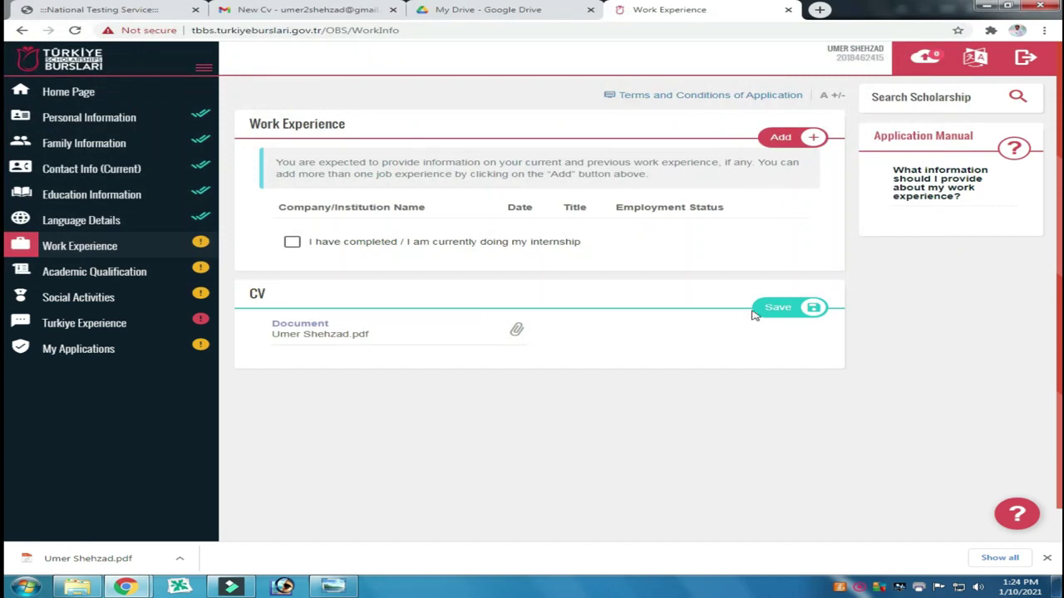
click(767, 309)
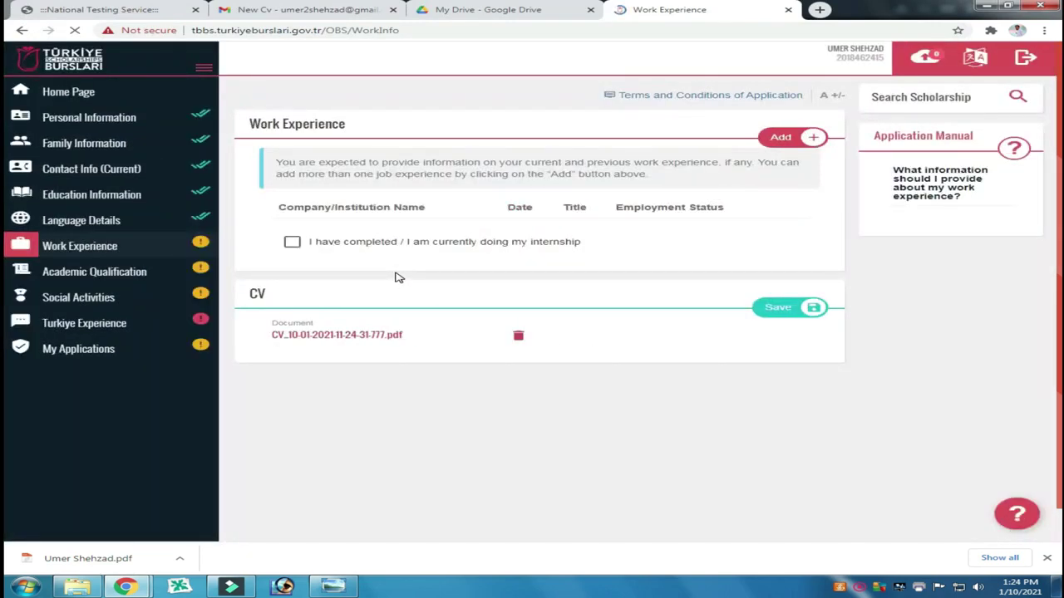
click(292, 243)
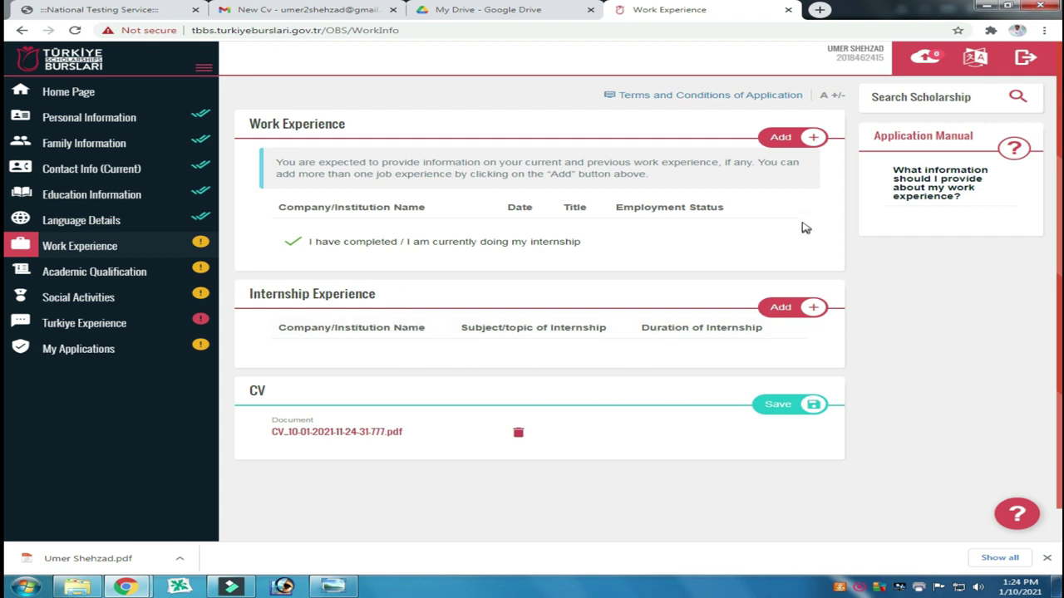
Step: Add a 3-month Lab Work internship at Alkhidmat Lab, Pakistan, then go to Academic Qualification
click(802, 402)
click(785, 309)
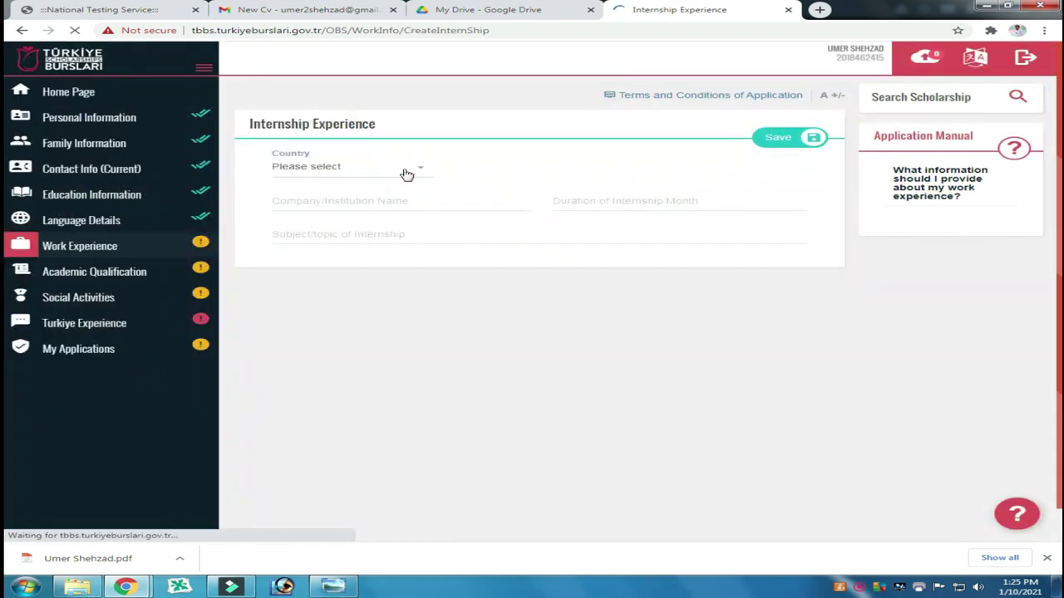
click(406, 170)
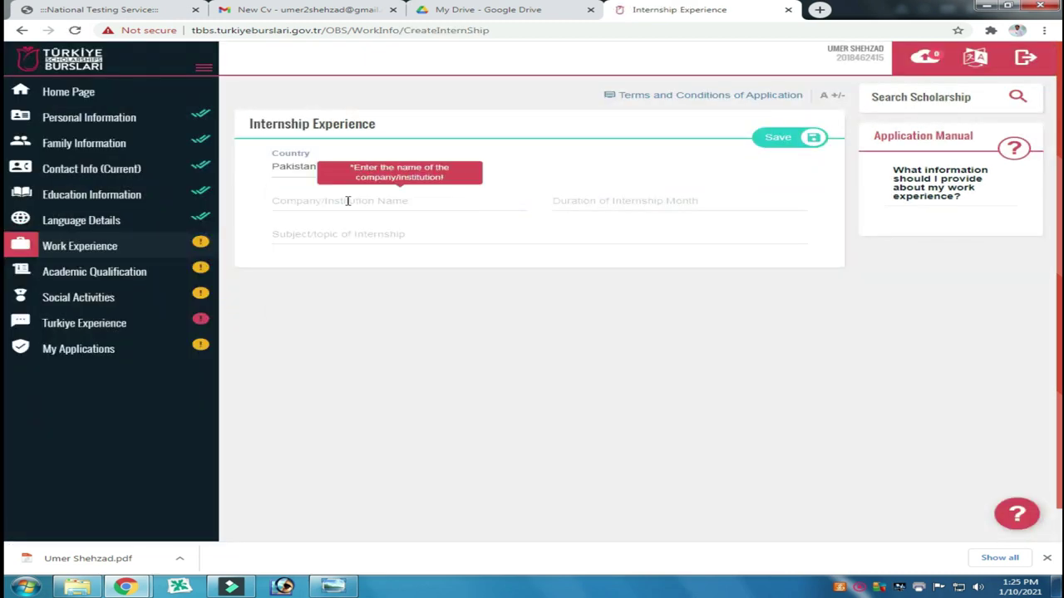
click(348, 201)
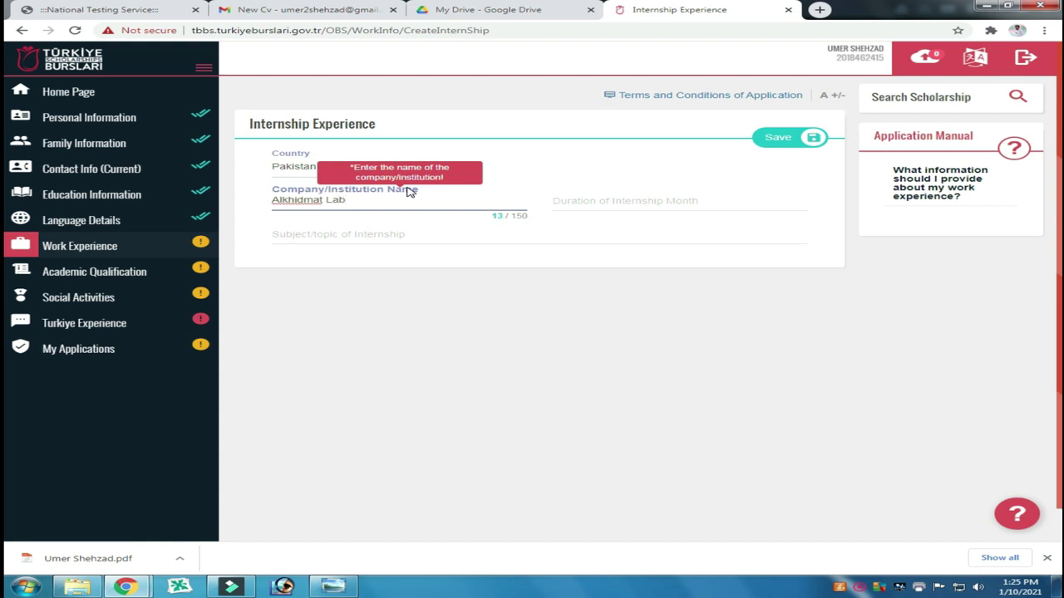
click(611, 202)
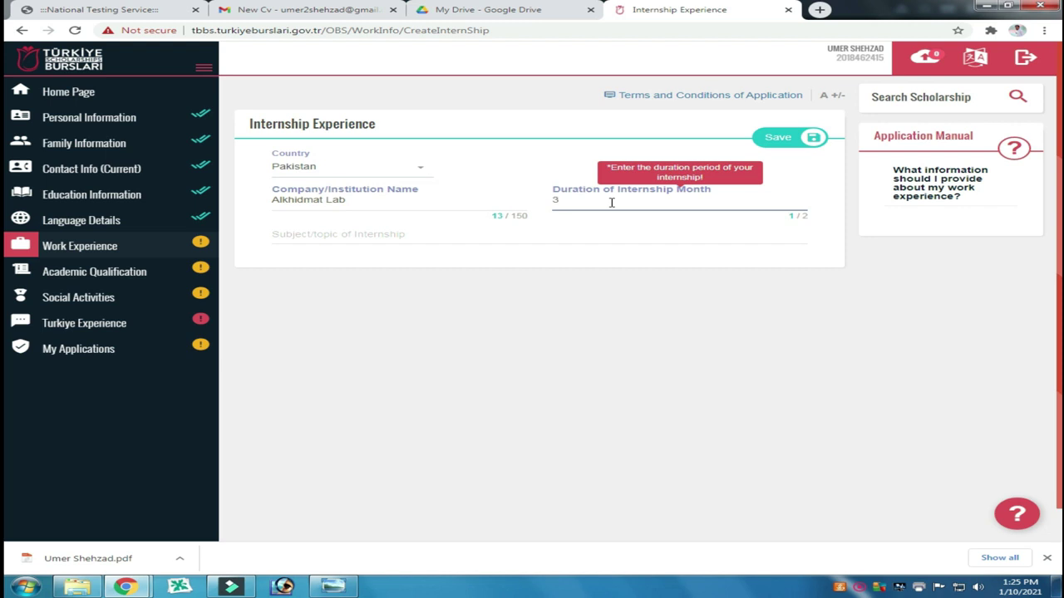
click(622, 233)
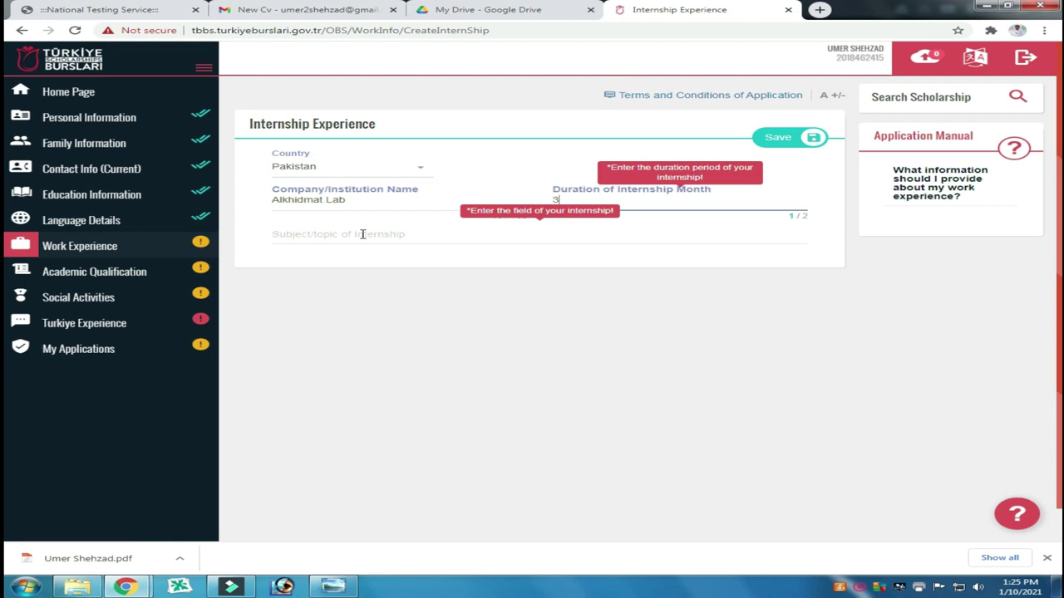
click(362, 234)
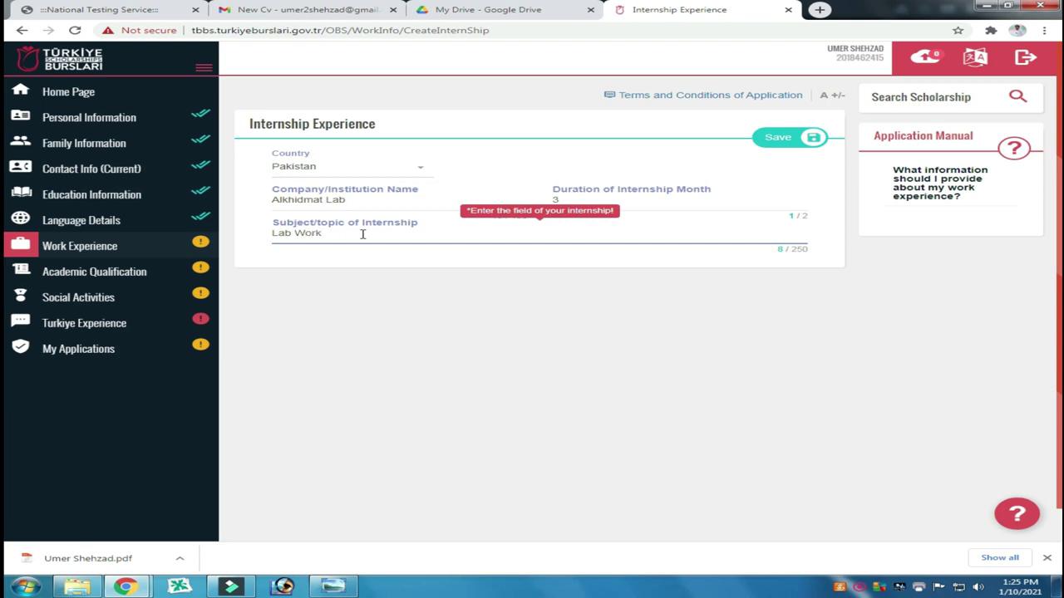
click(768, 137)
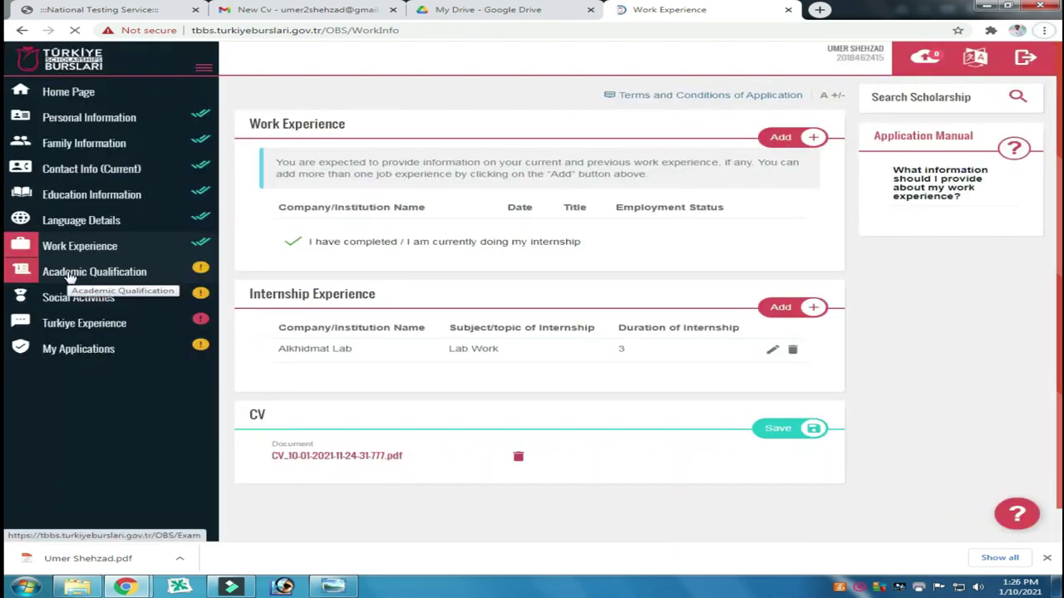
click(71, 275)
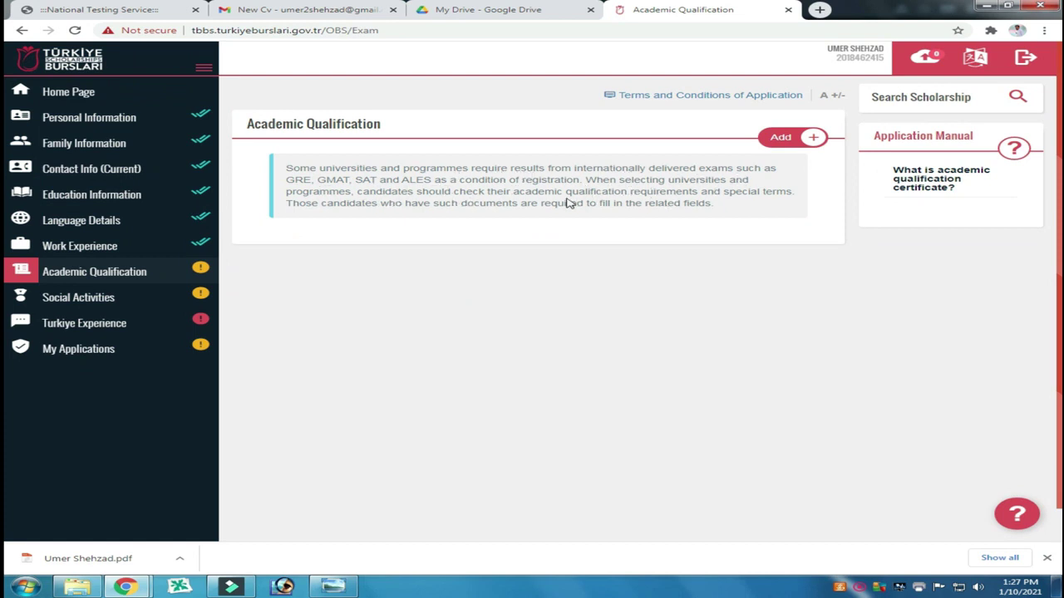
Step: Open the academic qualification exam form, leave it unfilled, and go to Social Activities
click(787, 143)
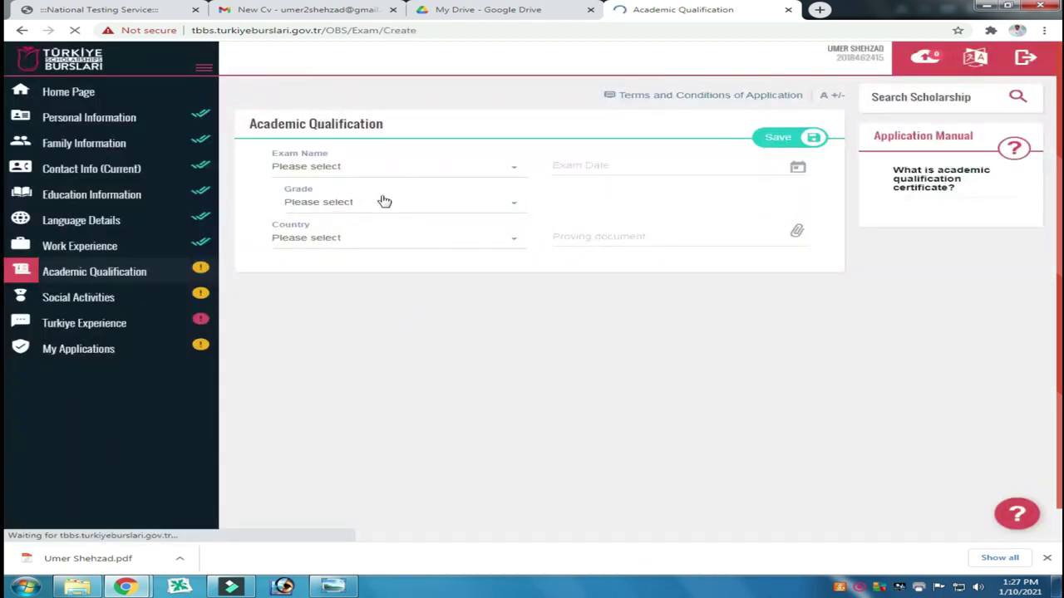
click(519, 173)
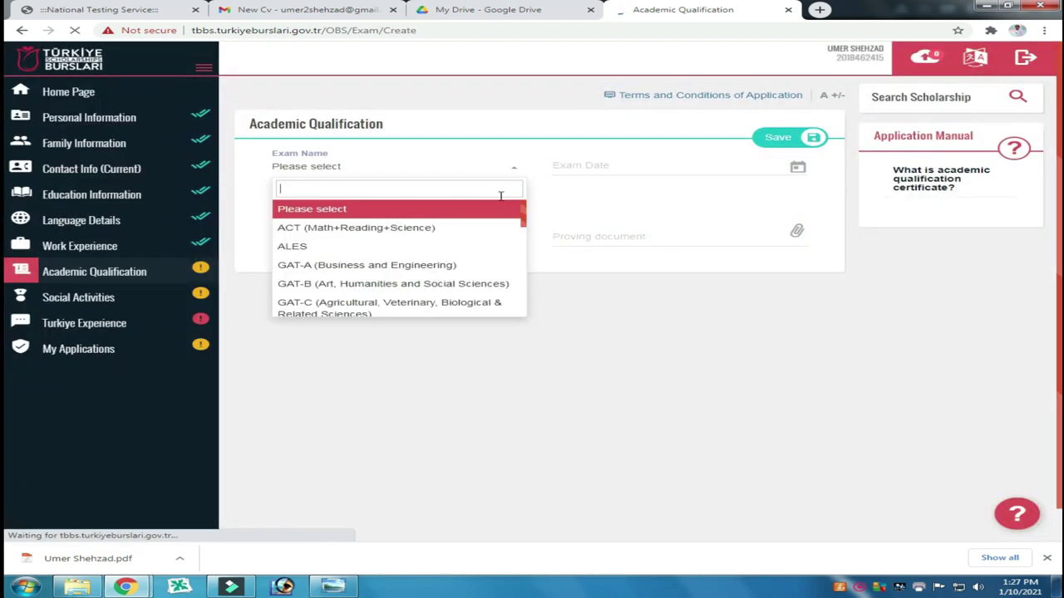
scroll(436, 269, down, 3)
scroll(437, 268, down, 10)
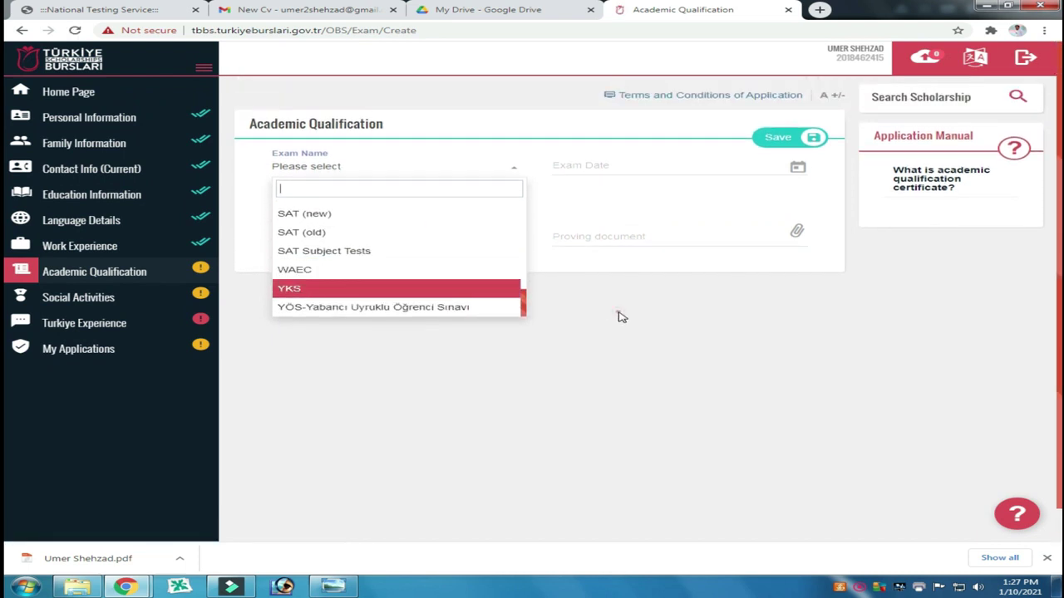
click(621, 316)
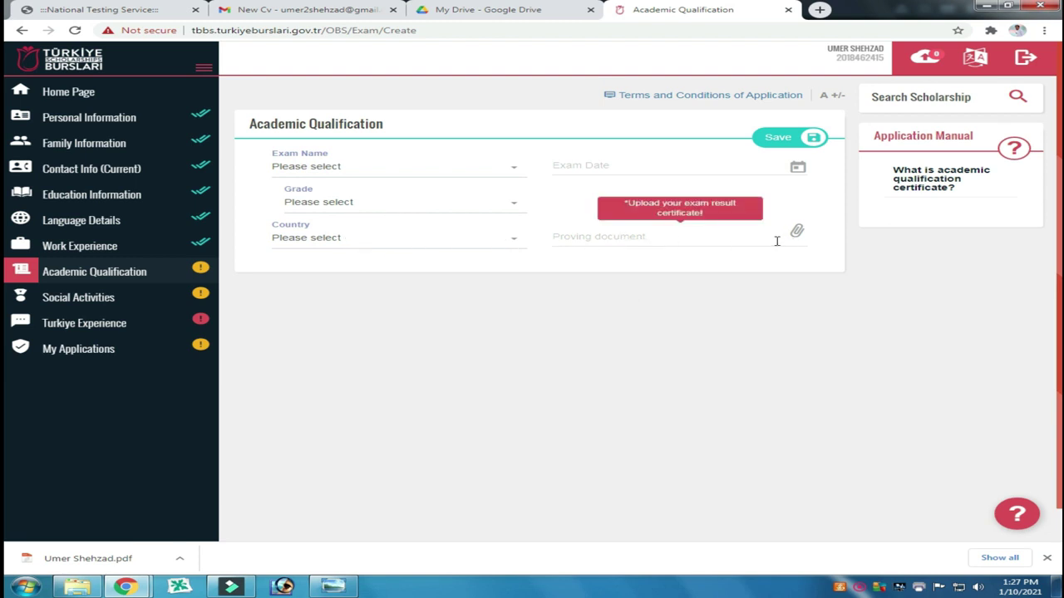
click(122, 272)
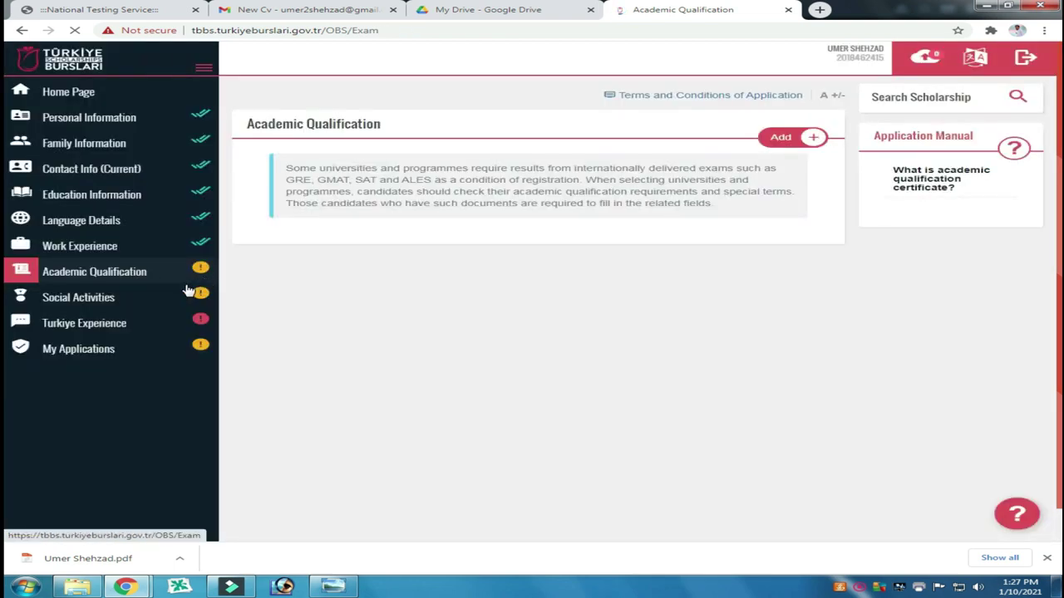
click(89, 300)
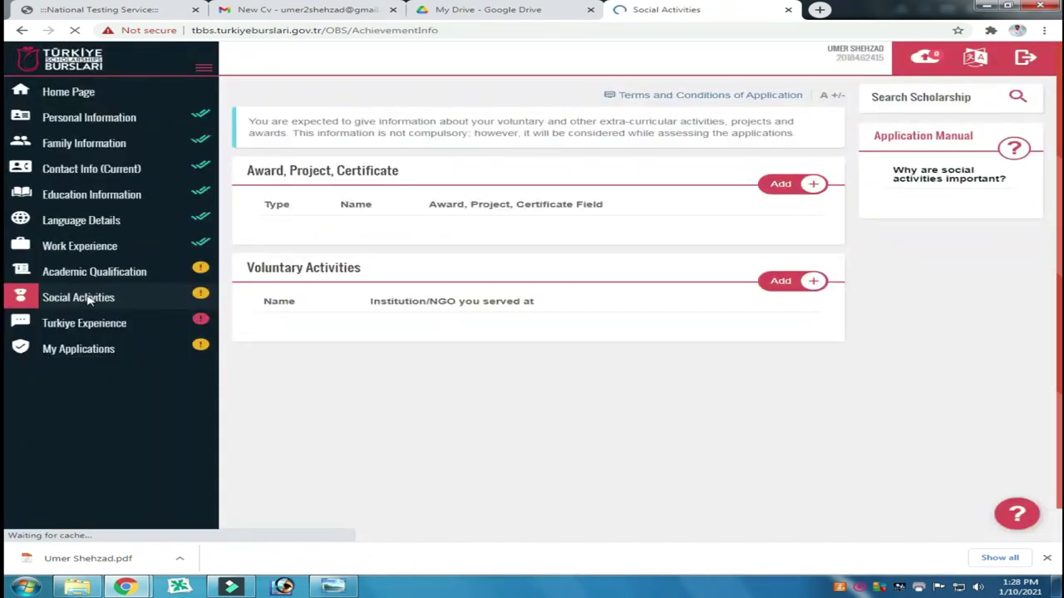
Step: View the achievement types, open a blank Voluntary Activity form, then go to Turkiye Experience
click(782, 186)
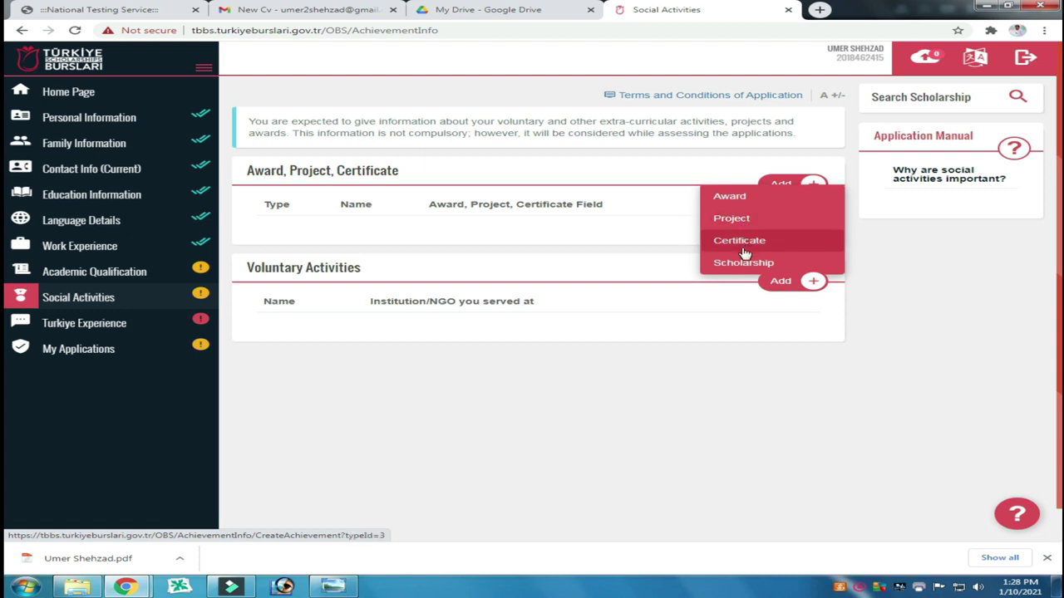
click(720, 361)
click(782, 288)
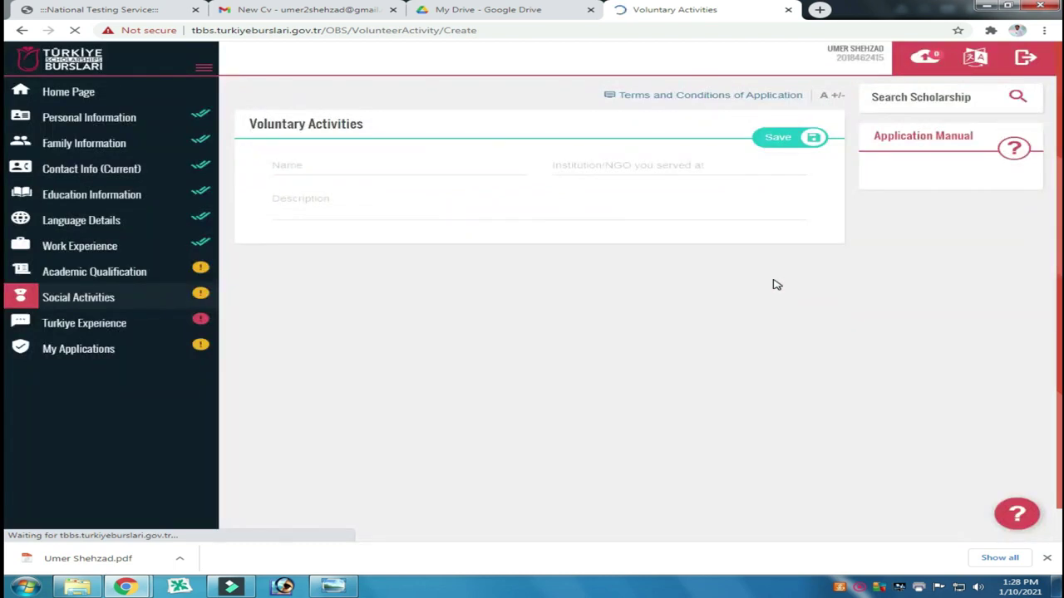
click(354, 164)
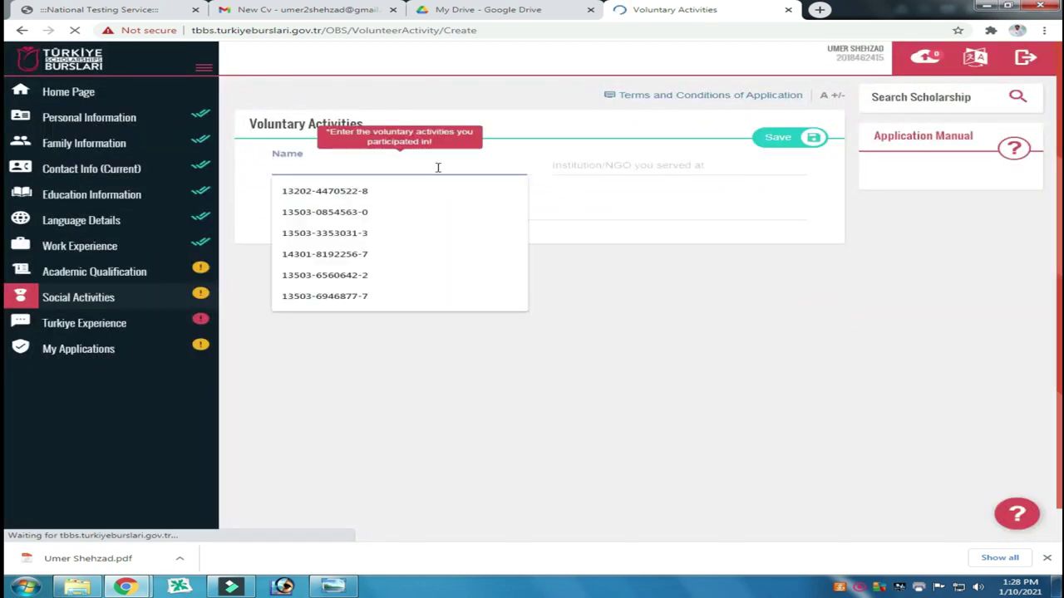
click(469, 169)
click(618, 277)
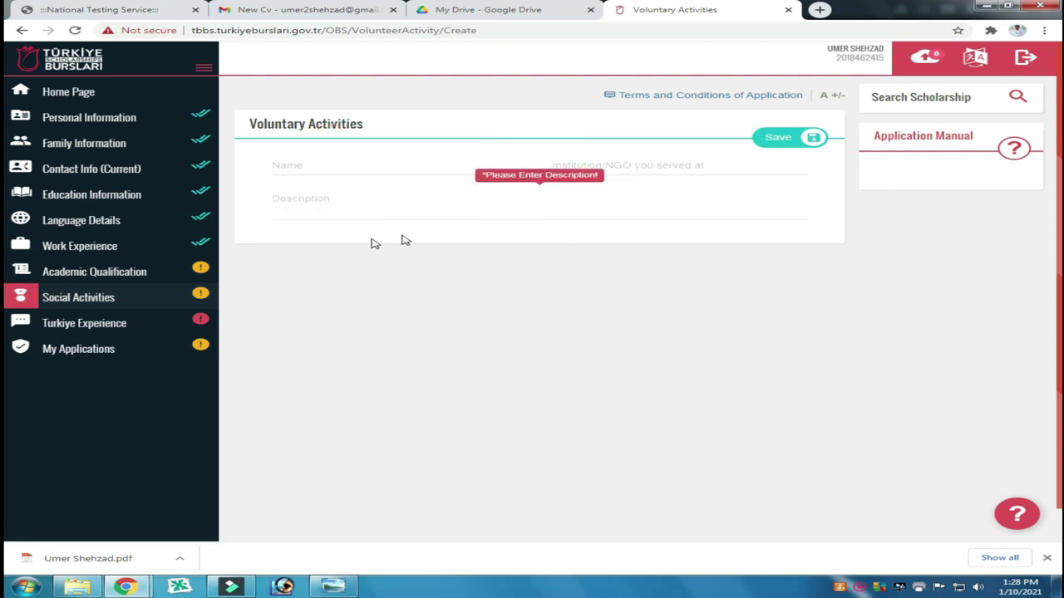
click(84, 326)
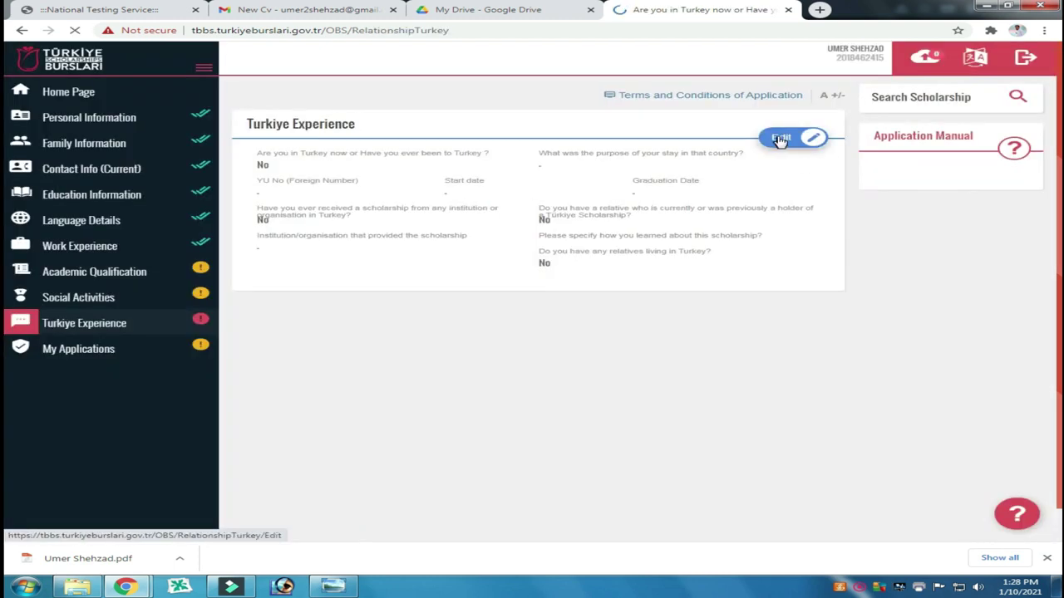
Step: Edit Turkiye Experience: keep No for being in Turkey and choose Social Media as the source
click(780, 139)
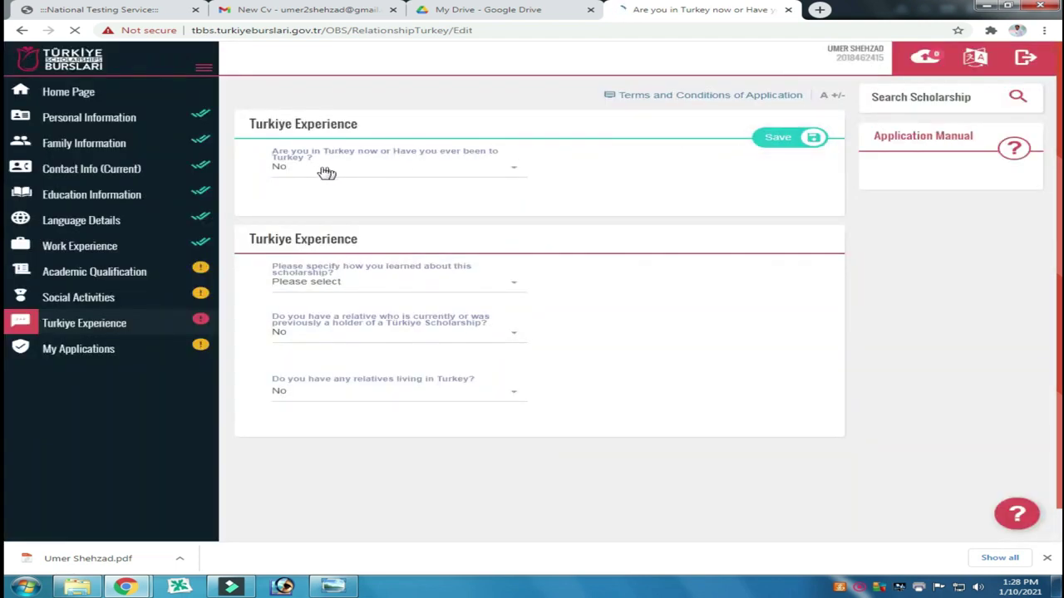
click(513, 172)
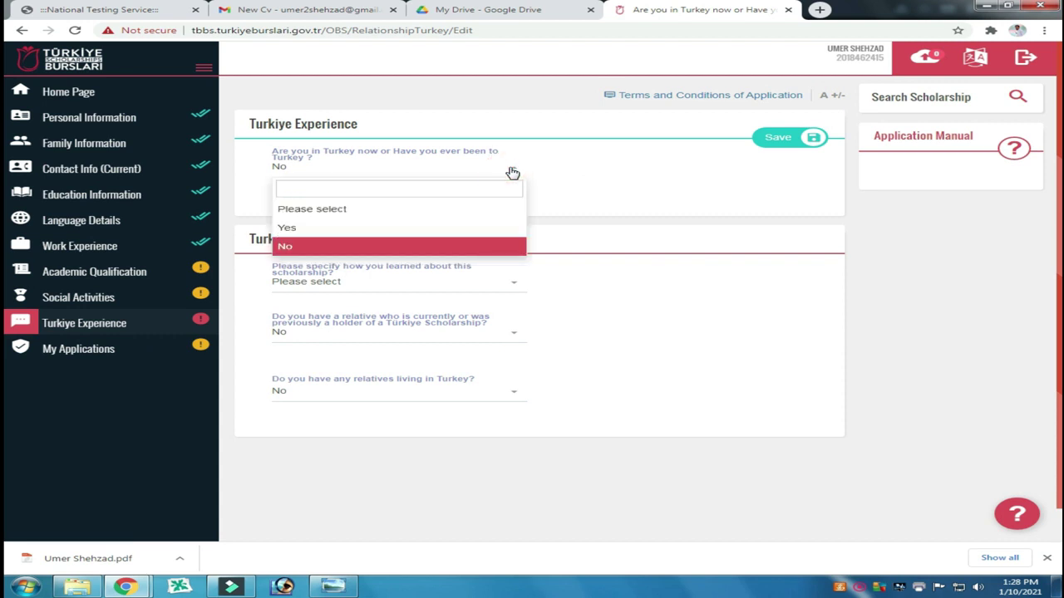
click(513, 172)
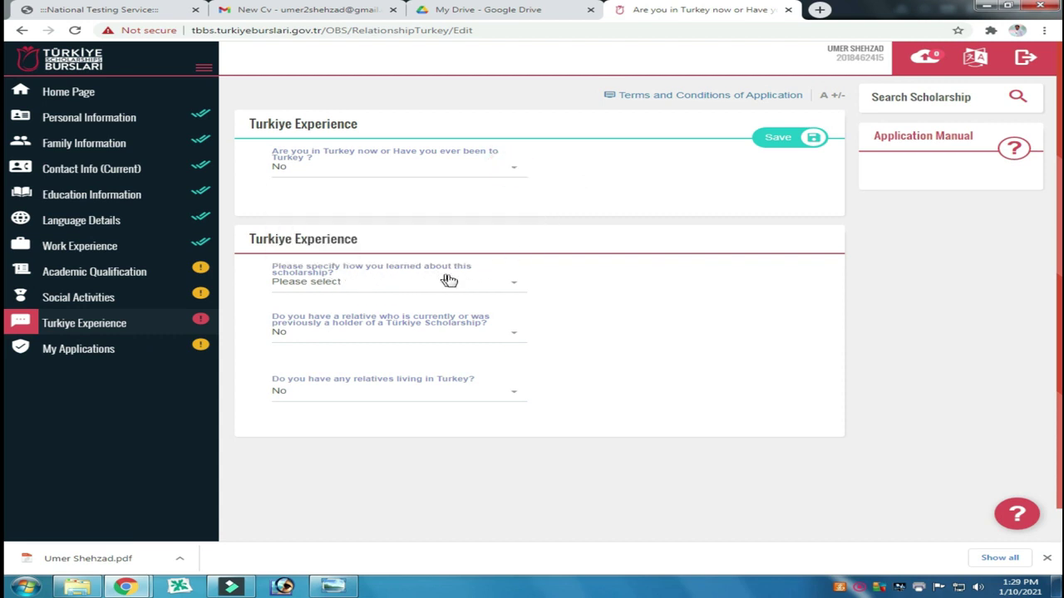
click(514, 285)
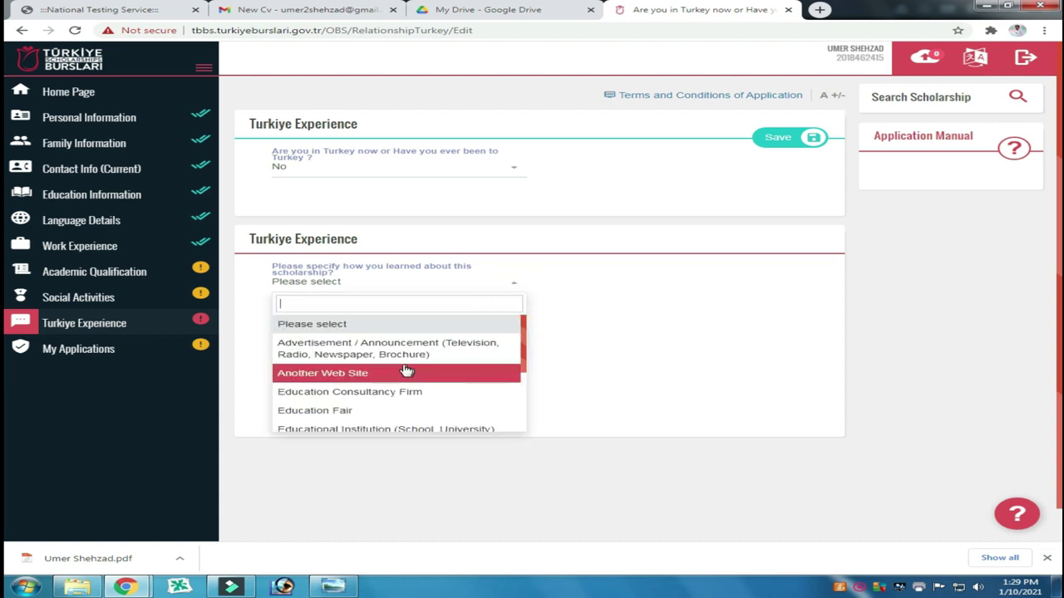
scroll(399, 370, down, 1)
scroll(400, 370, down, 3)
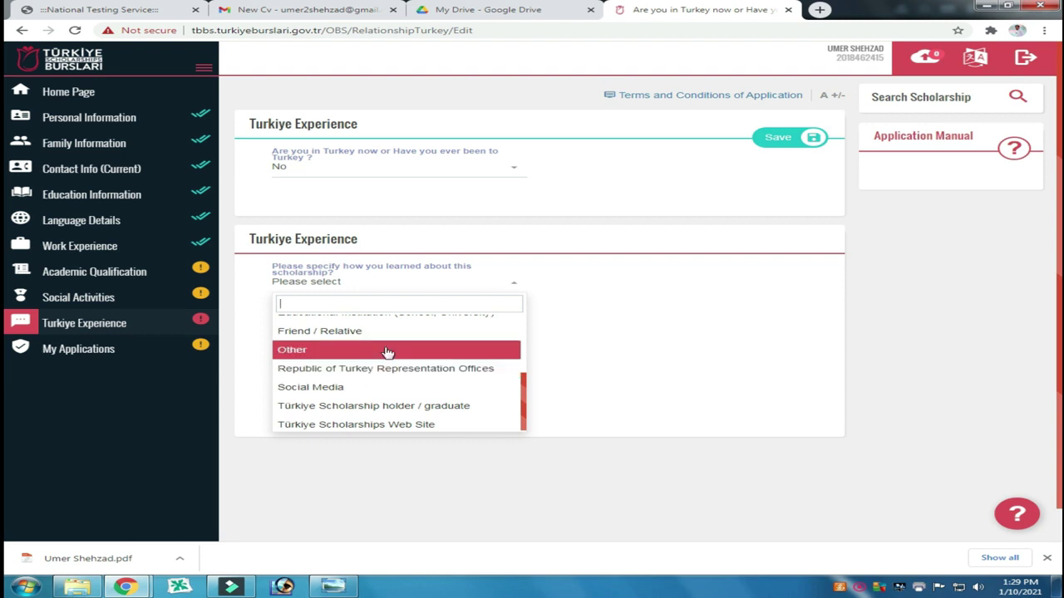
click(368, 388)
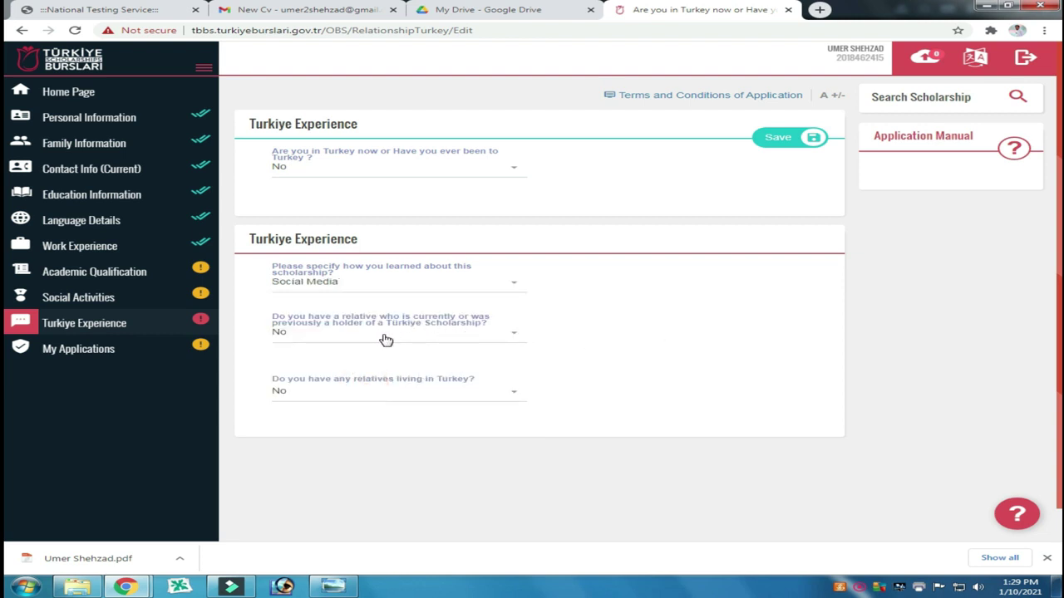
Step: Keep No for both relative questions and save the Turkiye Experience answers
click(508, 336)
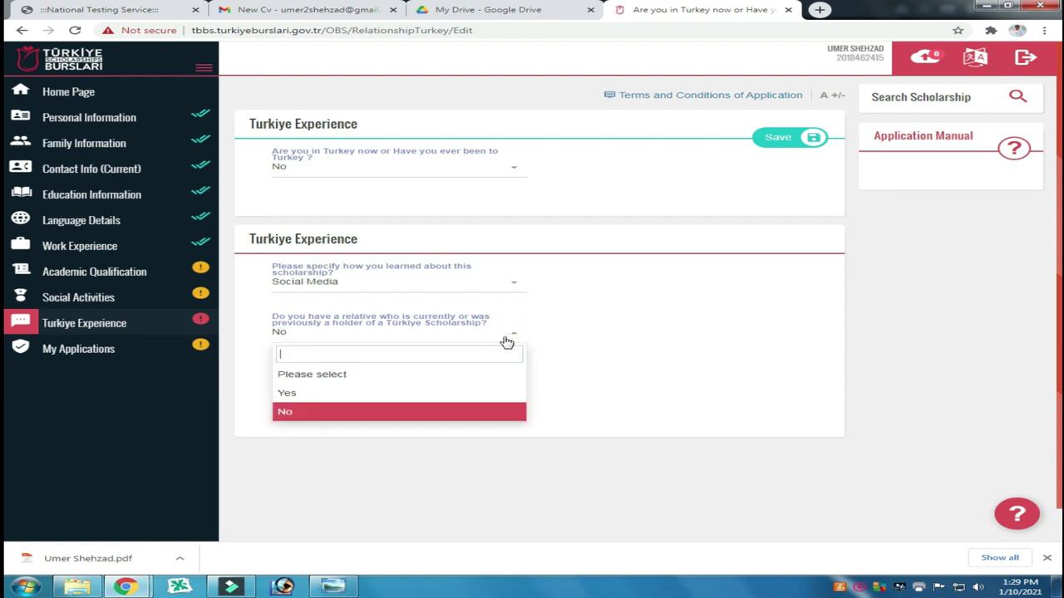
click(603, 373)
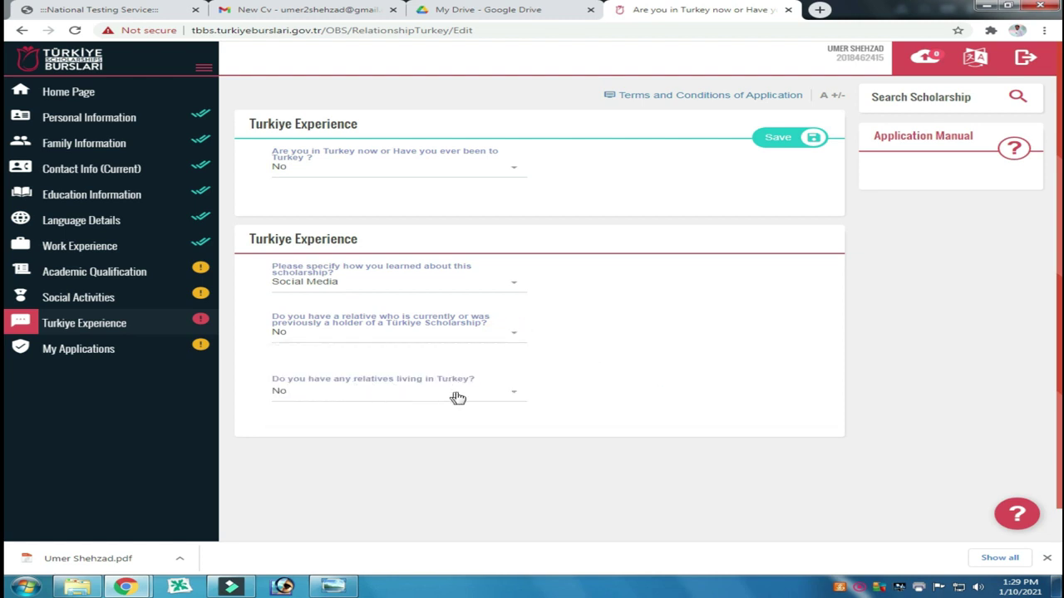
click(515, 397)
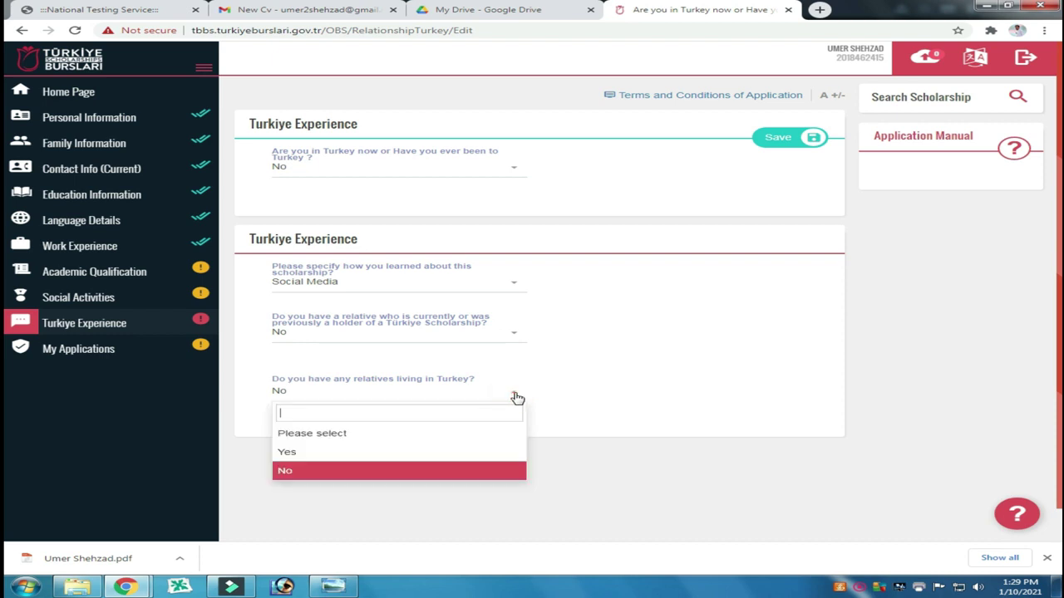
click(513, 395)
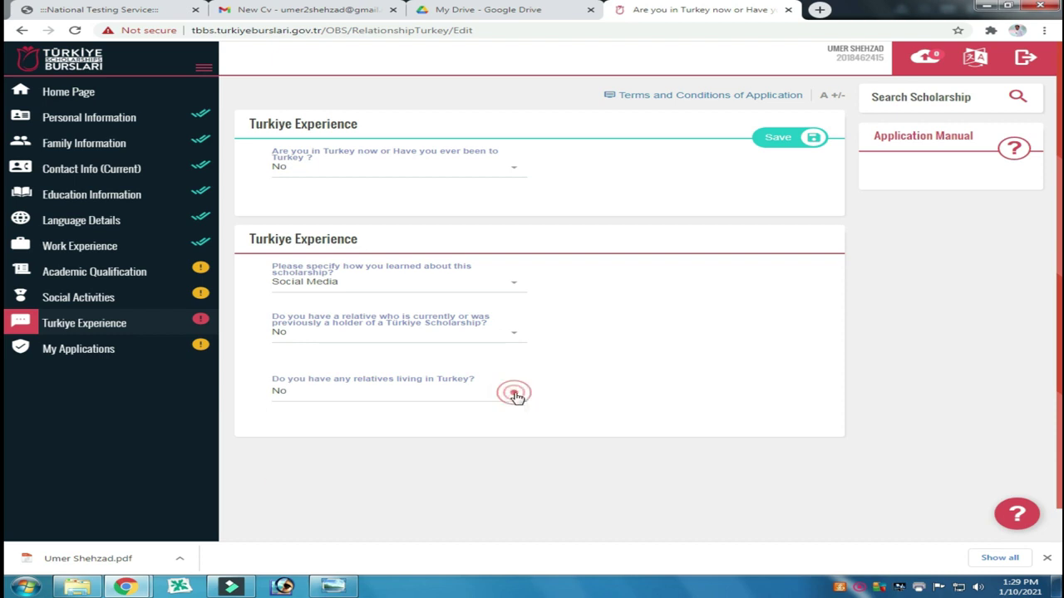
click(782, 138)
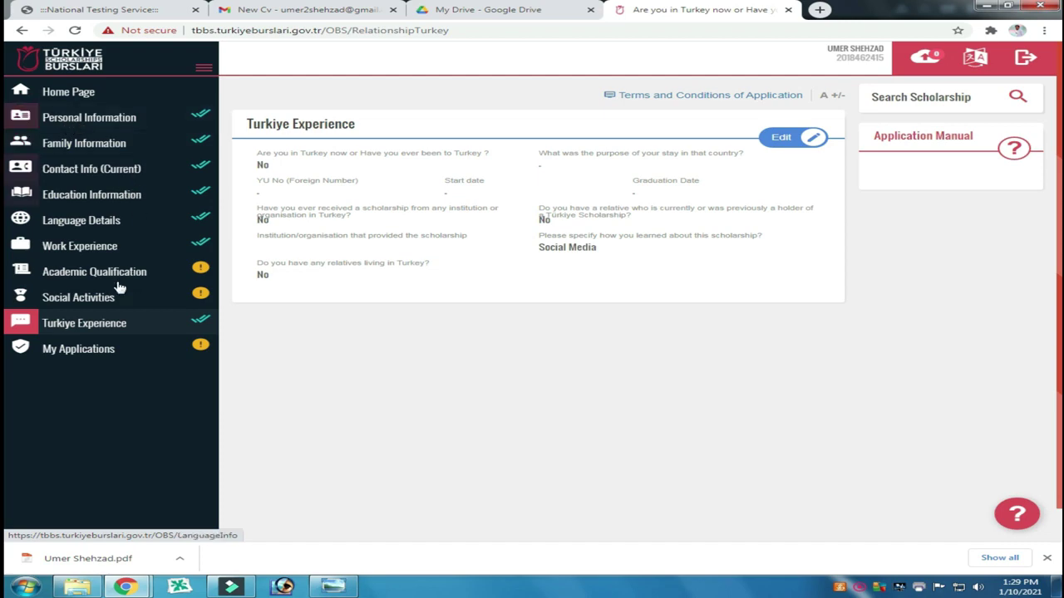
Step: Return to the home page and start applying to the Graduate Scholarship Programme
click(71, 95)
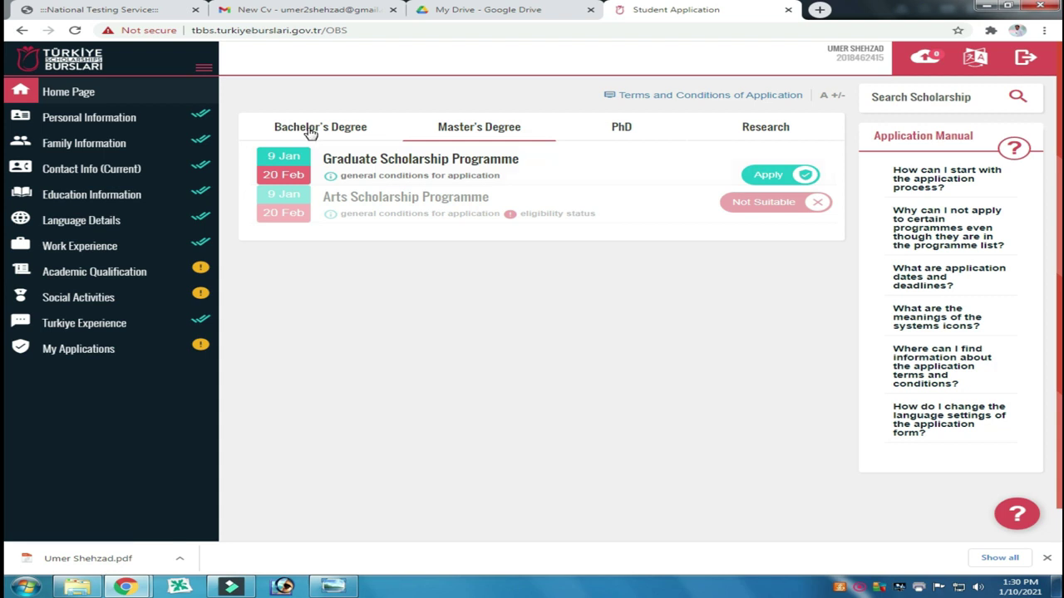
click(310, 131)
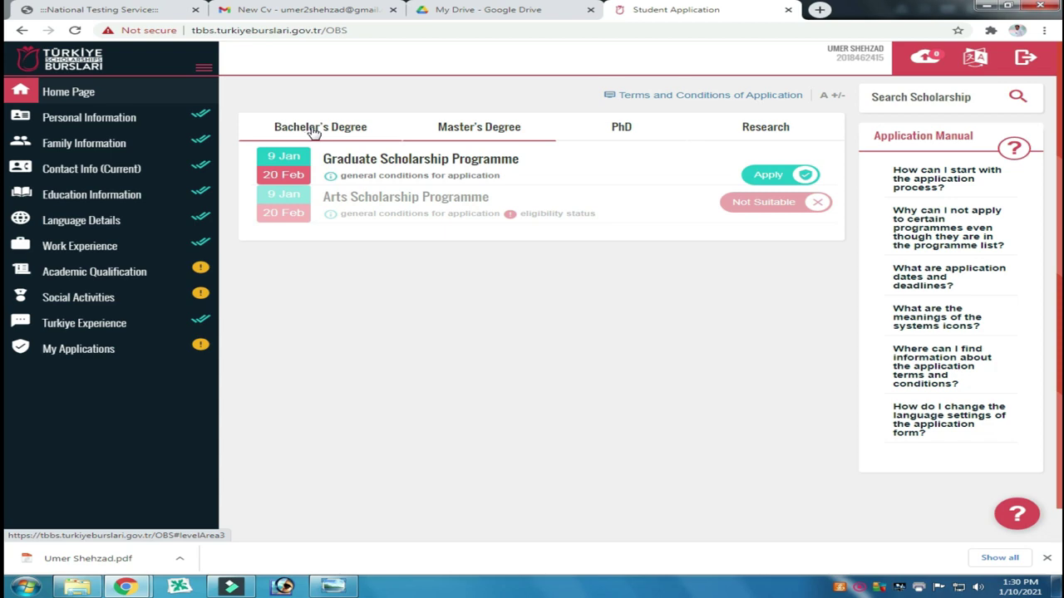
click(772, 176)
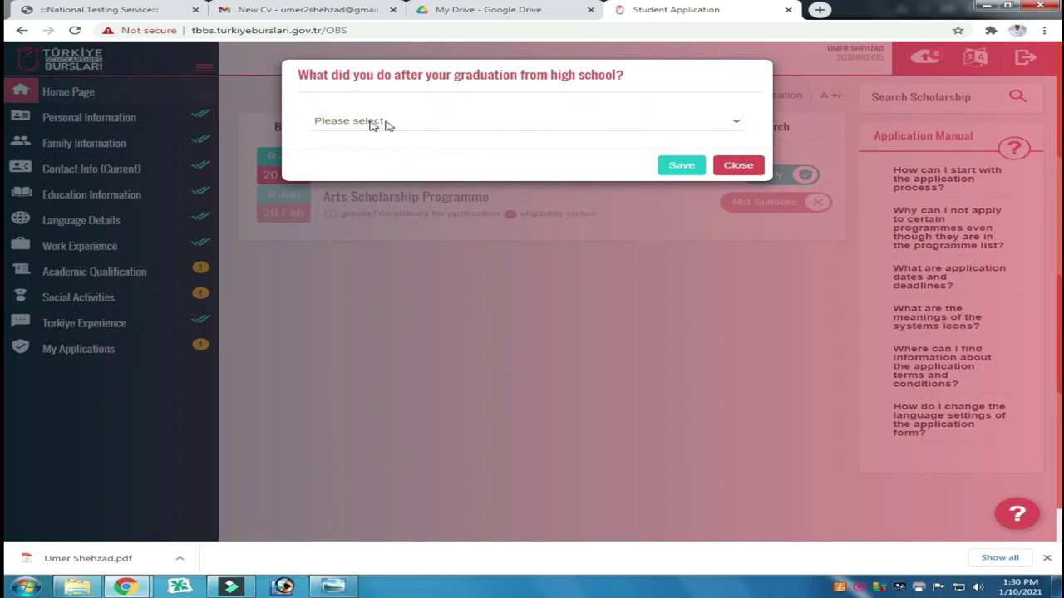
Step: Answer the after-high-school question with 'I did not do anything' and save it
click(738, 123)
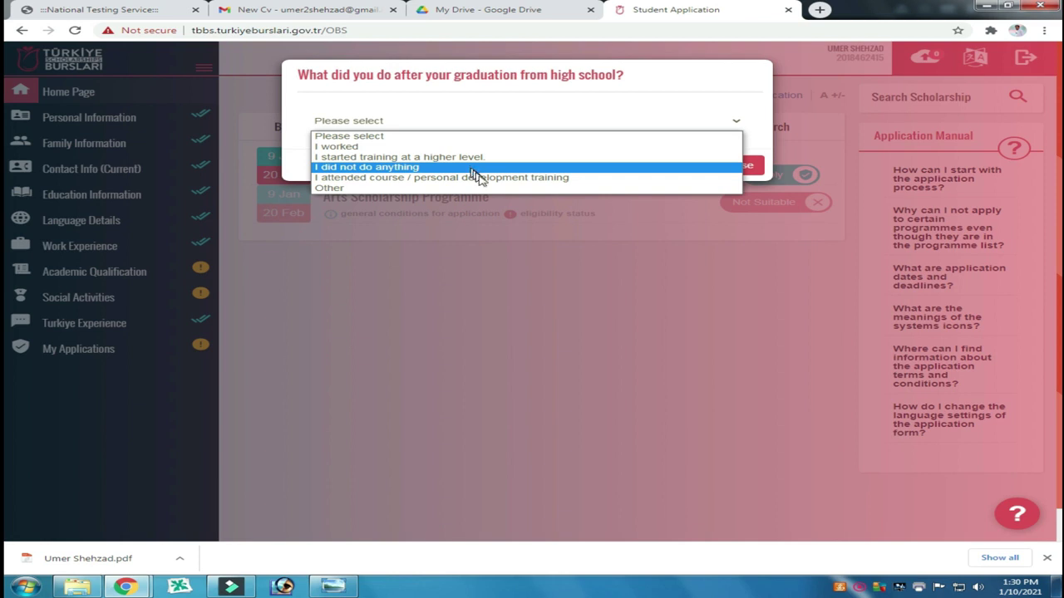
click(387, 188)
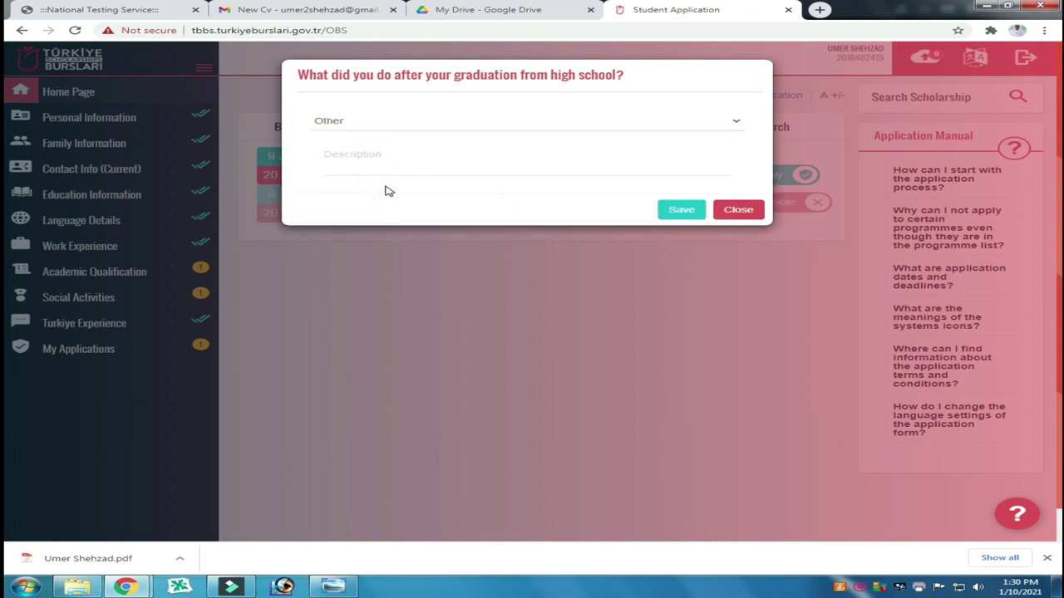
click(392, 160)
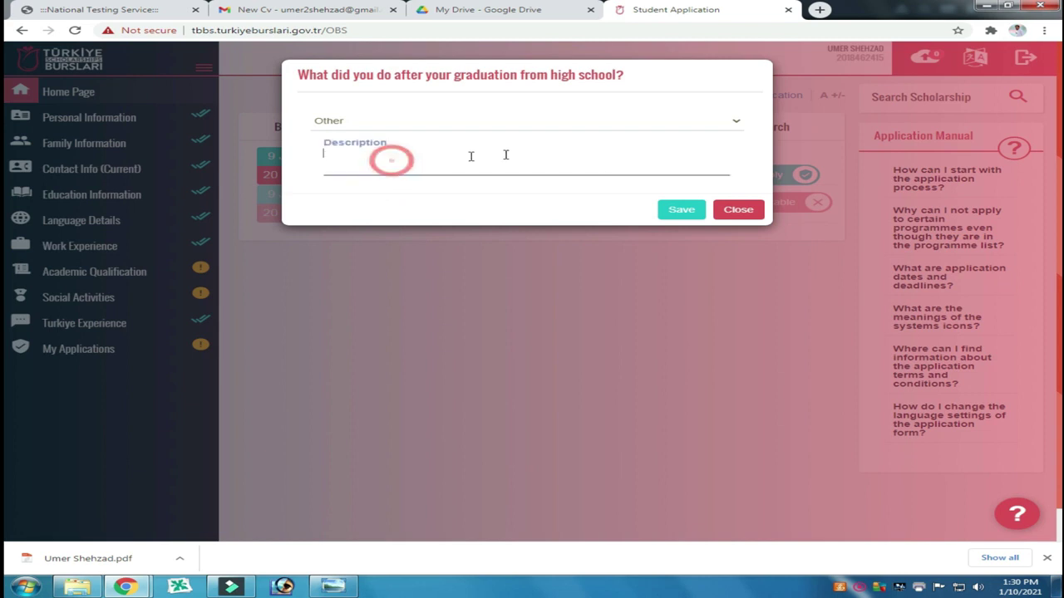
click(735, 123)
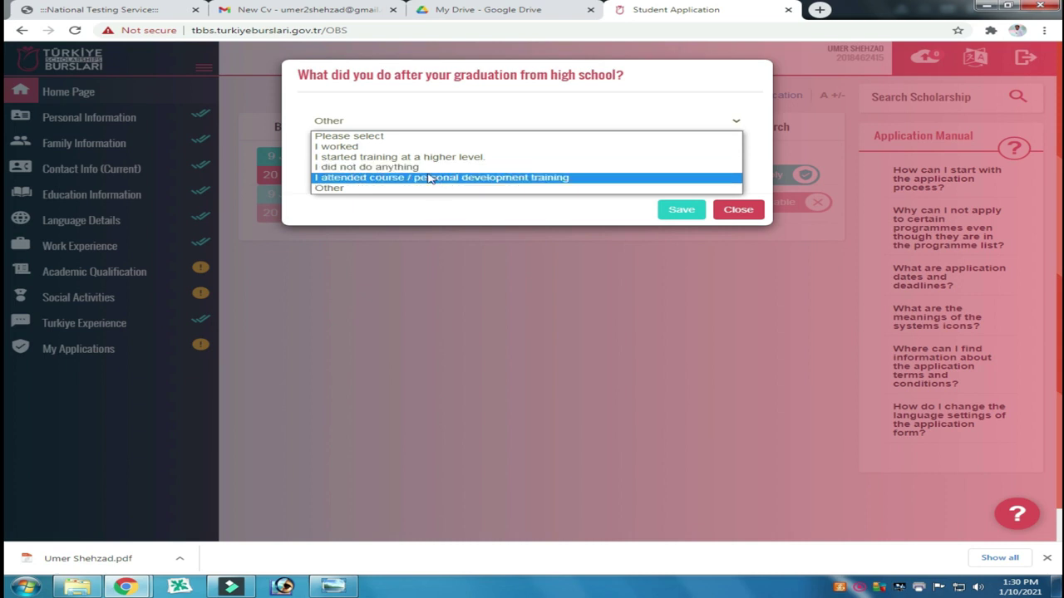
click(419, 167)
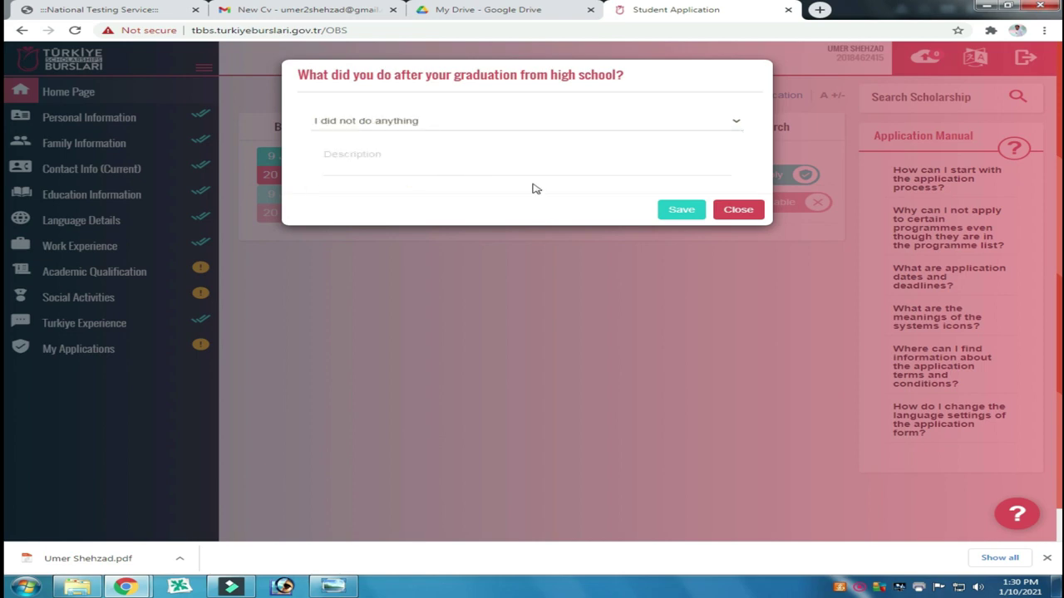
click(680, 212)
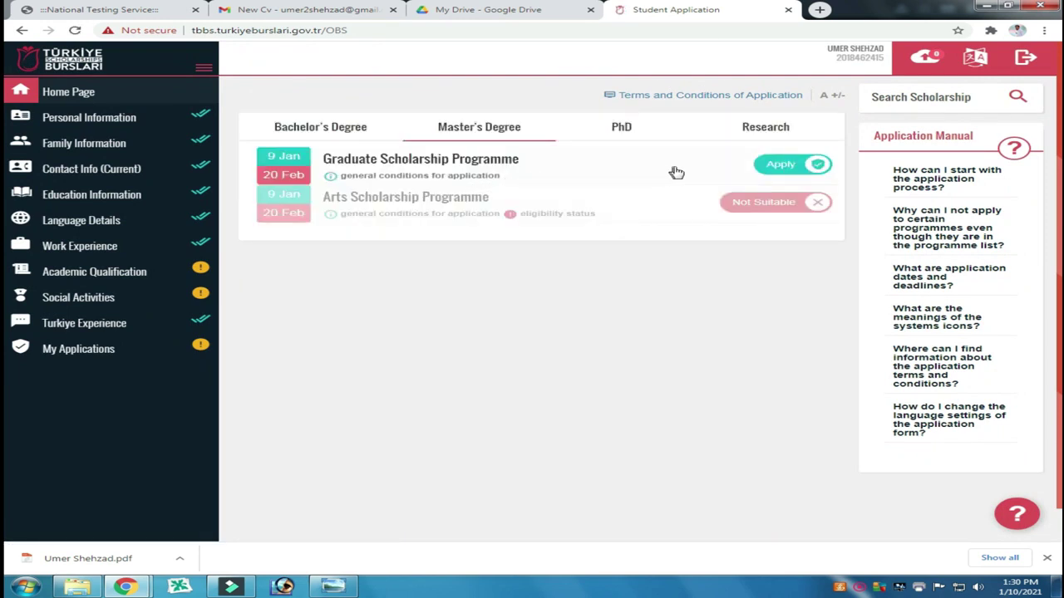
Step: Start the Graduate Scholarship Programme application, then accept and save all the general conditions
click(781, 167)
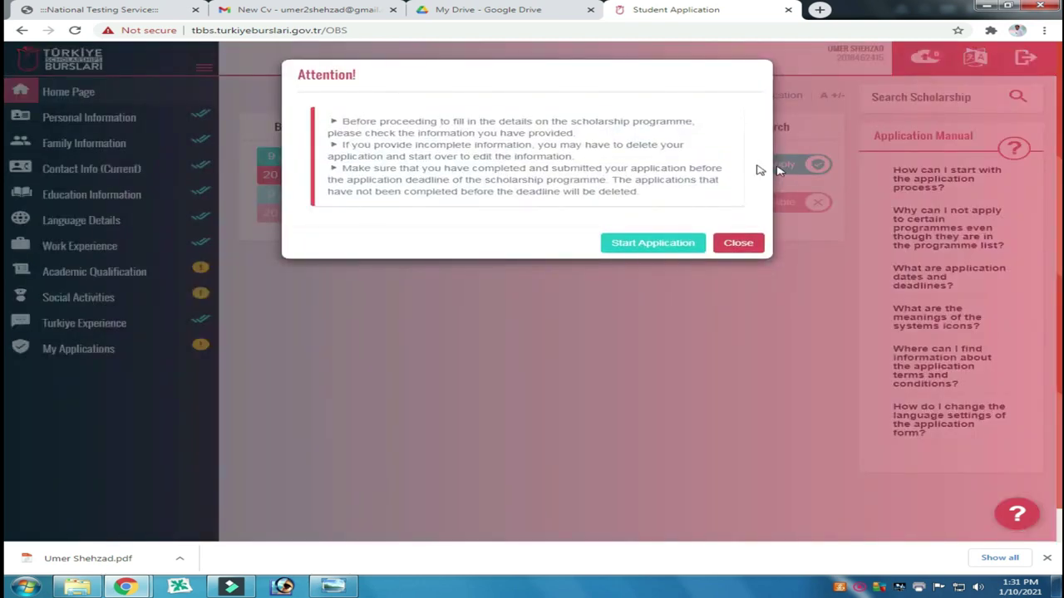
scroll(521, 143, down, 1)
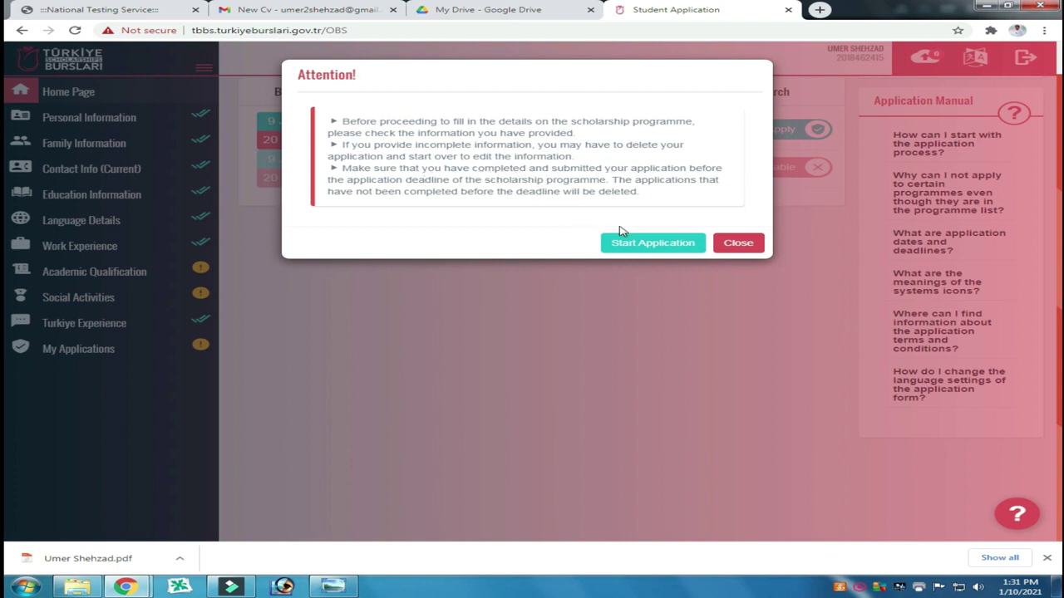
click(645, 242)
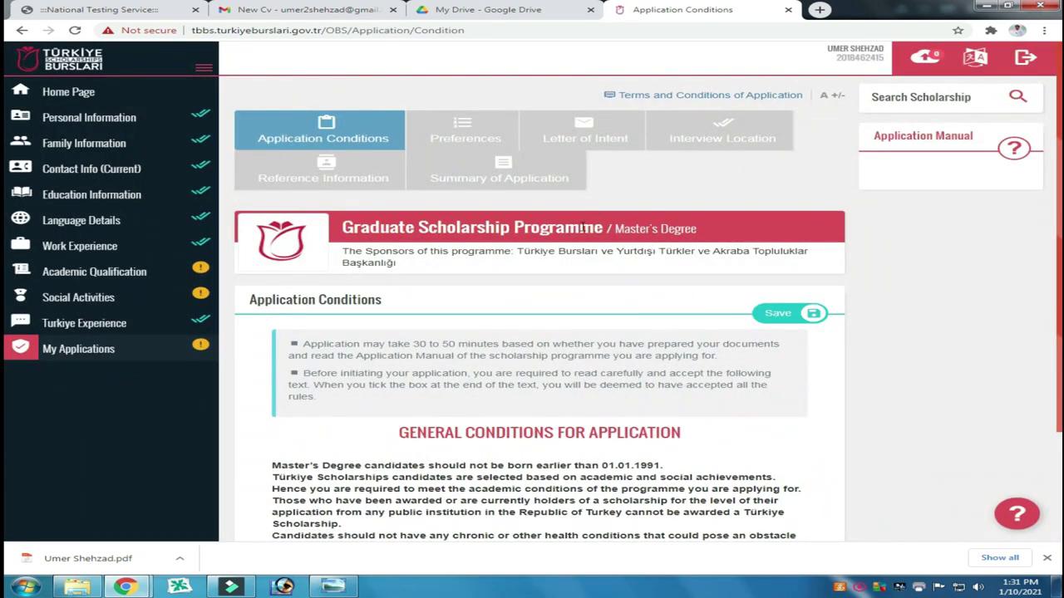
scroll(562, 297, down, 3)
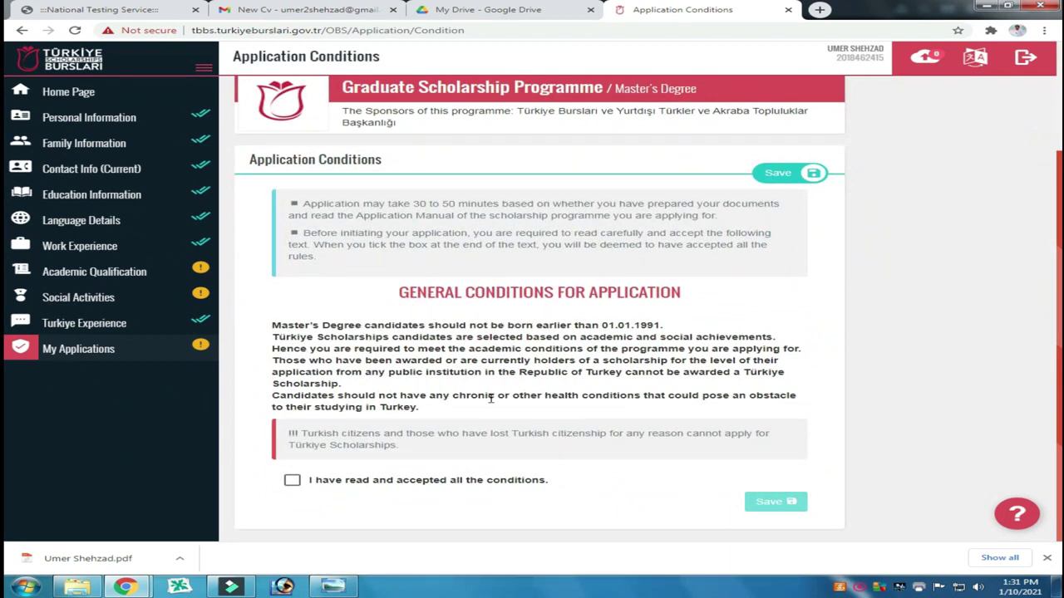
click(292, 483)
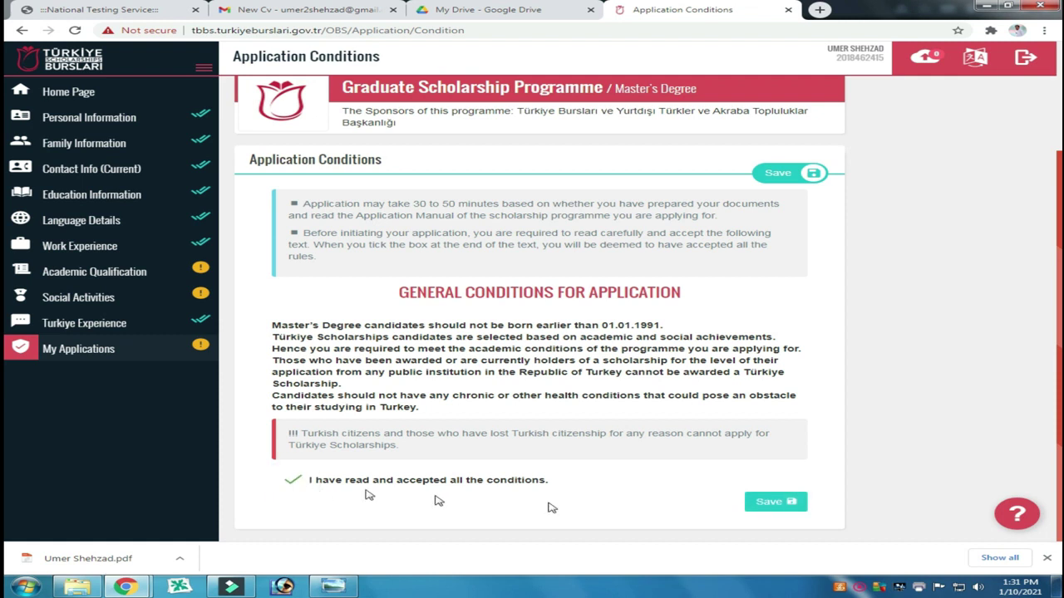
click(771, 503)
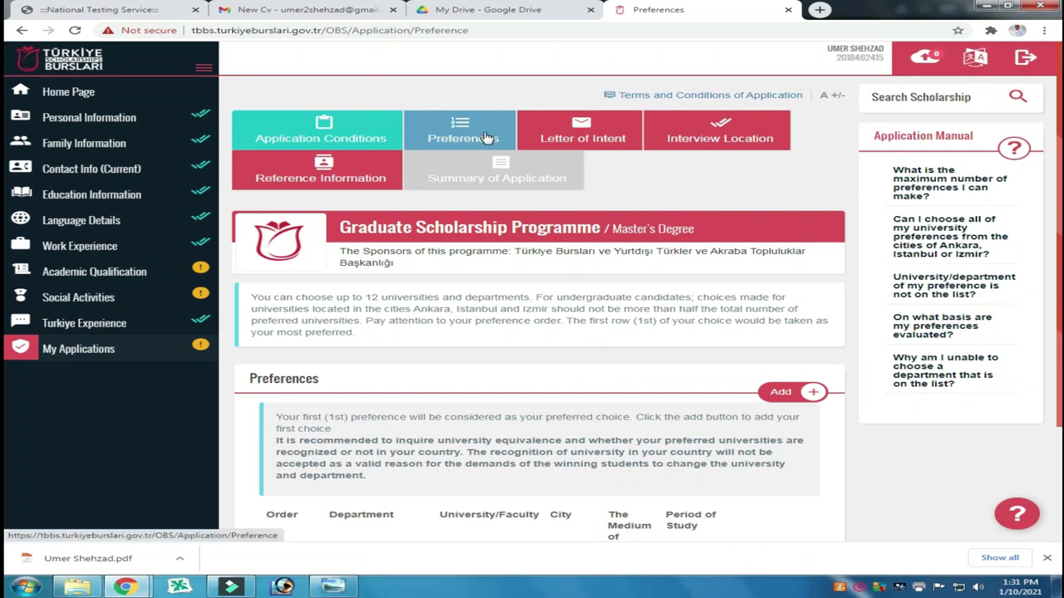
Step: Add Molecular Biology and Genetics at İhsan Doğramacı Bilkent University, Ankara, as the first preference
scroll(379, 370, down, 2)
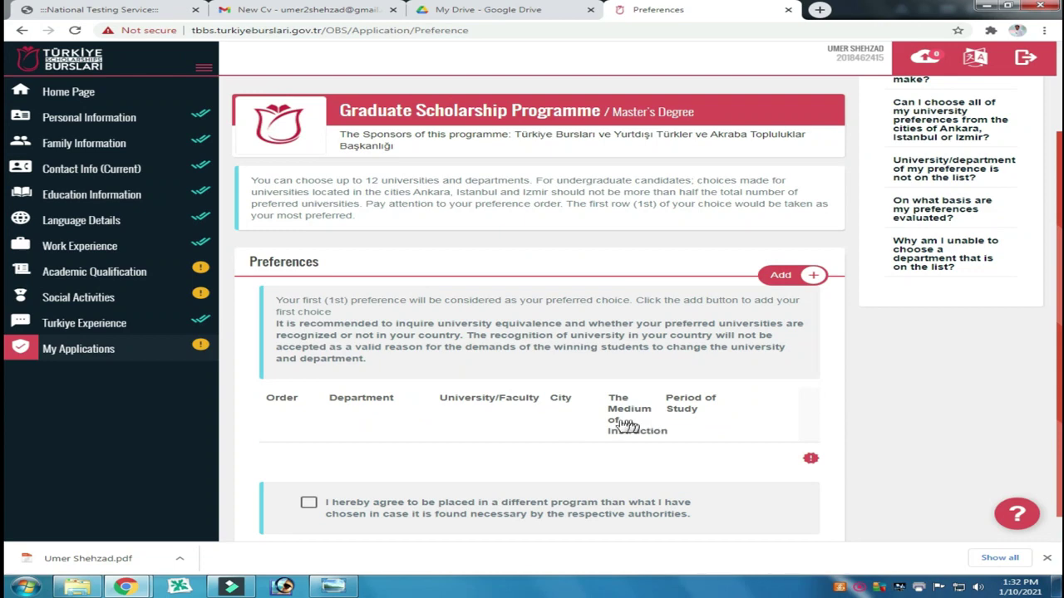
click(779, 275)
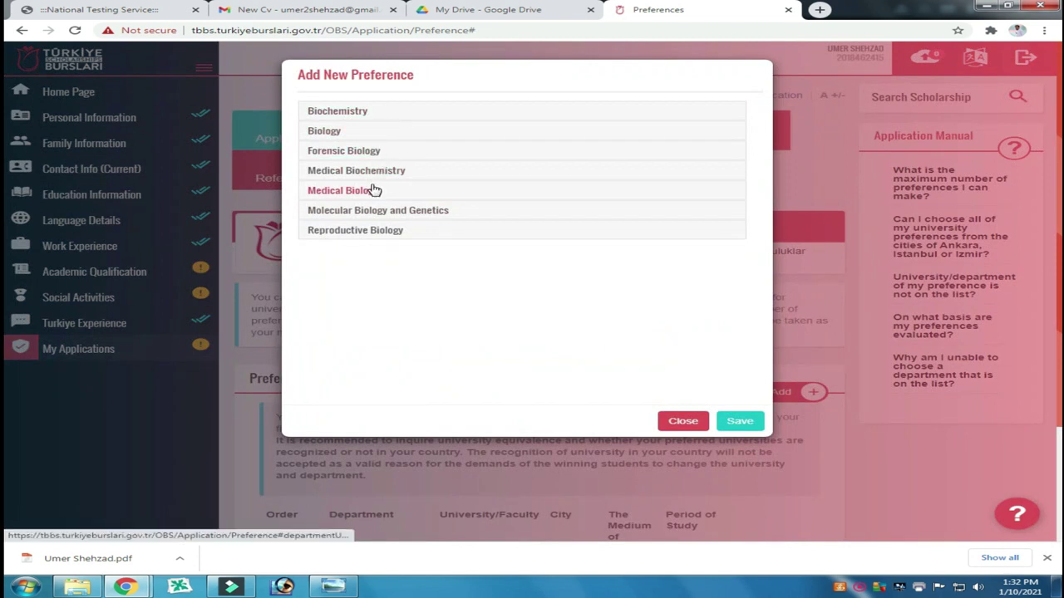
click(415, 212)
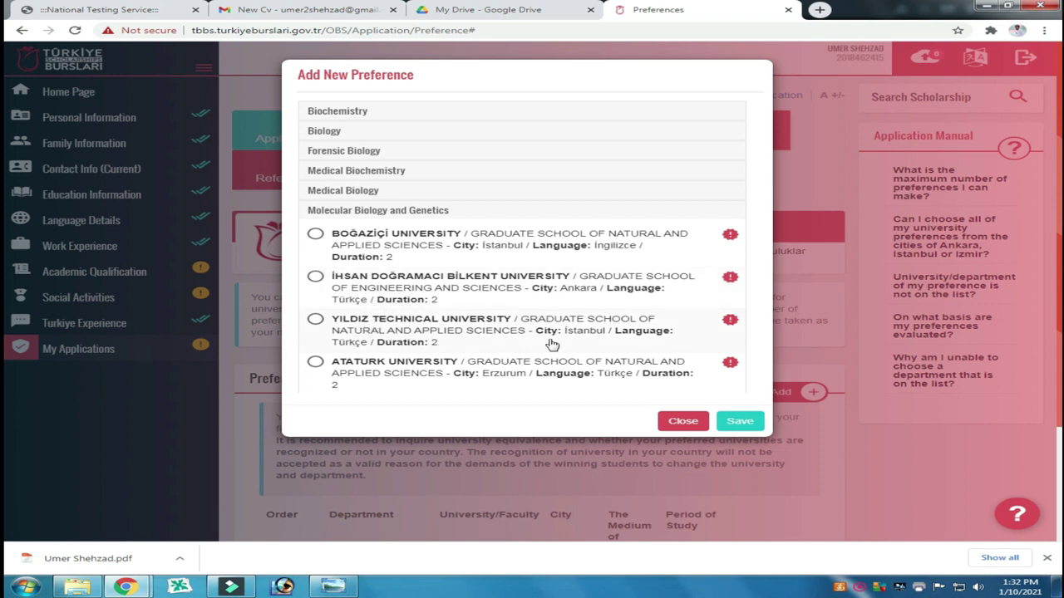
scroll(529, 347, down, 5)
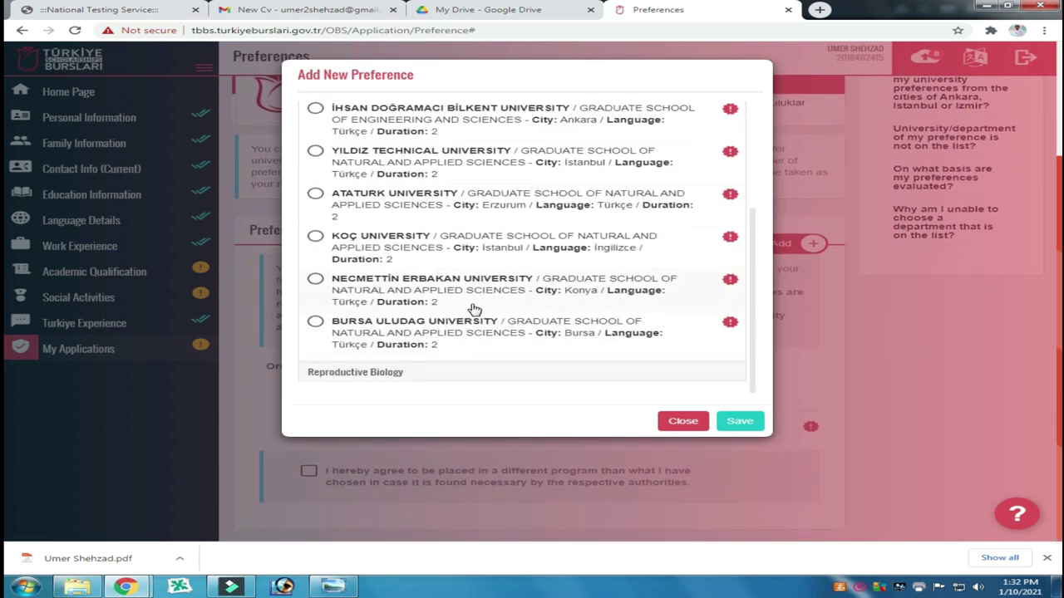
scroll(473, 309, up, 4)
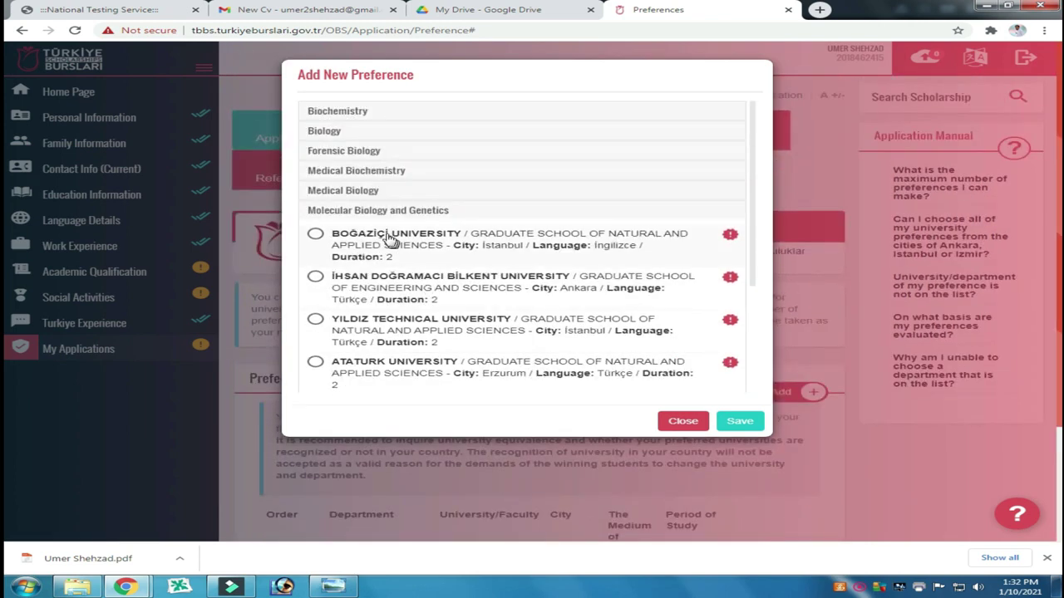
click(317, 234)
click(315, 277)
click(741, 424)
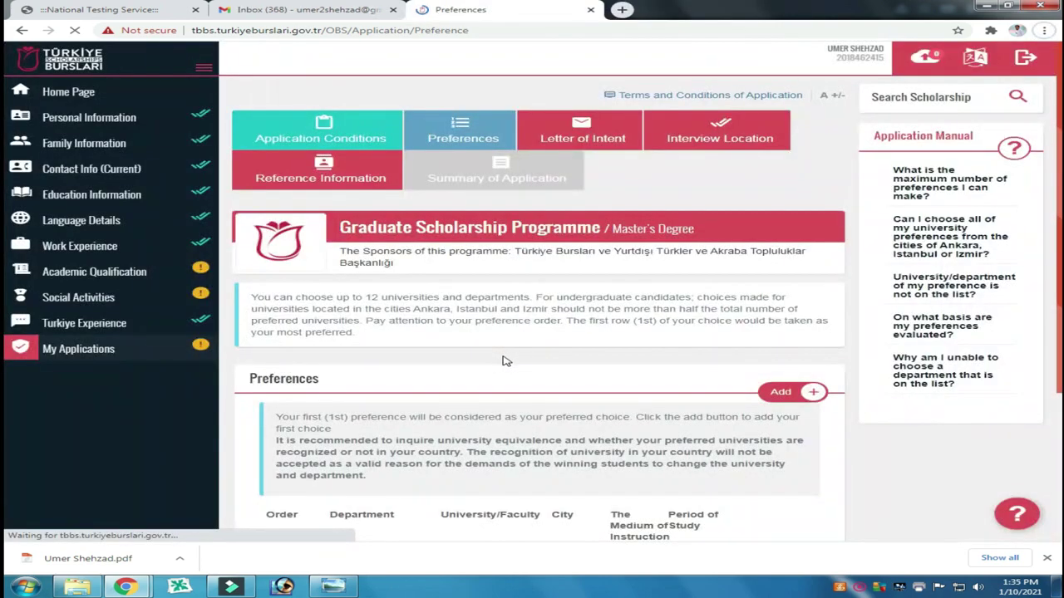
scroll(505, 361, down, 3)
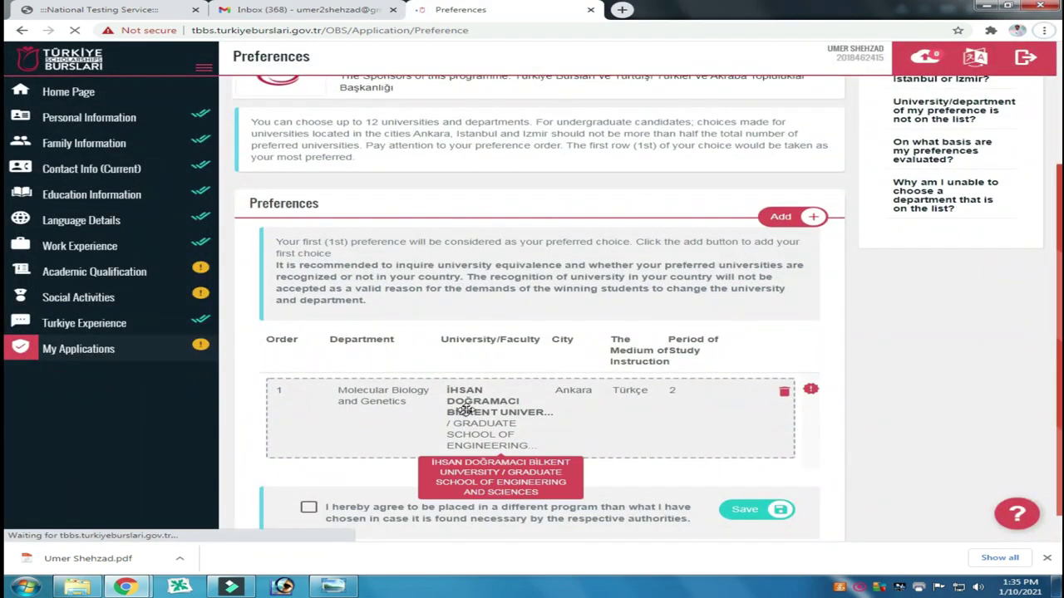
scroll(606, 414, down, 1)
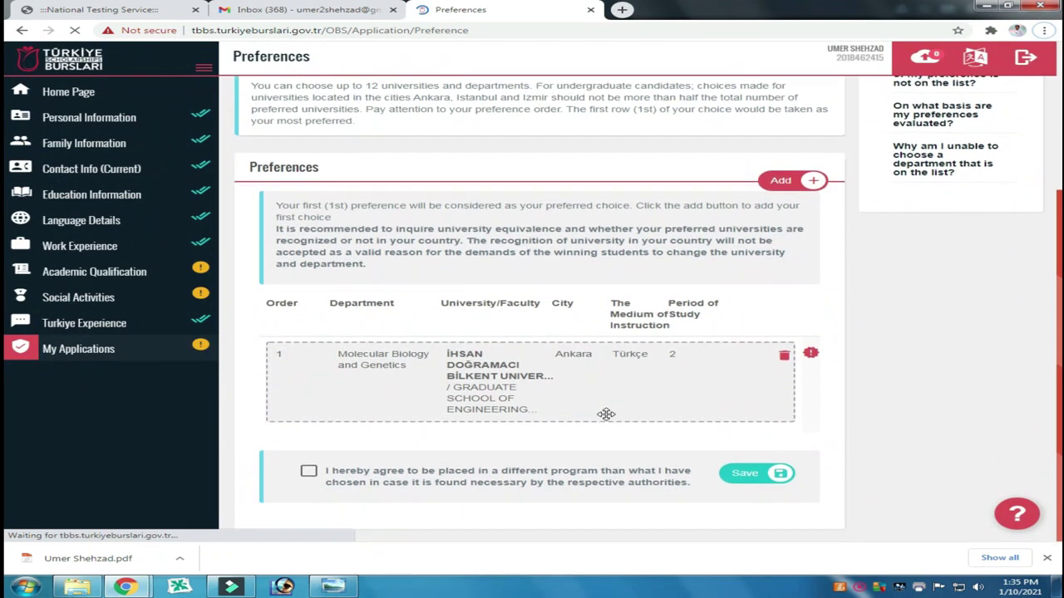
click(773, 184)
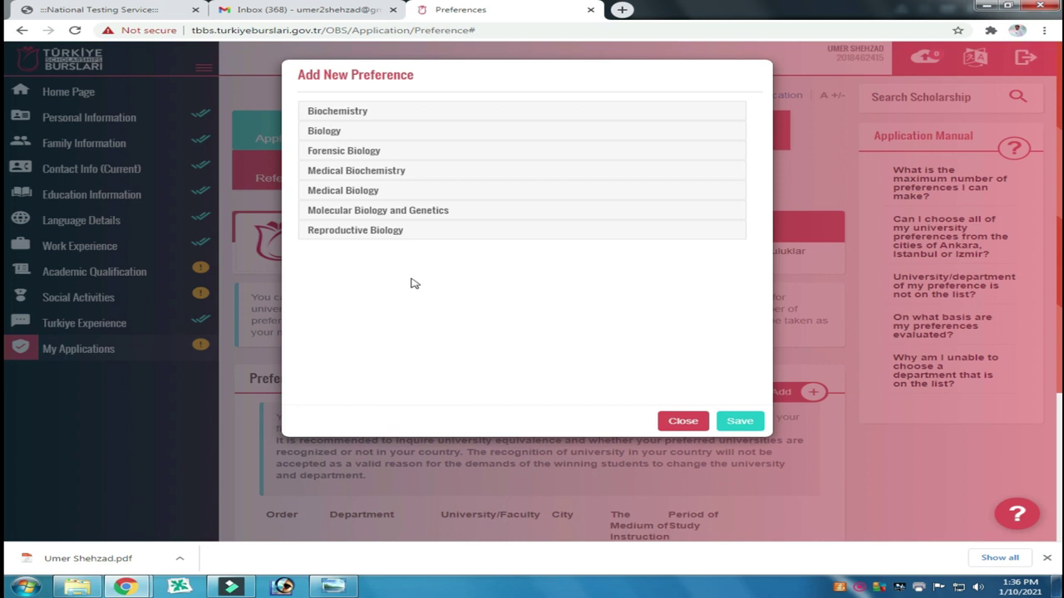
Step: Add Medical Biology at Erciyes University, Kayseri, as the second preference
click(357, 172)
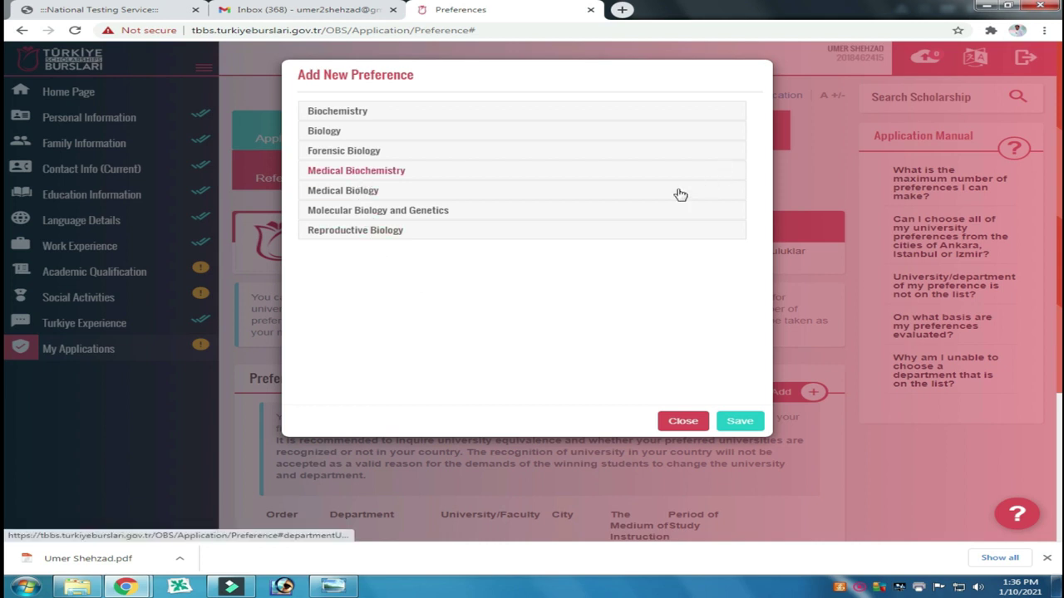
click(499, 281)
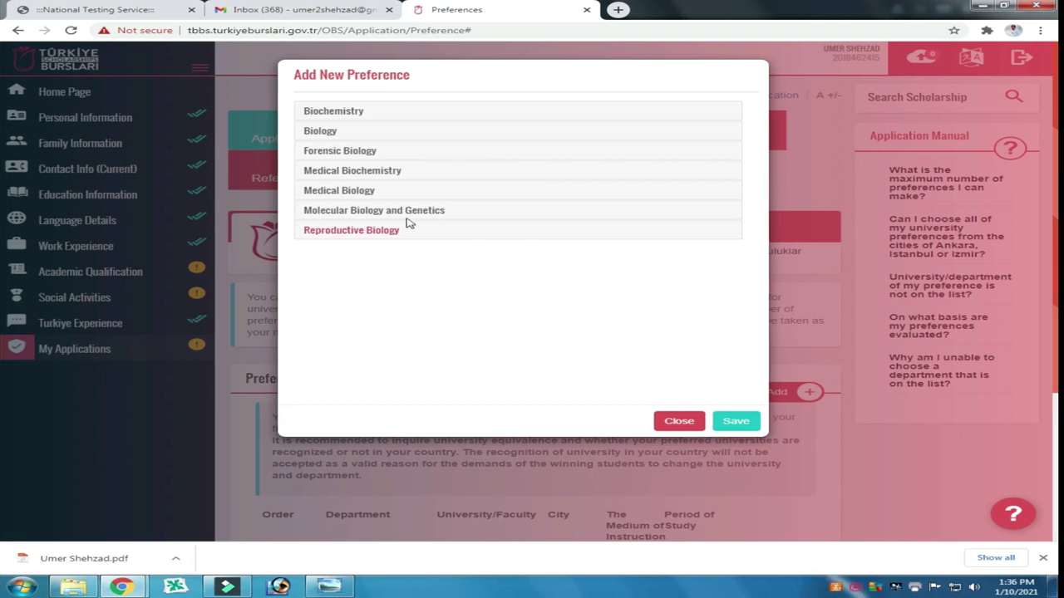
click(370, 197)
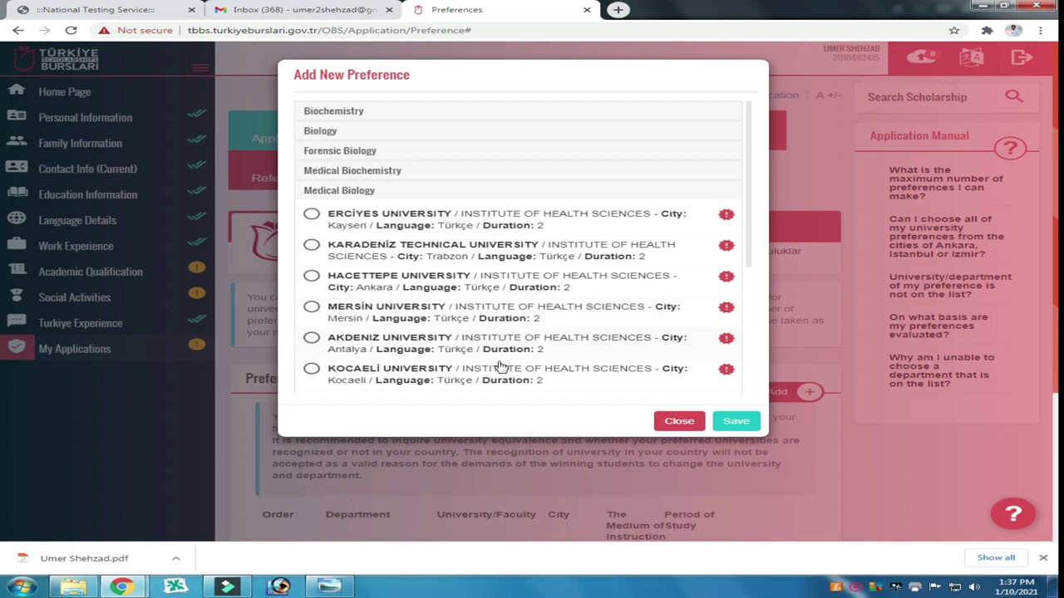
scroll(462, 355, down, 3)
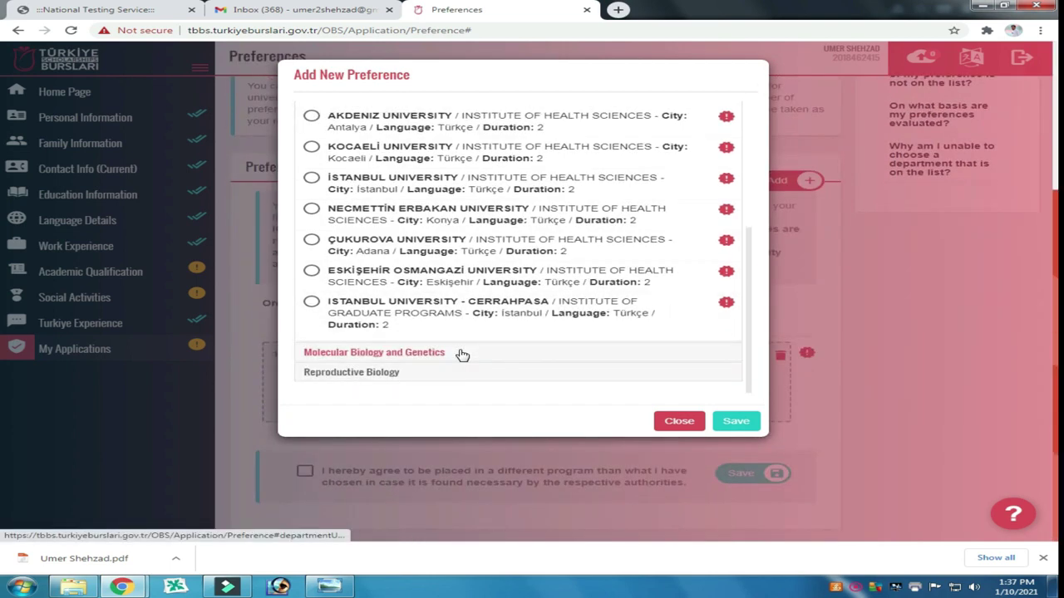
scroll(462, 355, up, 3)
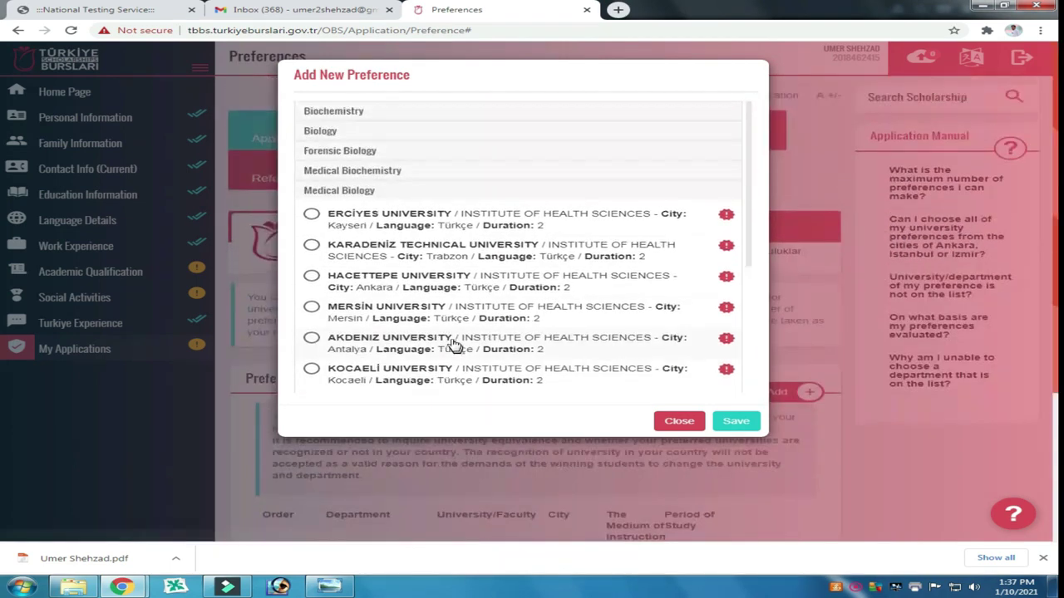
click(312, 215)
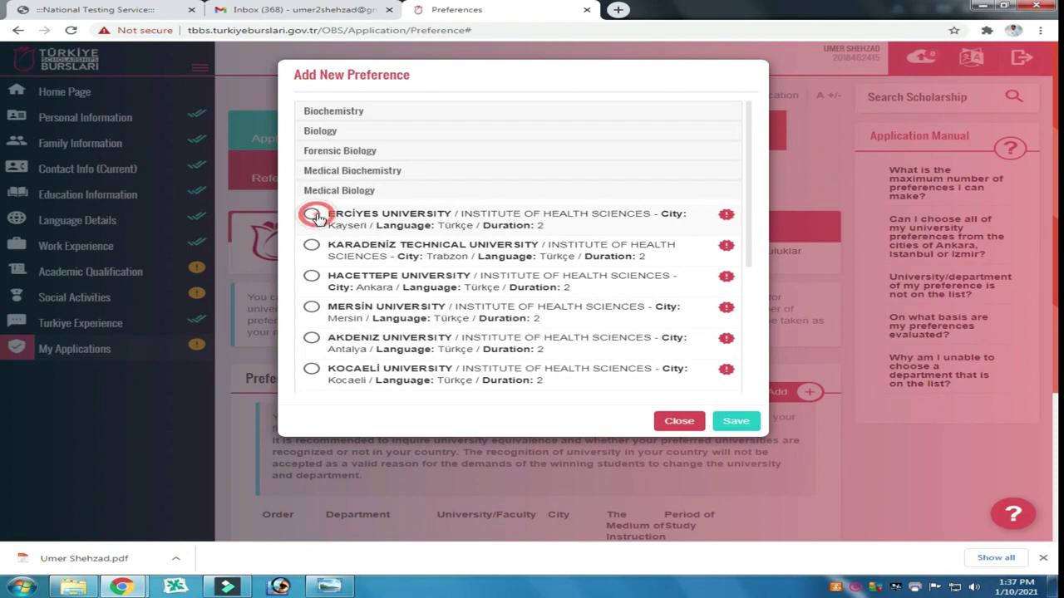
click(735, 423)
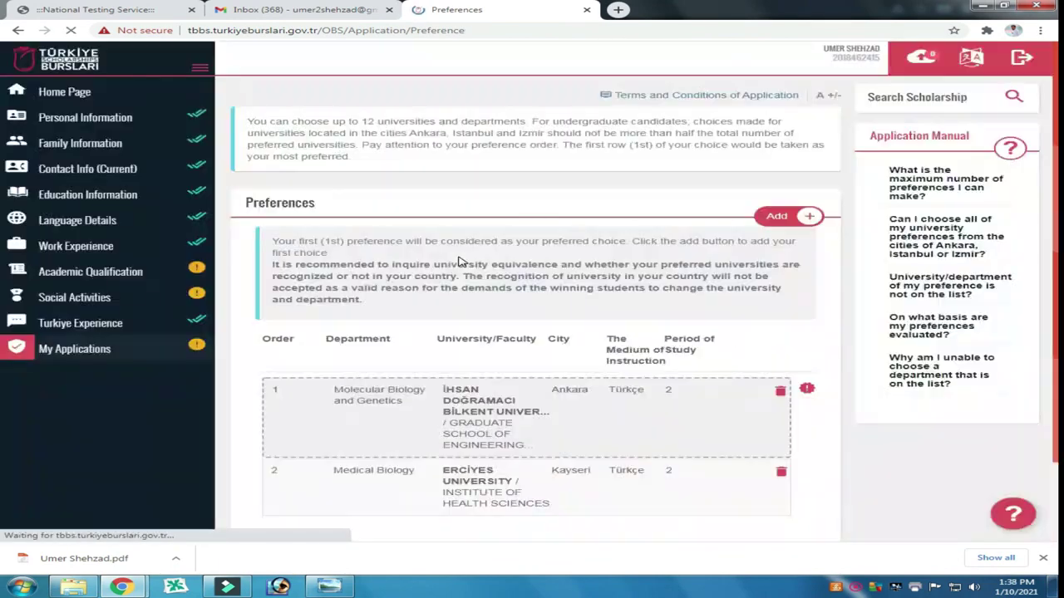
Step: Agree to placement in a different program and save the preference list
scroll(530, 293, down, 4)
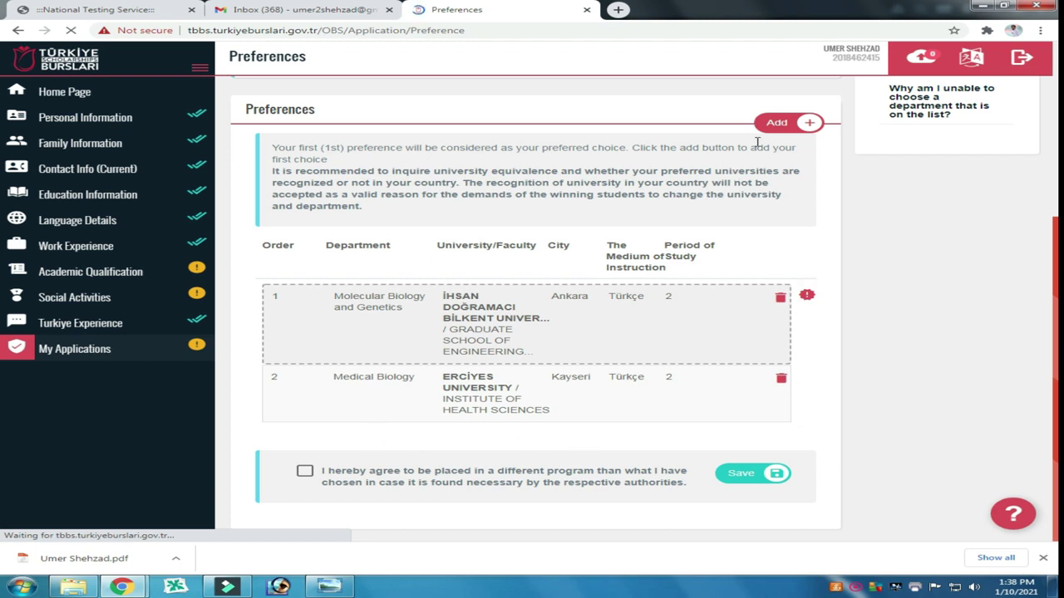
click(776, 123)
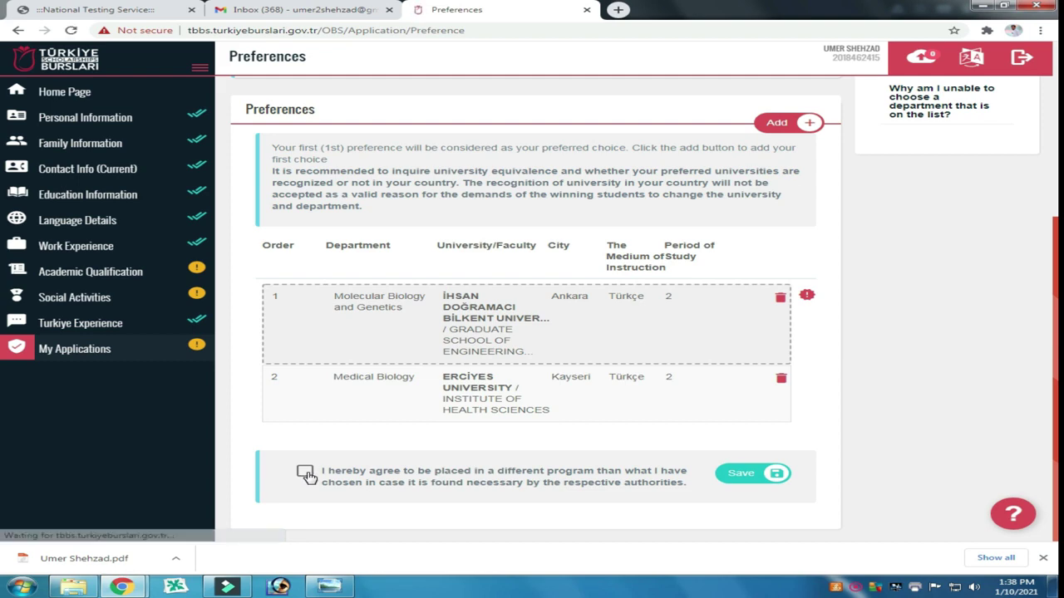
click(306, 476)
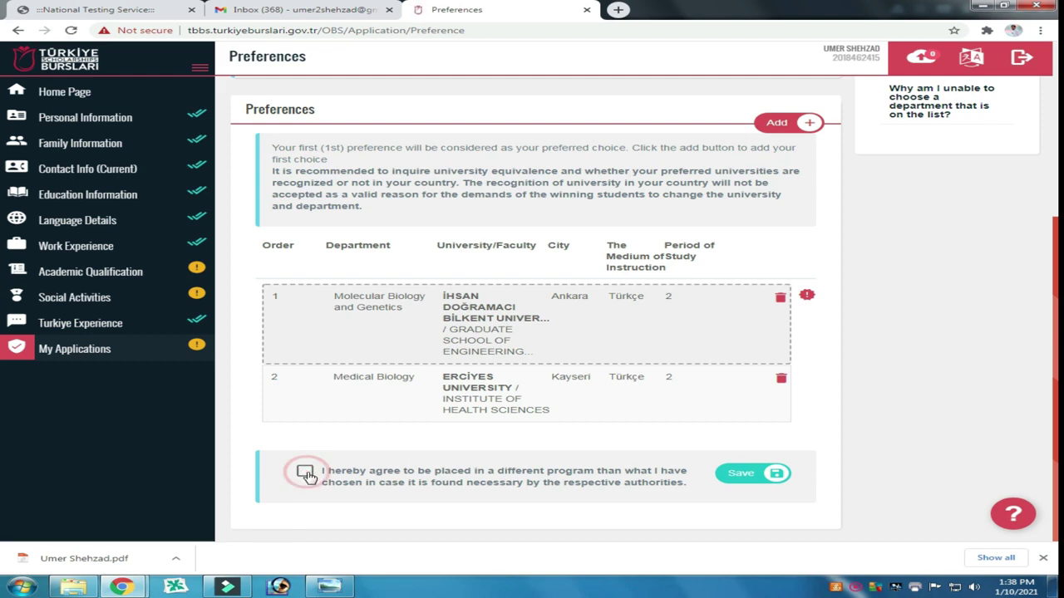
click(750, 475)
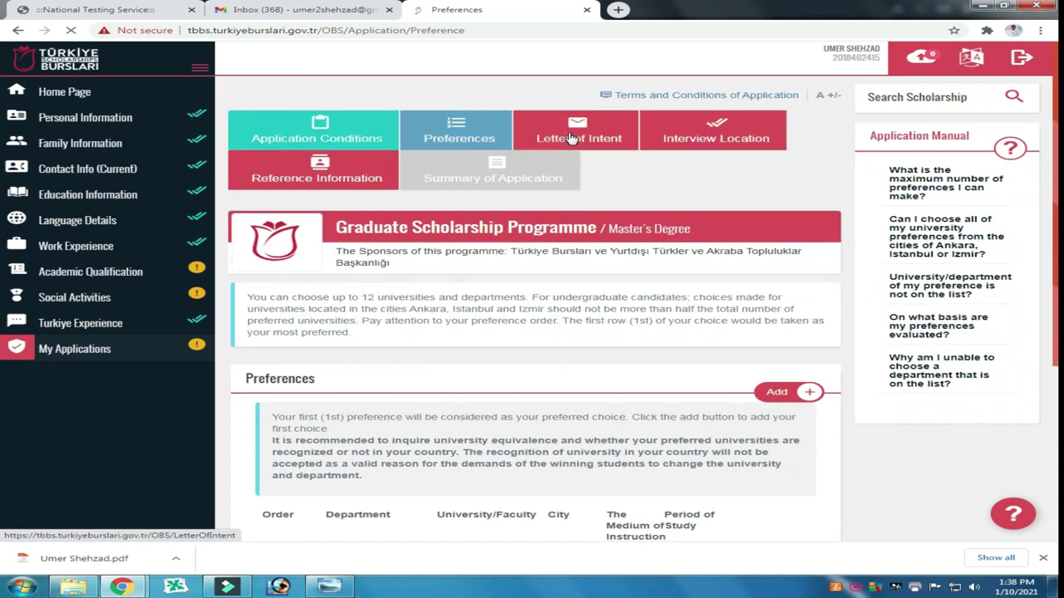
click(571, 138)
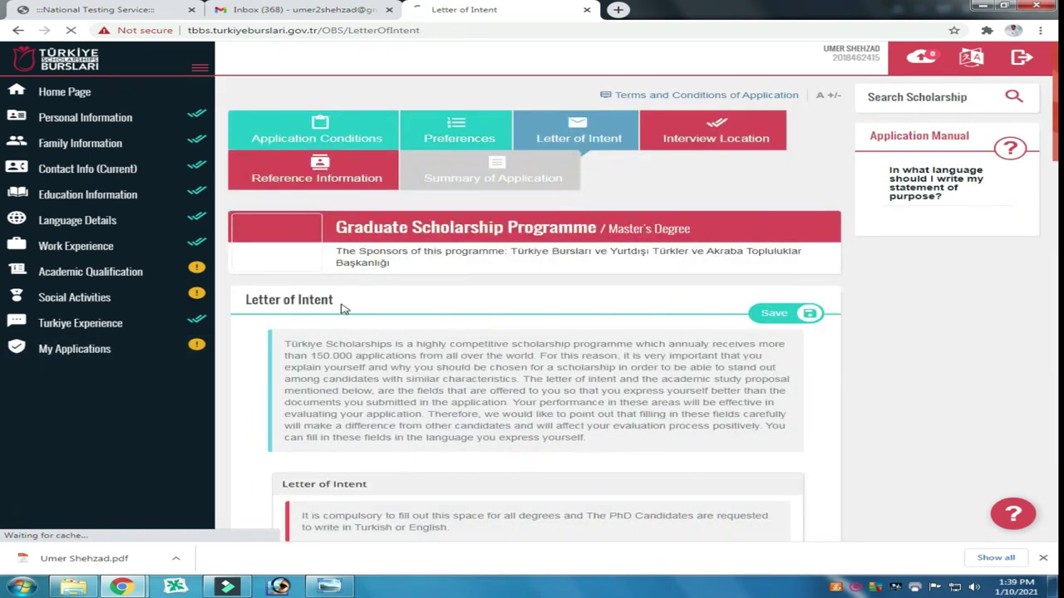
scroll(341, 306, down, 2)
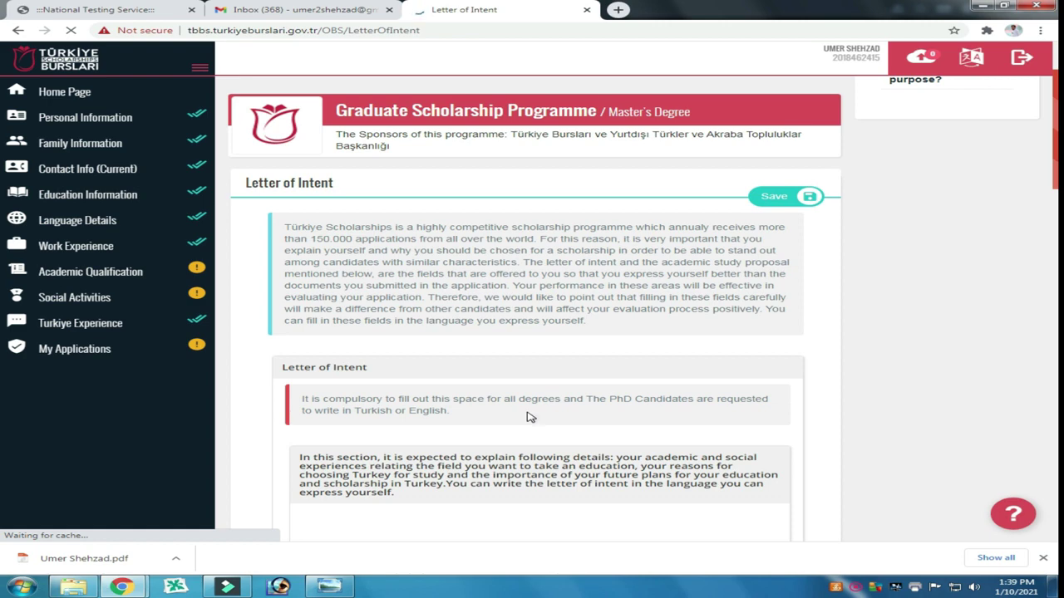
scroll(435, 374, down, 2)
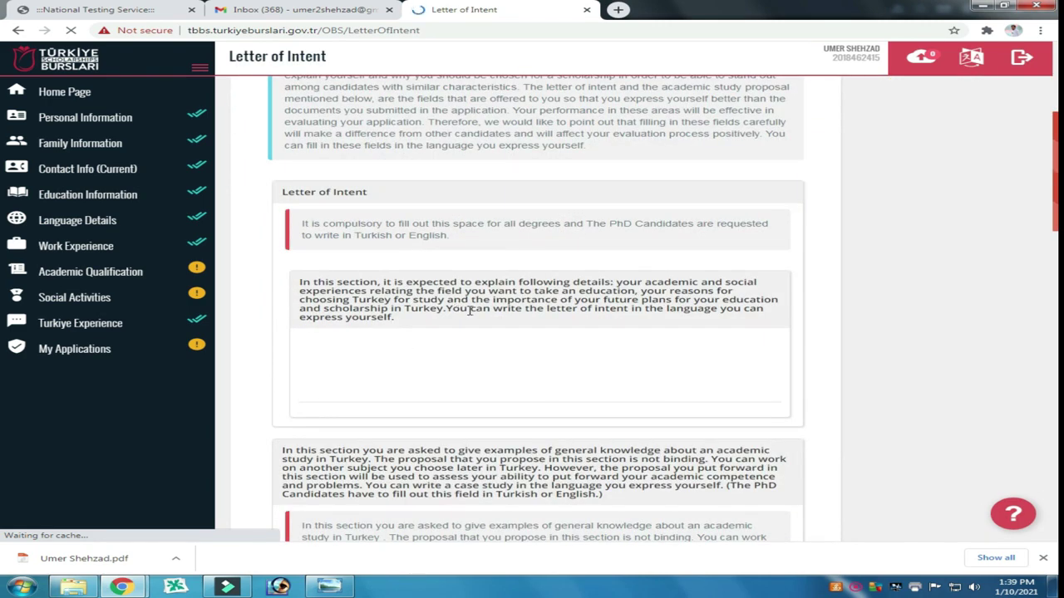
click(539, 349)
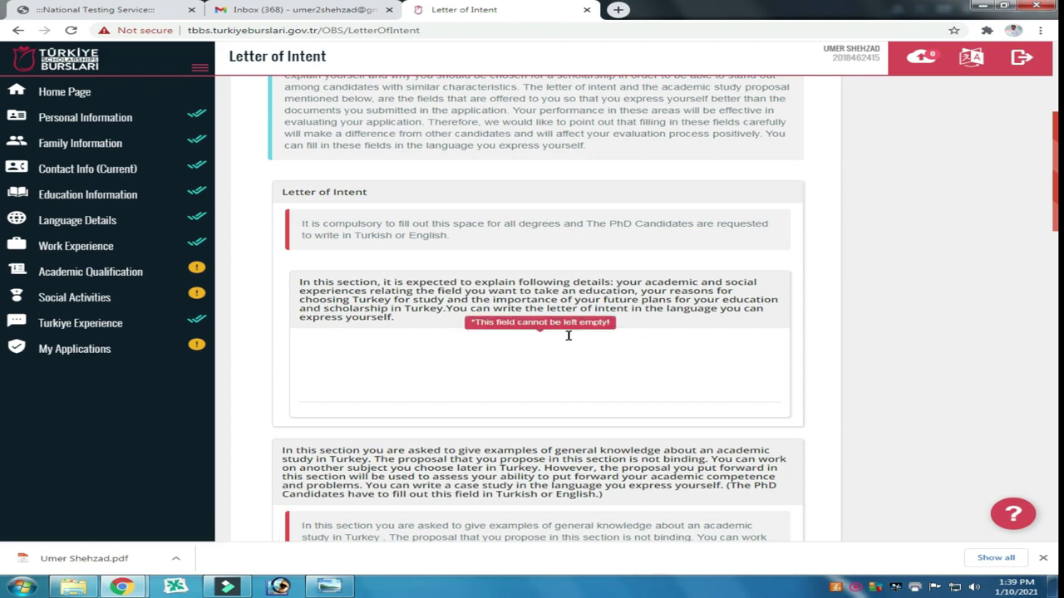
scroll(407, 342, down, 1)
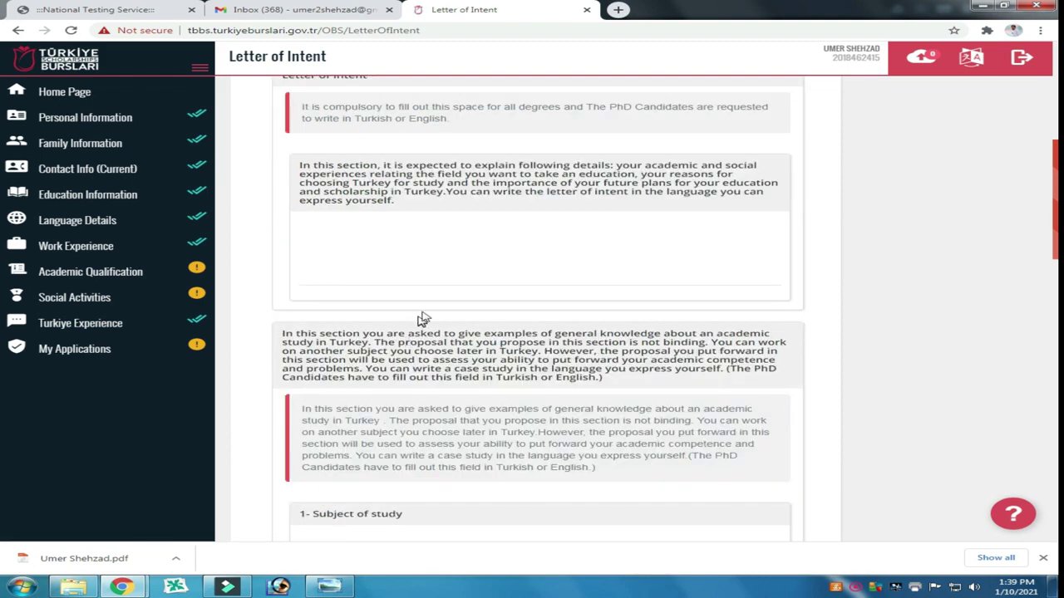
click(478, 273)
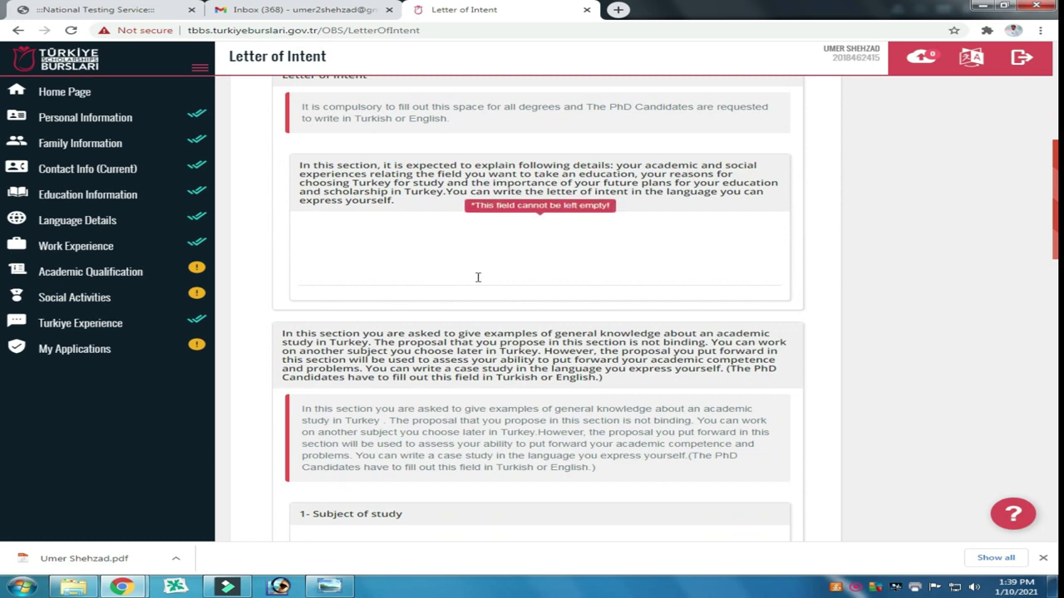
scroll(478, 278, up, 1)
scroll(478, 277, up, 1)
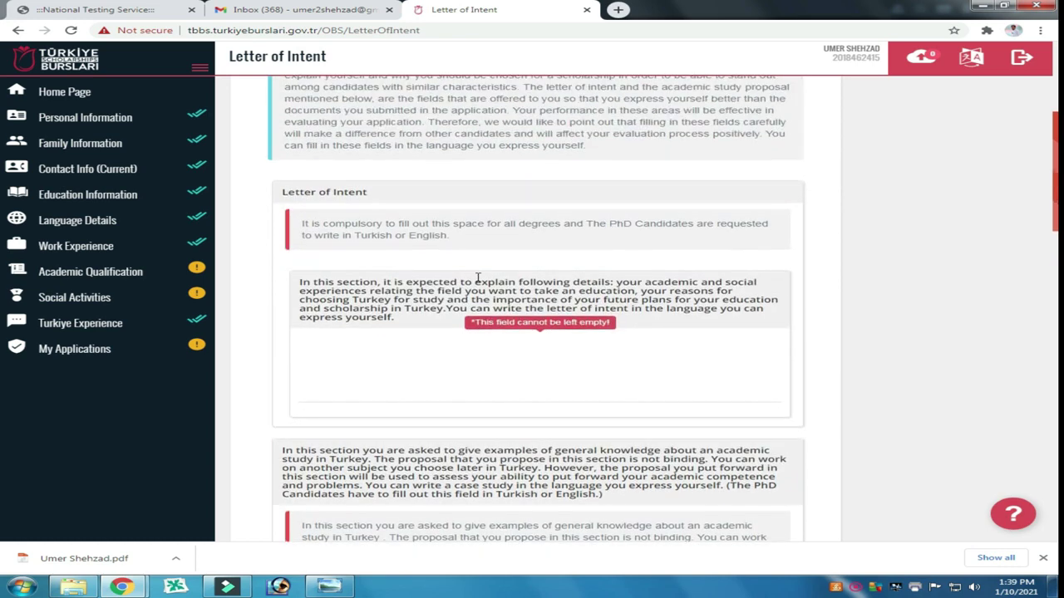
scroll(449, 276, up, 2)
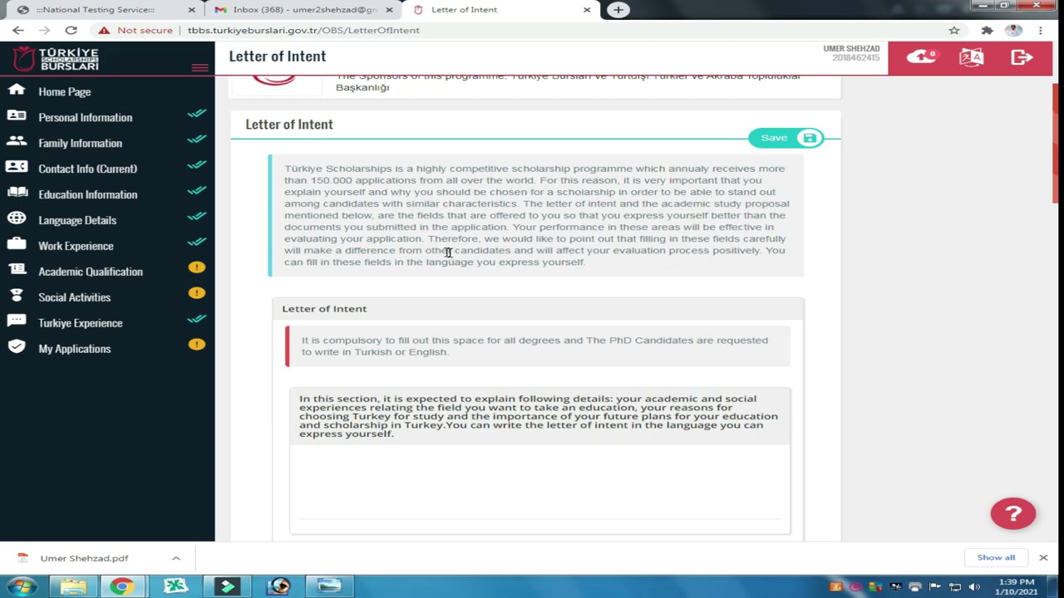
scroll(445, 253, down, 1)
scroll(445, 252, down, 3)
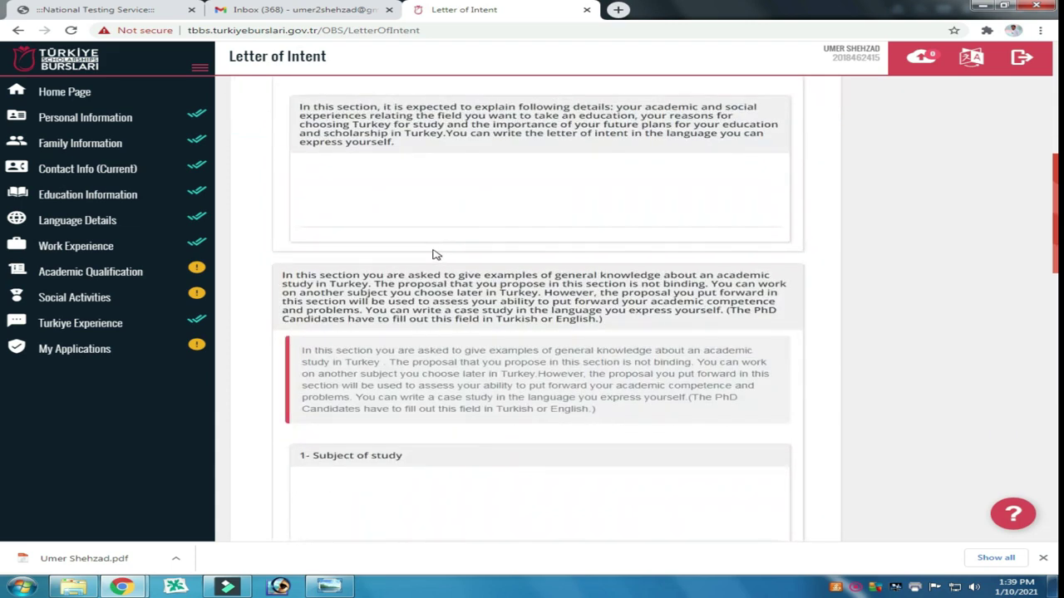
scroll(430, 226, up, 1)
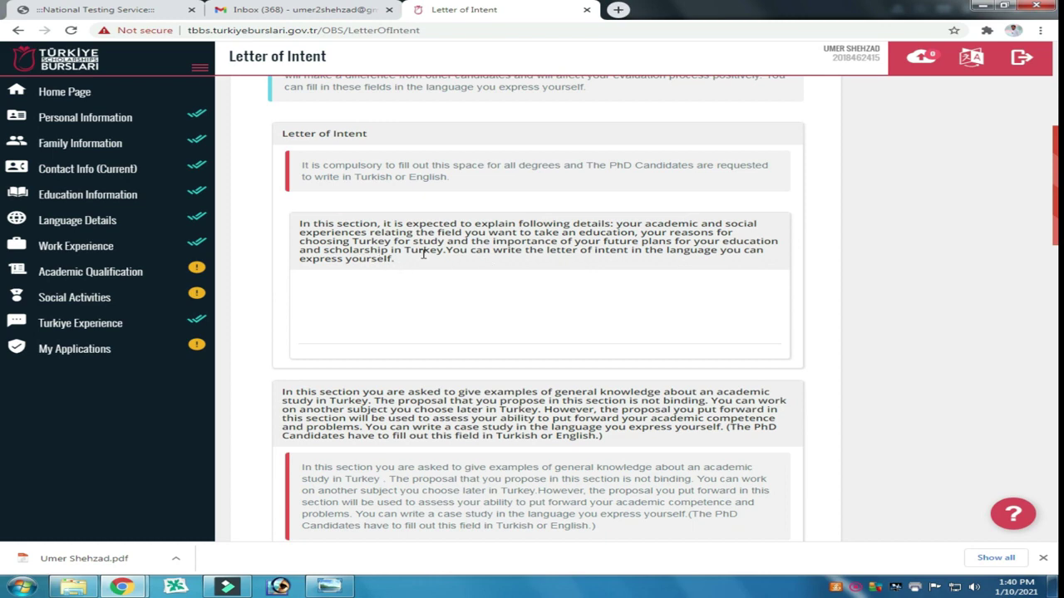
click(572, 250)
scroll(330, 237, down, 2)
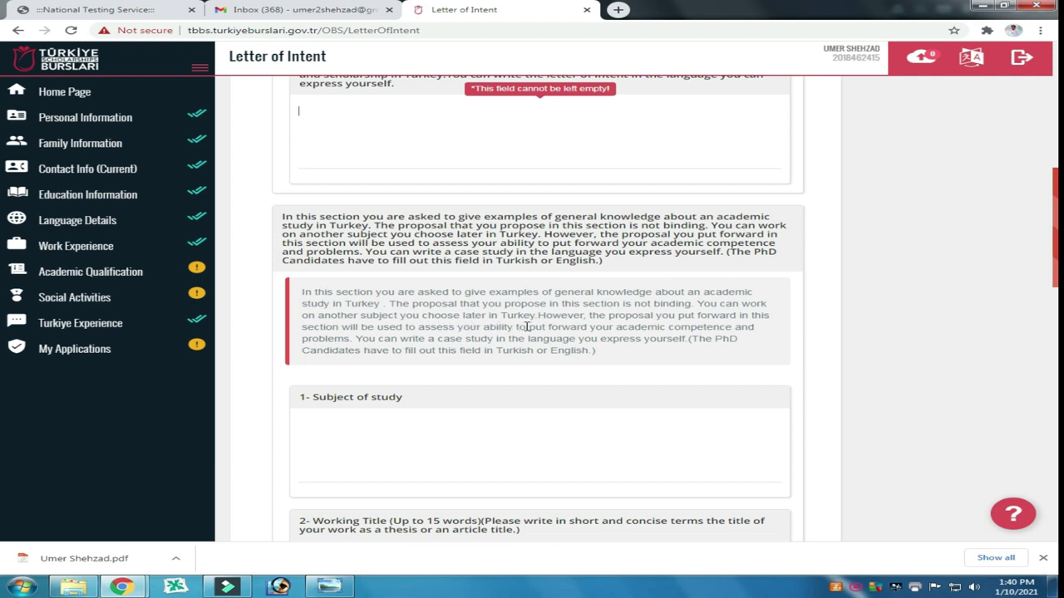
scroll(527, 327, down, 3)
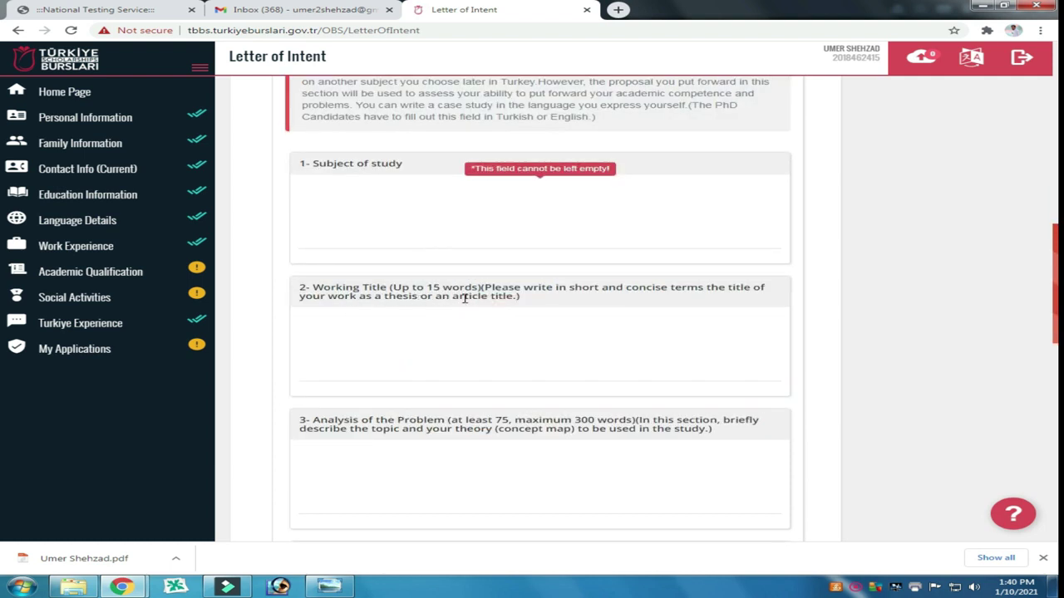
click(492, 323)
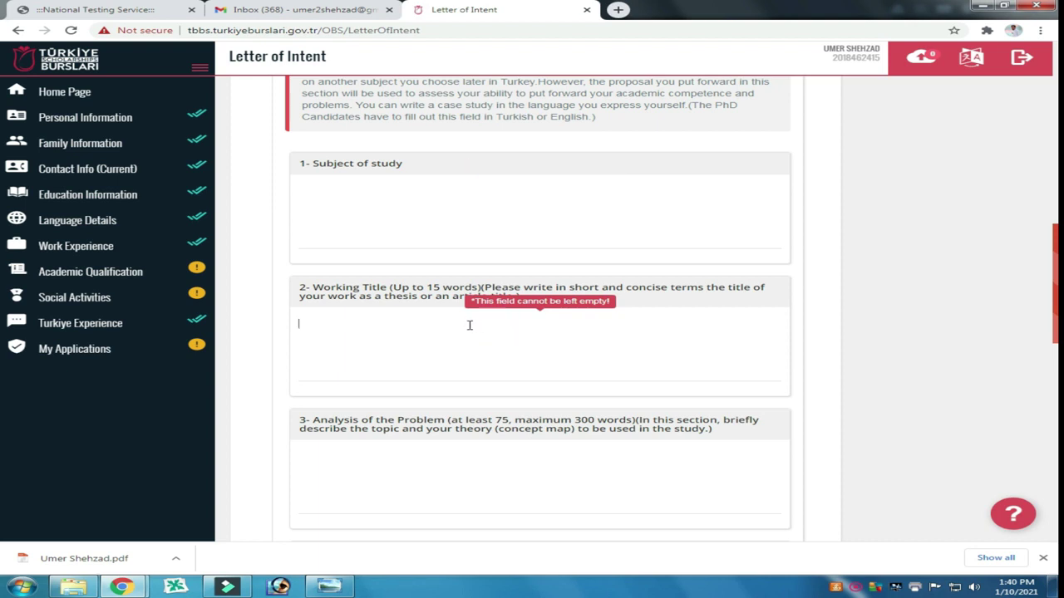
click(513, 450)
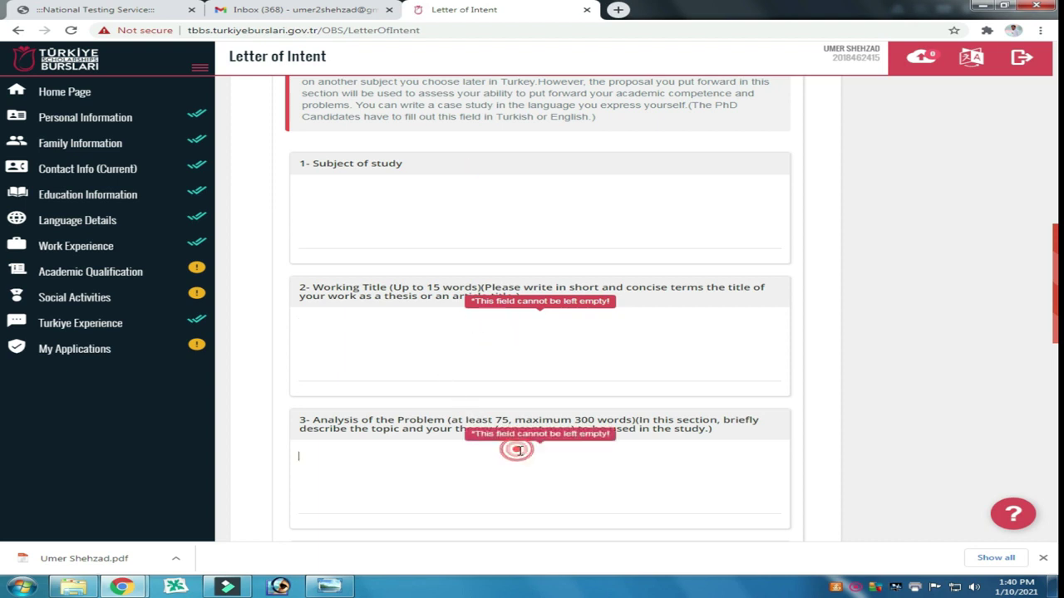
scroll(460, 399, down, 3)
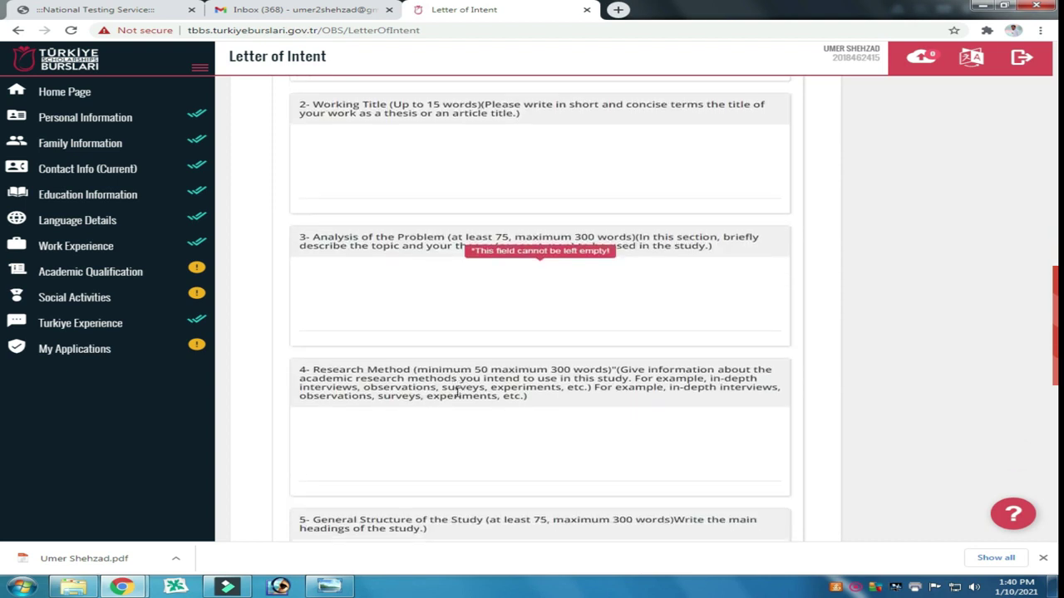
click(463, 370)
scroll(376, 378, down, 2)
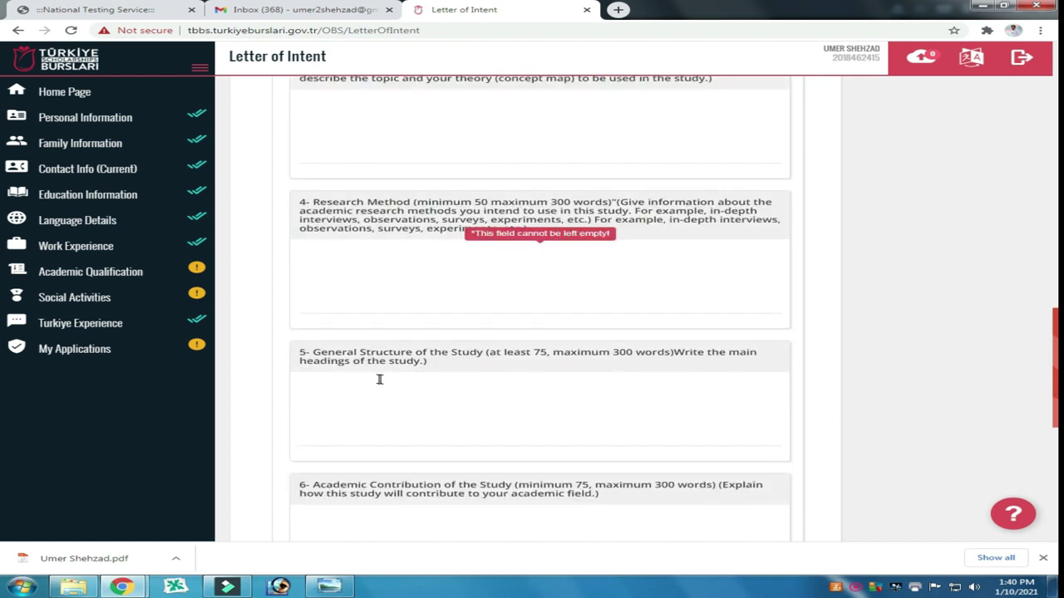
click(415, 400)
scroll(391, 388, down, 2)
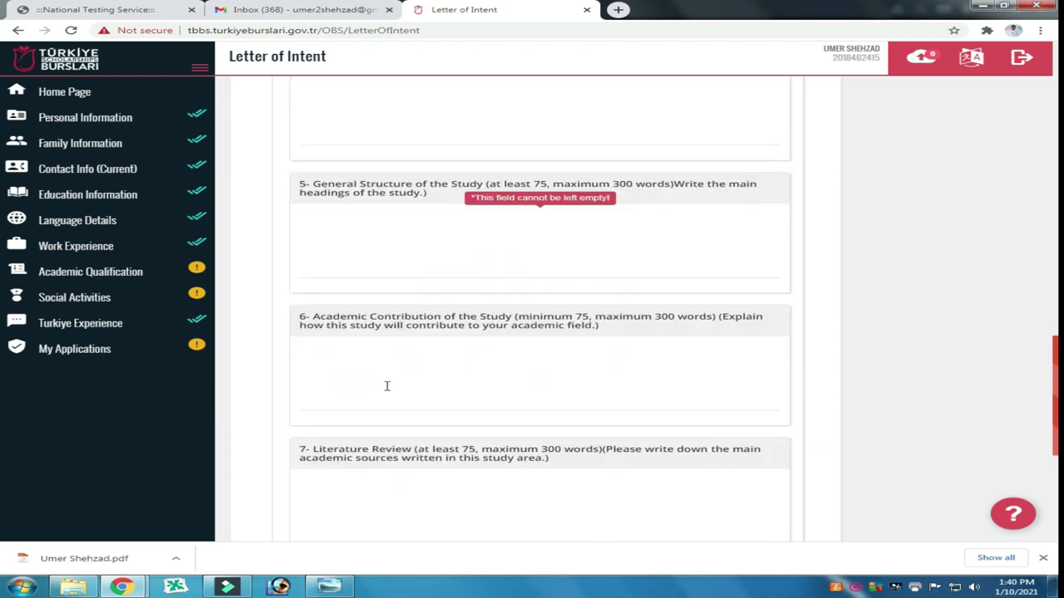
click(461, 385)
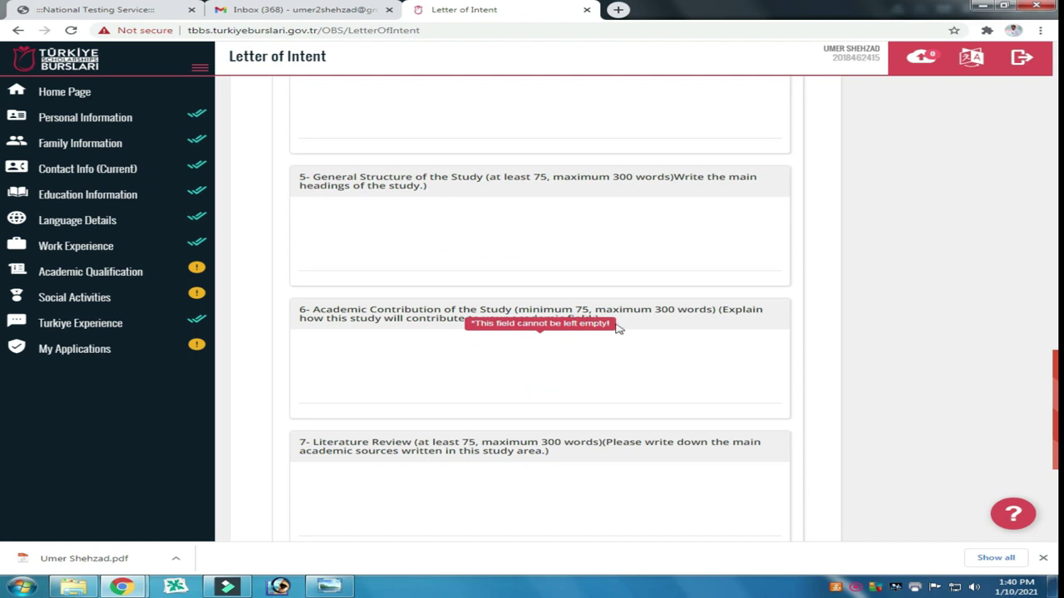
scroll(519, 374, down, 2)
click(466, 361)
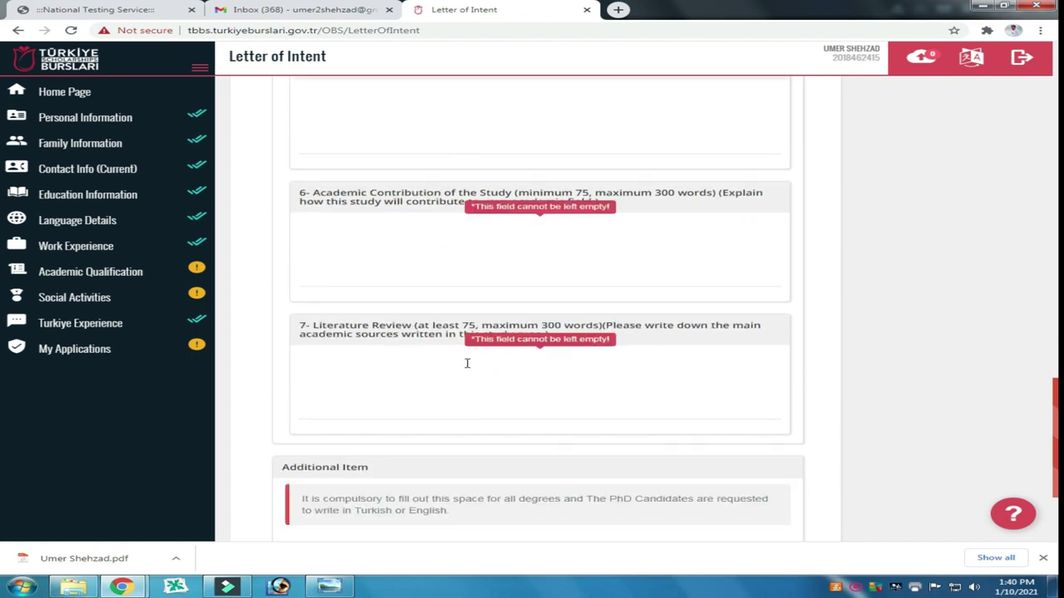
scroll(454, 356, down, 2)
click(492, 446)
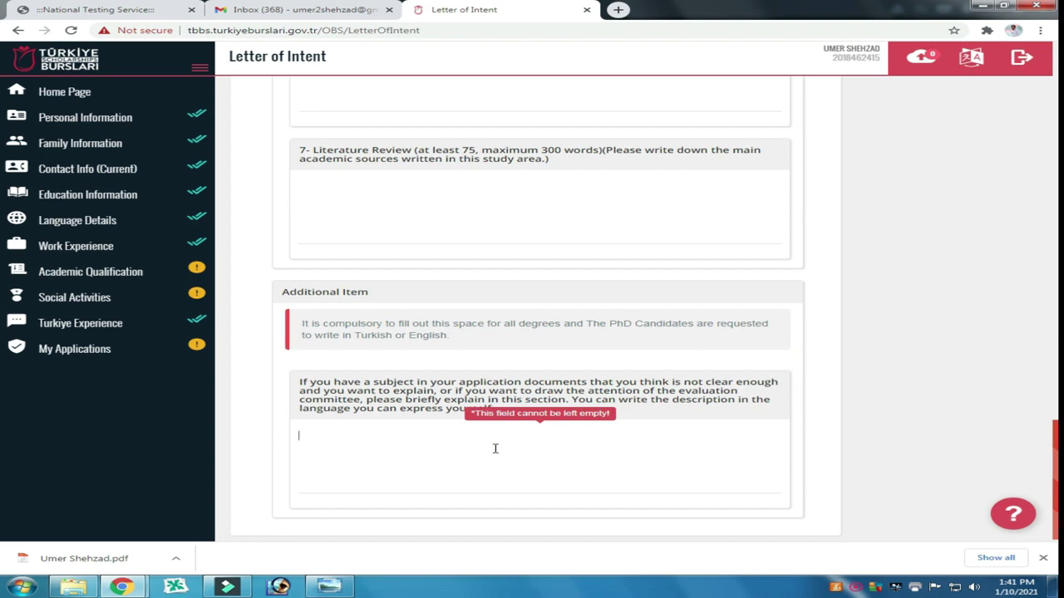
scroll(499, 278, up, 10)
Step: Paste the copied statement text into the Letter of Intent, Subject of study and Working Title fields
scroll(381, 405, down, 2)
click(381, 404)
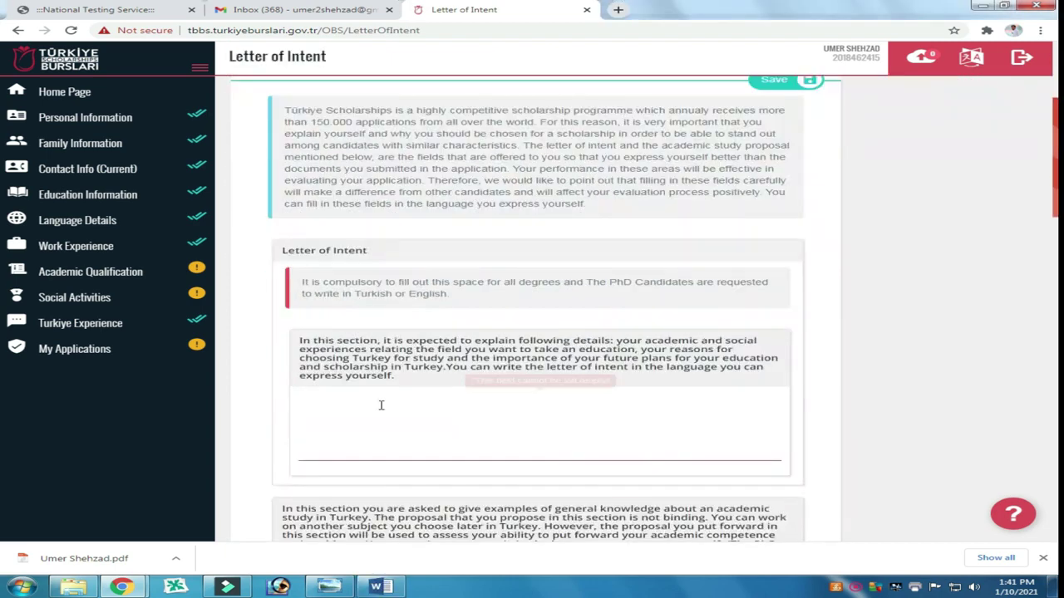
key(ctrl+v)
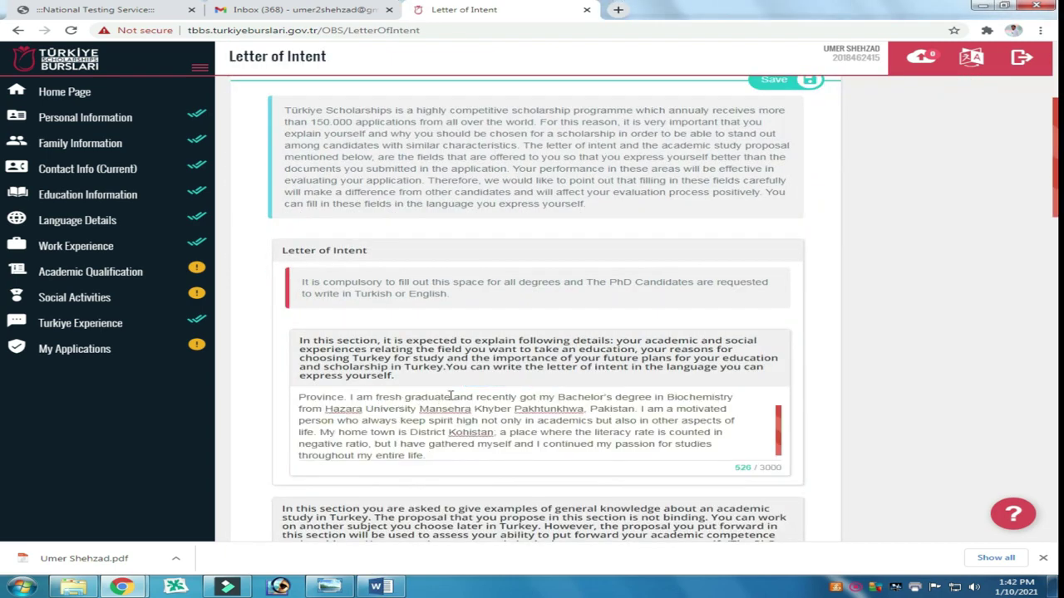
scroll(450, 397, down, 5)
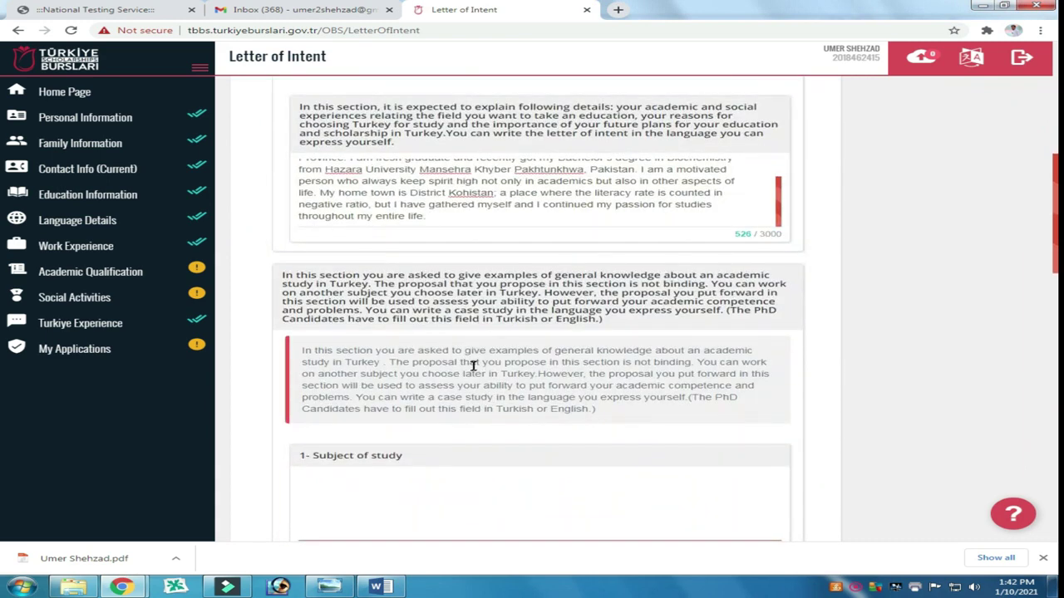
scroll(474, 366, down, 4)
click(362, 321)
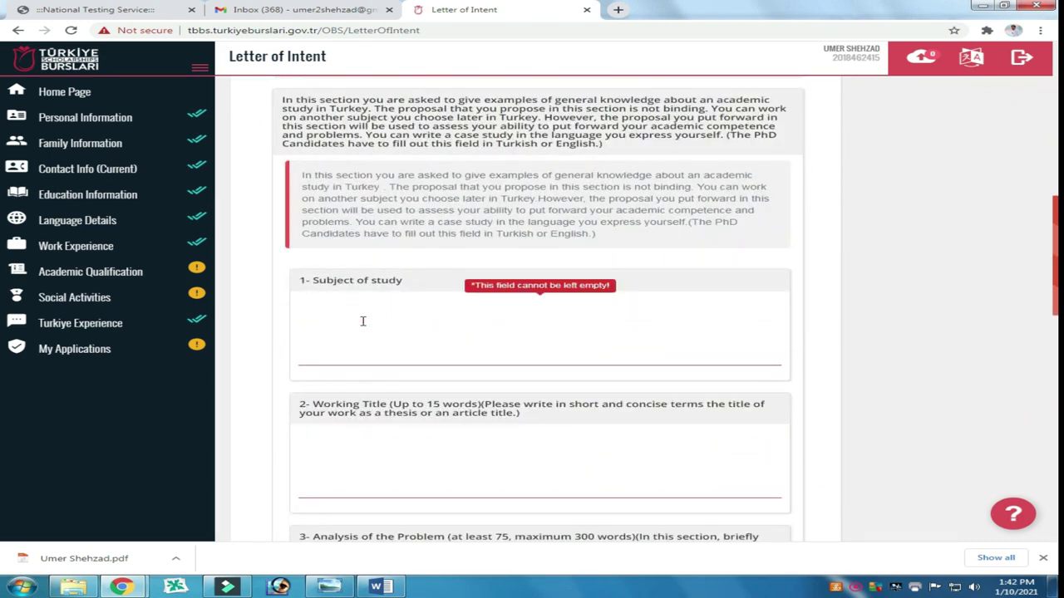
key(alt+Tab)
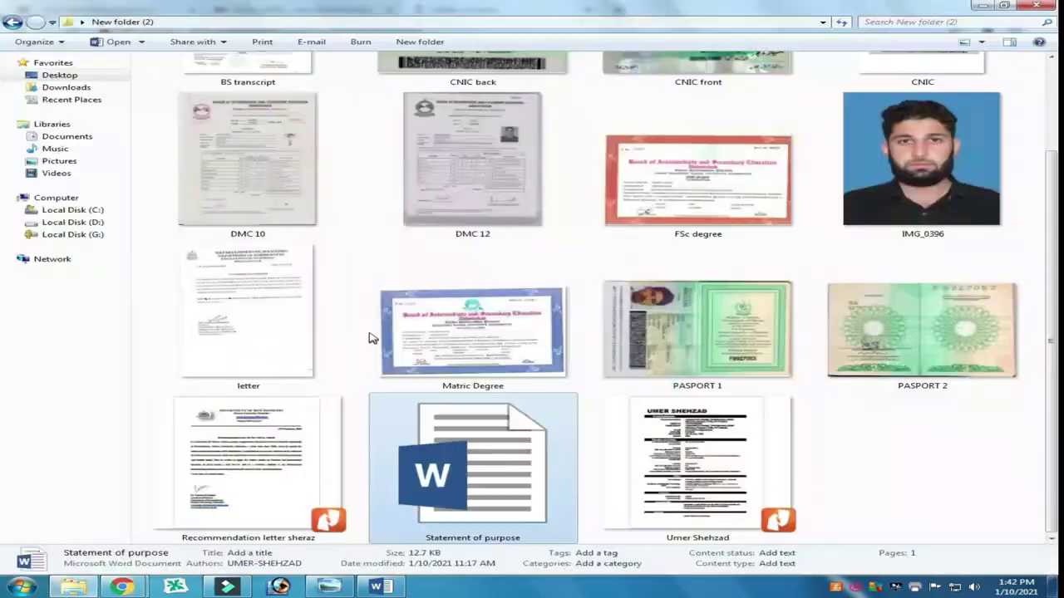
key(alt+Tab)
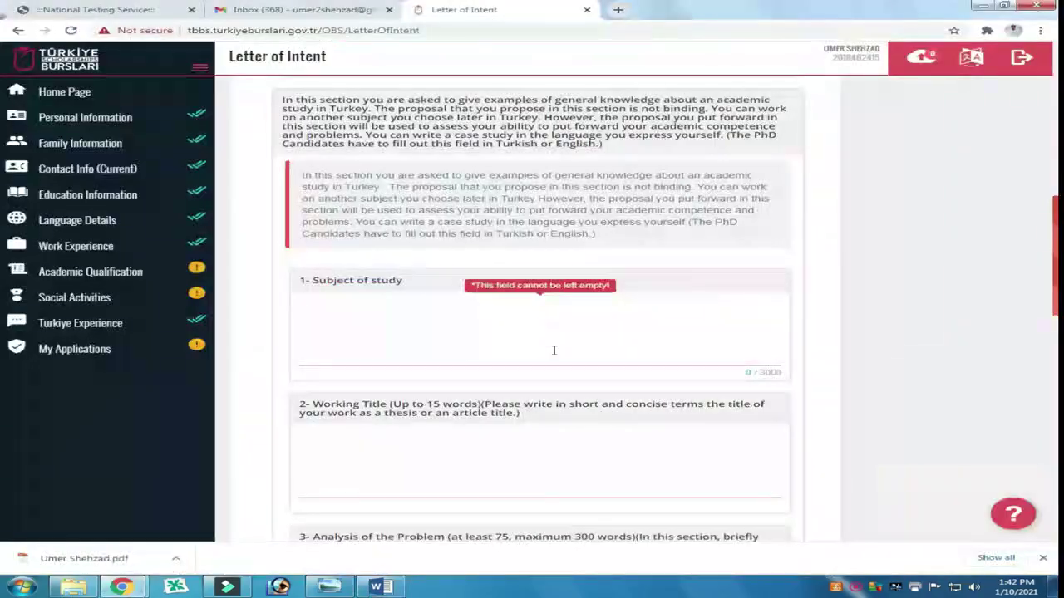
key(ctrl+v)
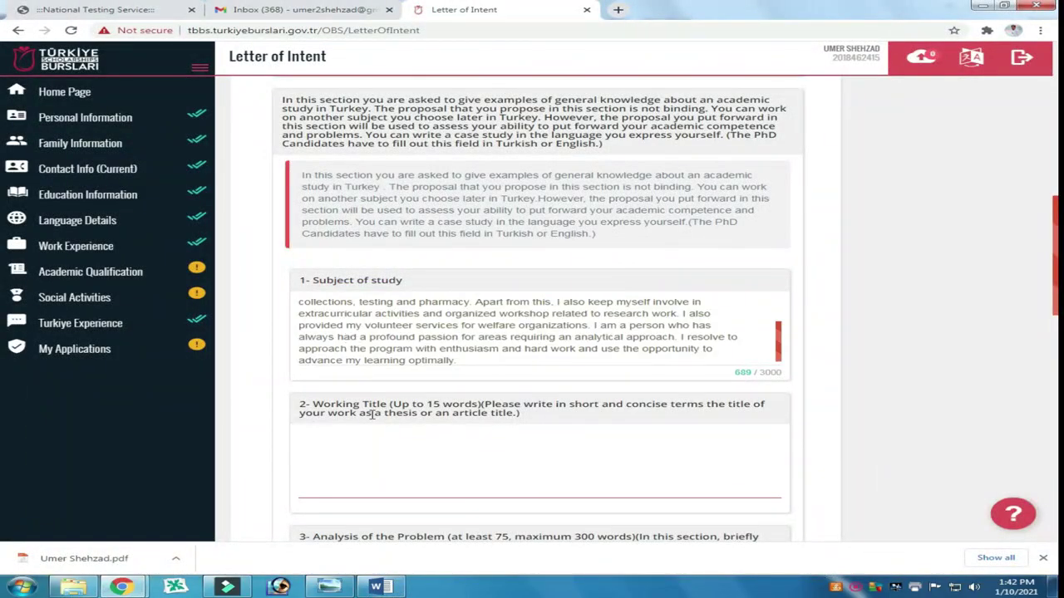
click(376, 442)
key(ctrl+v)
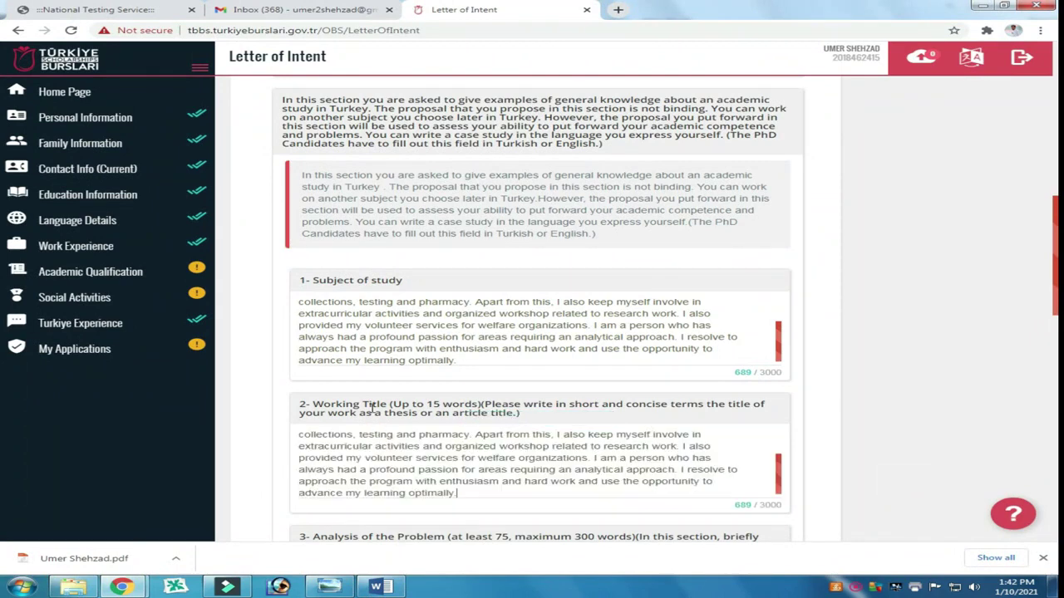
Step: Copy the statement's third paragraph into General Structure of the Study and Academic Contribution
scroll(371, 407, down, 3)
click(361, 358)
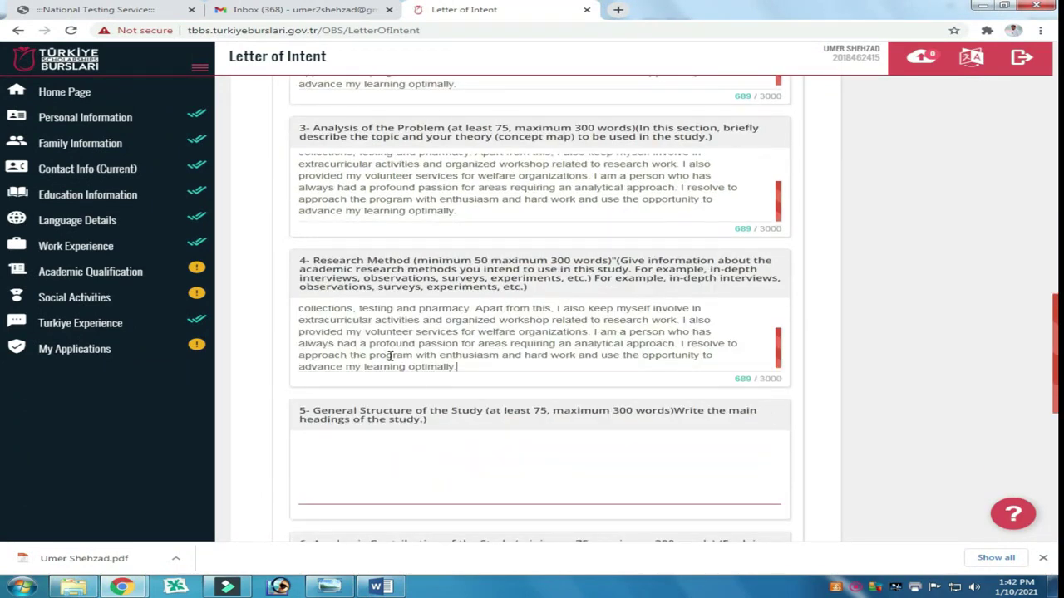
key(alt+Tab)
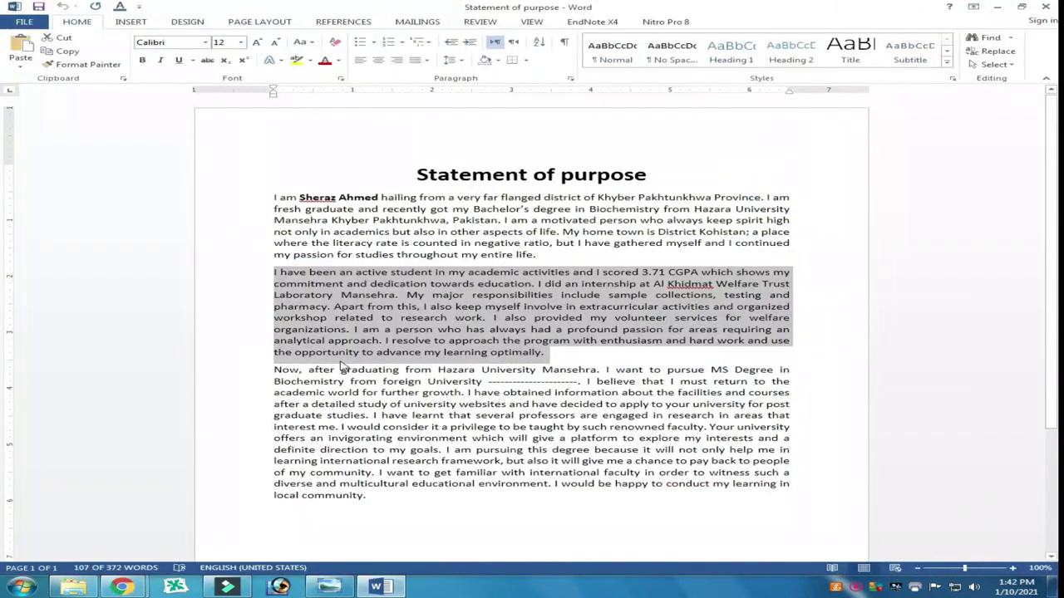
drag(277, 372, 374, 497)
key(ctrl+c)
key(alt+Tab)
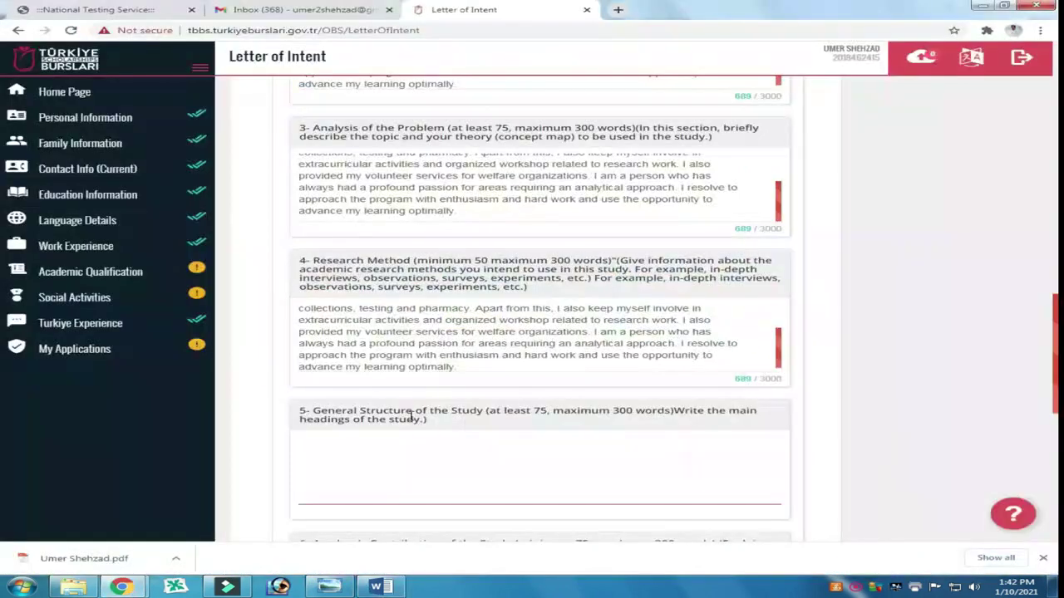
click(406, 440)
key(ctrl+v)
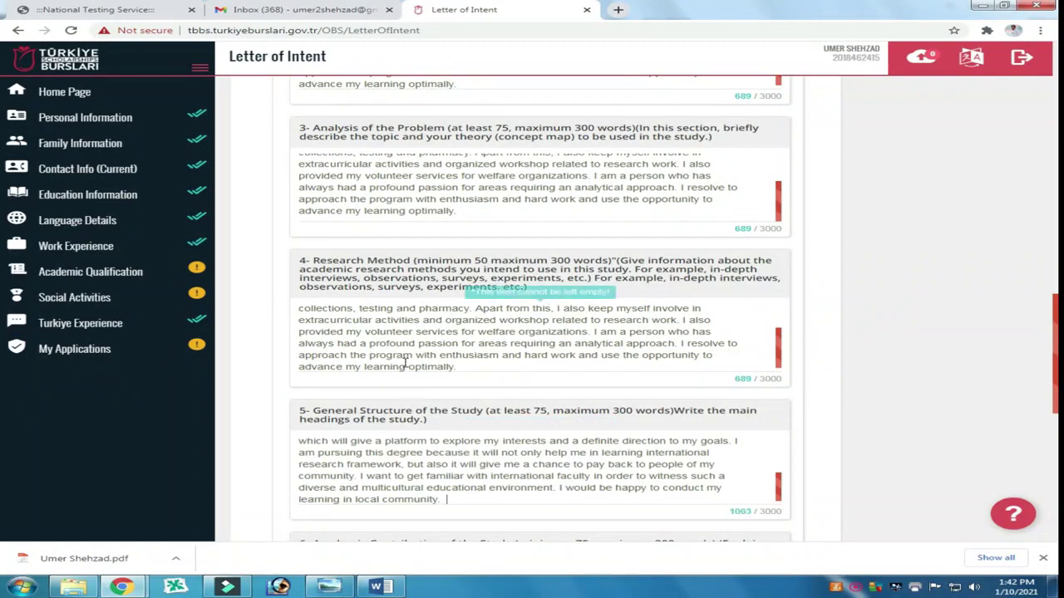
scroll(404, 361, down, 5)
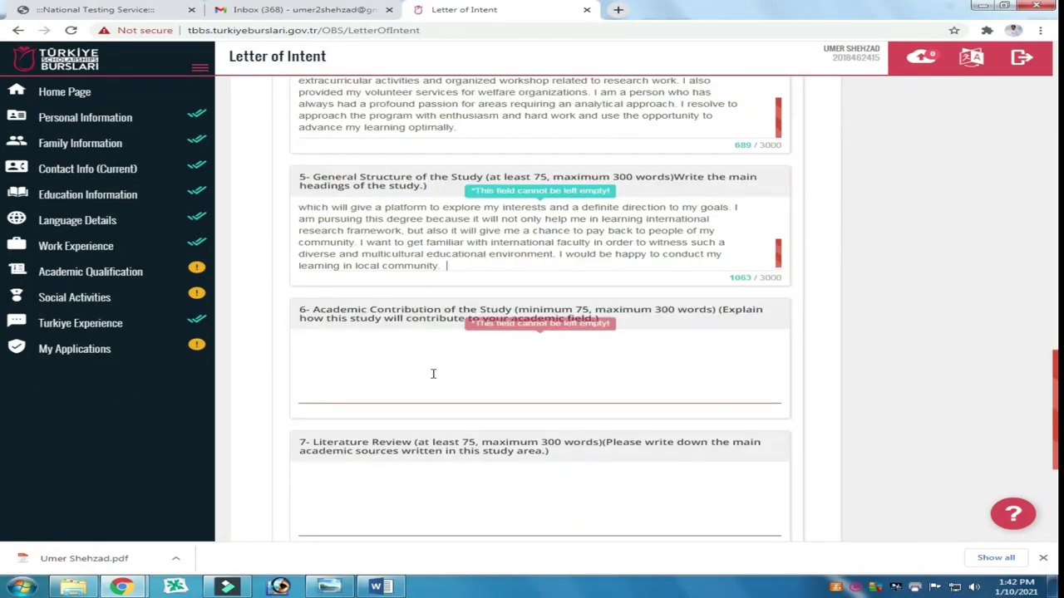
click(430, 371)
key(ctrl+v)
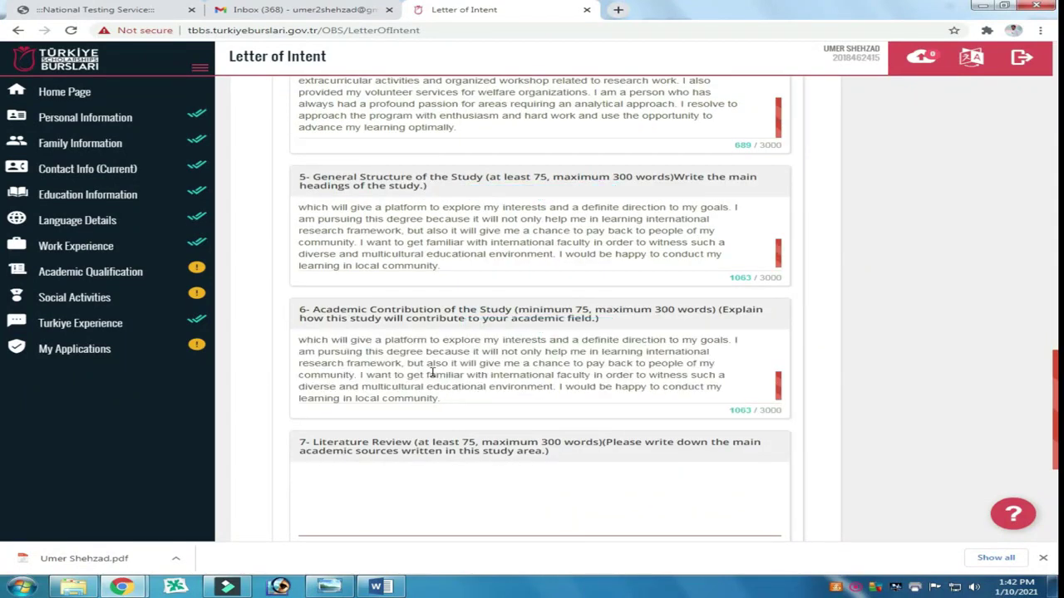
Step: Paste the paragraph into Literature Review and Additional Item, then save the Letter of Intent
scroll(465, 391, down, 4)
click(407, 380)
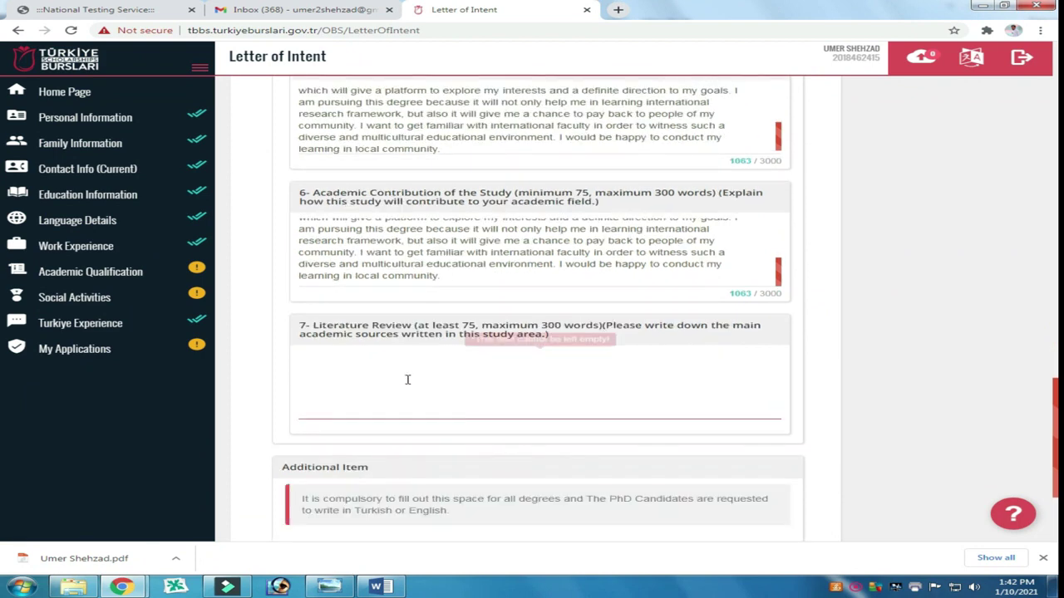
key(ctrl+v)
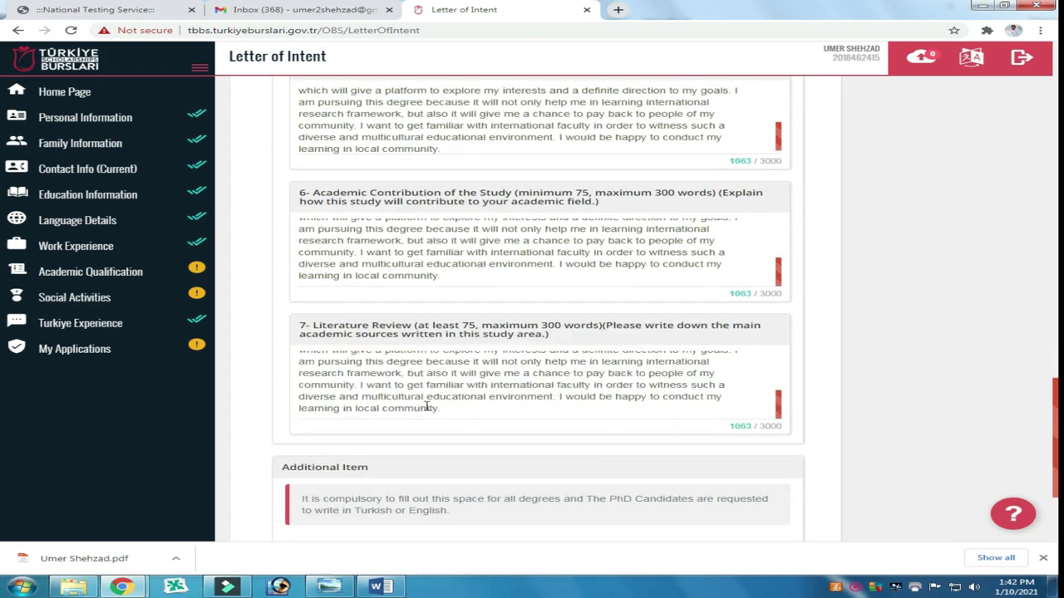
scroll(425, 415, down, 5)
click(399, 433)
key(ctrl+v)
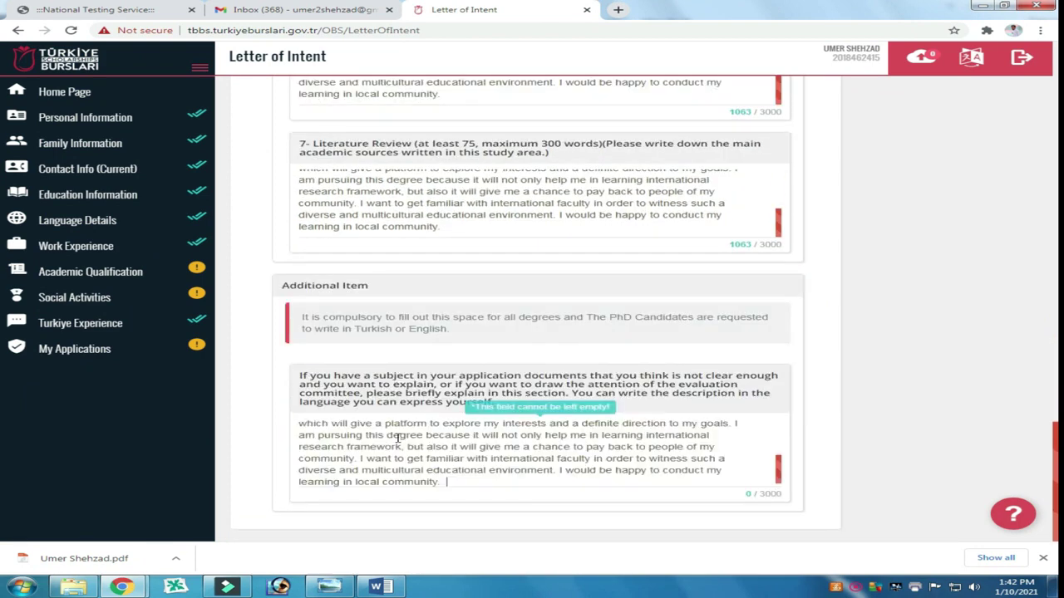
scroll(527, 384, up, 5)
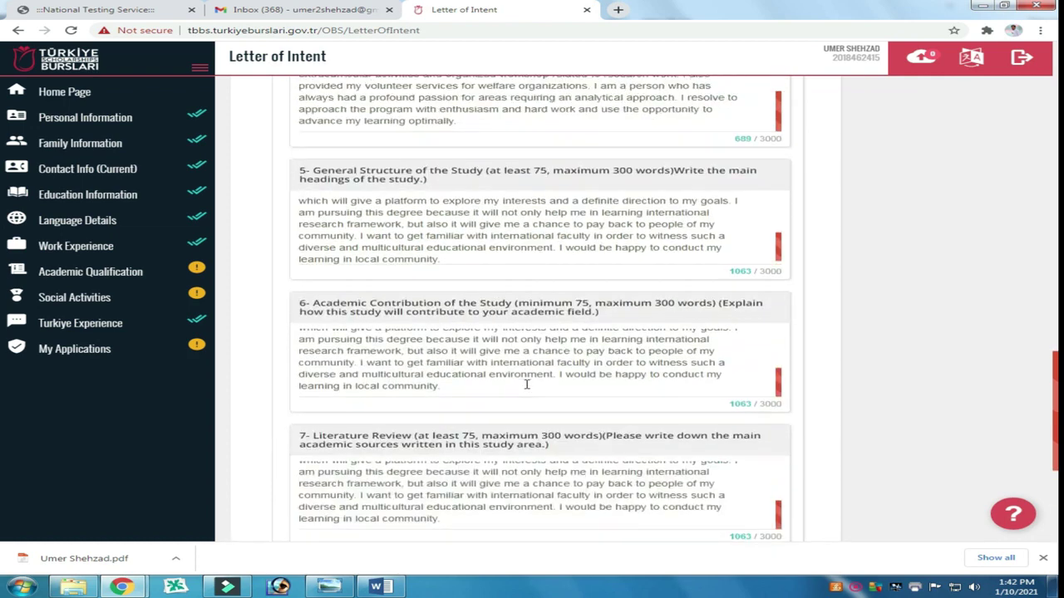
scroll(526, 385, up, 10)
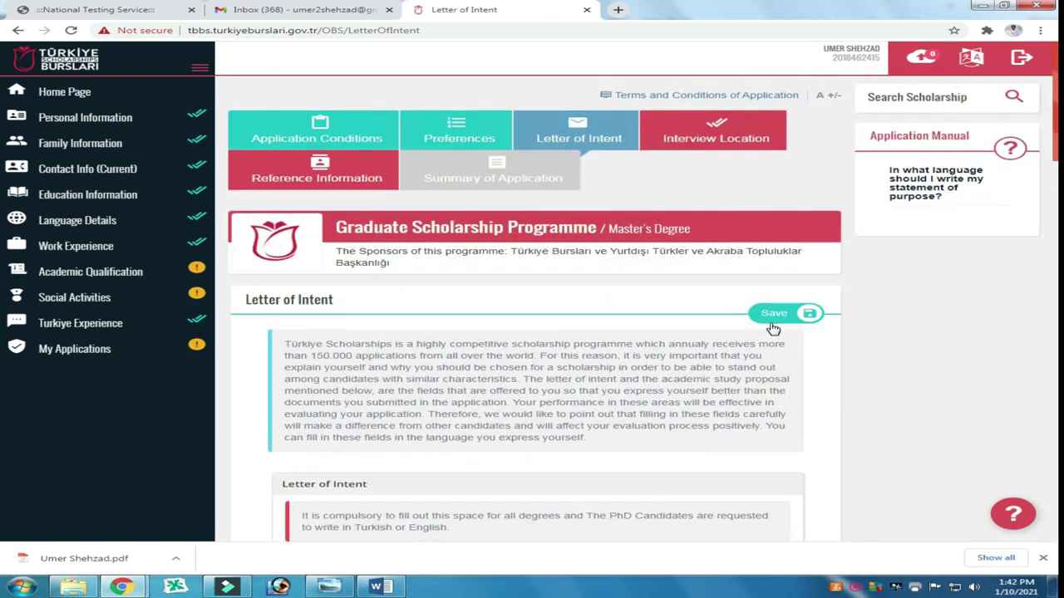
click(775, 320)
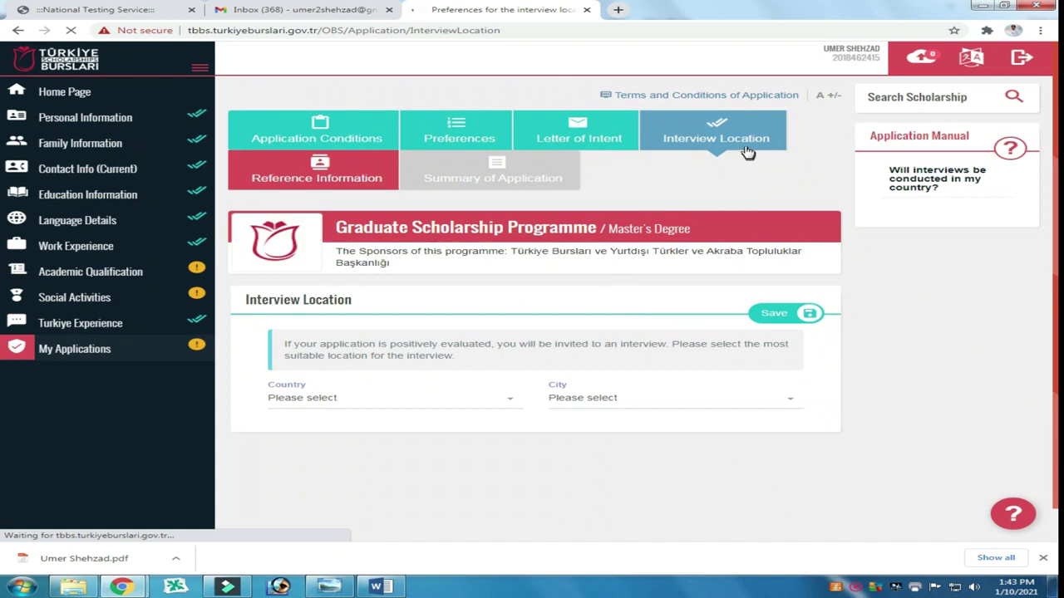
Step: Set the interview location to Pakistan, Islamabad and save it
click(391, 407)
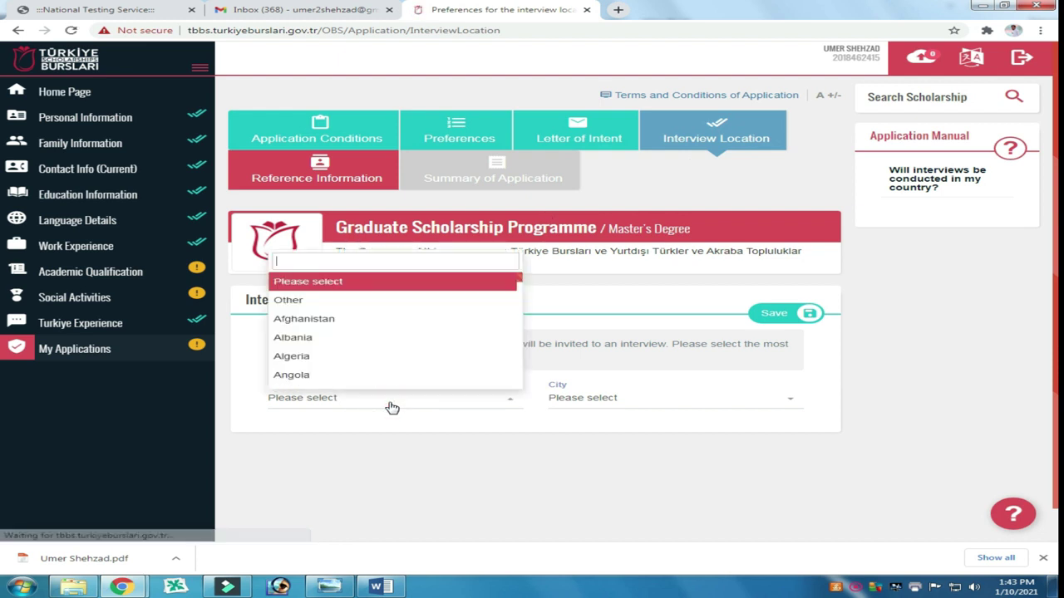
text(paki)
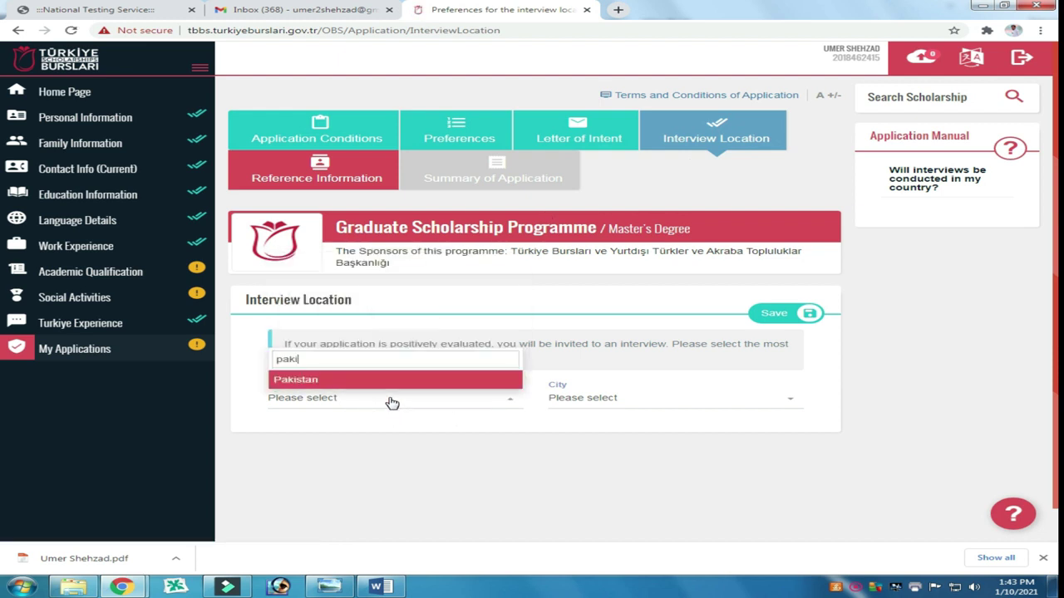
click(340, 382)
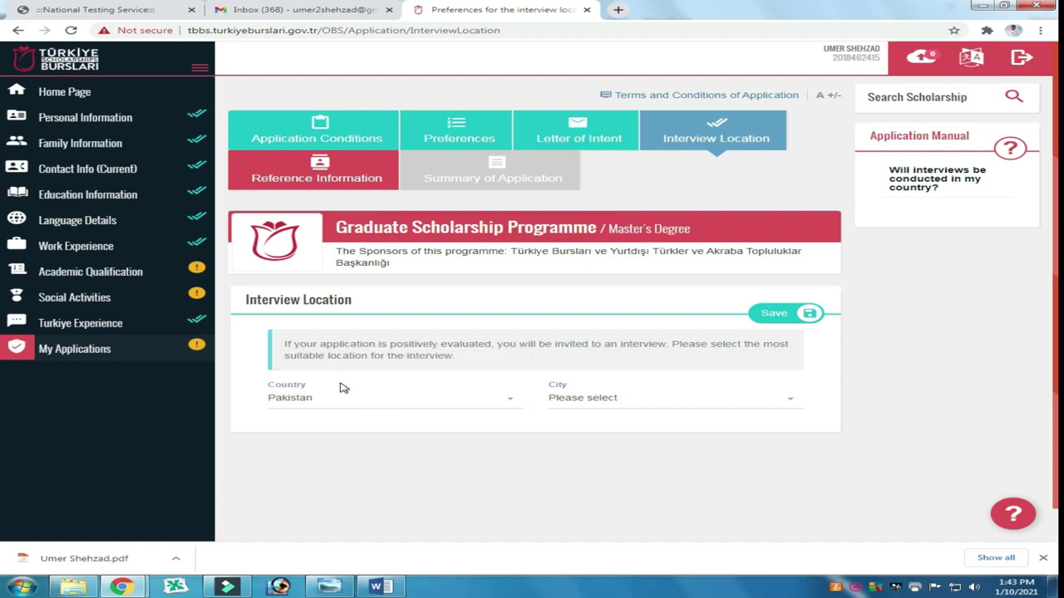
click(757, 407)
scroll(671, 484, down, 1)
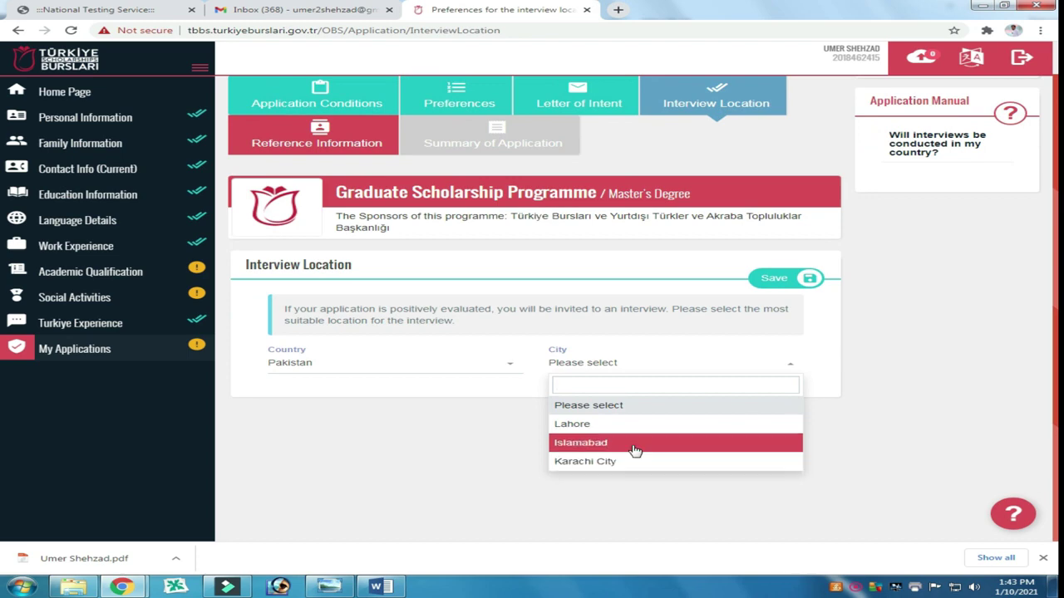
click(634, 449)
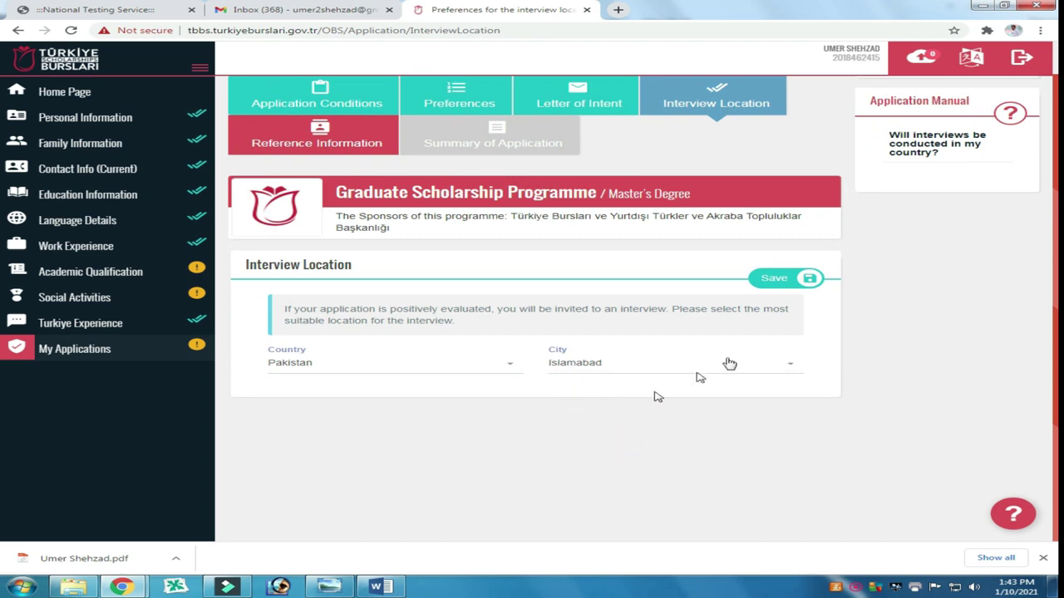
click(773, 277)
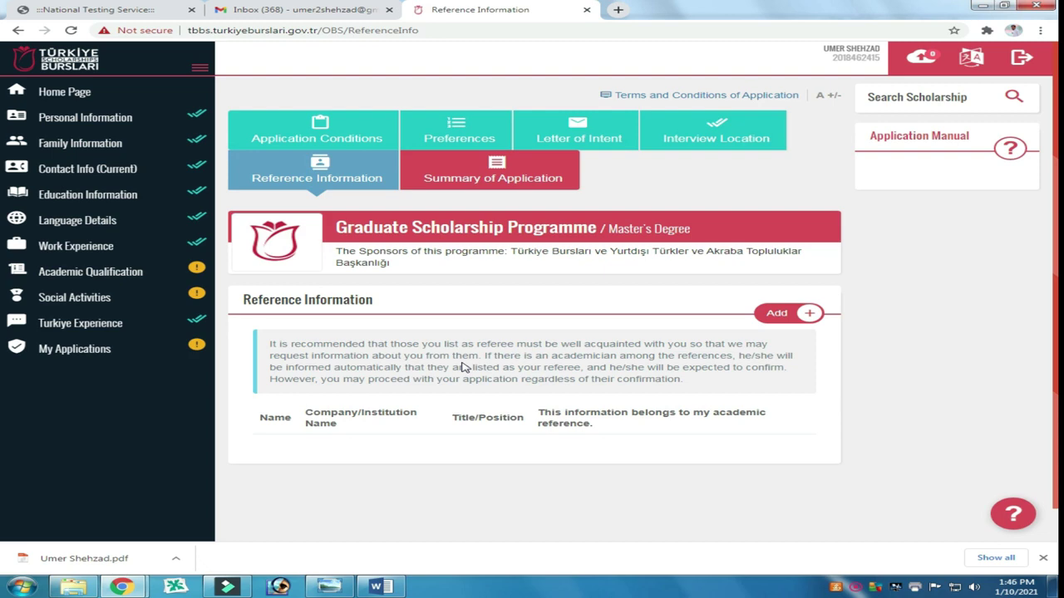
Step: Add a new reference, entering the referee's name, surname, phone, e-mail and Hazara University Mansehra as institution
click(774, 314)
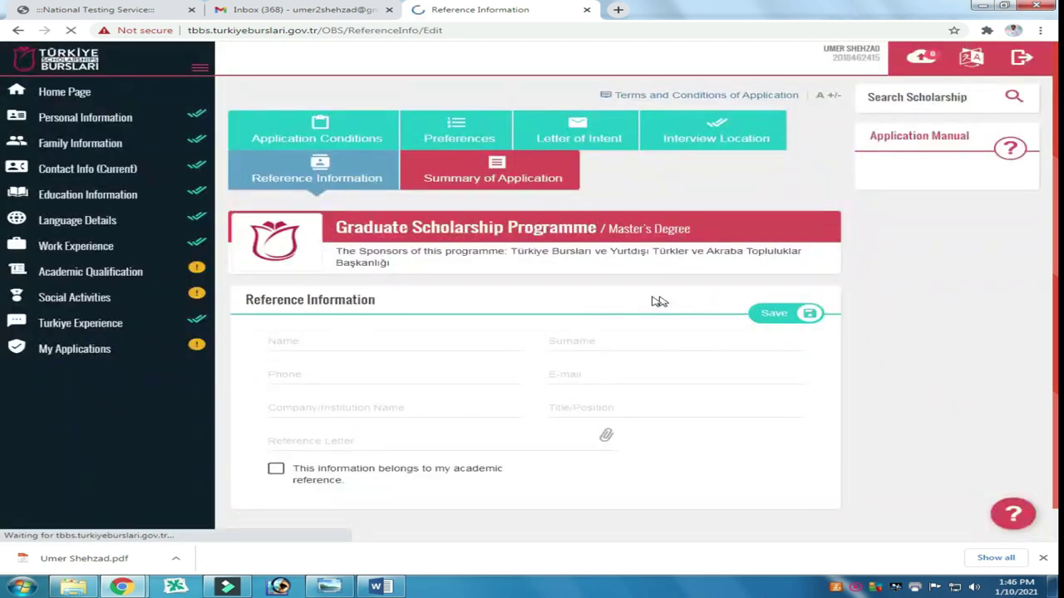
click(291, 342)
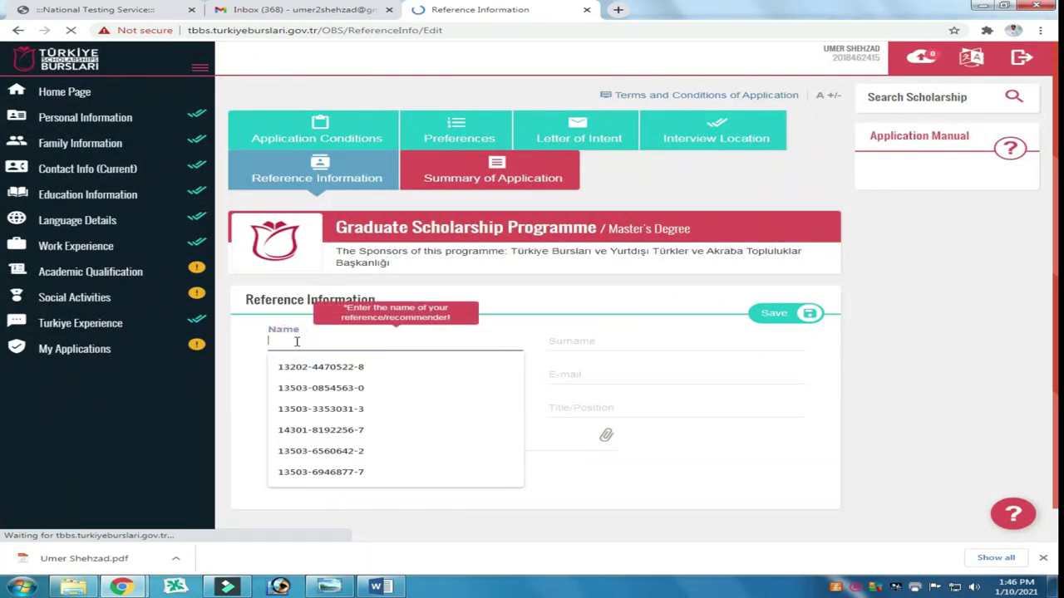
click(620, 341)
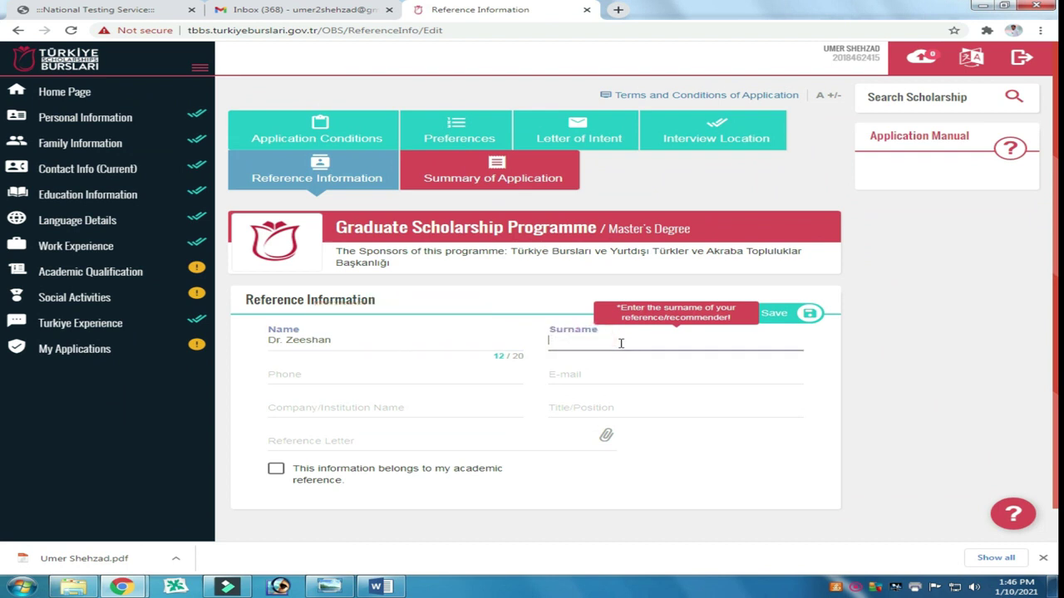
click(310, 379)
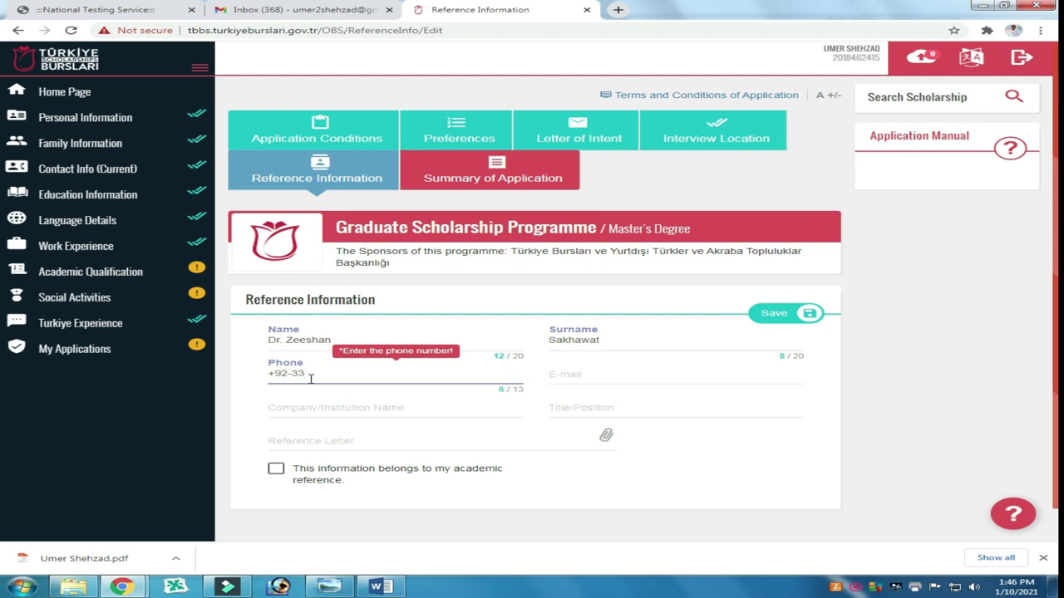
click(595, 375)
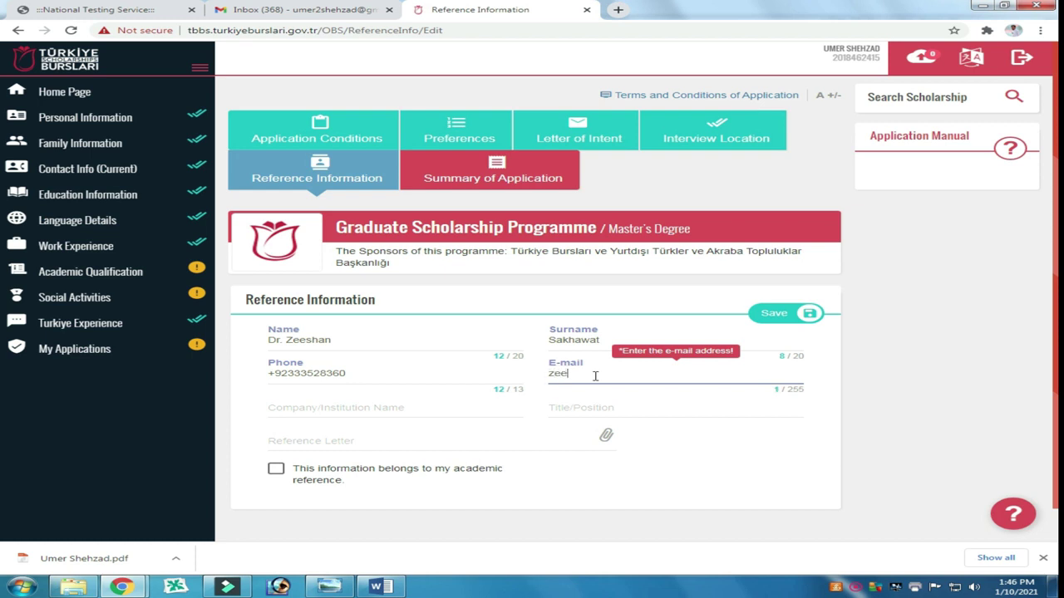
click(358, 409)
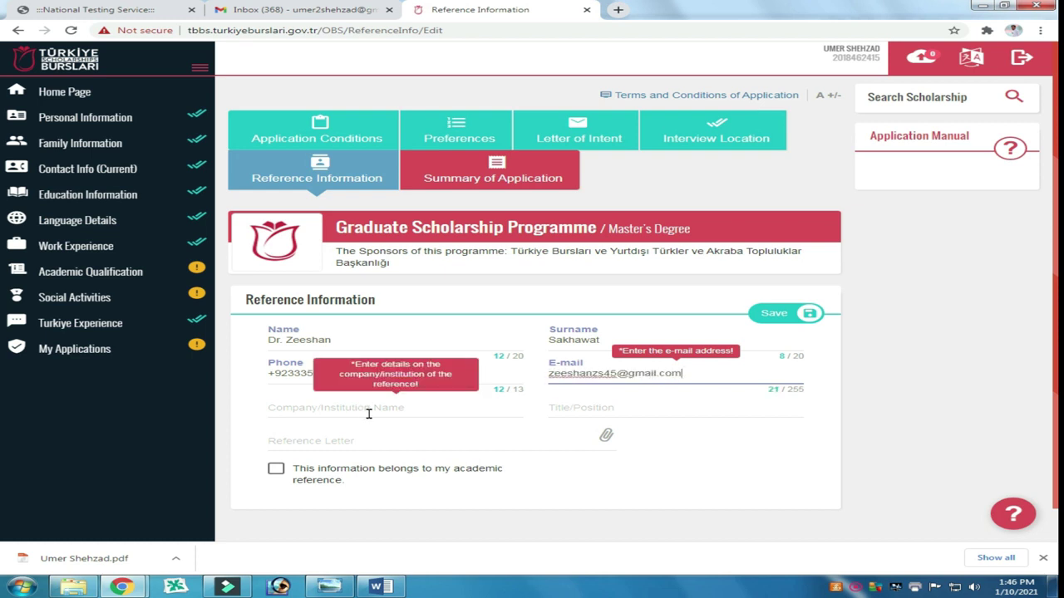
click(366, 410)
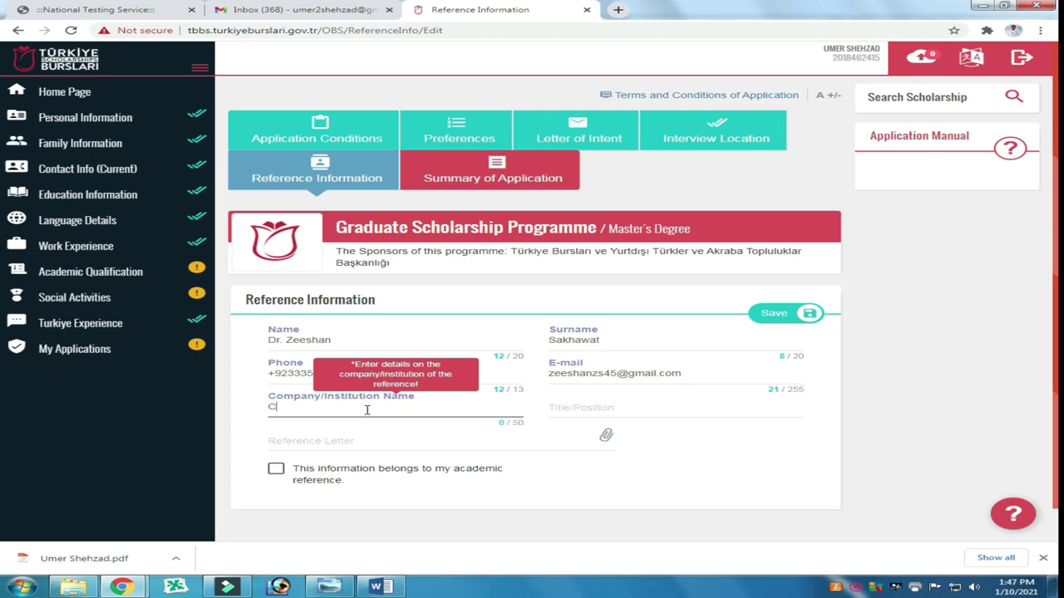
text(Hazara University Mansehra)
click(585, 408)
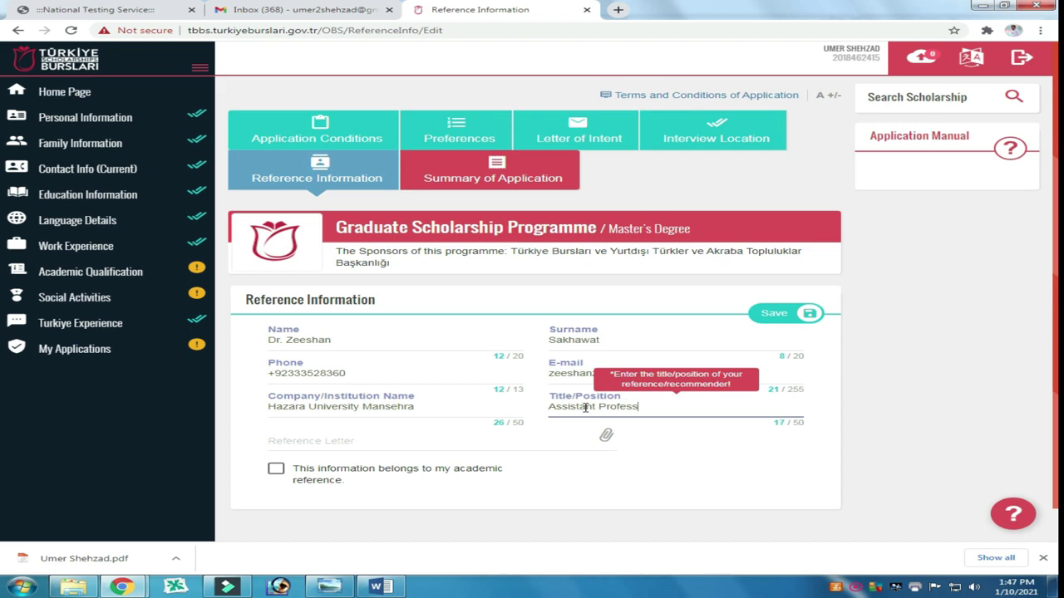
Step: Attach the recommendation letter PDF, mark it as an academic reference, and save
click(480, 444)
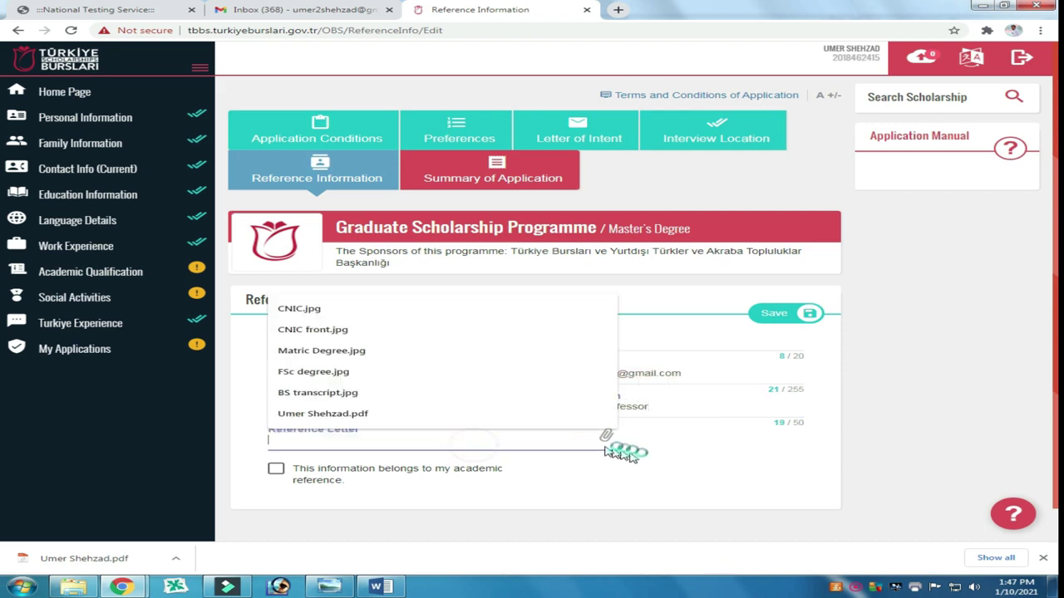
key(alt+Tab)
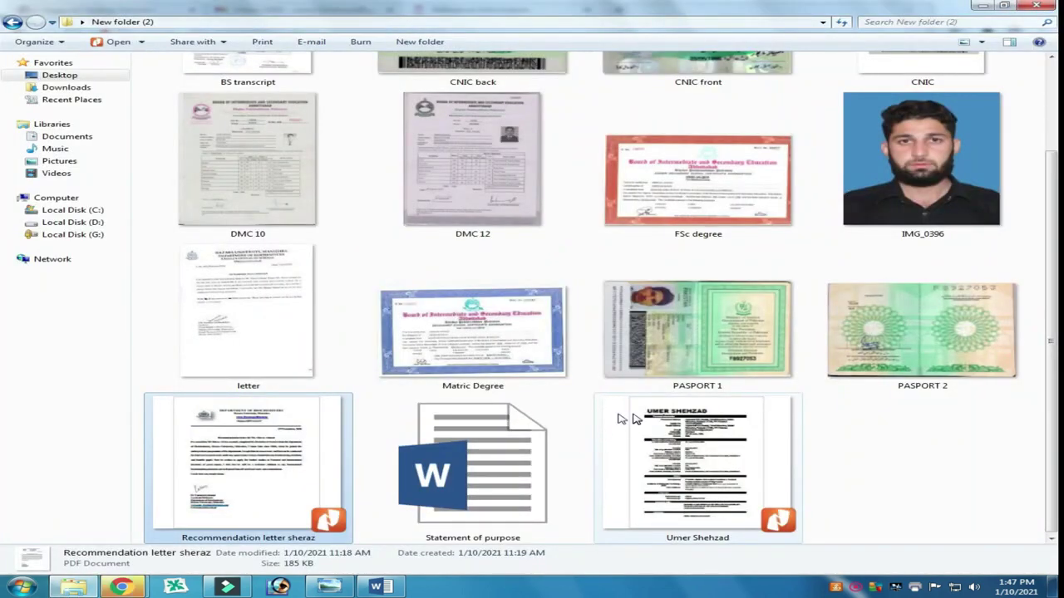
click(123, 586)
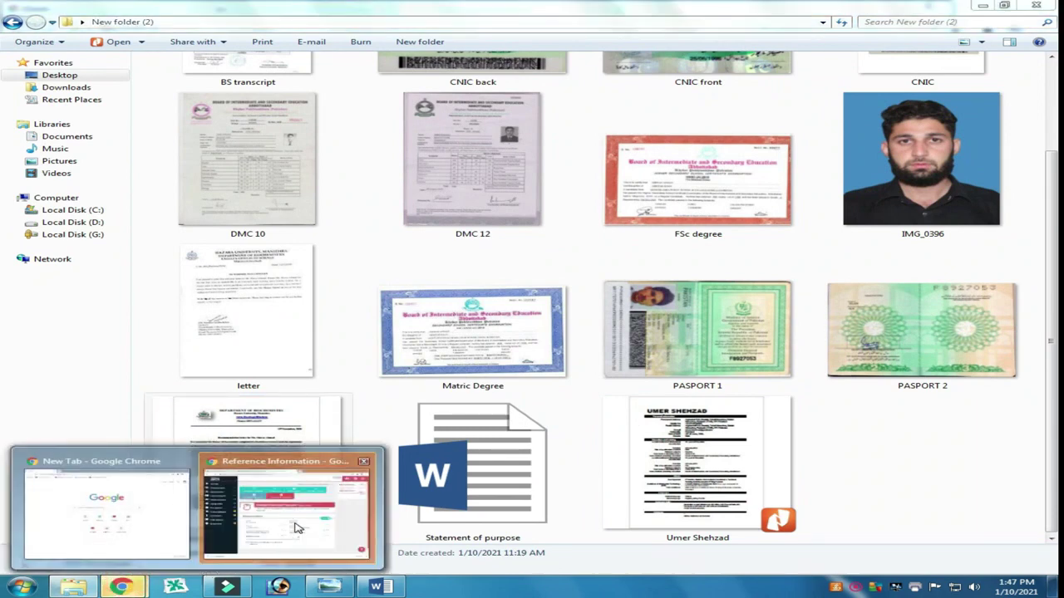
click(275, 499)
key(Return)
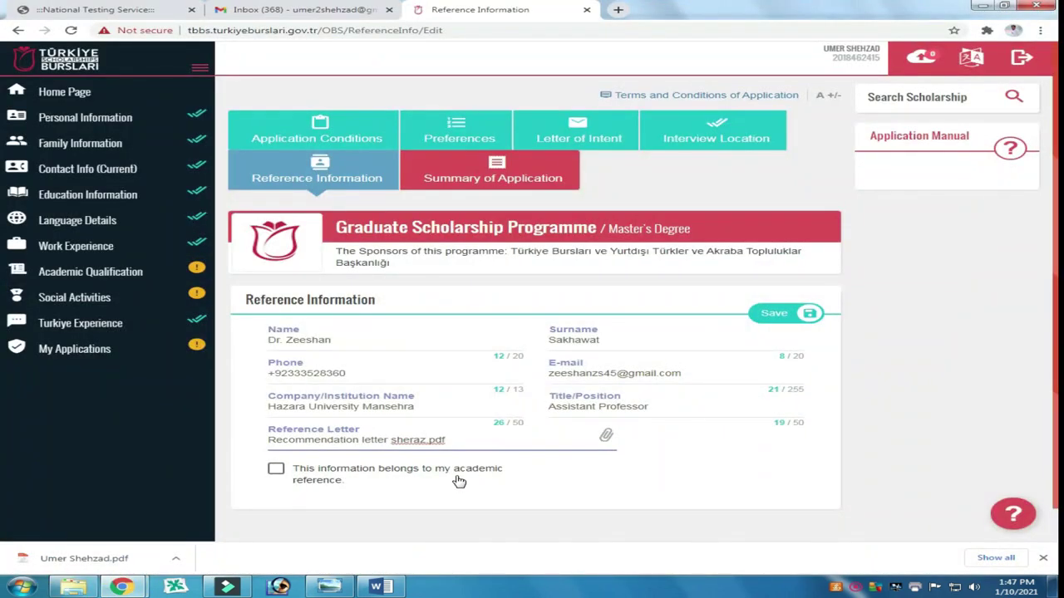
click(275, 469)
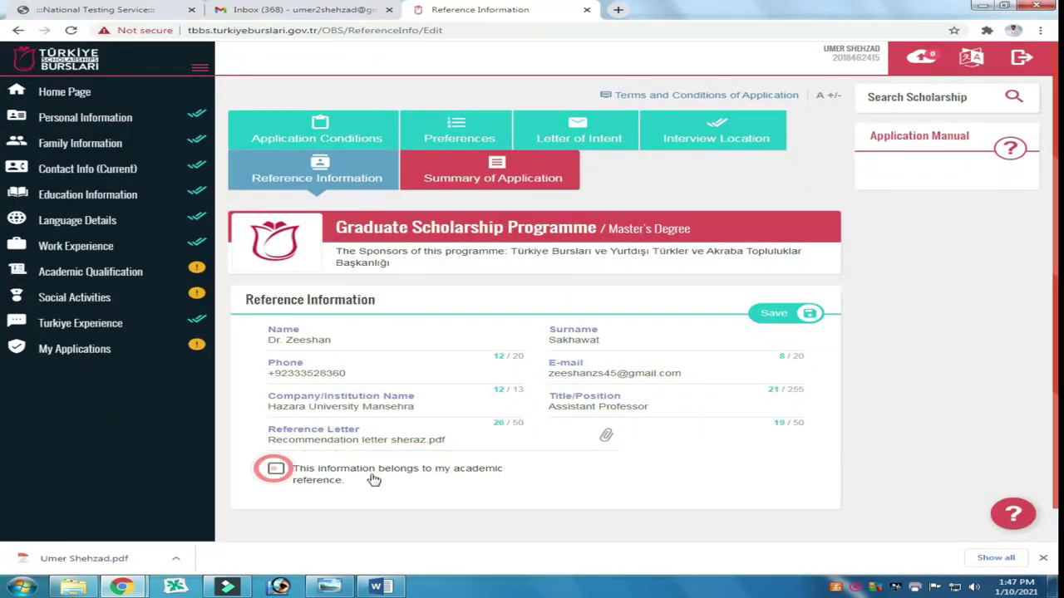
scroll(565, 470, down, 1)
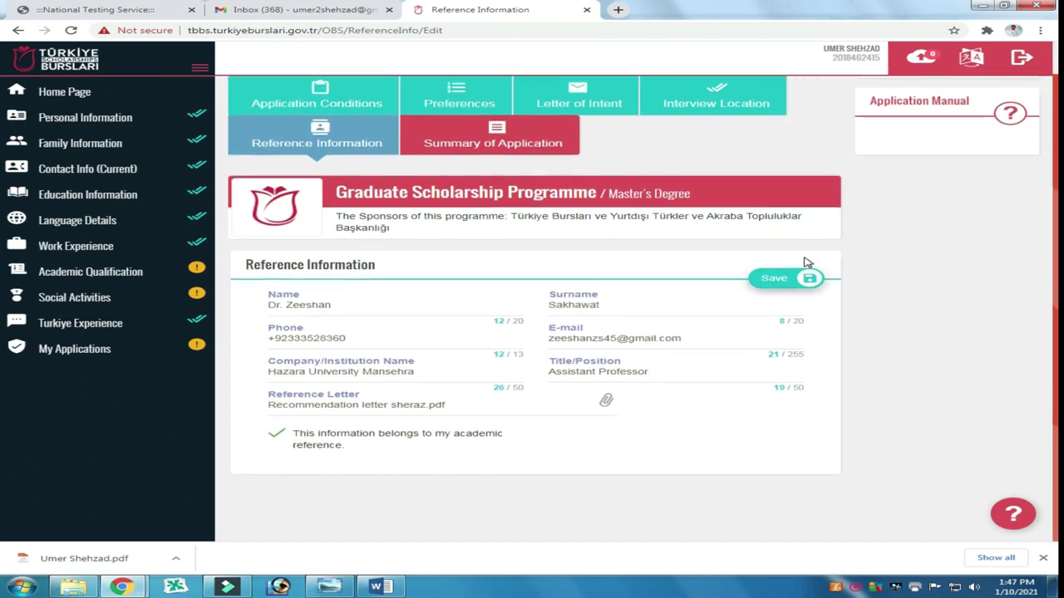
click(779, 281)
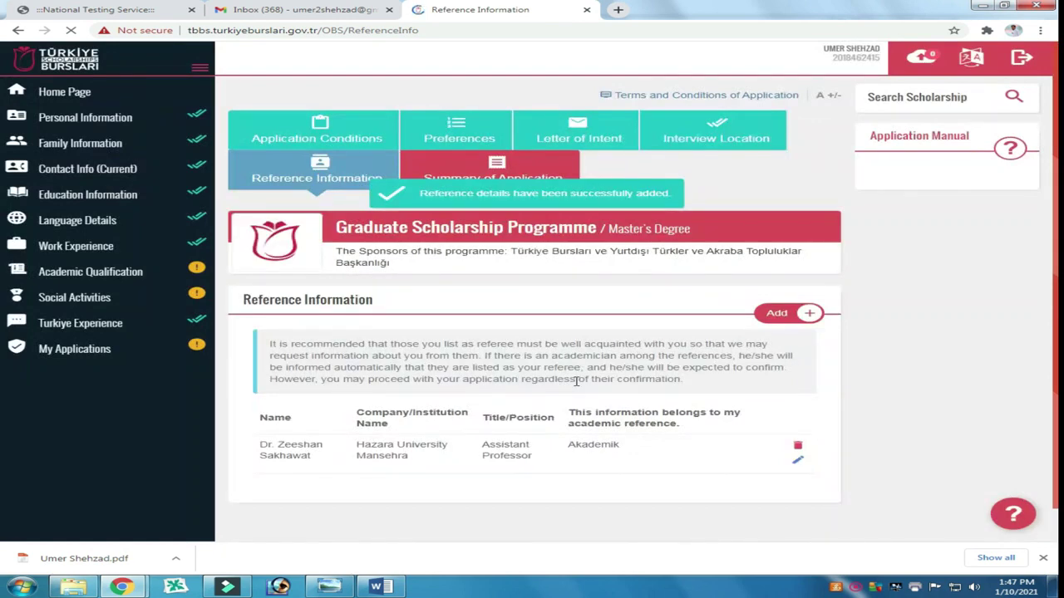
scroll(569, 381, down, 1)
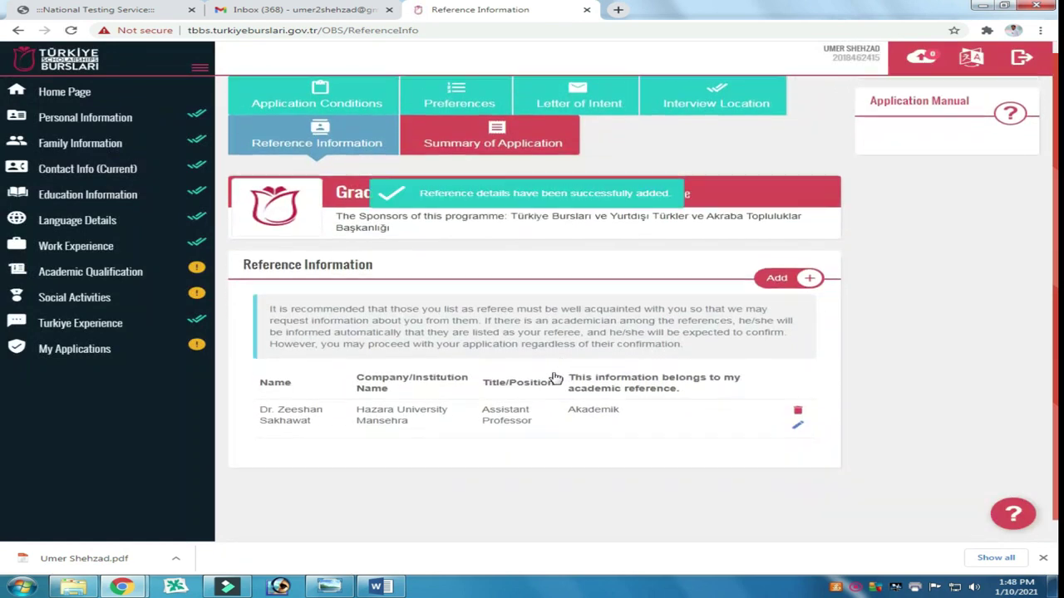
Step: Add a second reference with the referee's name, phone, e-mail, Hazara University Mansehra and Associate Professor title
click(775, 280)
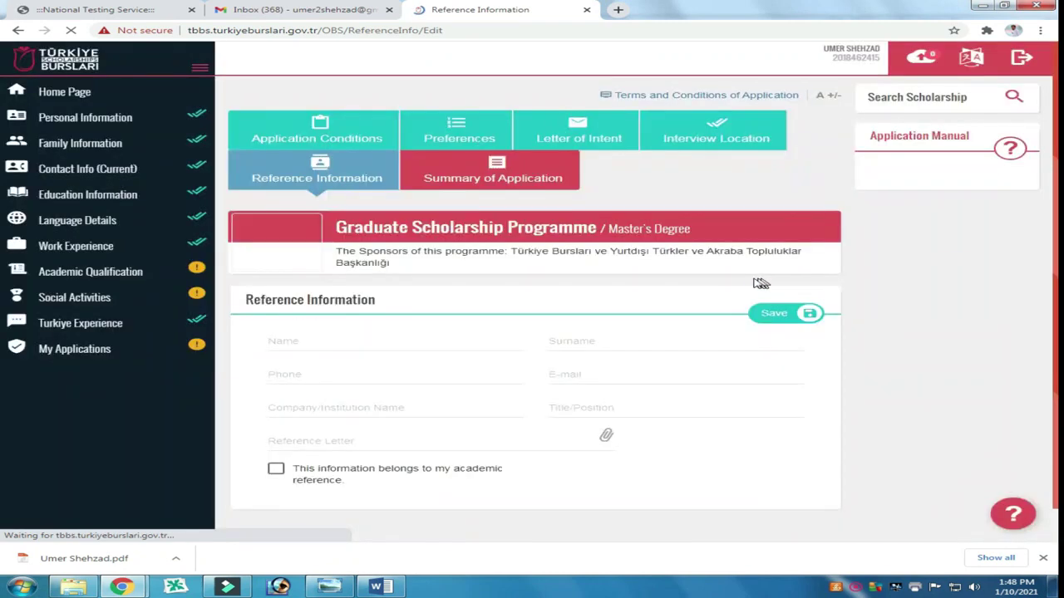
click(318, 344)
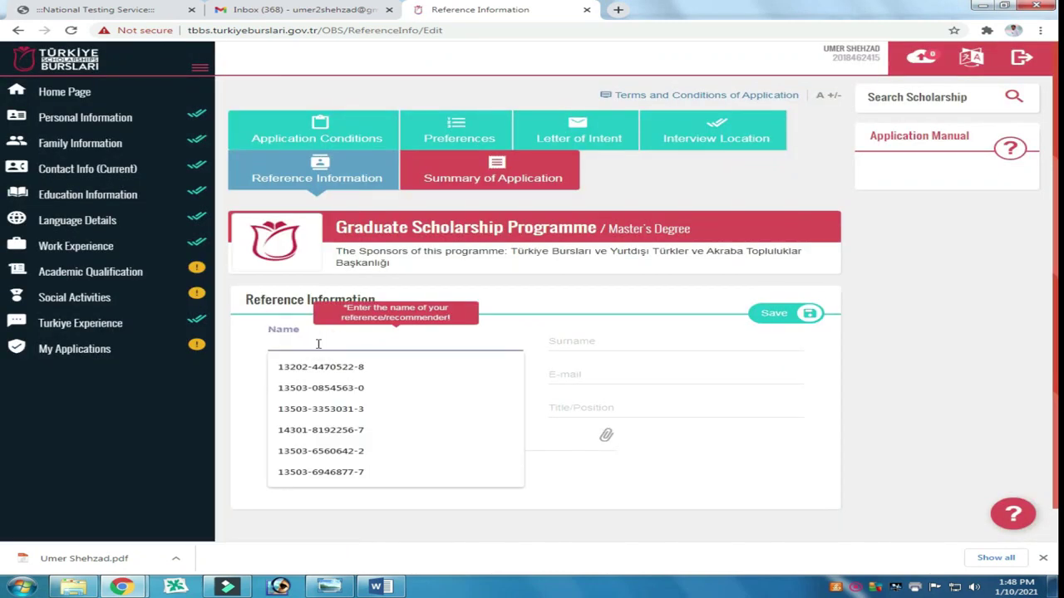
text(Jamil)
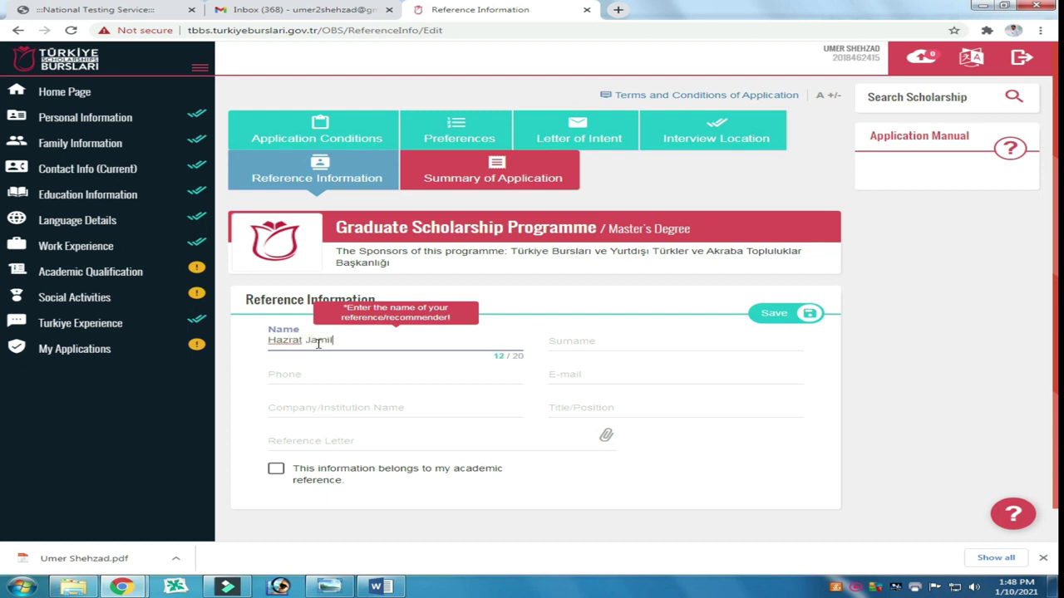
key(Tab)
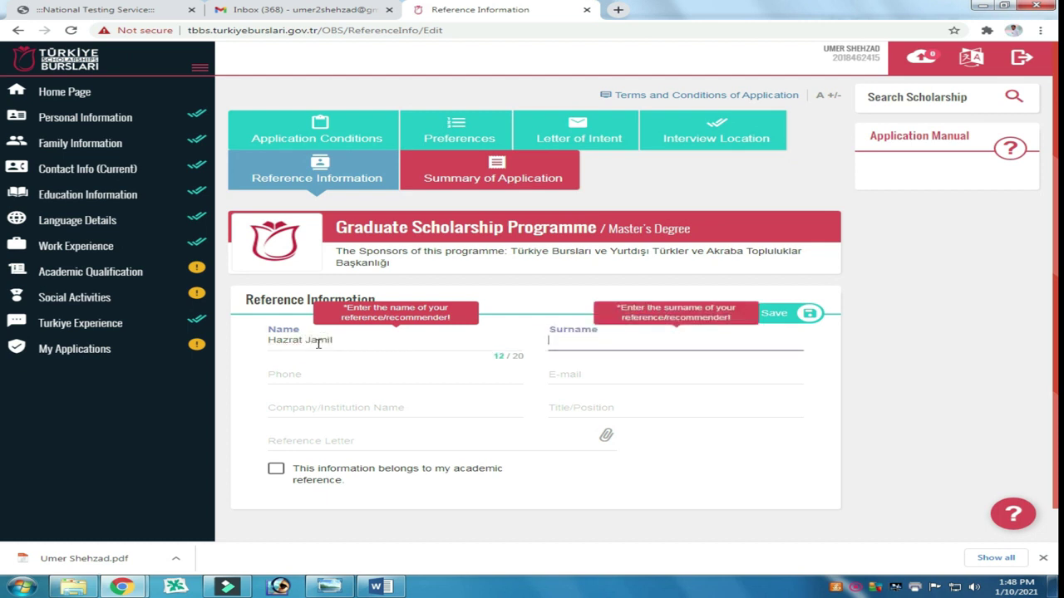
click(308, 373)
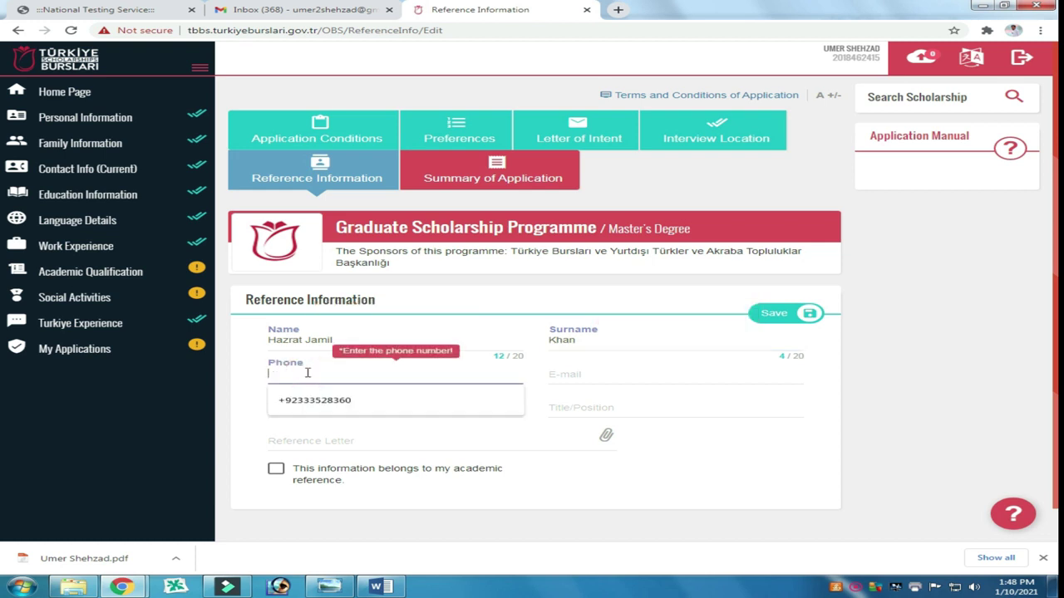
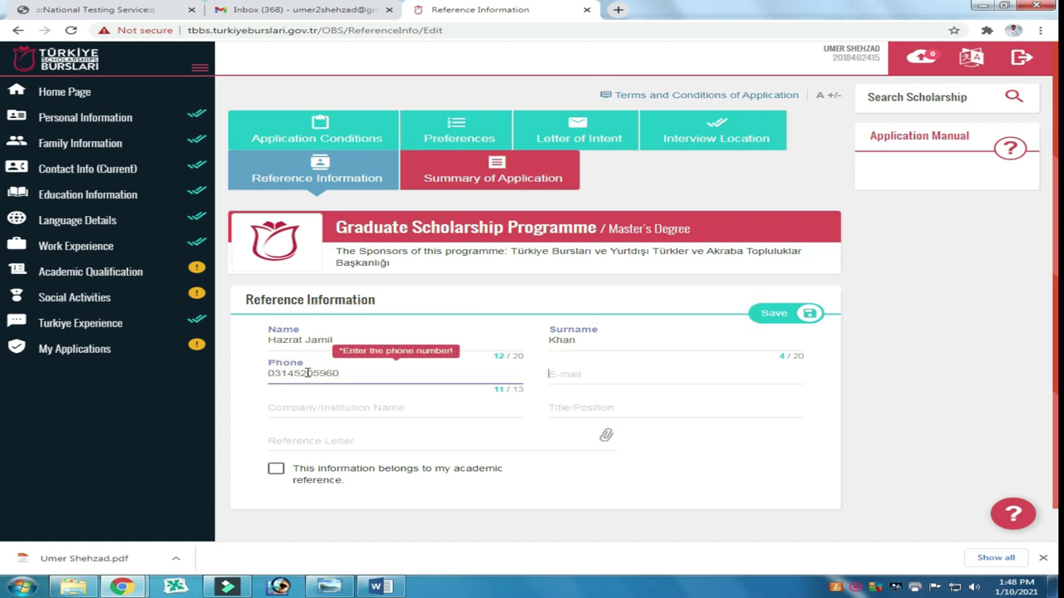
key(Tab)
click(312, 407)
click(341, 431)
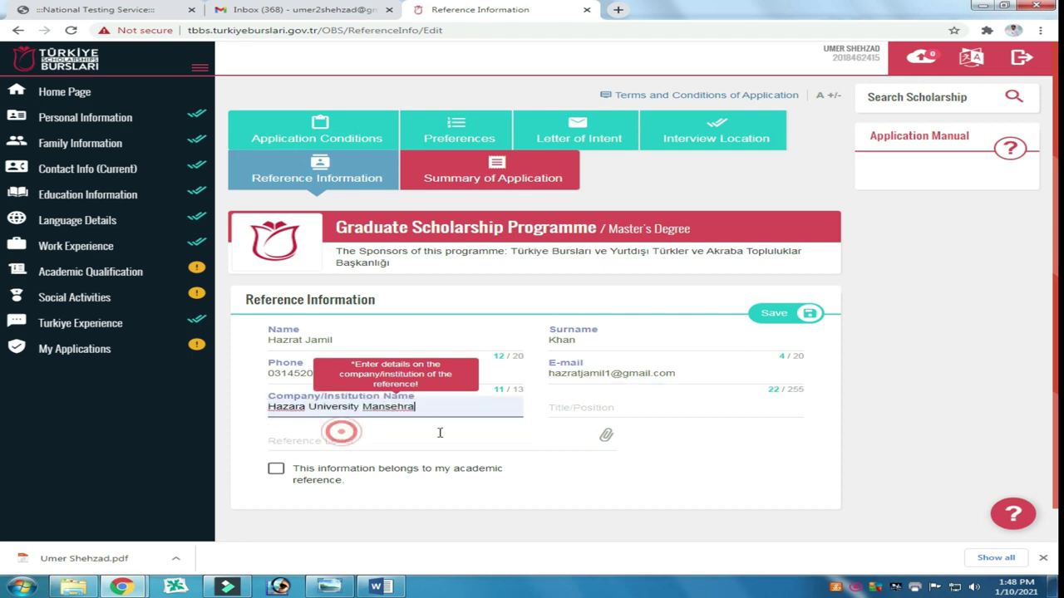
click(597, 408)
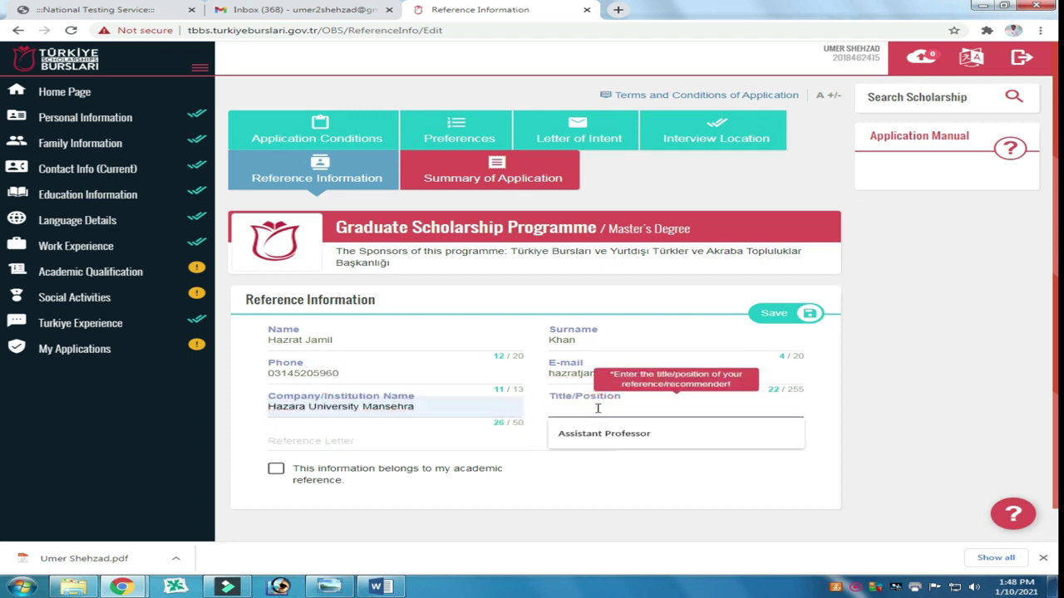
text(Associate Professor)
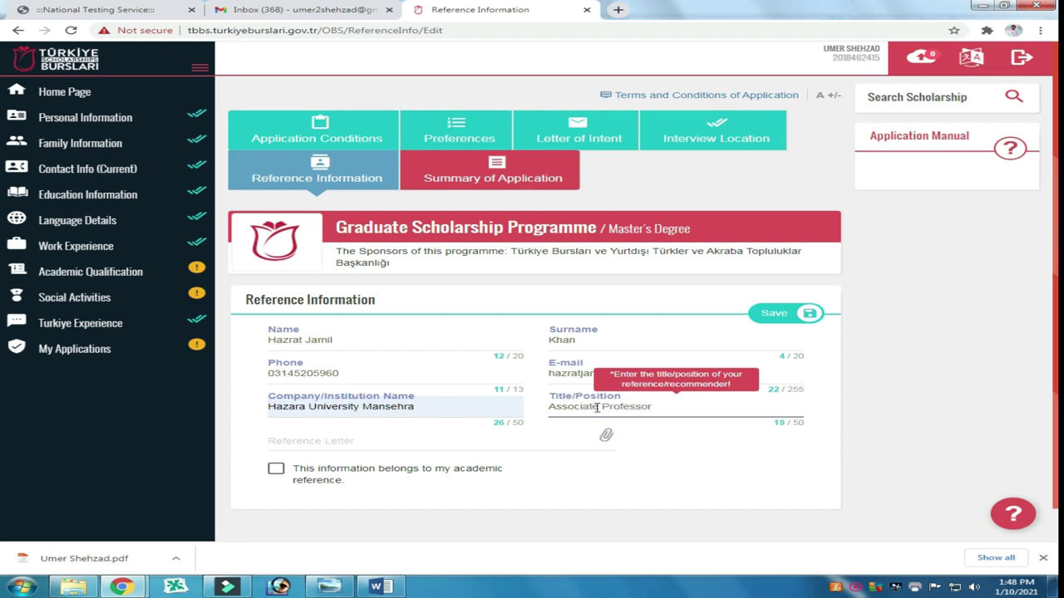
Step: Attach letter.jpg as the reference letter and save the second reference
click(606, 438)
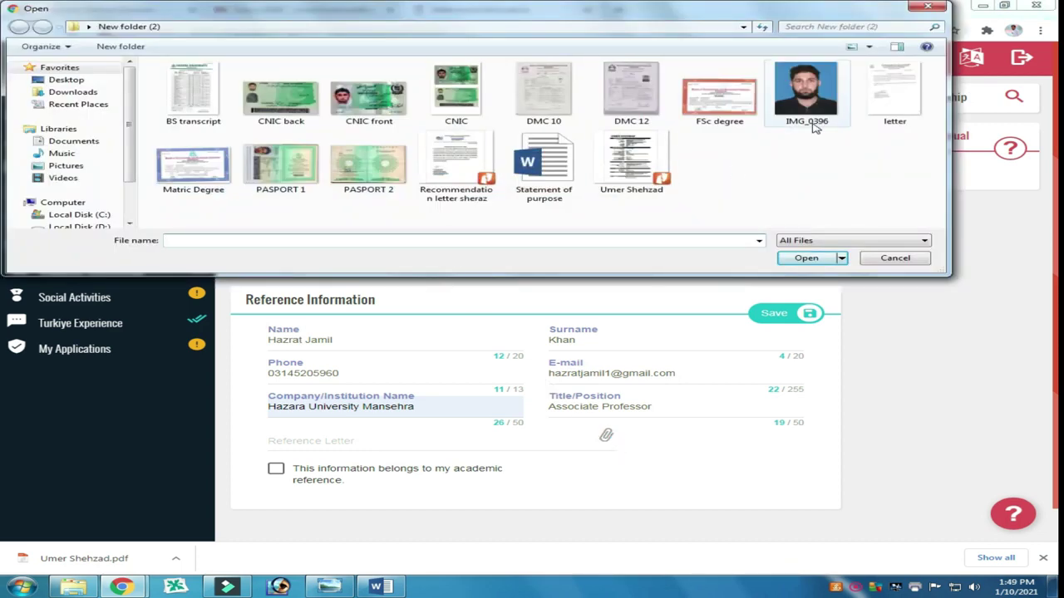
double_click(872, 108)
click(773, 313)
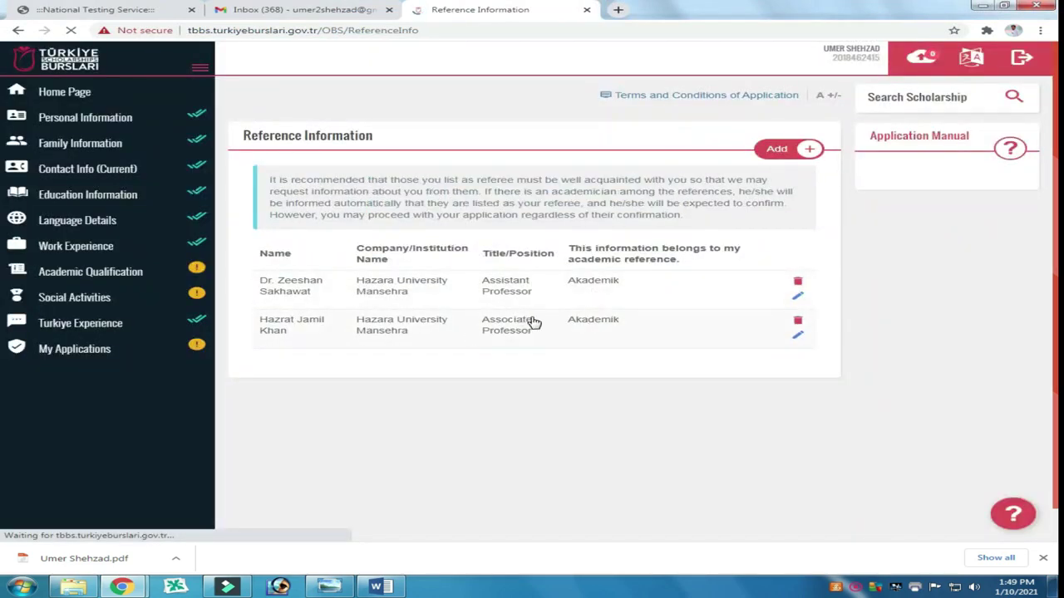
click(653, 423)
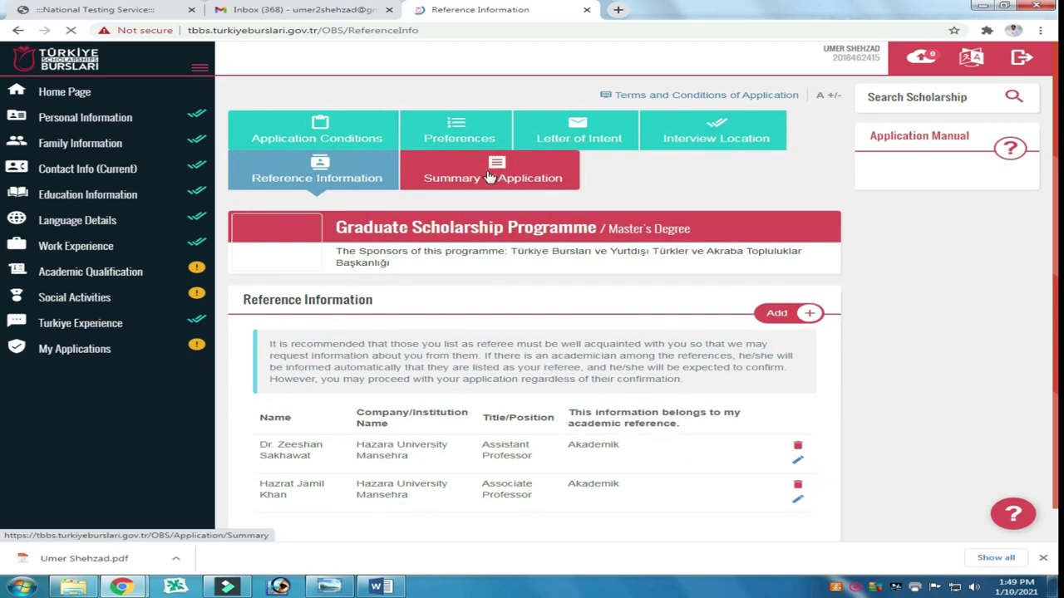
Step: Open the Summary of Application and scroll through all its sections
click(491, 177)
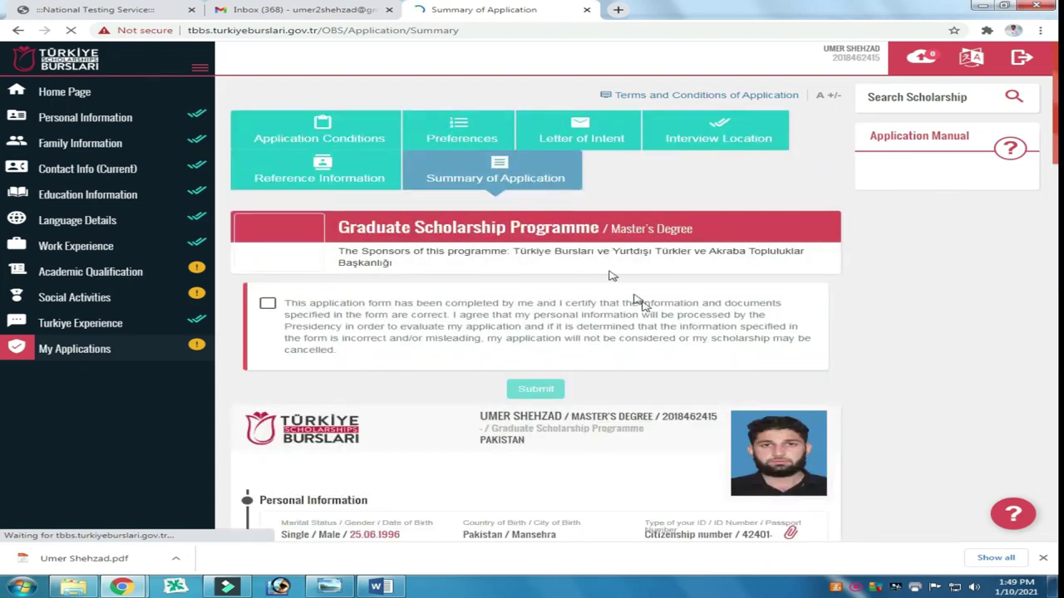
scroll(453, 314, down, 2)
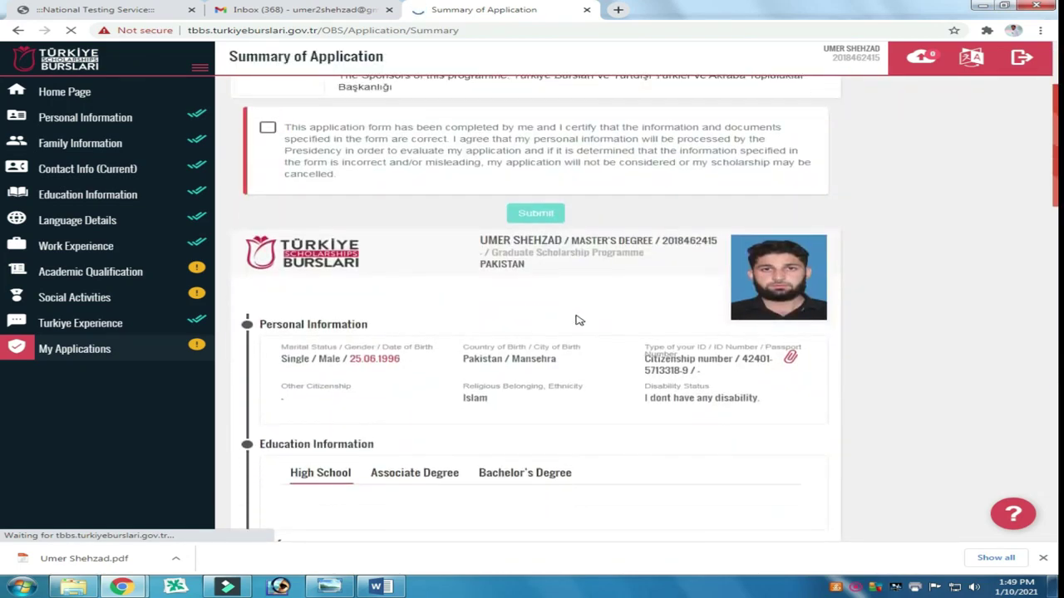
scroll(579, 320, down, 4)
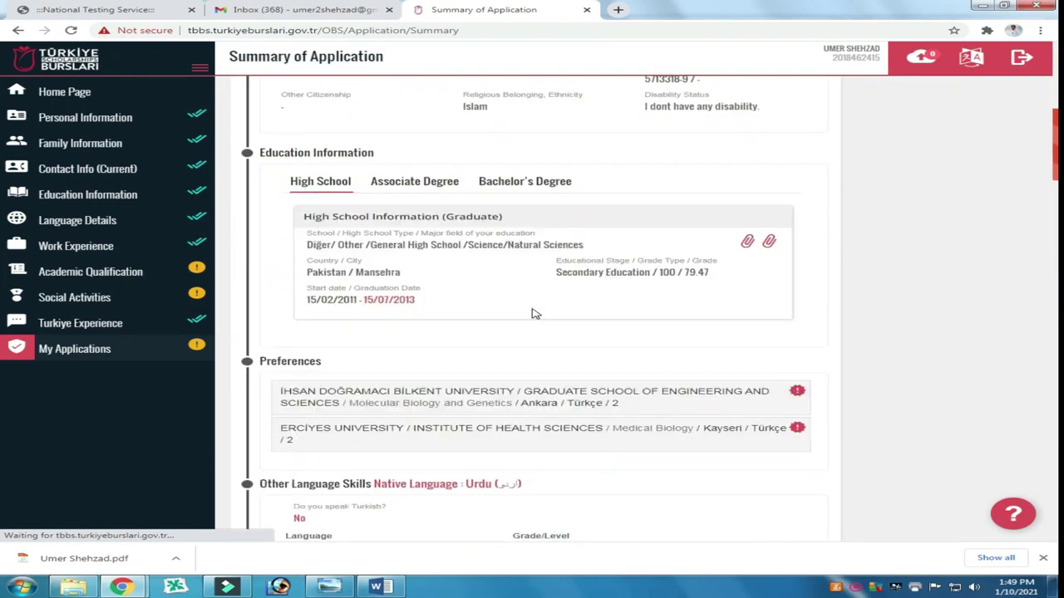
scroll(534, 312, down, 2)
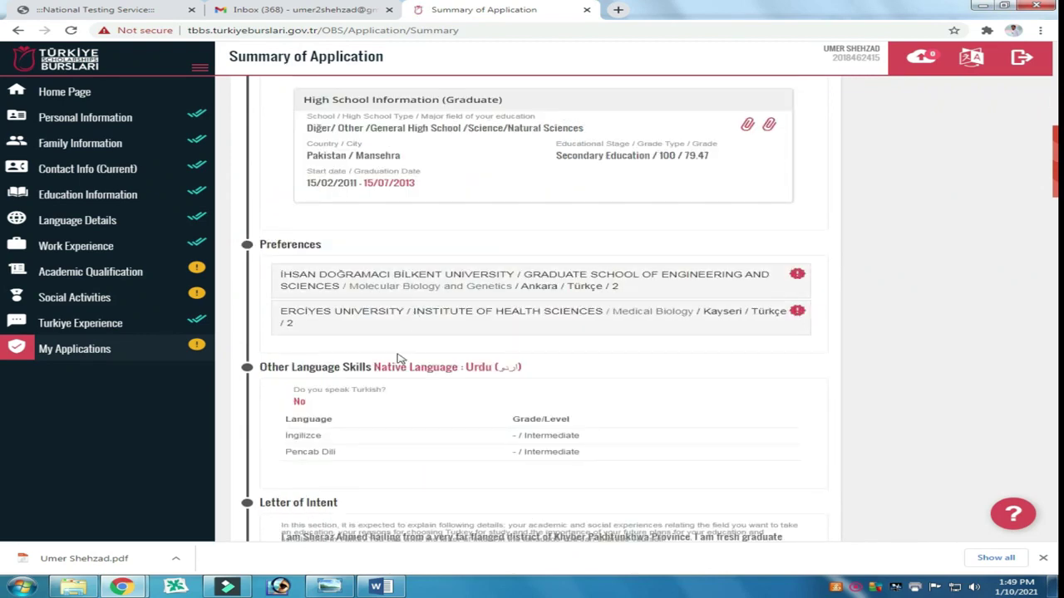
scroll(396, 351, down, 2)
scroll(453, 341, down, 3)
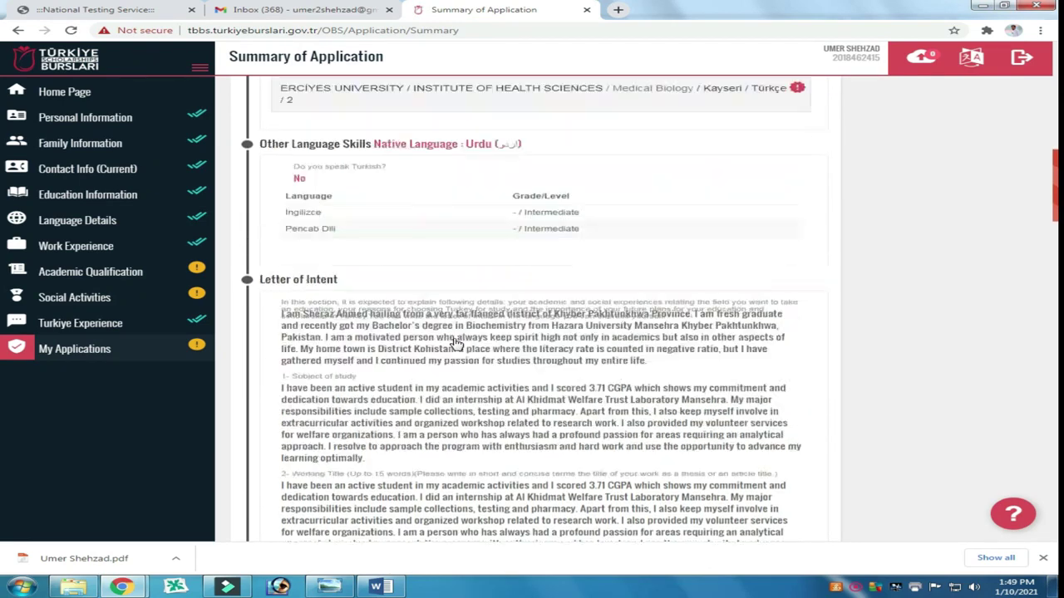
scroll(447, 334, down, 8)
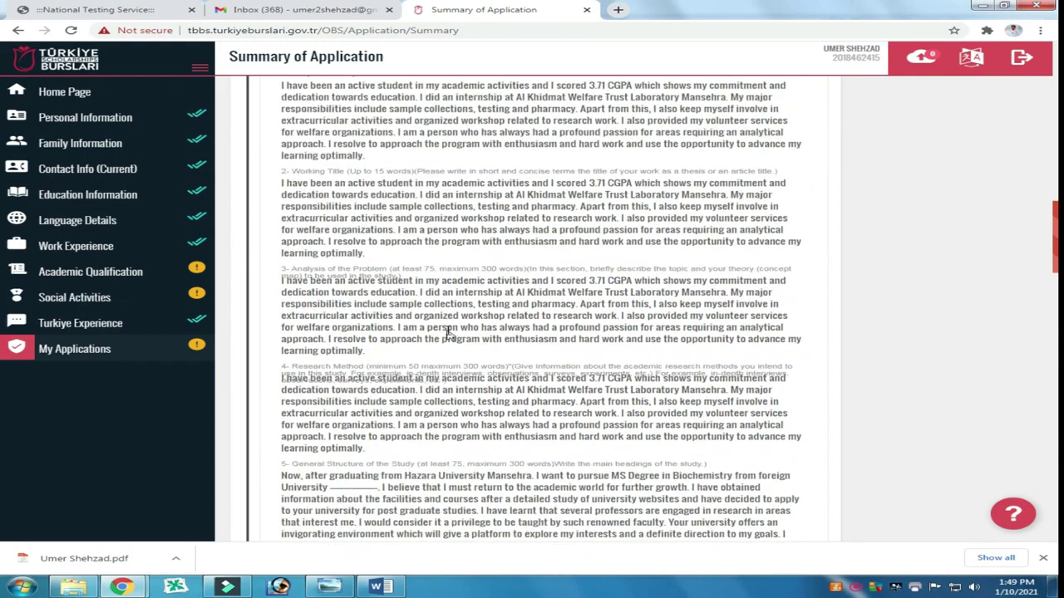
scroll(447, 332, down, 5)
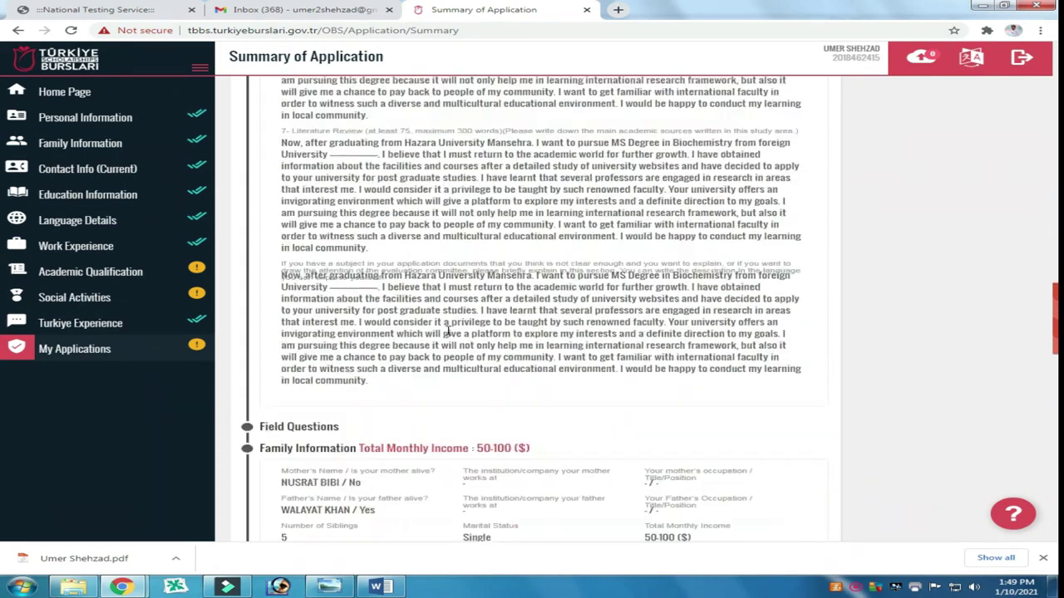
scroll(447, 334, down, 4)
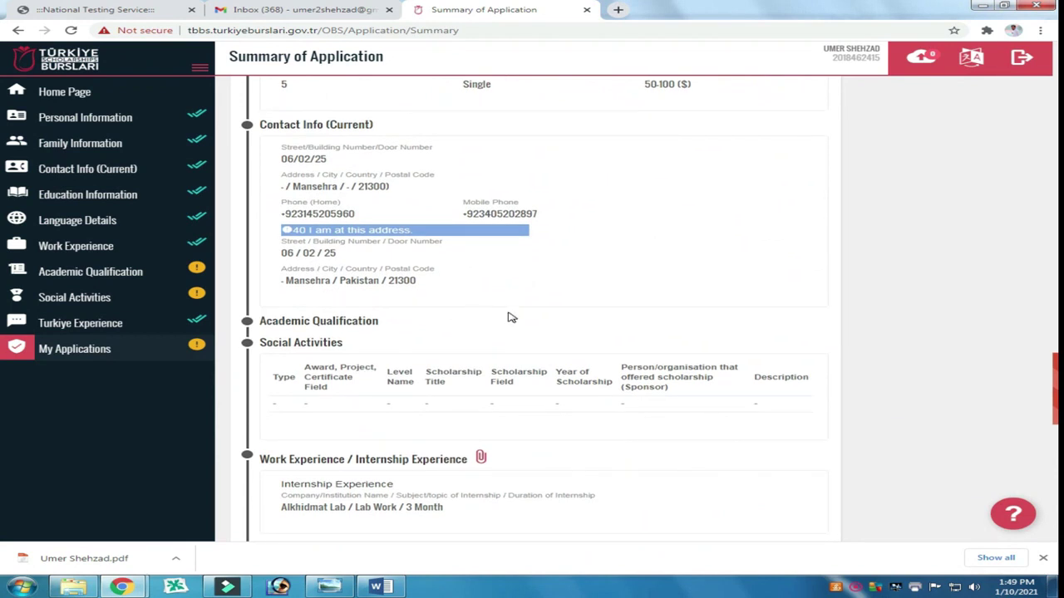
scroll(511, 318, down, 10)
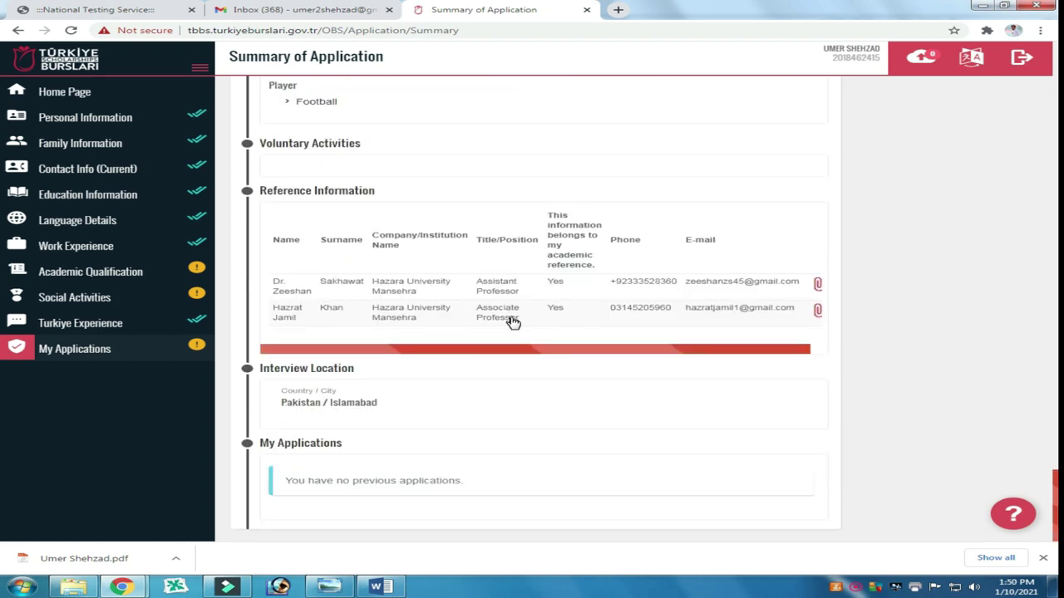
Step: Certify the application information is correct and submit the Graduate Scholarship application
scroll(555, 324, up, 3)
scroll(556, 324, up, 15)
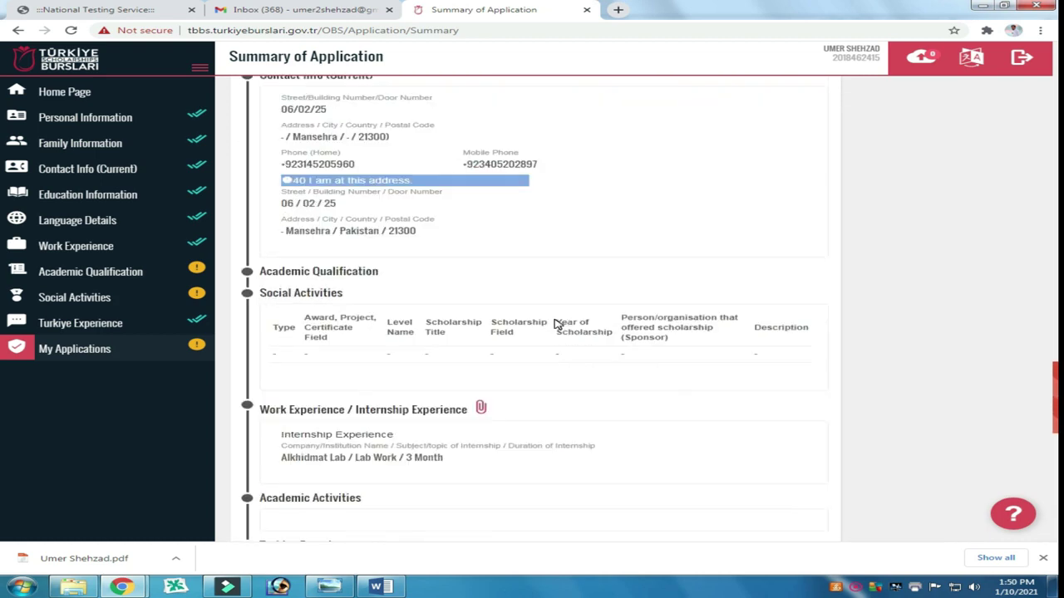
scroll(555, 320, up, 15)
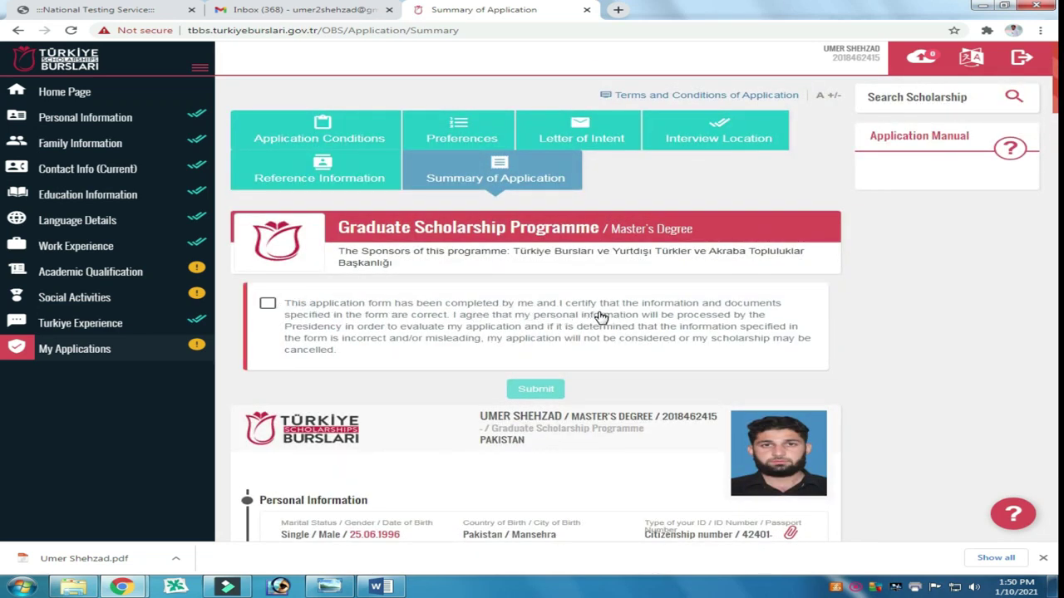
click(282, 310)
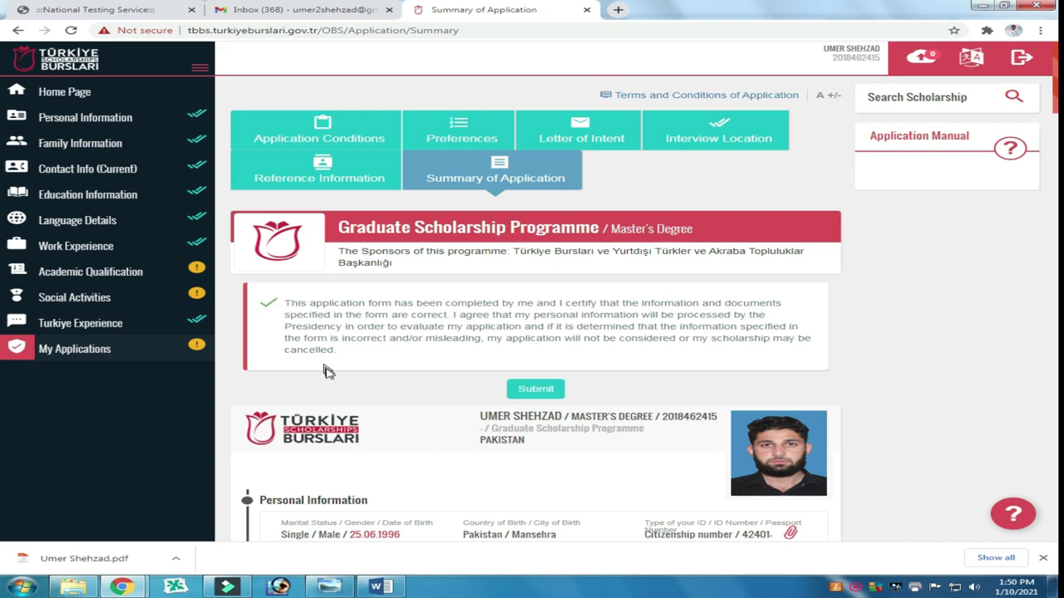
click(534, 390)
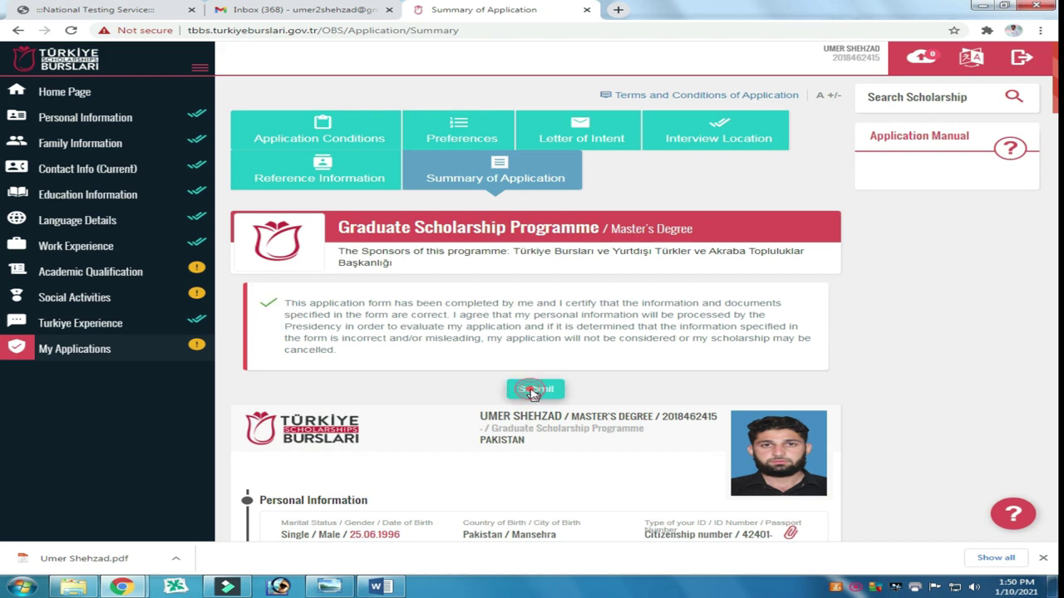